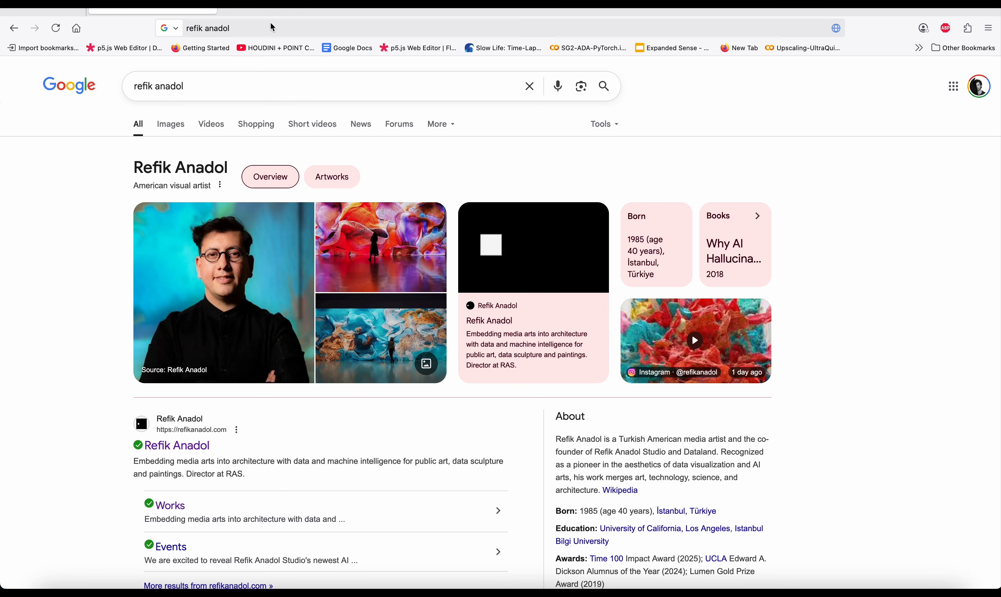
Look through the Refik Anadol image results and examine the TIME100 AI artwork post on Instagram up close
left_click(266, 10)
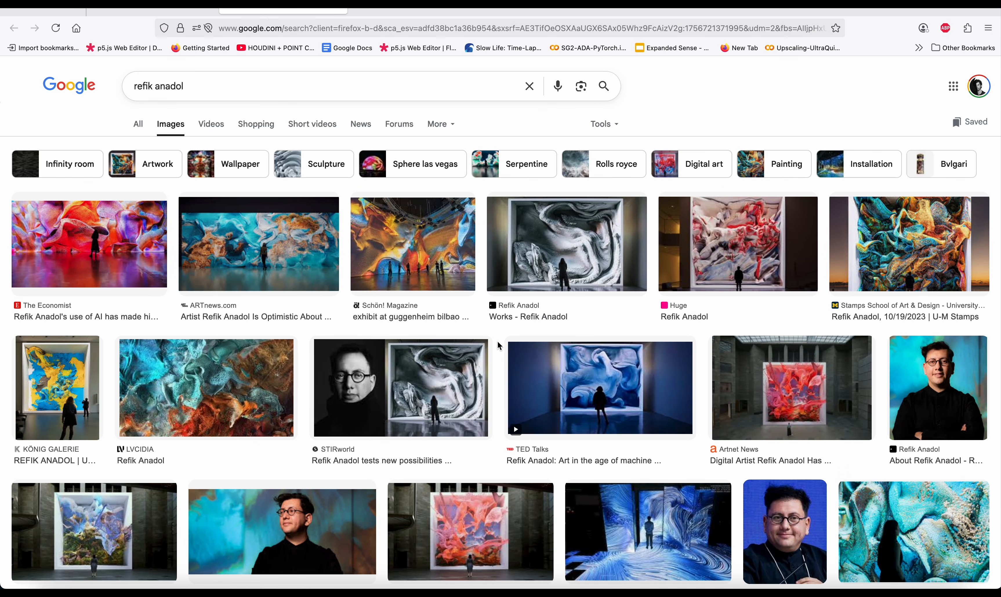
scroll(499, 345, "down", 5)
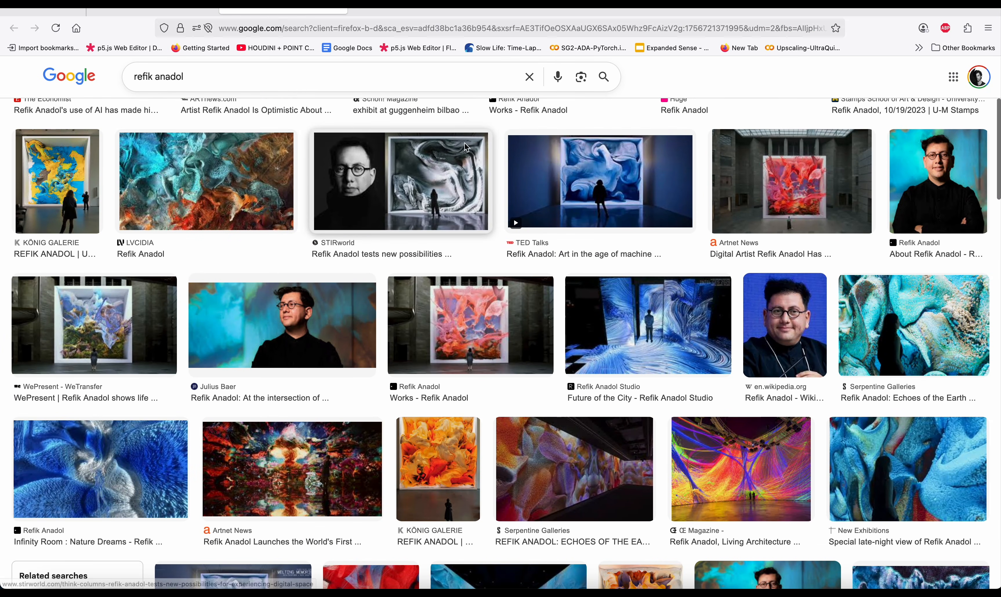
left_click(500, 345)
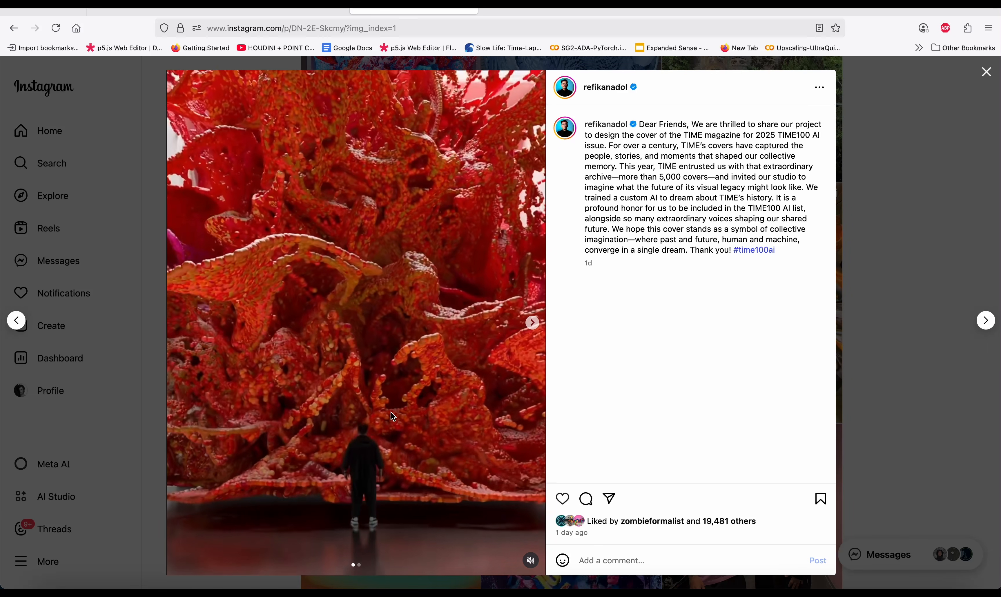
scroll(366, 485, "up", 5, "ctrl")
scroll(366, 485, "up", 2, "ctrl")
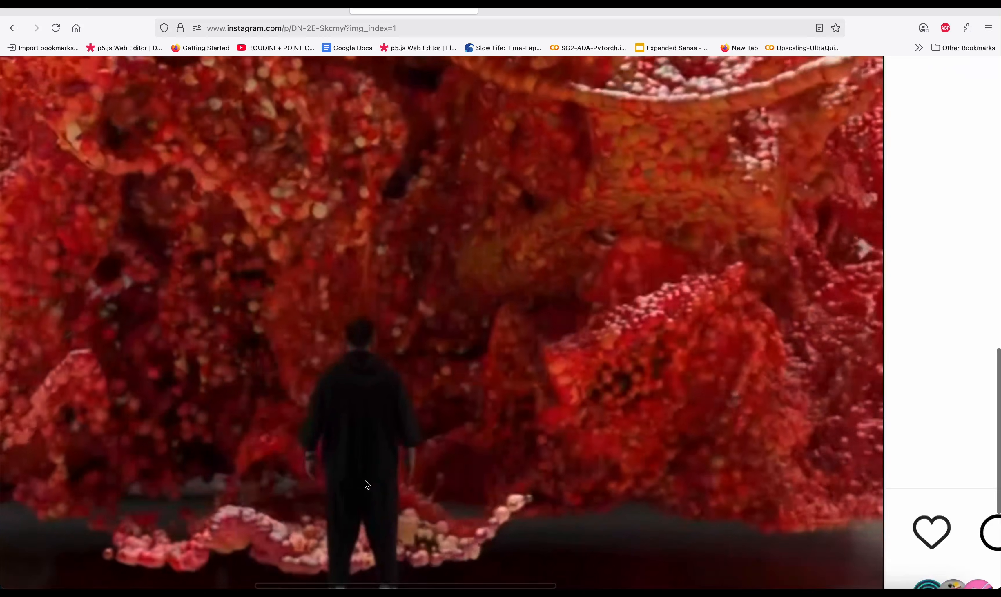
scroll(367, 484, "down", 7, "ctrl")
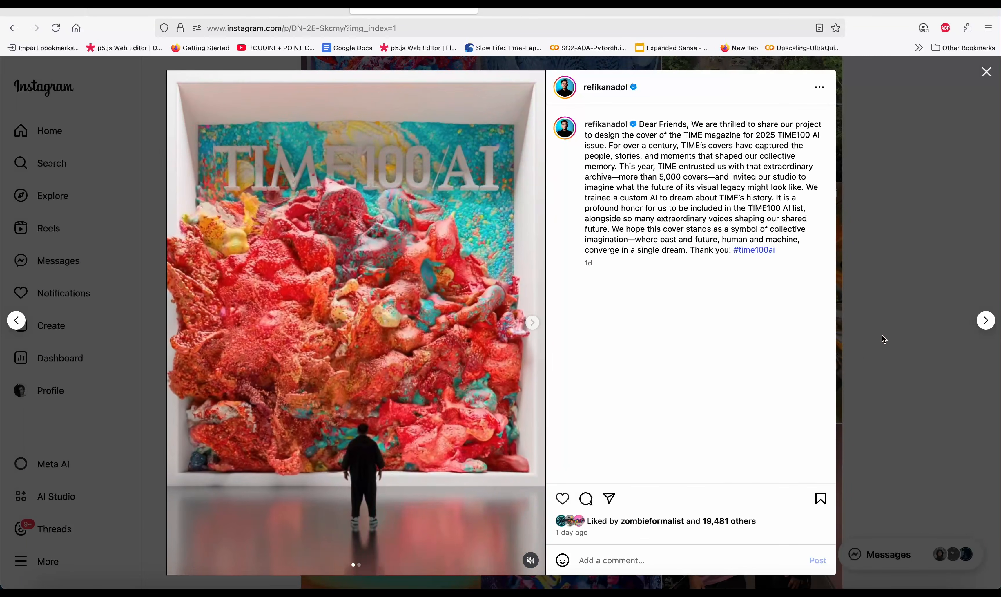
Close the TIME100 AI post and examine the pinned MoMA artwork post on the artist's profile up close
left_click(883, 338)
scroll(684, 301, "up", 5)
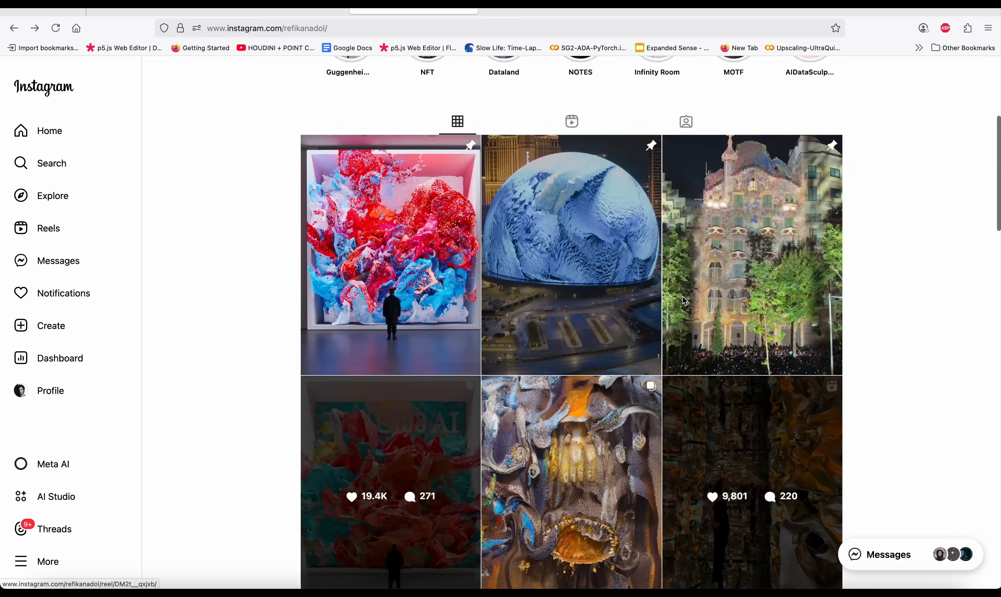
left_click(392, 332)
scroll(351, 440, "up", 5, "ctrl")
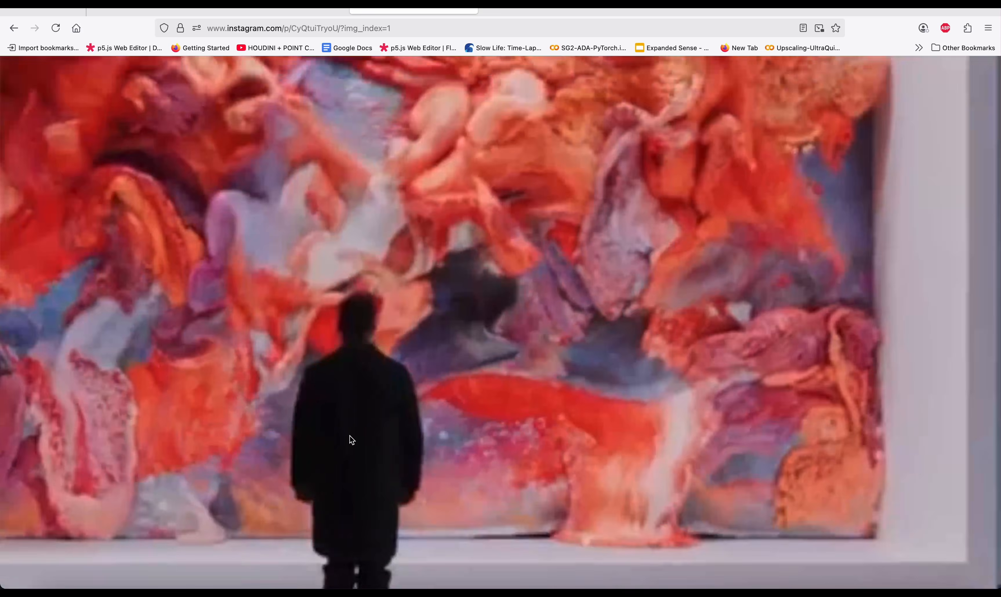
scroll(349, 438, "down", 4, "ctrl")
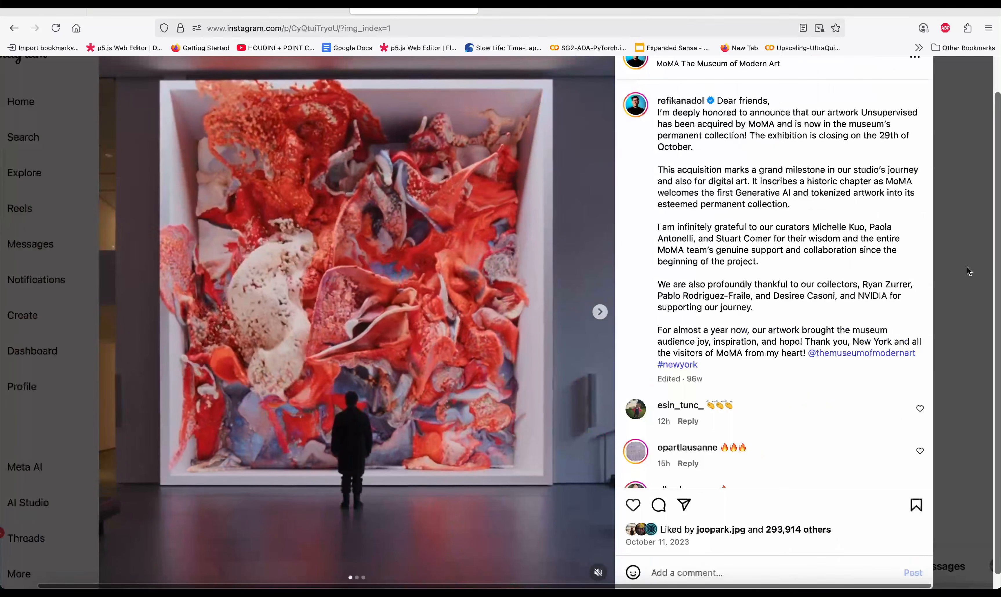
left_click(966, 266)
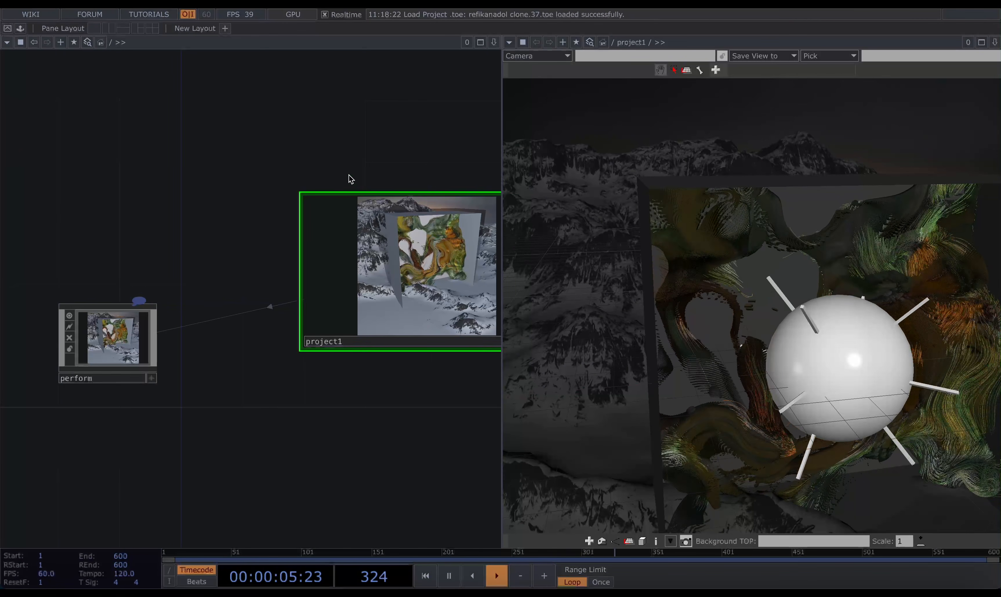
Switch to TouchDesigner and examine the finished clone's node network inside project1 and its 3D scene
left_click_drag(349, 173, 280, 173)
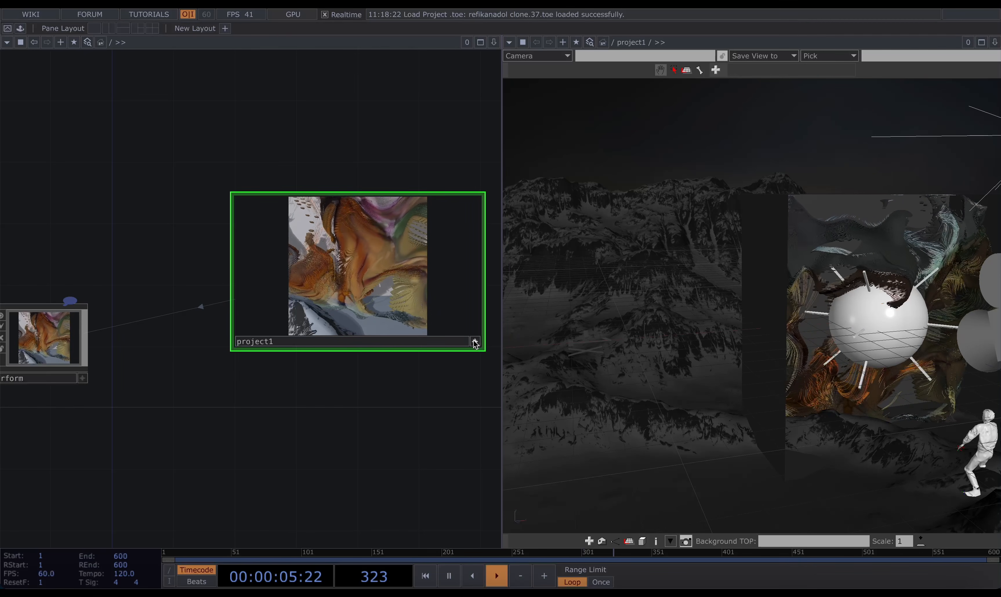
double_click(440, 290)
scroll(419, 360, "up", 6)
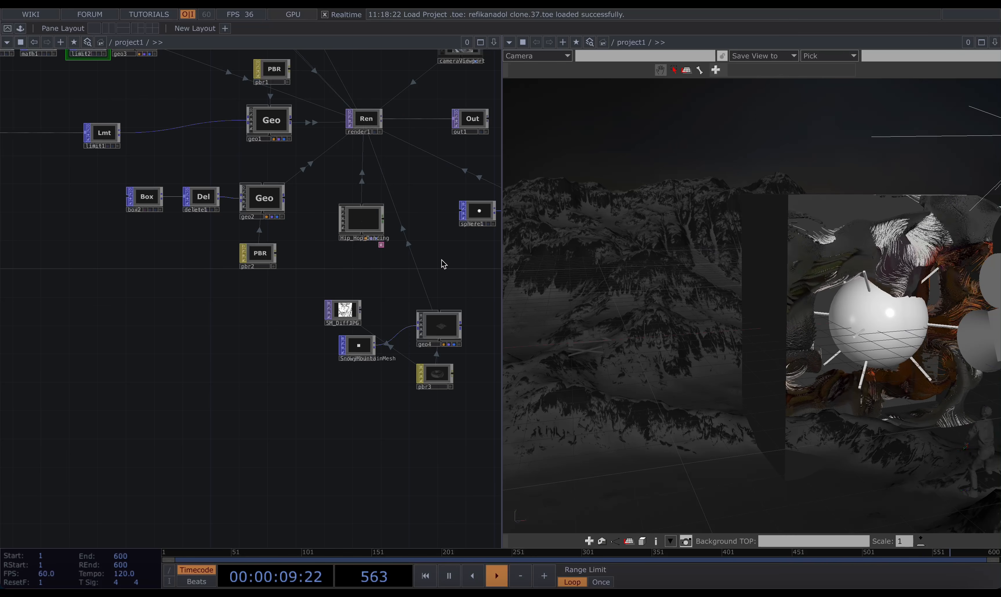
left_click_drag(443, 265, 328, 266)
scroll(783, 336, "down", 10)
scroll(784, 336, "up", 5)
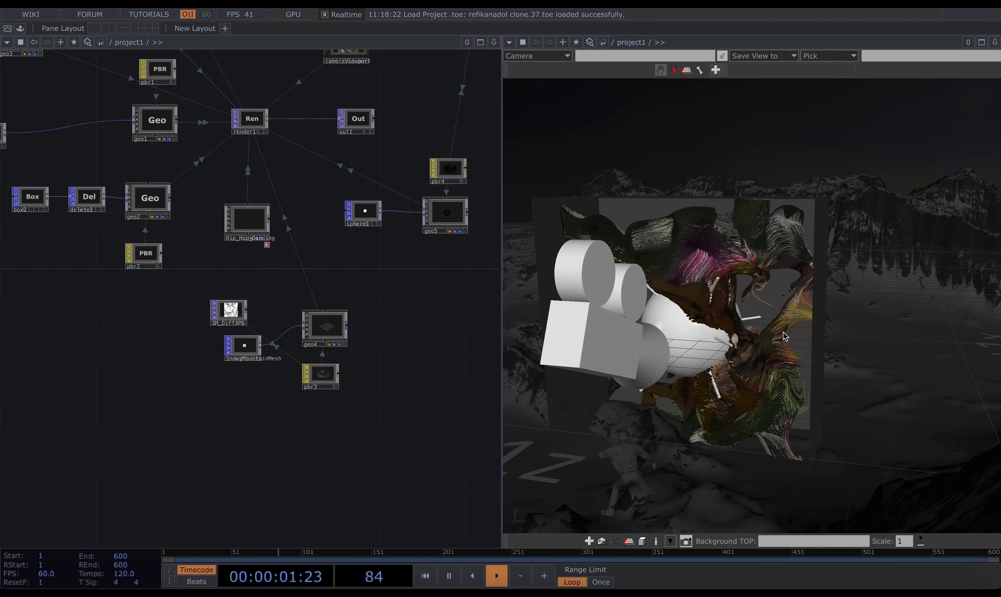
scroll(413, 380, "down", 8)
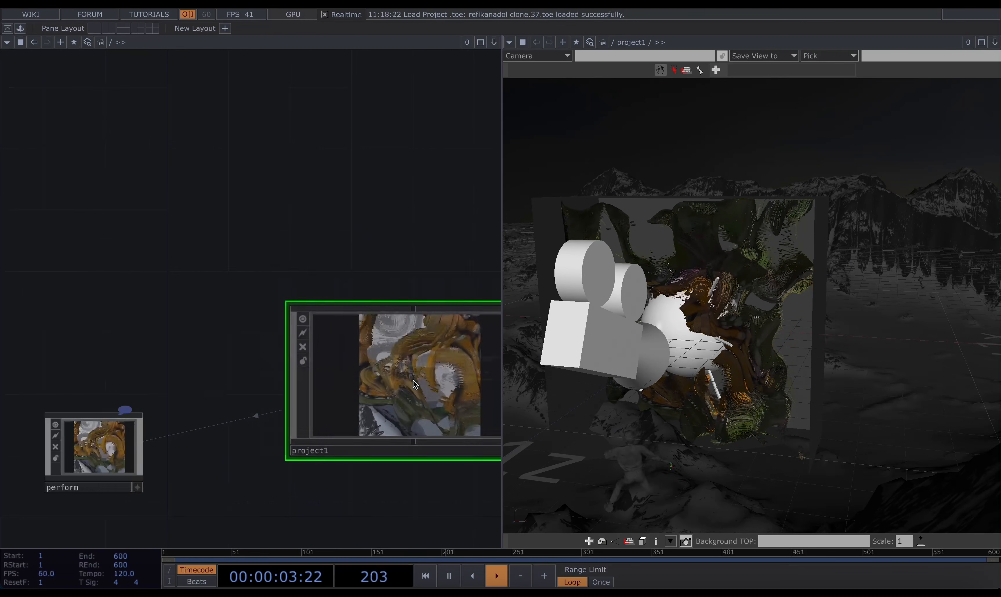
scroll(393, 345, "up", 5)
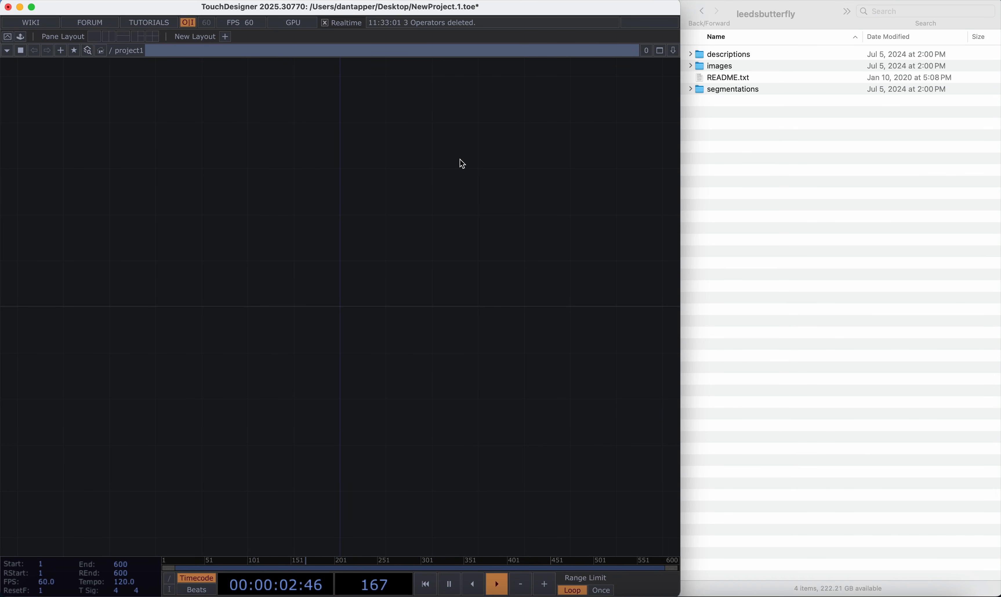
Expand the images folder of the leedsbutterfly dataset and preview 0010008.png
left_click(691, 65)
left_click(716, 147)
key("space")
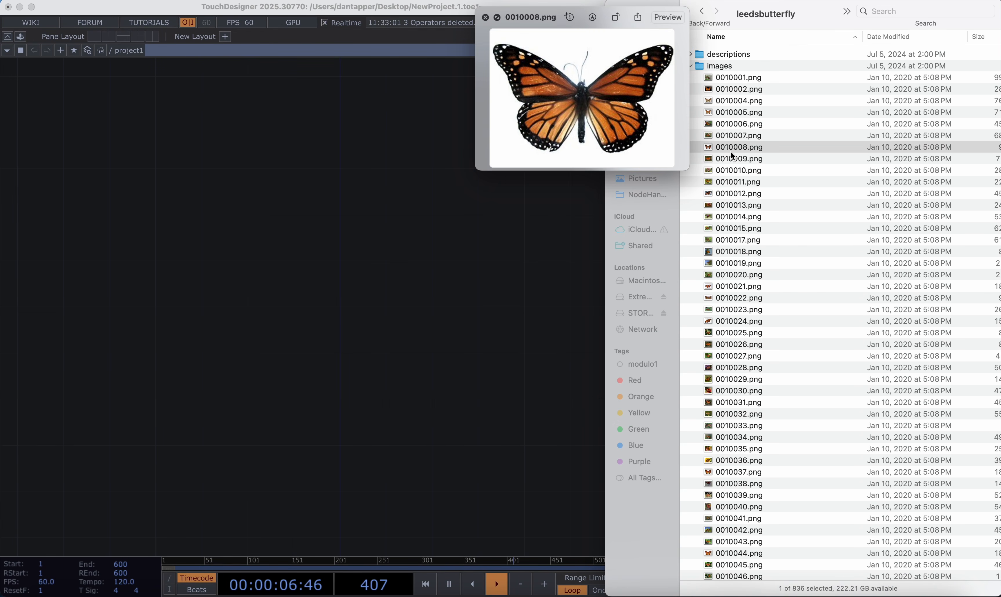
key("space")
Preview the butterfly images from 0040035.png through 0040051.png and return to the start of the file list
scroll(731, 151, "down", 20)
left_click(729, 230)
key("space")
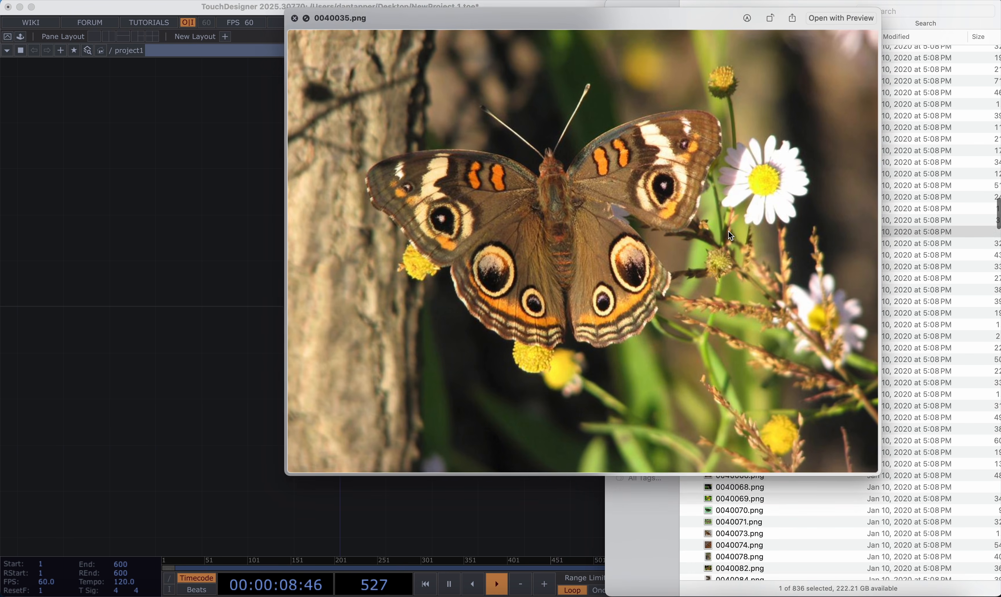
key("Down")
key("Down")
key("Down")
key("Down")
key("Down")
key("Down")
key("Down")
key("Down")
key("Down")
key("Down")
key("Down")
key("space")
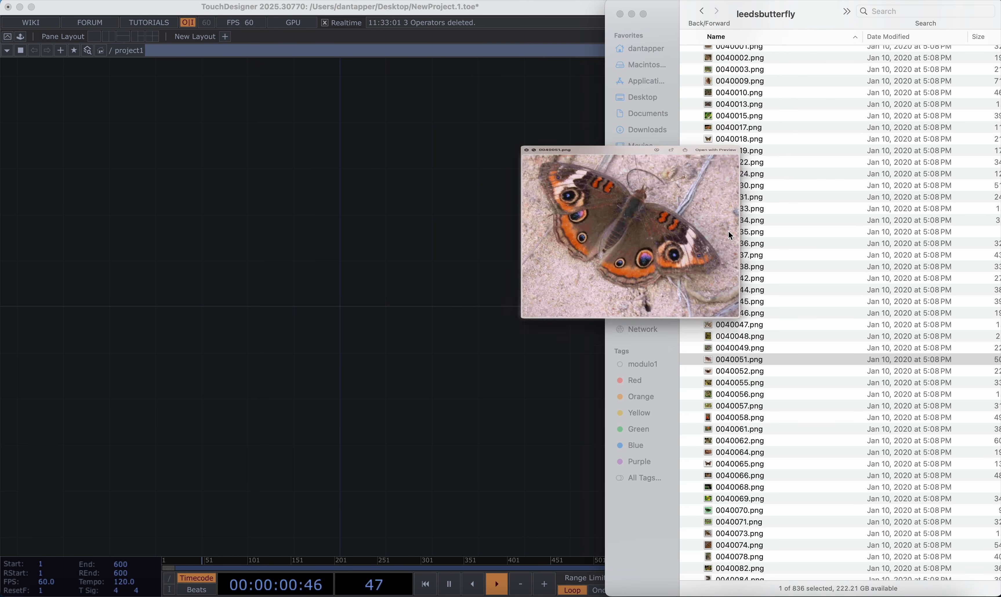
scroll(728, 231, "up", 20)
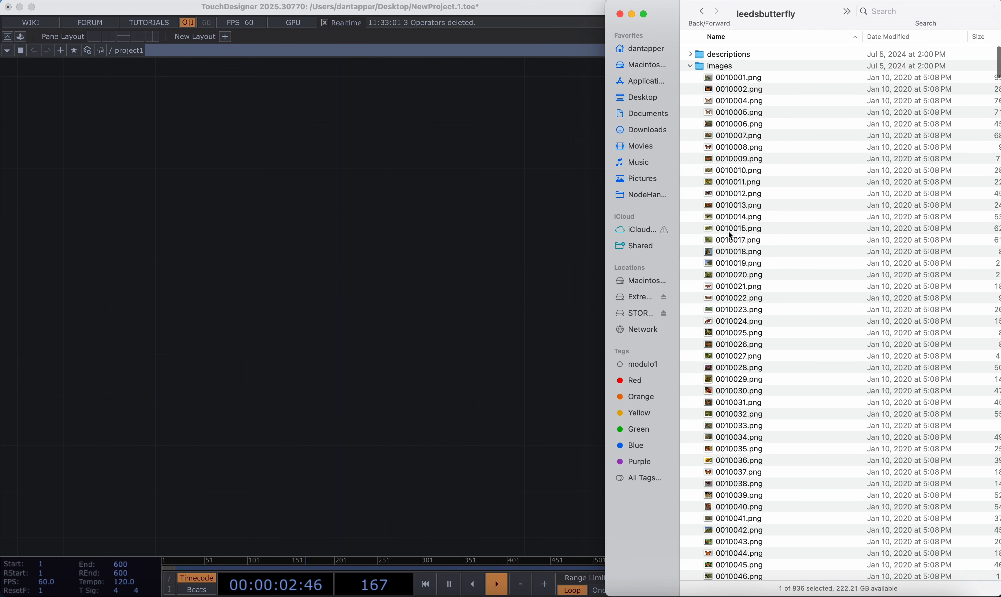
Add a Folder DAT to the empty project1 network in TouchDesigner
left_click(206, 199)
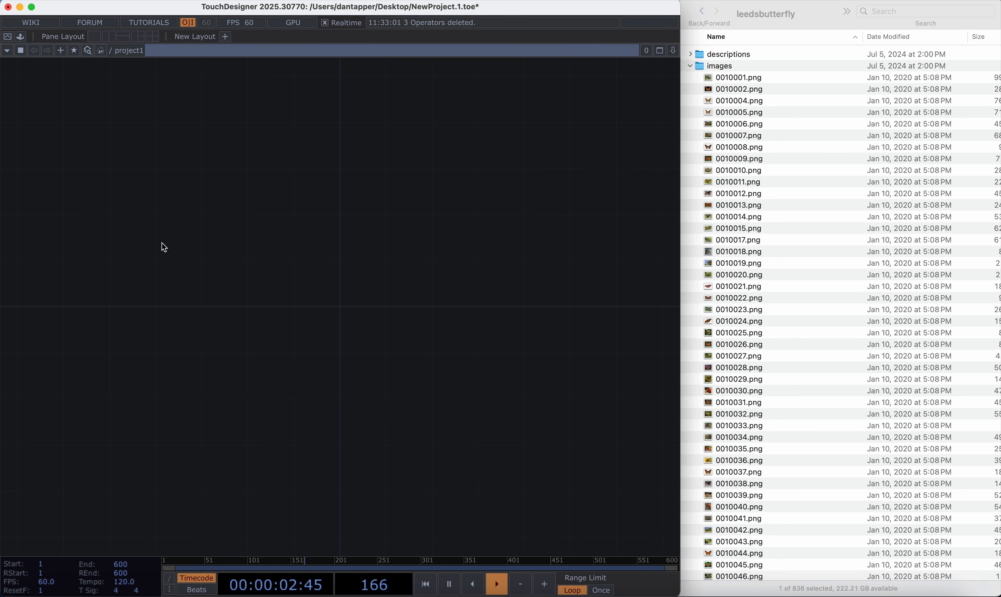
key("Tab")
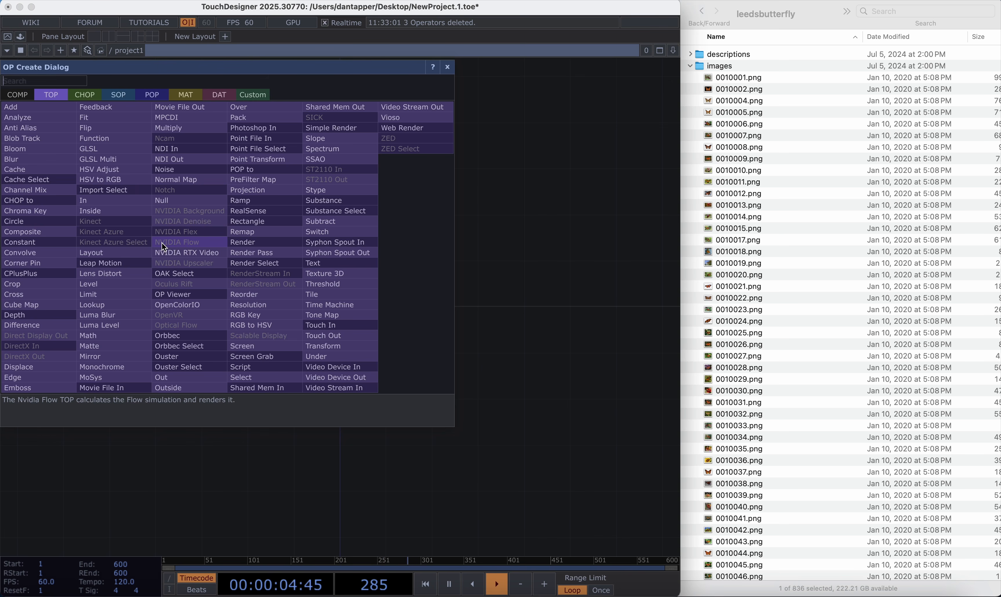
left_click(221, 95)
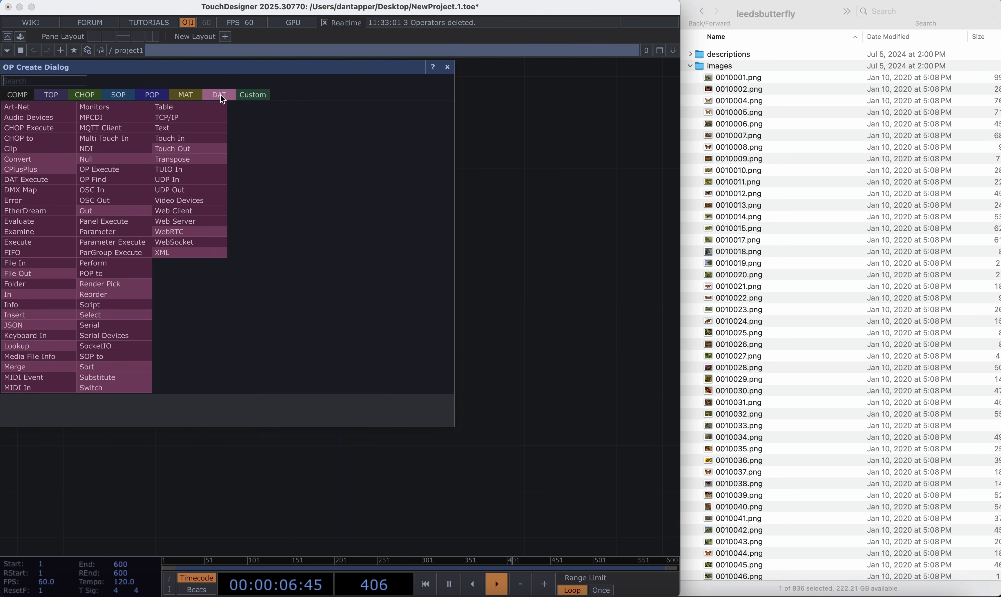
type("folder")
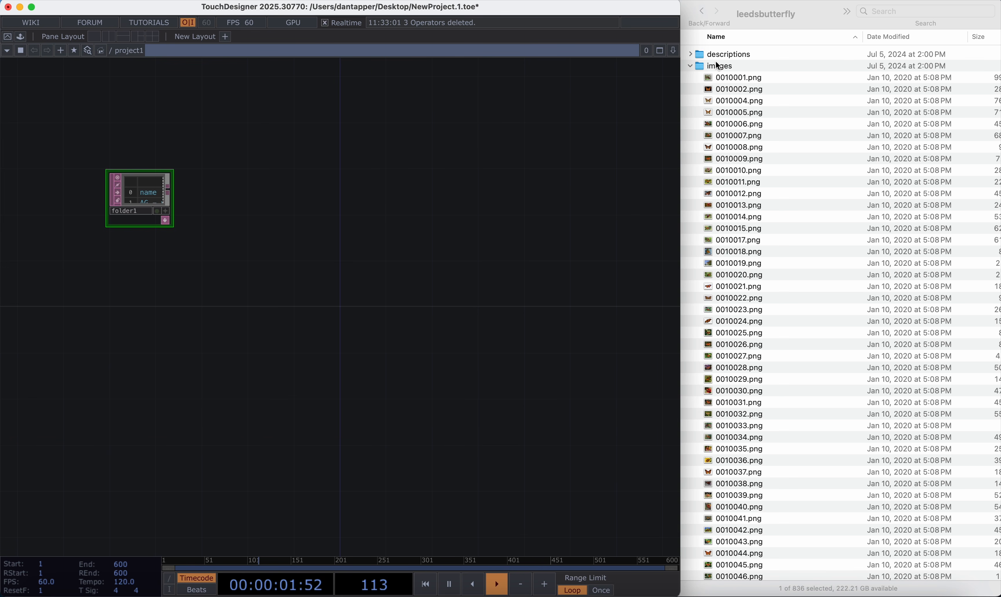
Set the Folder DAT's Root Folder to the leedsbutterfly images folder, using the folder from Finder
key("p")
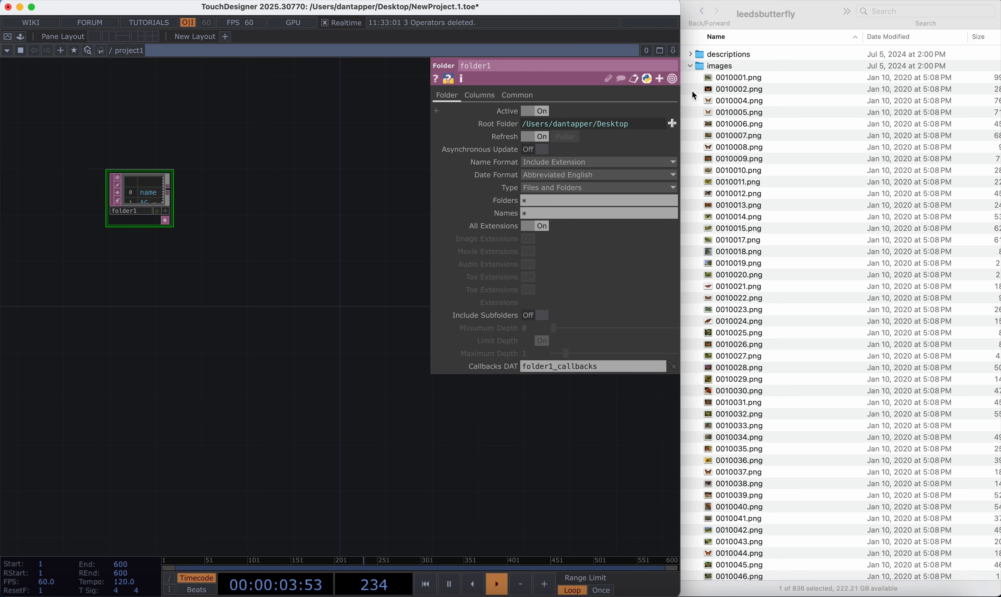
left_click(698, 67)
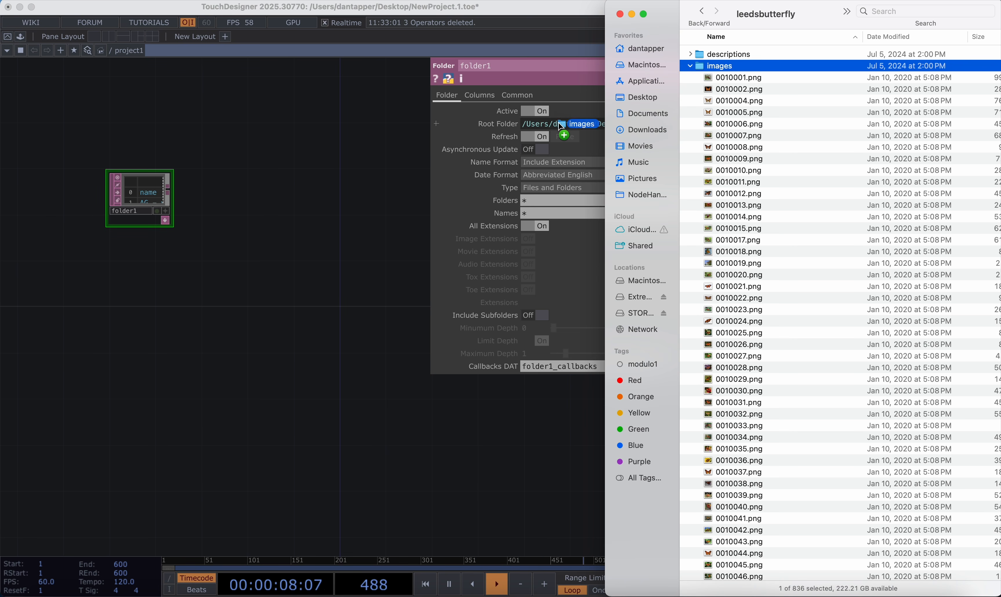
left_click_drag(561, 127, 562, 126)
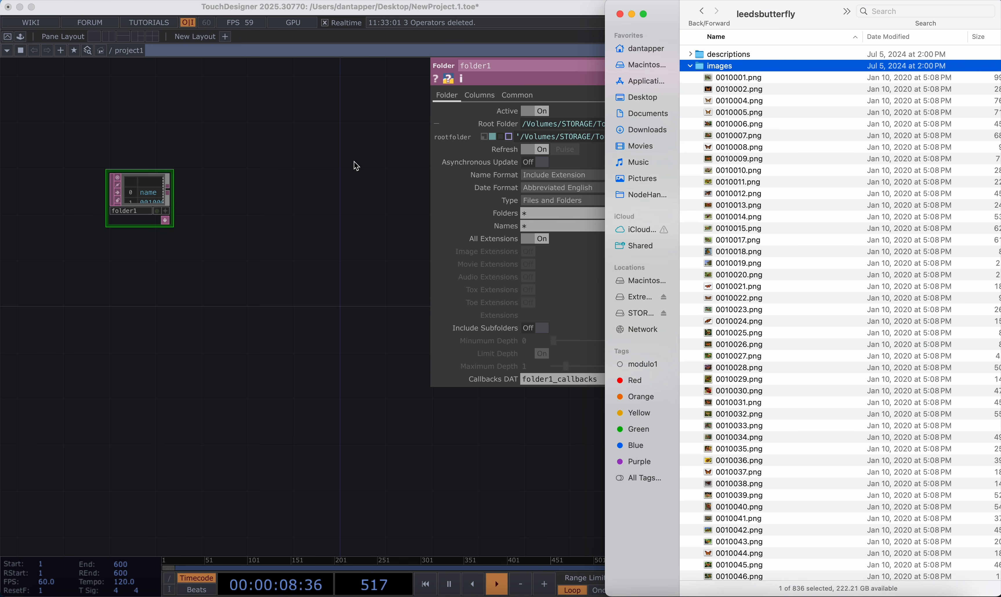
left_click(340, 163)
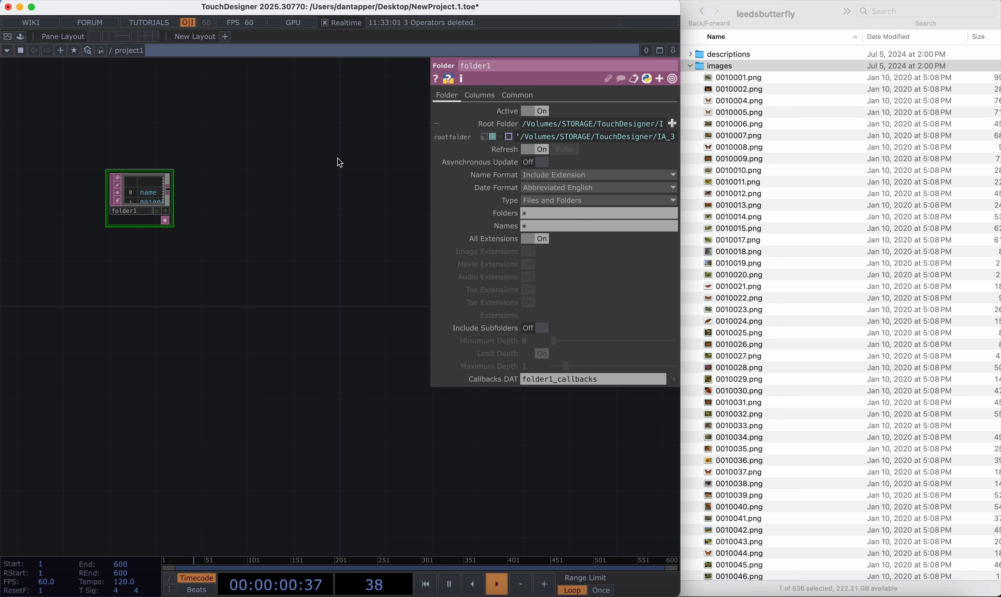
scroll(154, 202, "up", 5)
scroll(161, 178, "down", 3)
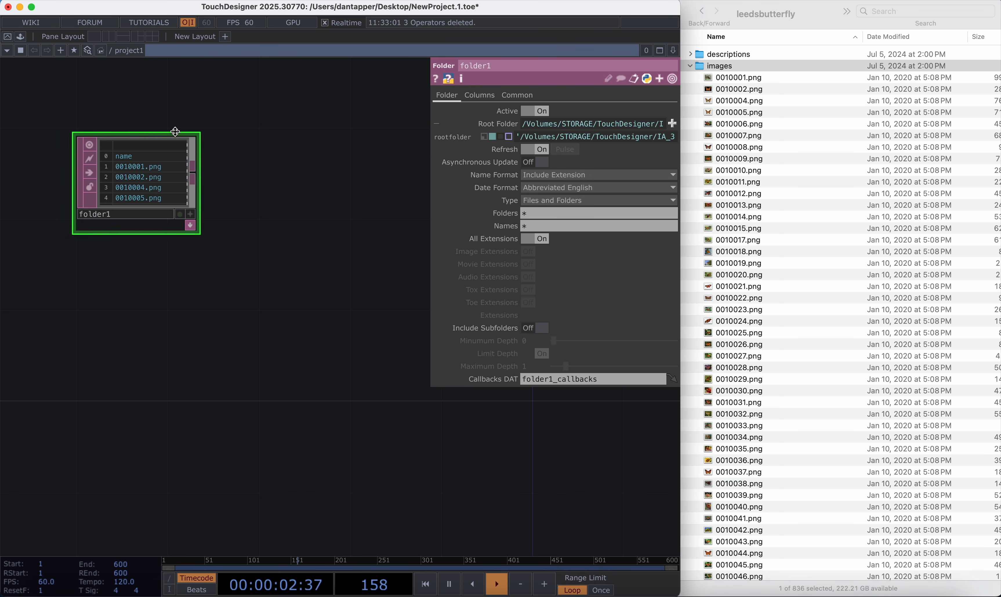
key("p")
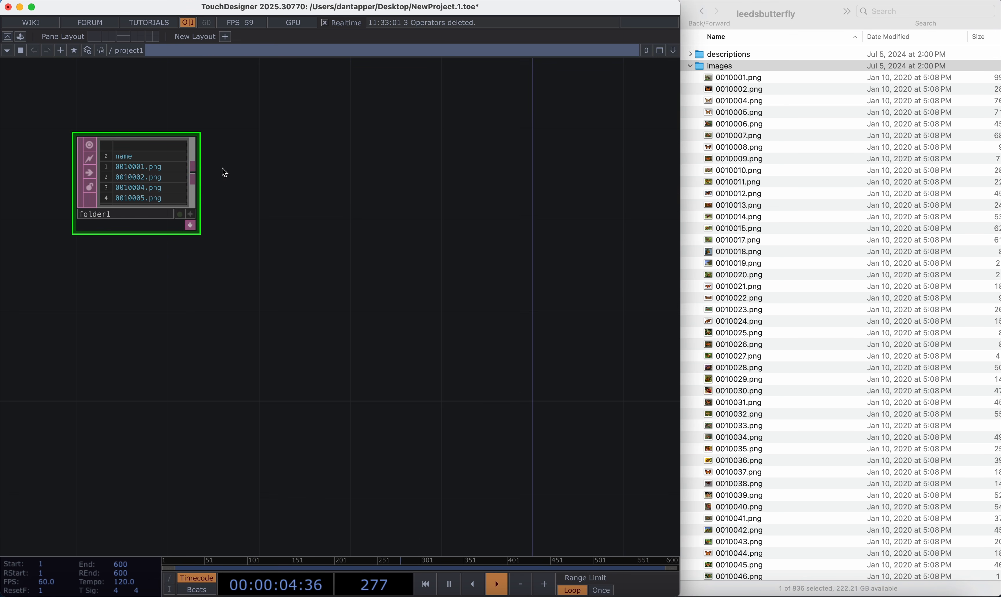
Connect a Null DAT to the Folder DAT's output and rename it butterfly
left_click(312, 178)
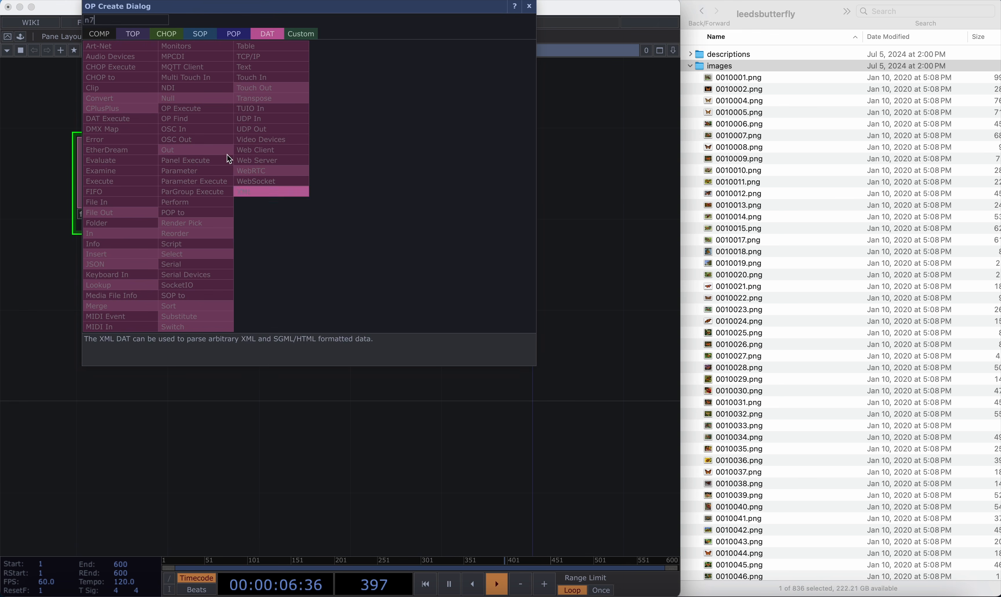
left_click(170, 97)
left_click(265, 196)
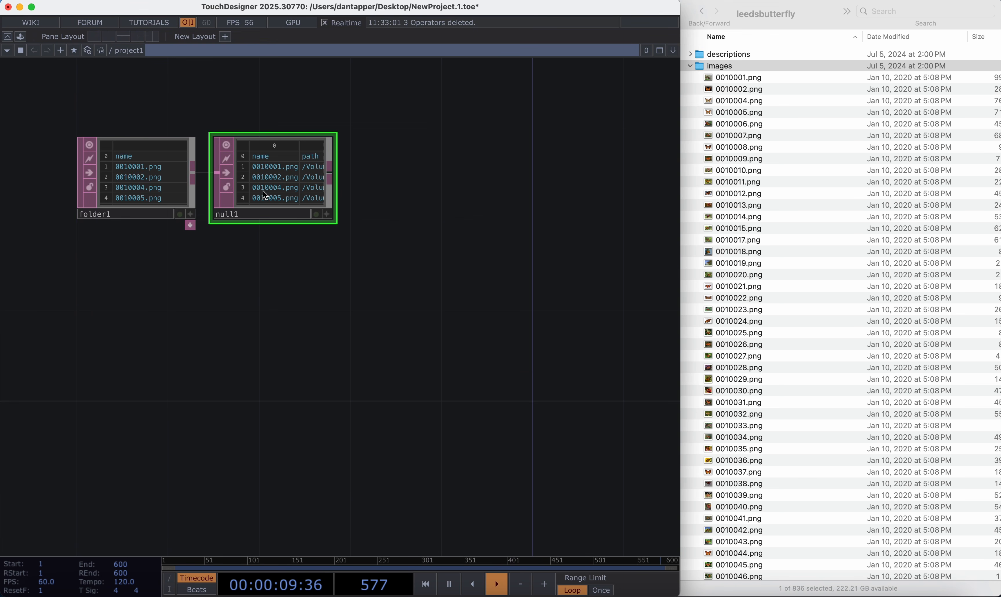
left_click(244, 218)
type("butterfly")
key("Return")
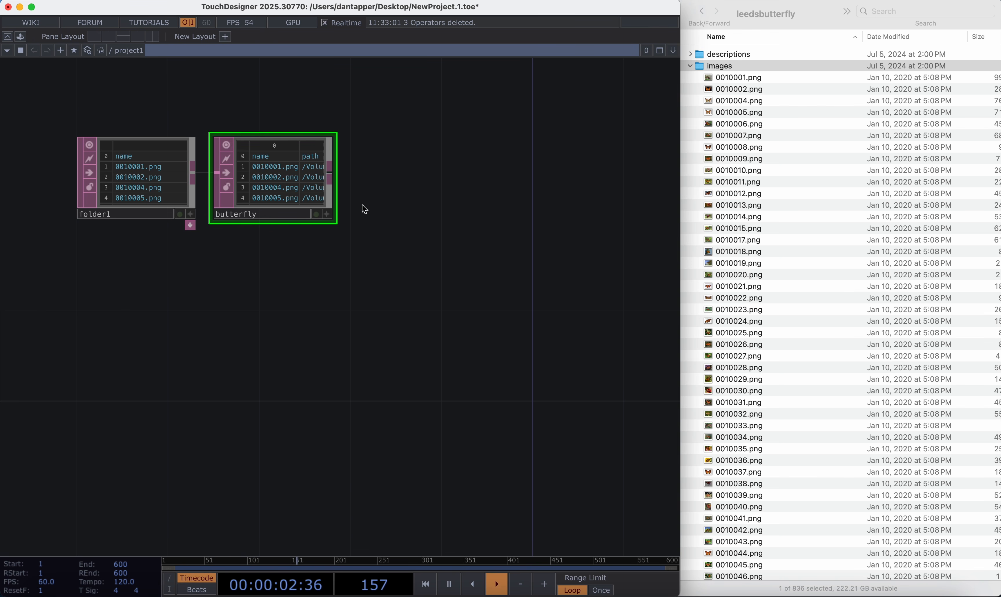
Place a Movie File In TOP beside the butterfly Null DAT and enlarge the project window to fill the screen
key("Tab")
type("mo")
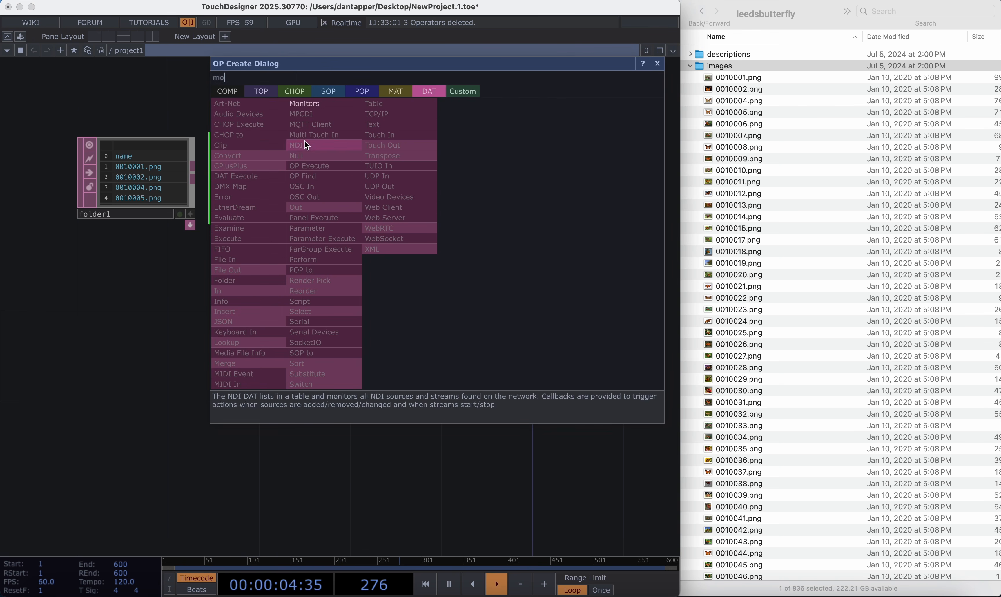
left_click(267, 96)
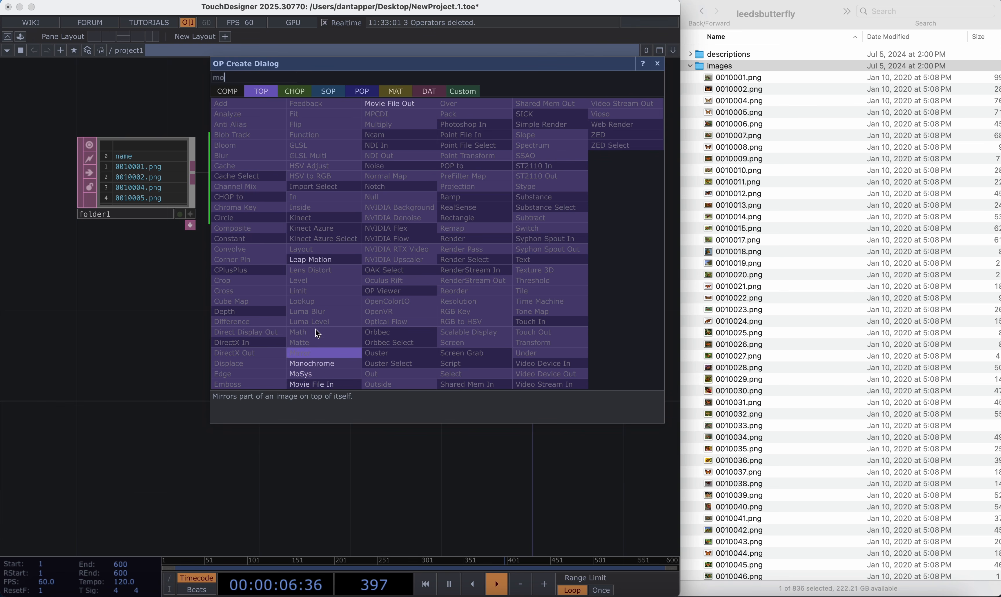
left_click(328, 384)
left_click(454, 177)
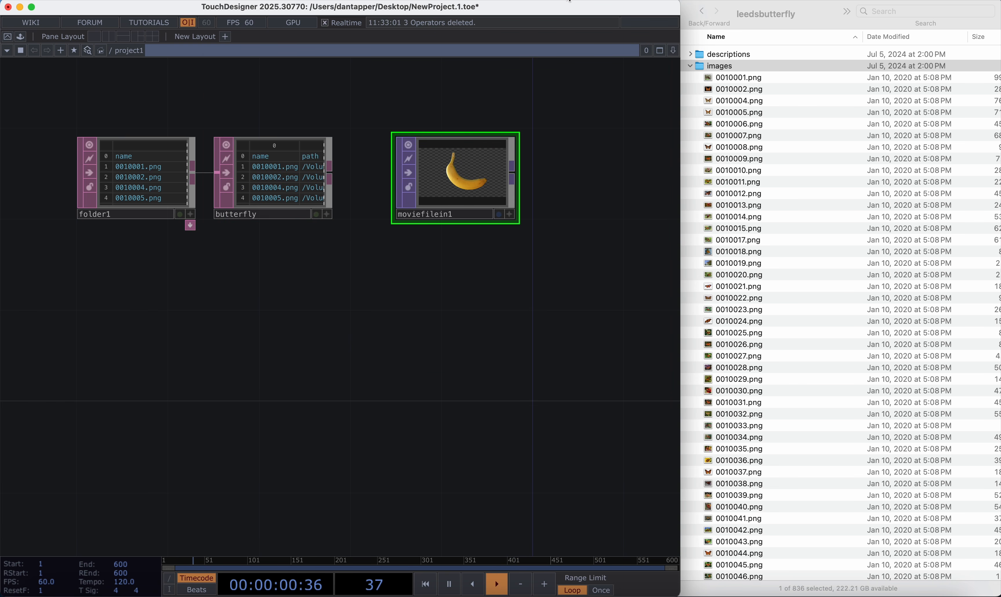
double_click(549, 14)
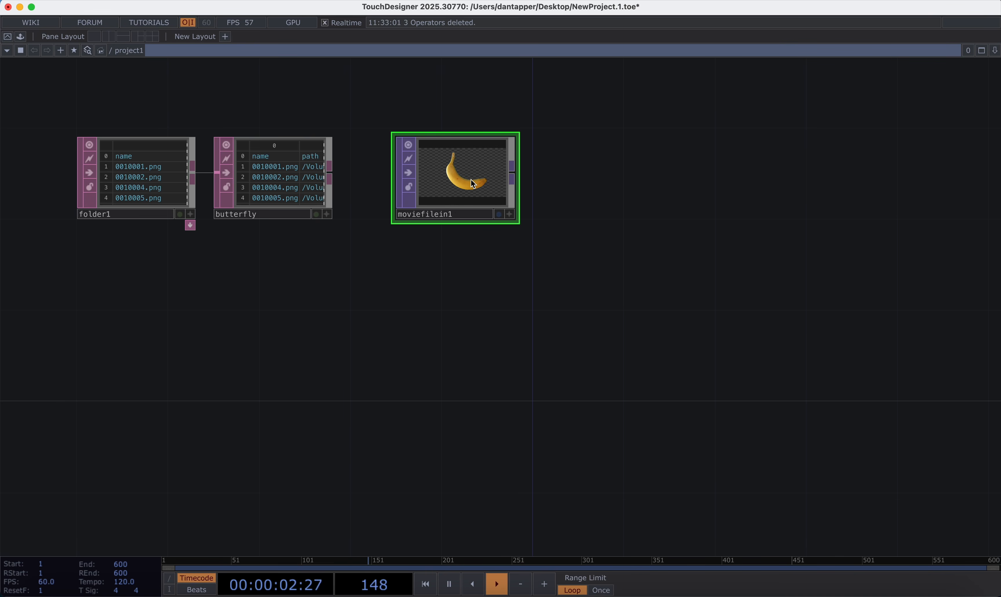
Drive the Movie File In TOP's File with the expression op('butterfly')[1,'path'], then raise the row index step by step to 4
key("p")
left_click(867, 113)
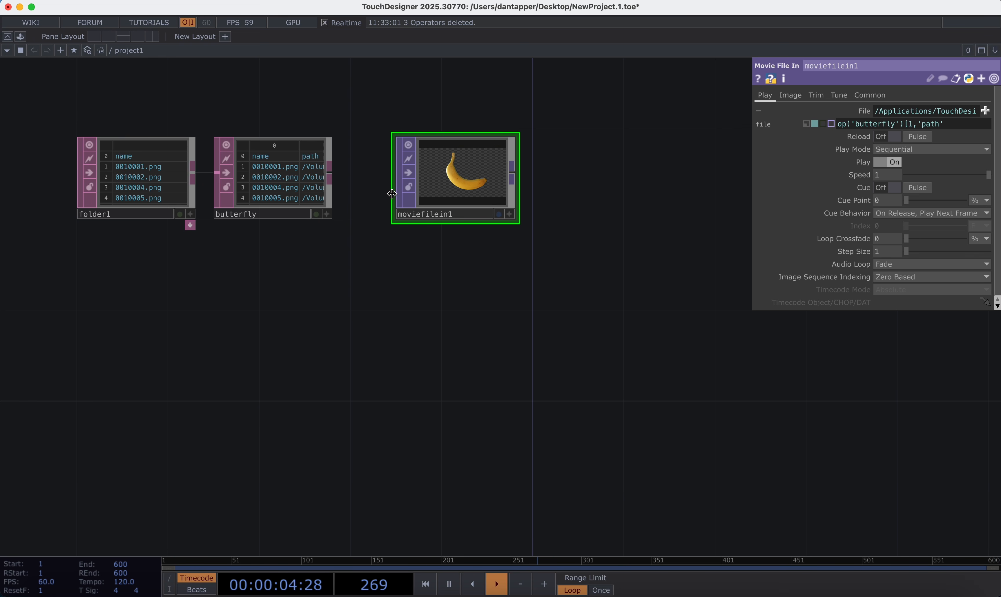
key("Return")
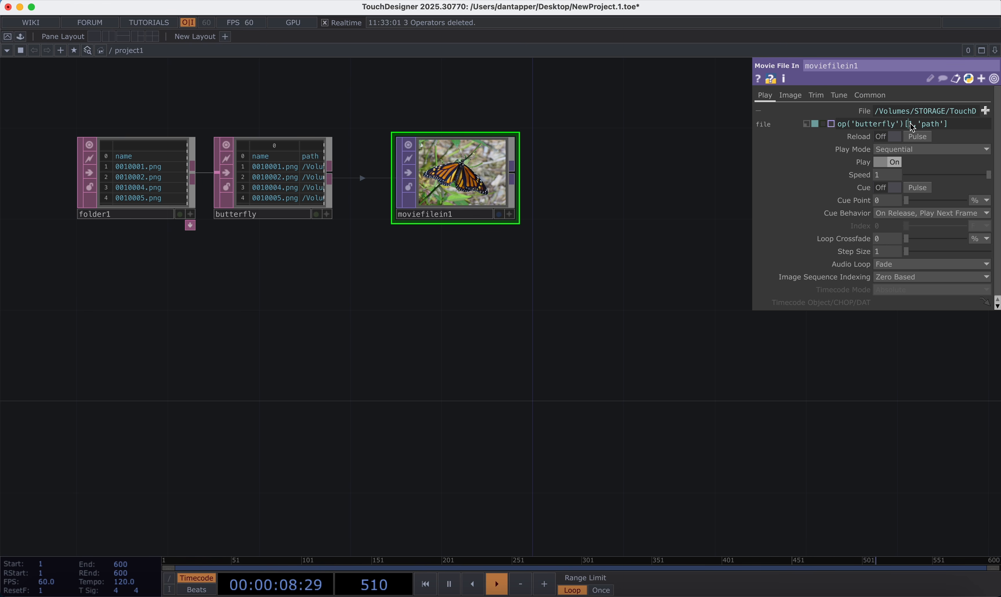
key("Return")
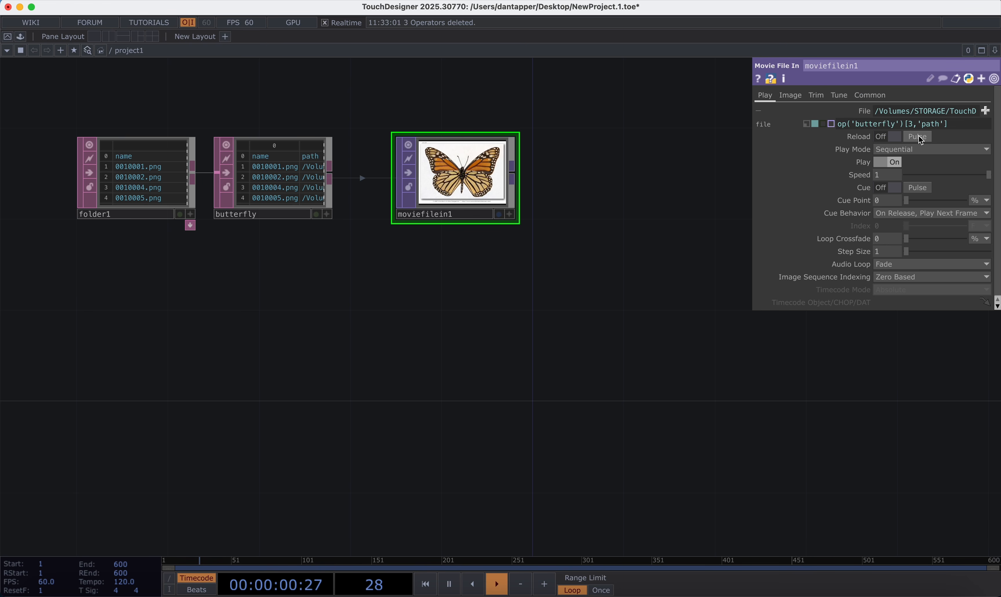
key("Return")
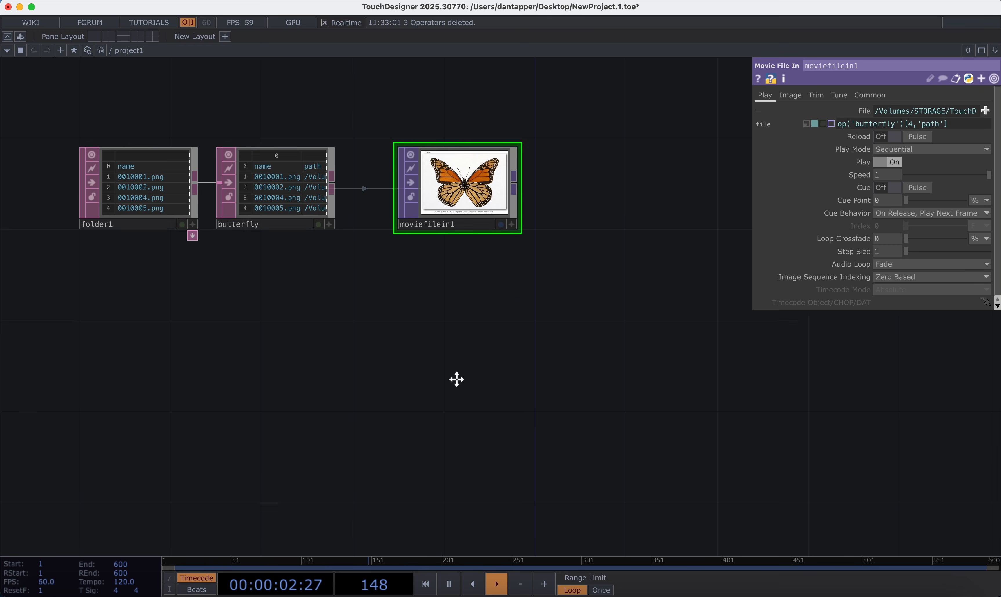
Place an LFO CHOP above the butterfly Null DAT
scroll(259, 162, "up", 5)
key("Tab")
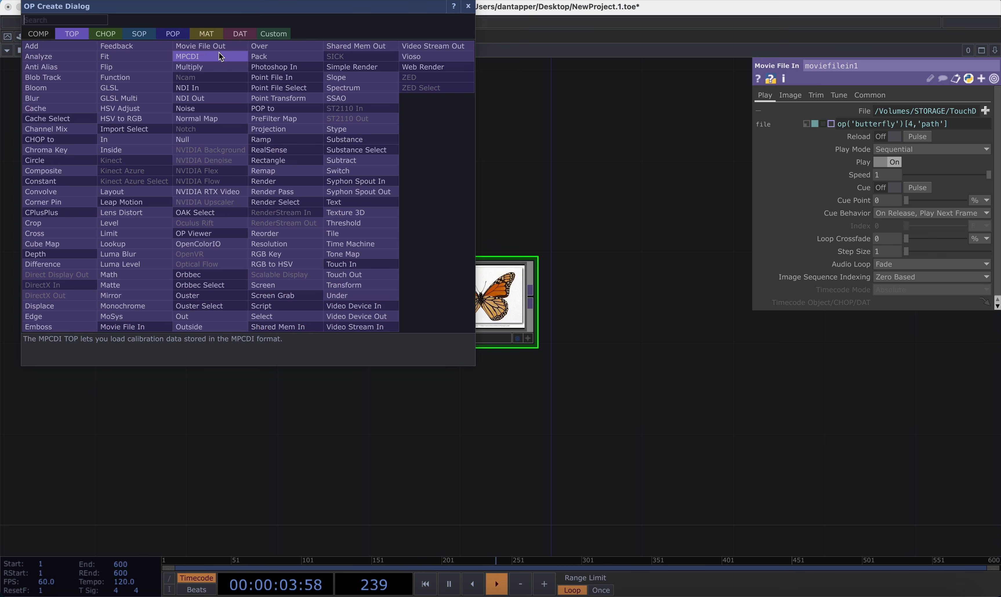
left_click(102, 35)
left_click(222, 298)
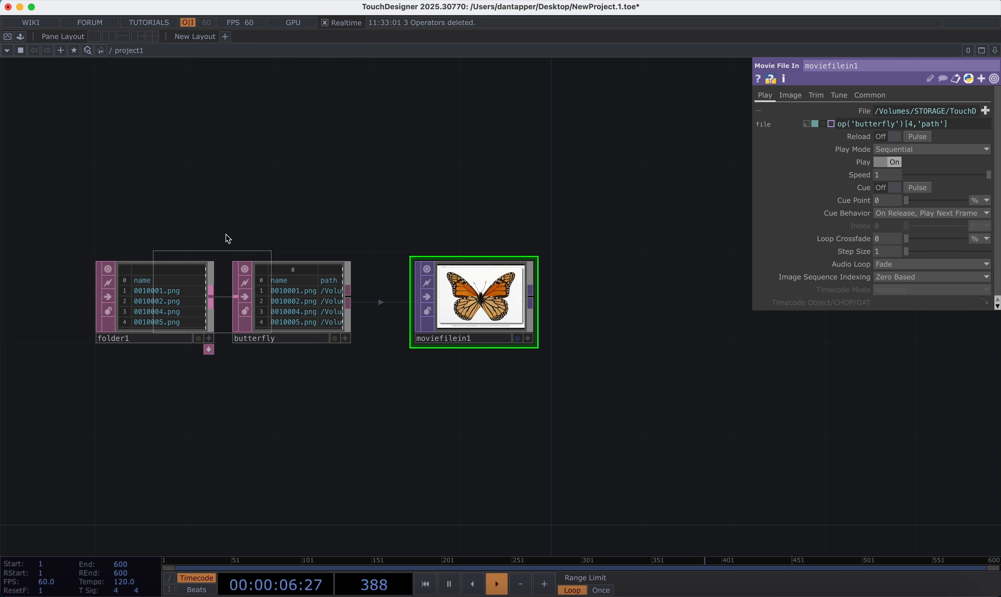
left_click(287, 165)
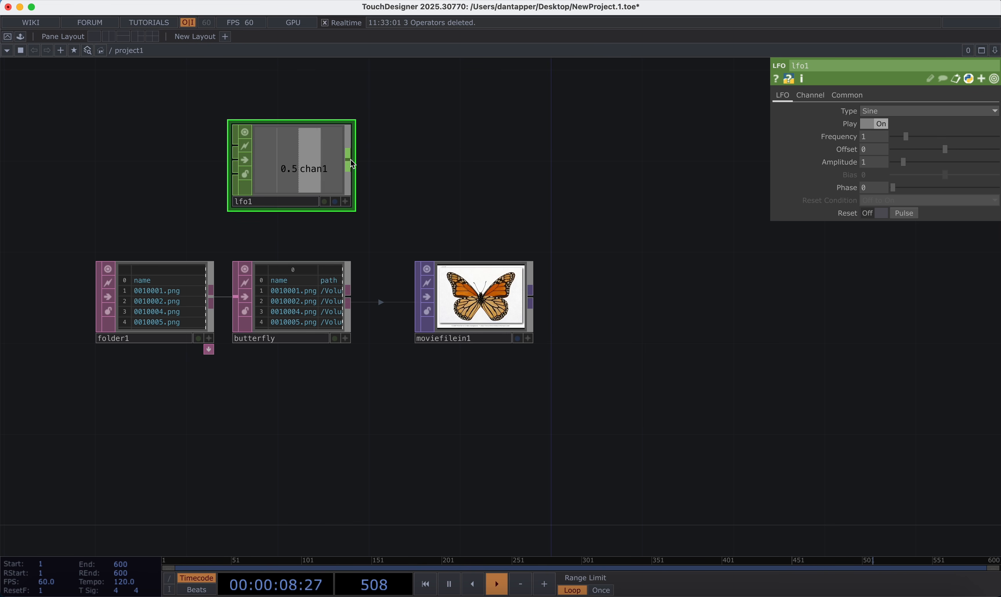
Connect a Count CHOP to the LFO's output and set the LFO to type Pulse with a frequency of 0.5
key("Tab")
type("co")
left_click(327, 130)
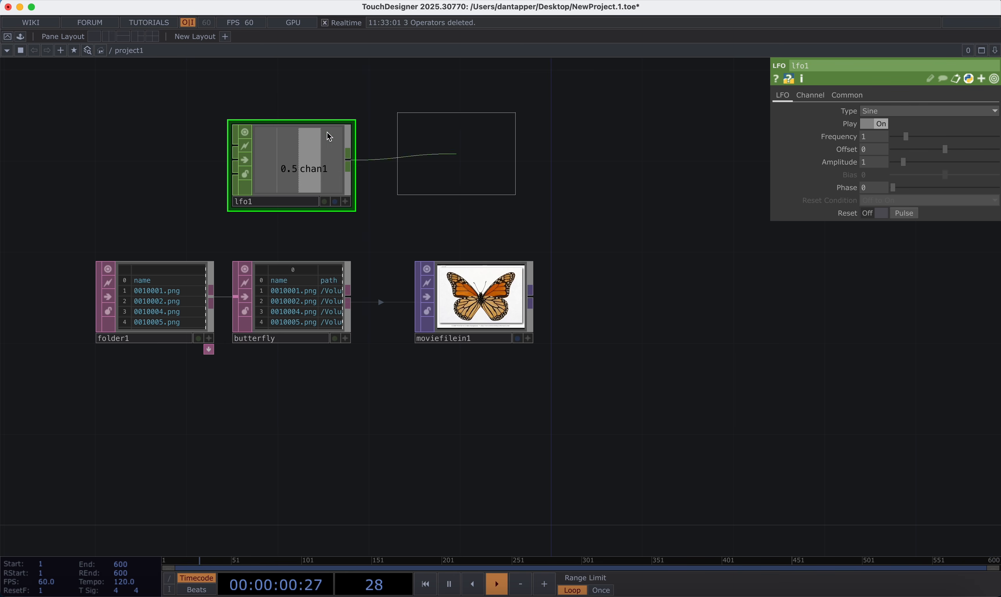
left_click(472, 166)
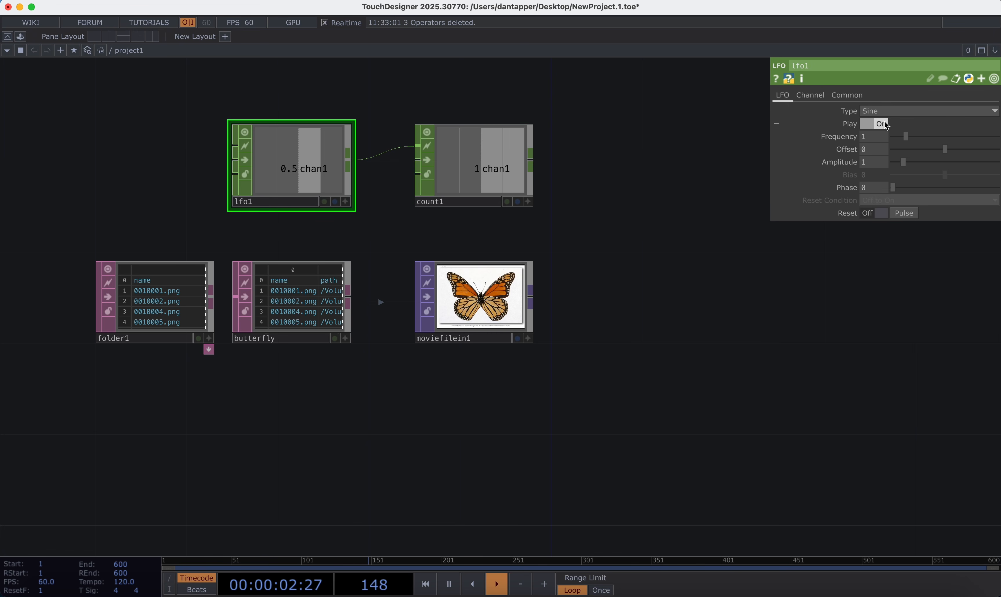
left_click(873, 111)
left_click(872, 159)
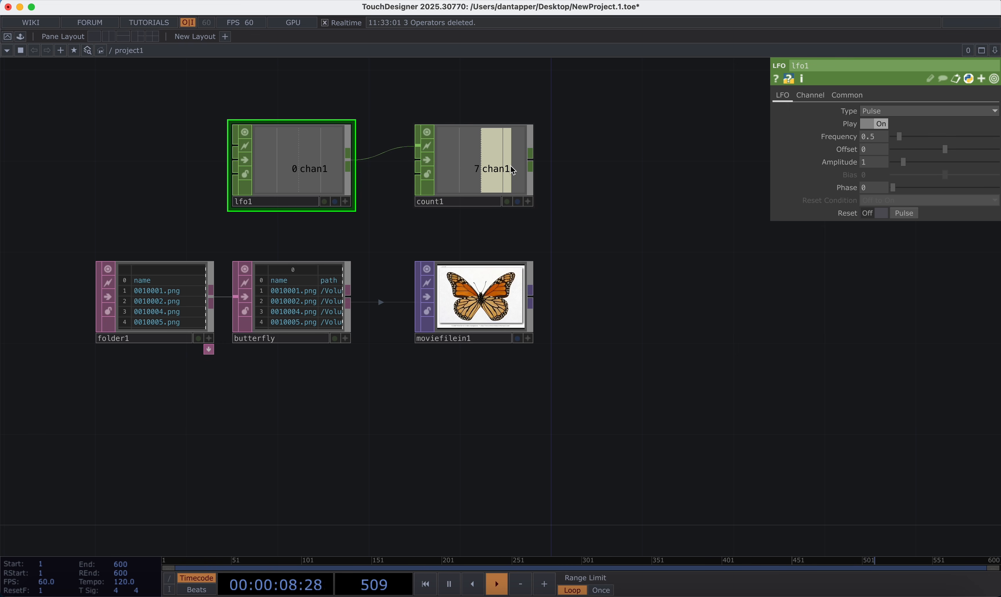
Connect a Rename CHOP to the Count CHOP's output and rename its channel to bindex
key("Tab")
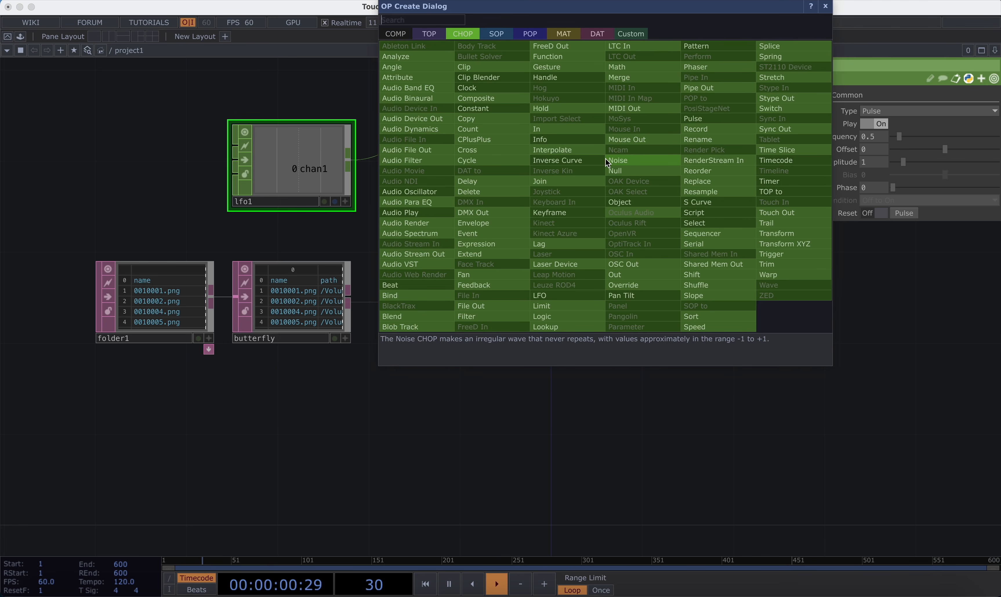
type("re")
left_click(703, 139)
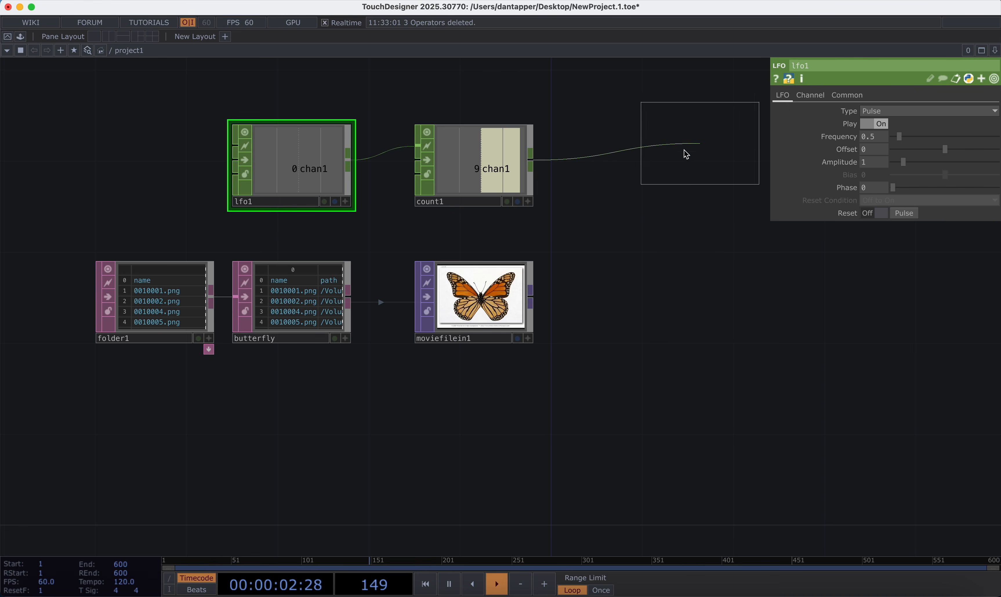
left_click(641, 165)
type("b")
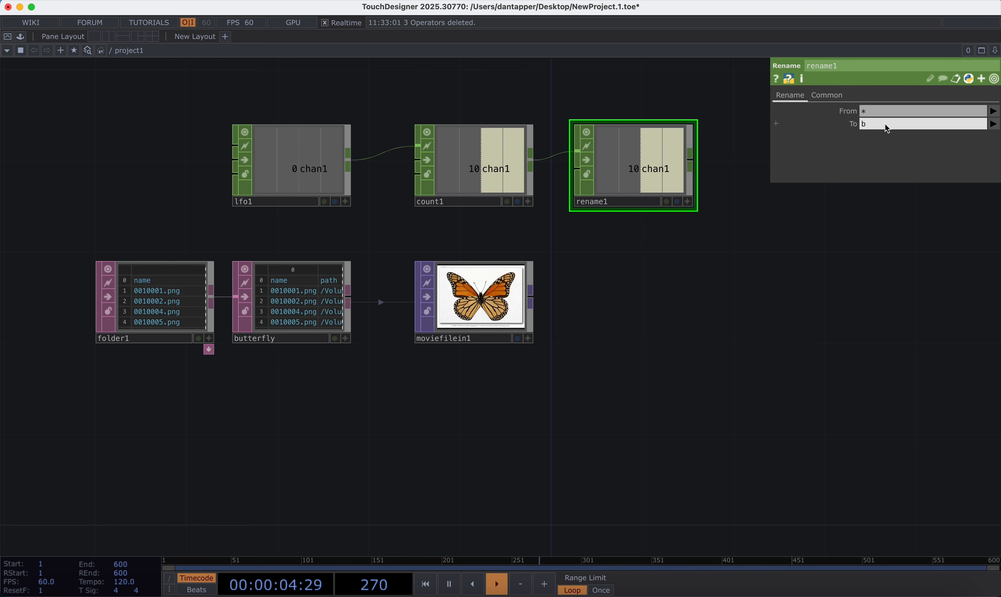
type("index")
left_click(784, 274)
Connect a Null CHOP to the Rename CHOP, shift the CHOP chain above the Movie File In TOP, and name the Null bindex
left_click_drag(690, 164, 748, 163)
left_click(758, 172)
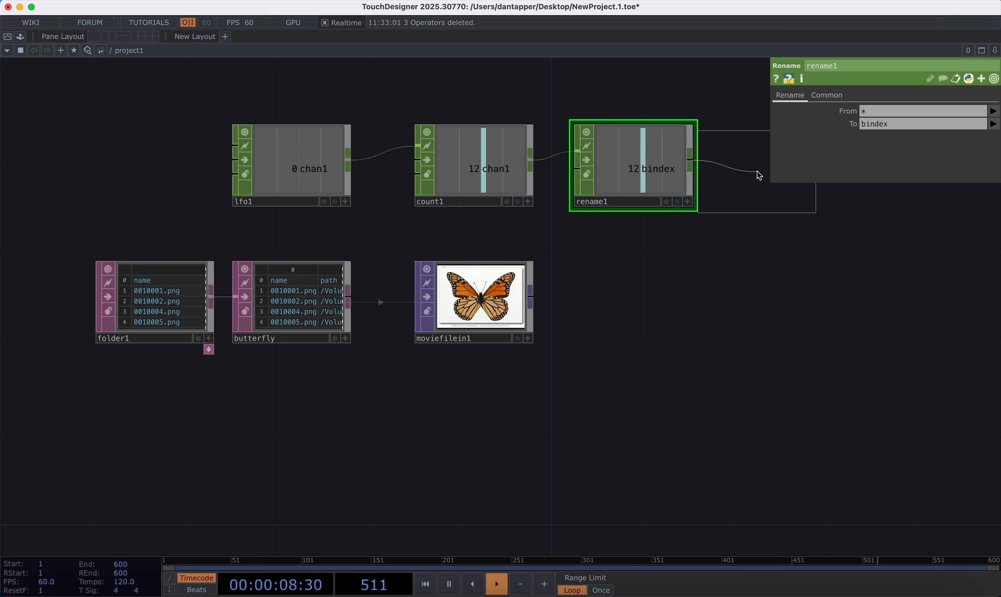
left_click(752, 207)
left_click_drag(183, 116, 483, 188)
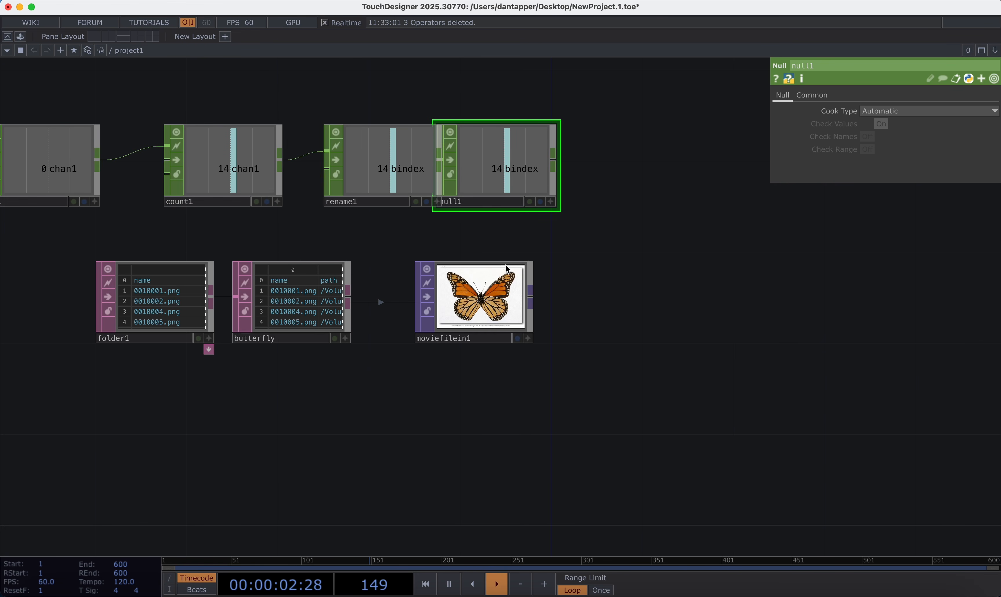
left_click(486, 297)
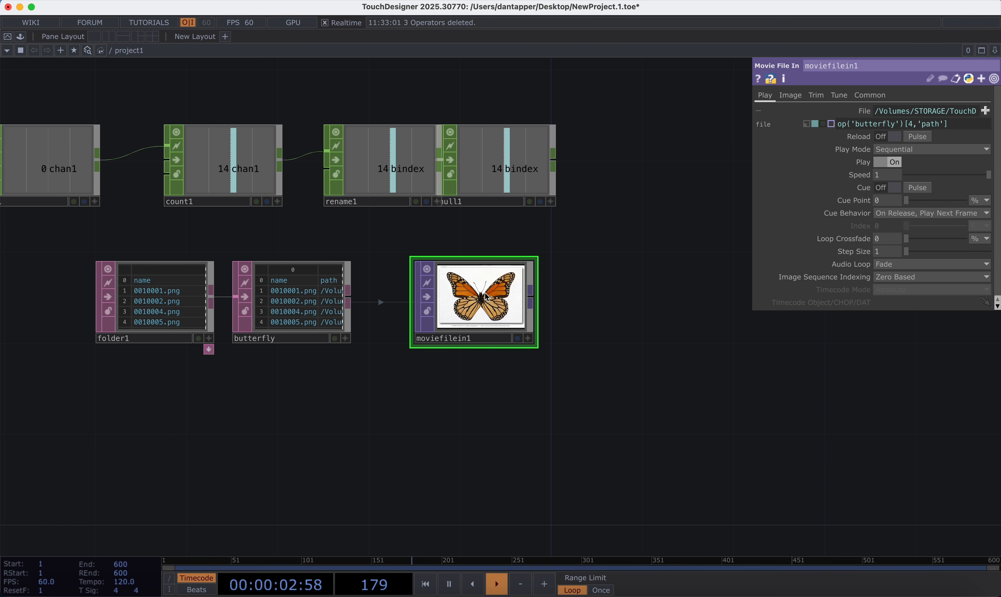
left_click(492, 207)
type("bindex")
key("Return")
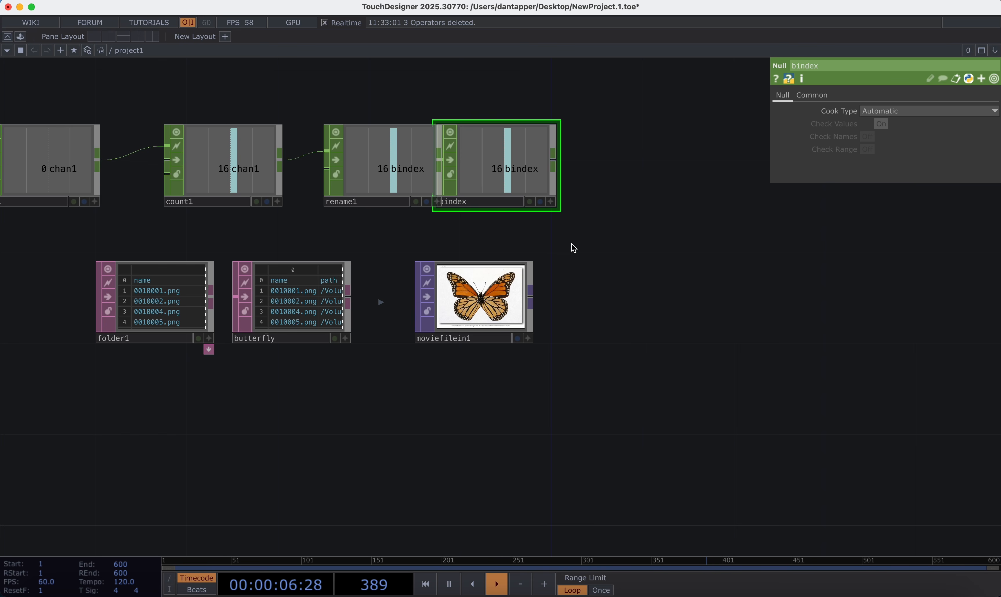
Change the Movie File In TOP's File expression to op('butterfly')[int(op('bindex')['bindex']),'path']
left_click(482, 296)
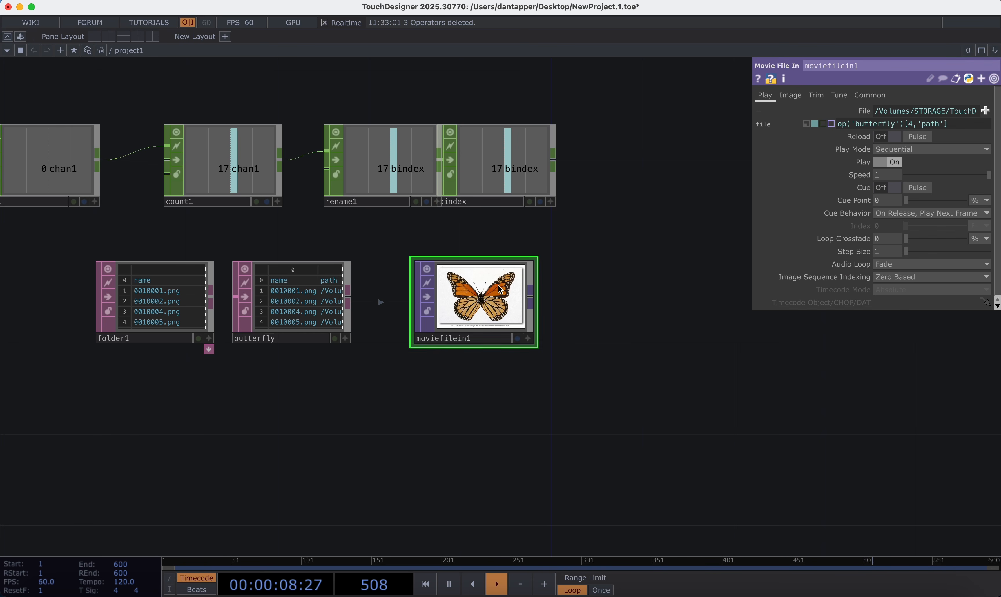
left_click(913, 124)
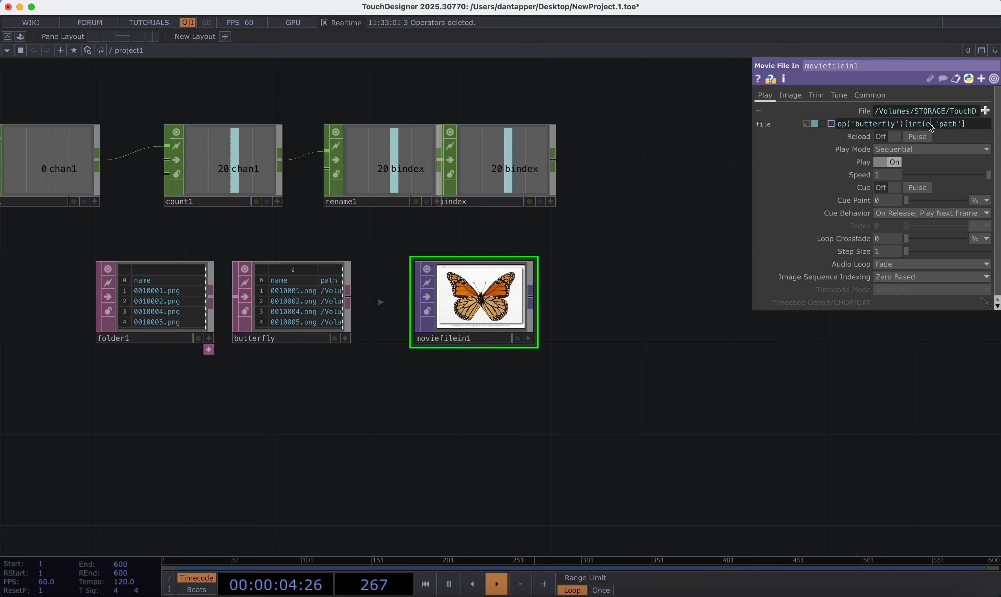
type("op'")
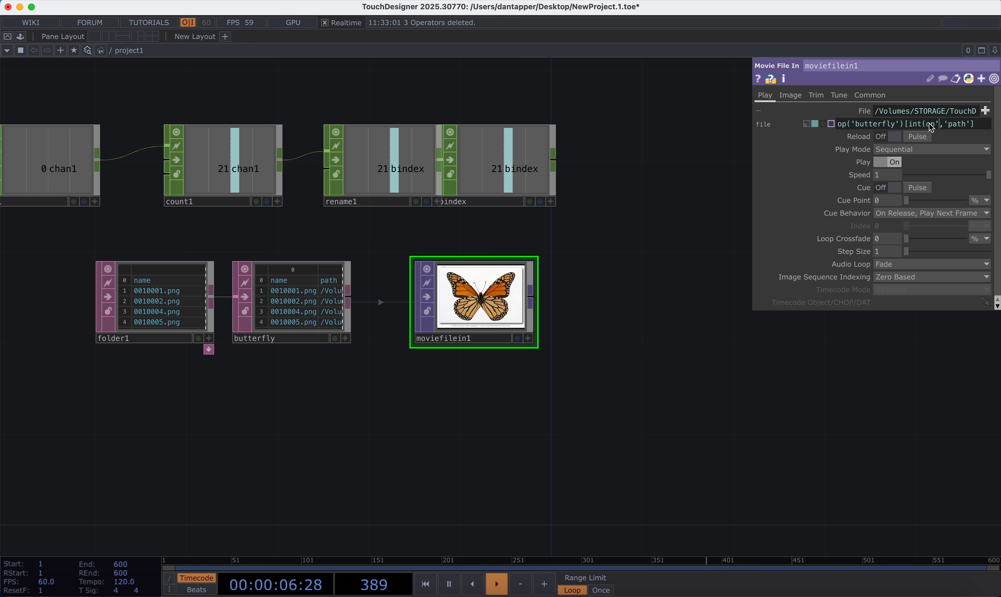
type("bindex')[")
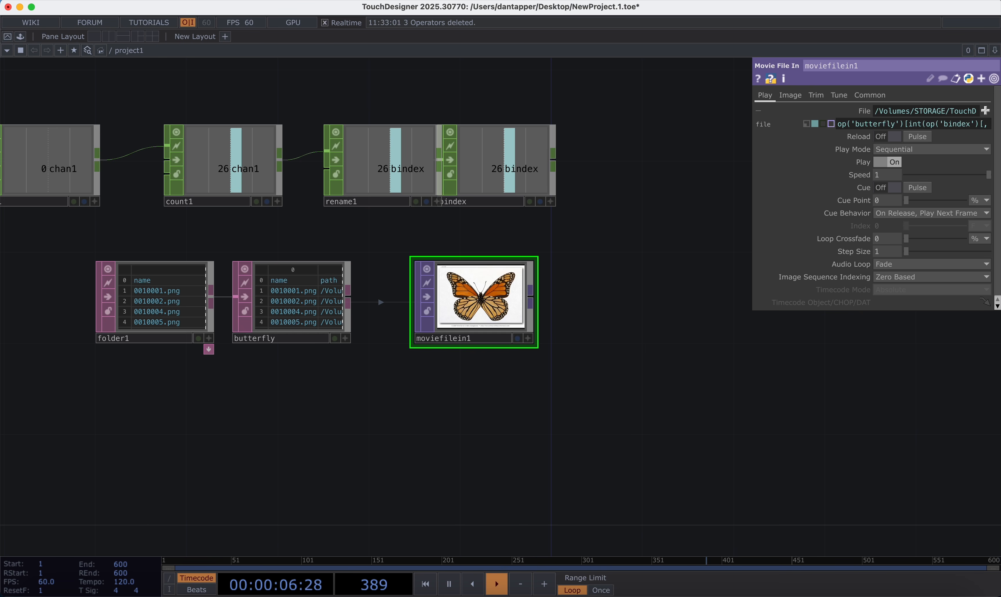
type("dex'")
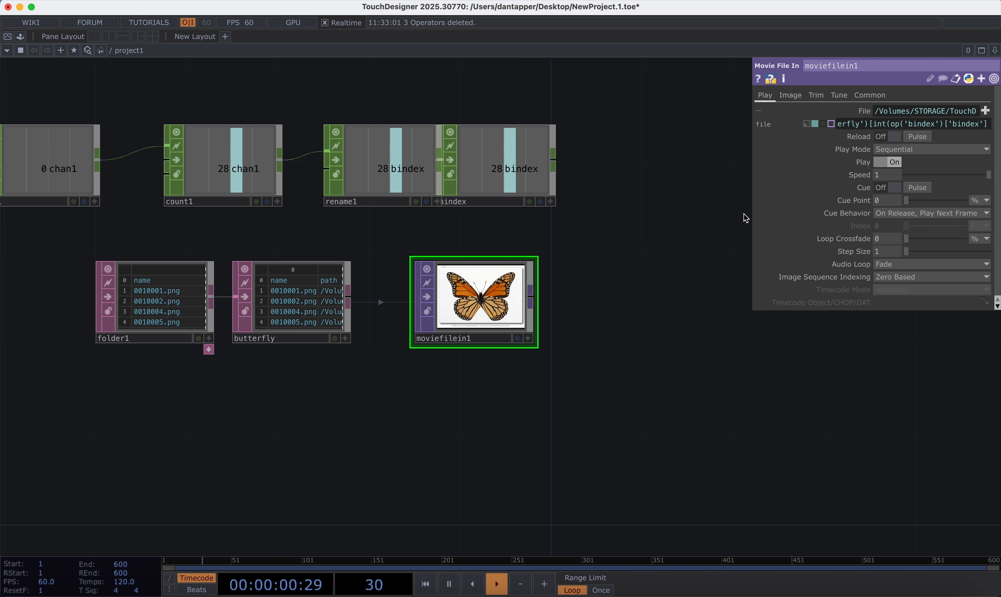
type(")")
key("Return")
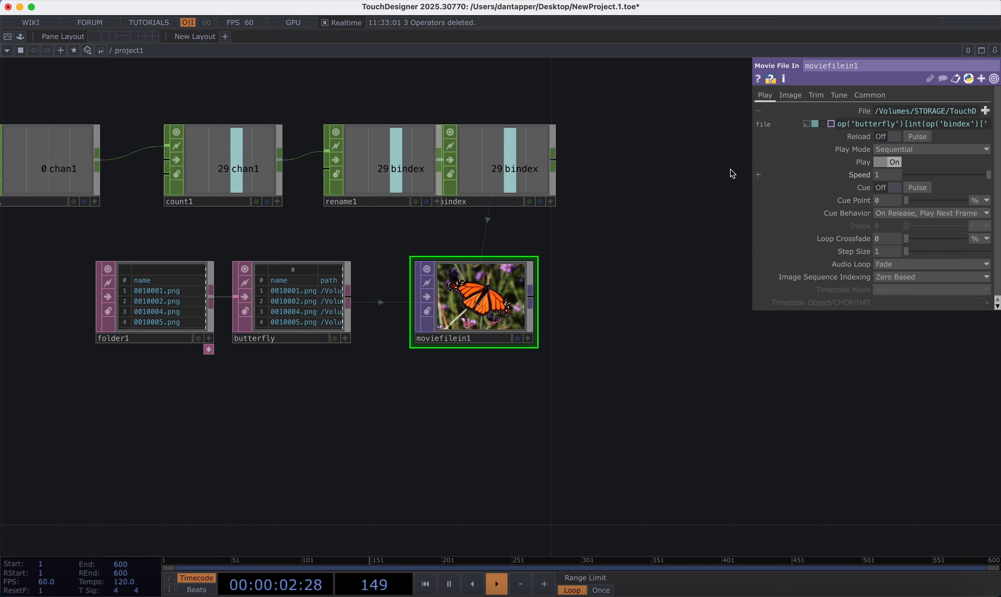
Widen the Movie File In TOP's parameter window, examine the complete File path and expression, and hide the parameters
left_click_drag(657, 185, 626, 188)
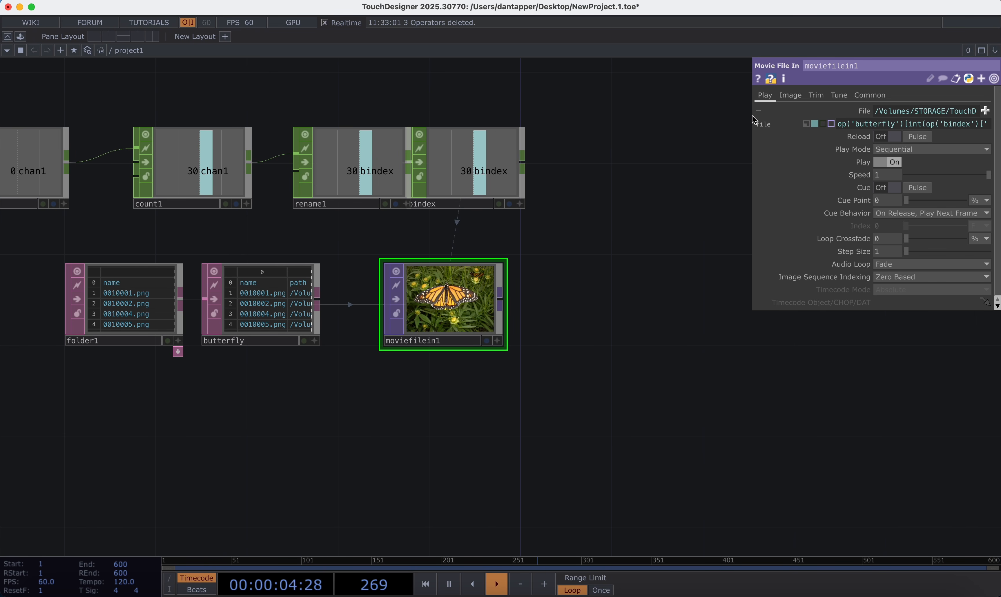
left_click_drag(753, 185, 681, 196)
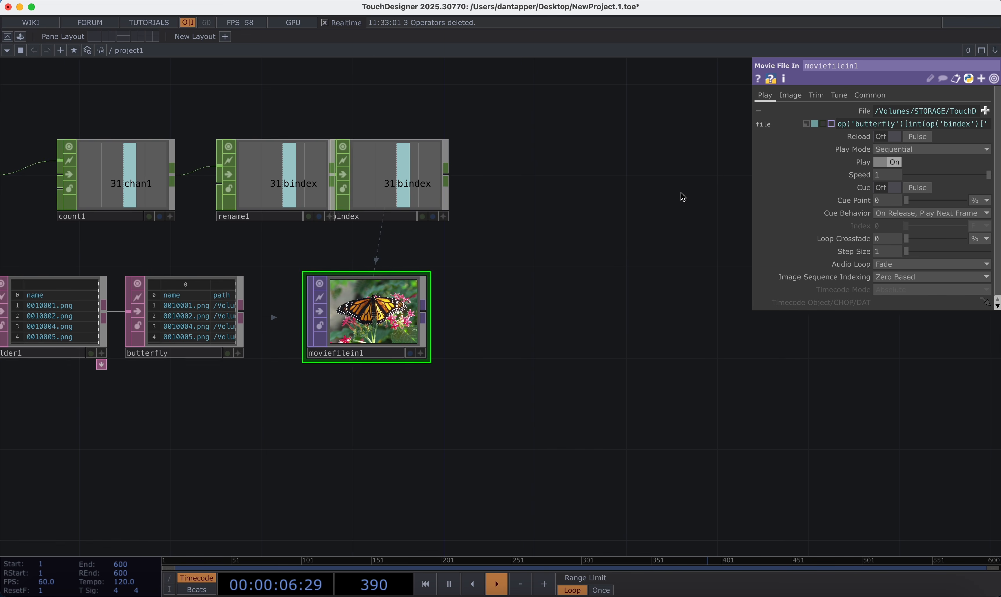
left_click(788, 115)
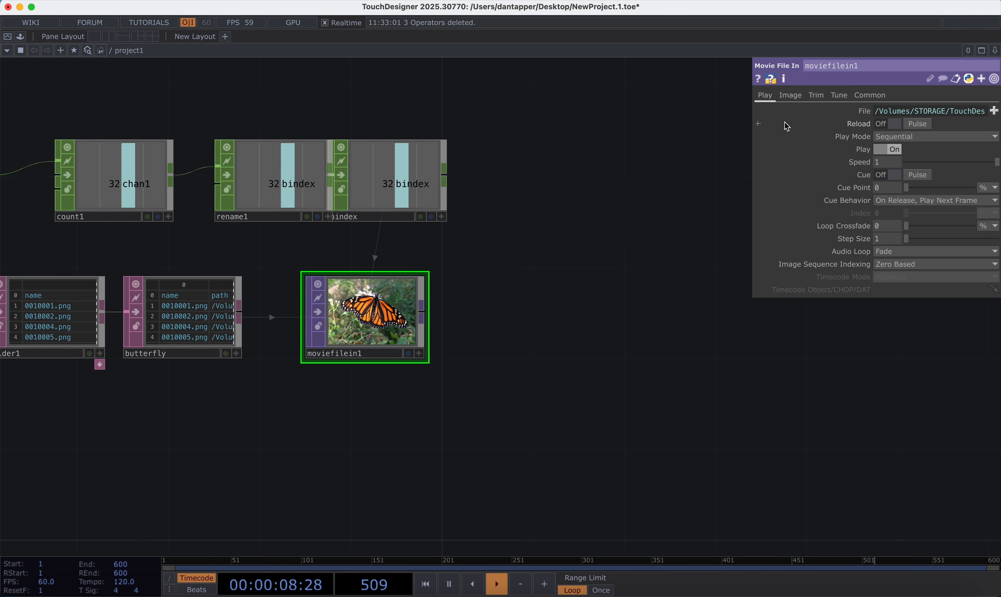
left_click_drag(752, 113, 502, 168)
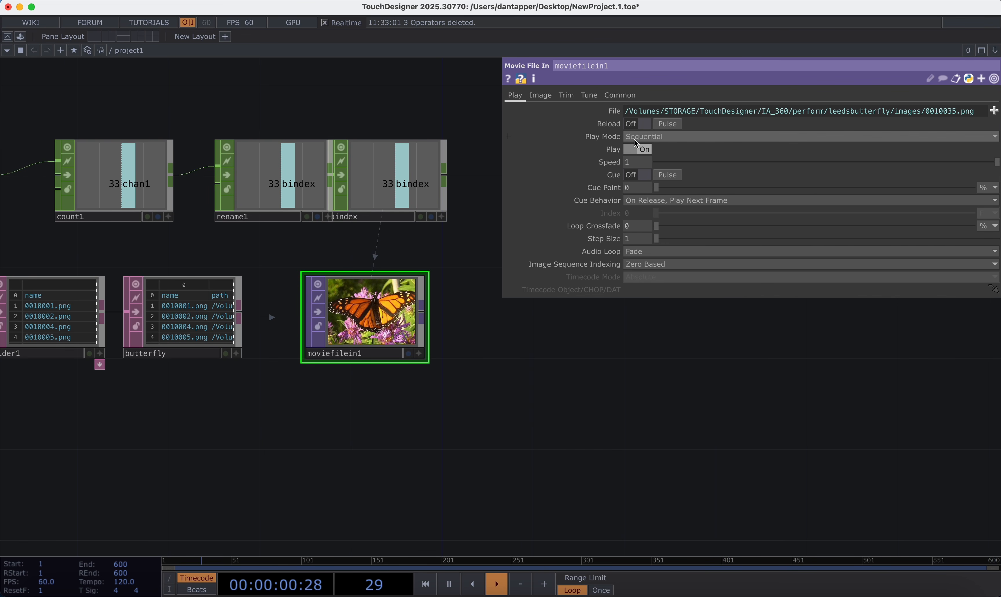
left_click(611, 114)
left_click(674, 130)
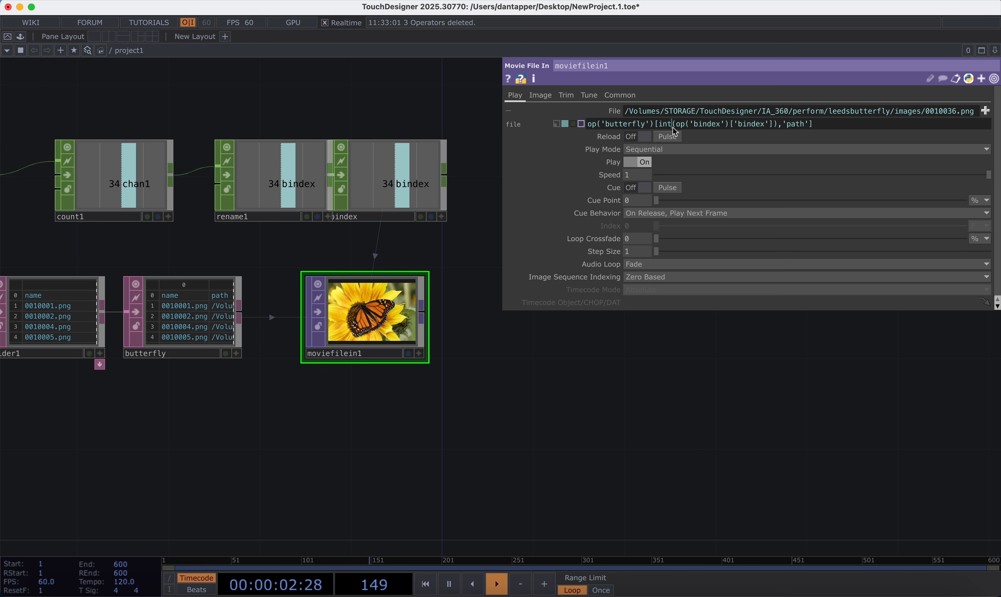
key("Return")
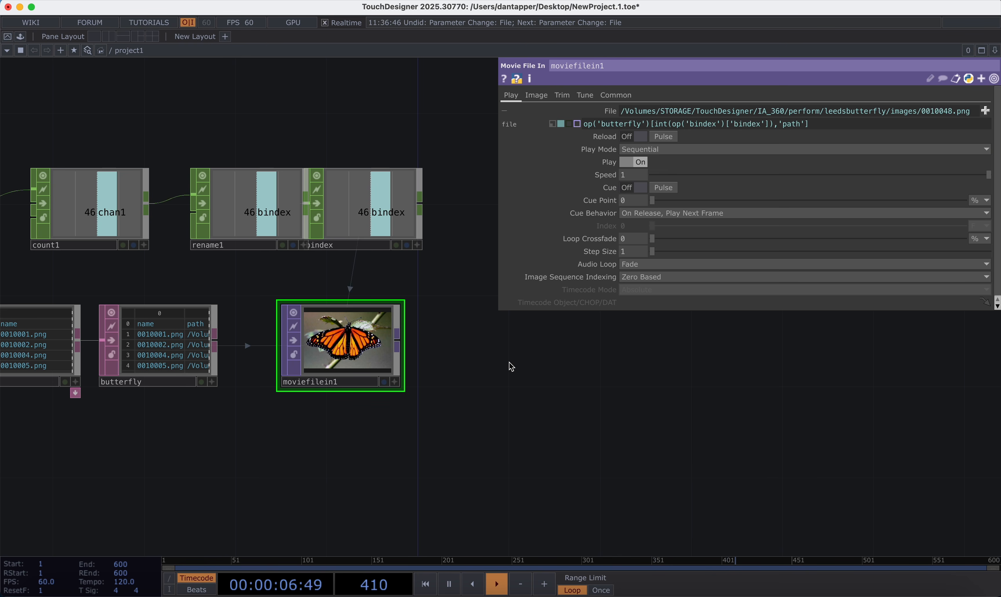
key("p")
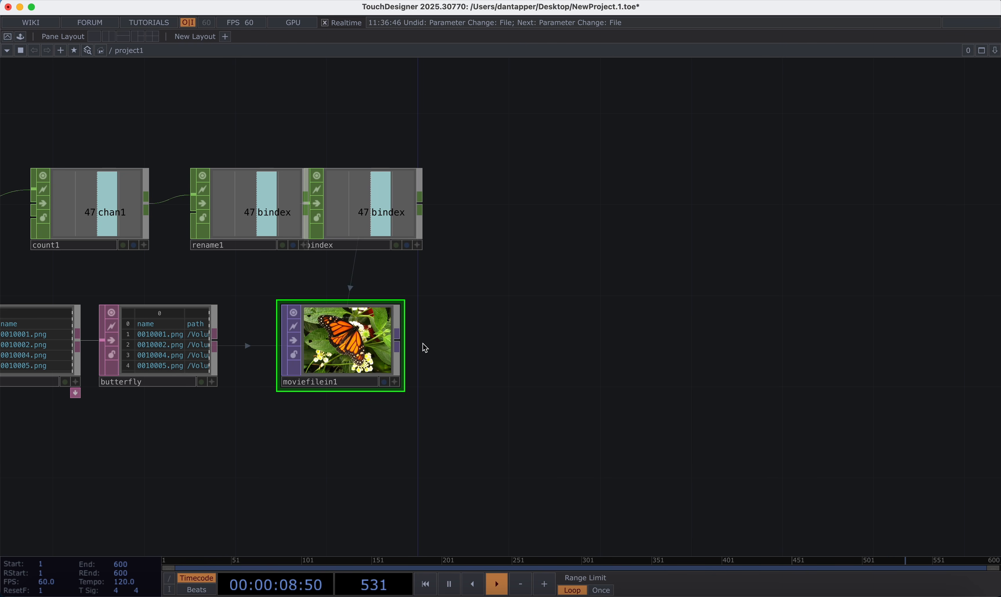
Connect a Fit TOP to the Movie File In TOP's output and set its custom resolution to 600 by 1000
scroll(411, 346, "down", 5)
left_click_drag(438, 346, 508, 346)
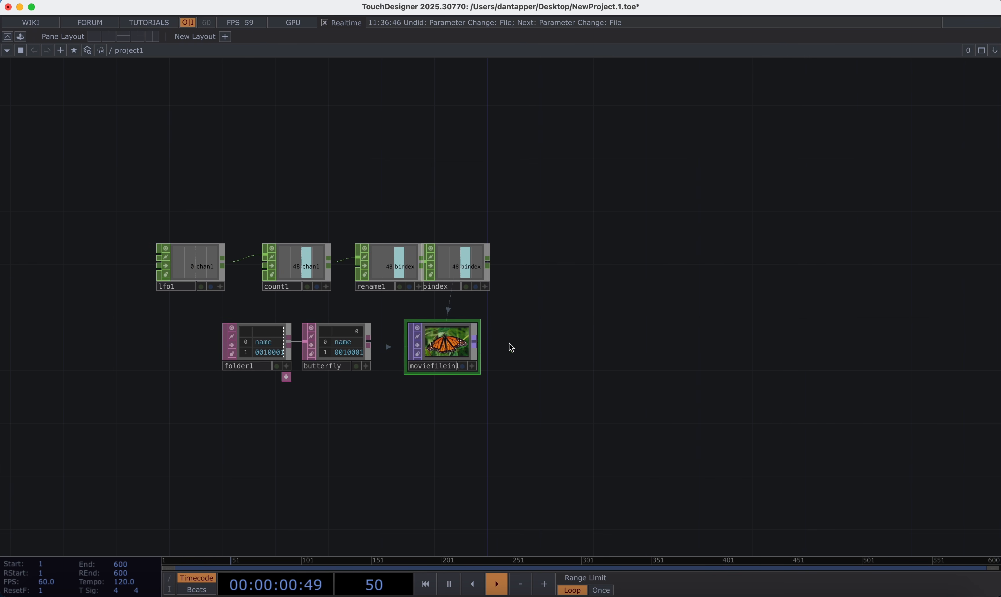
key("Tab")
type("fi")
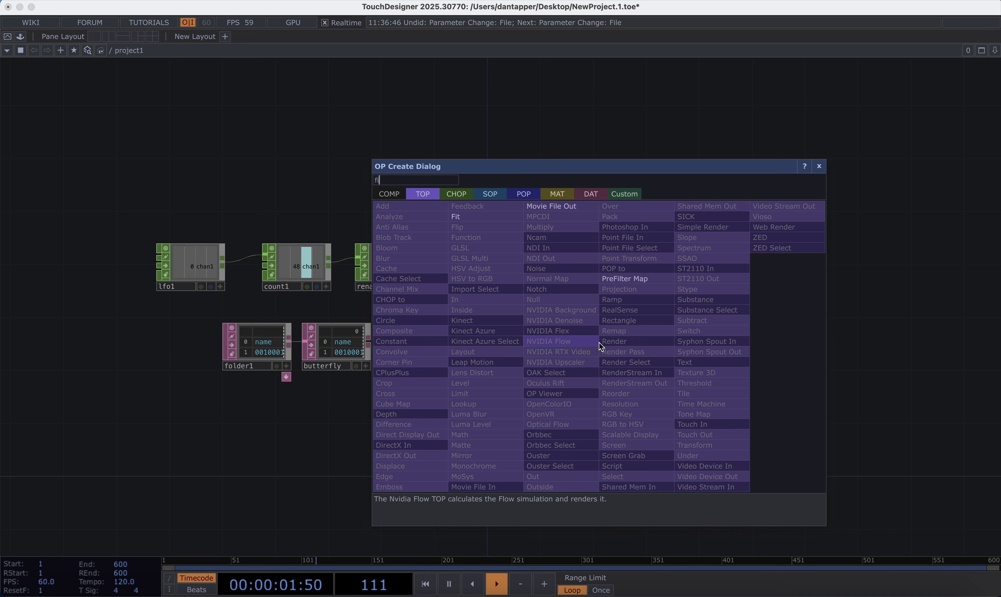
left_click(470, 215)
key("p")
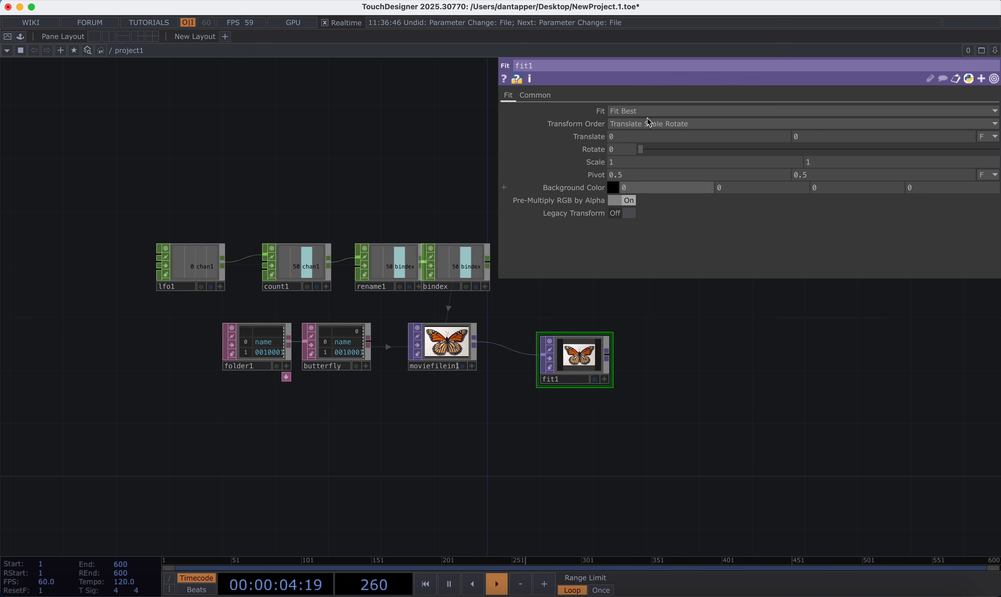
left_click(536, 96)
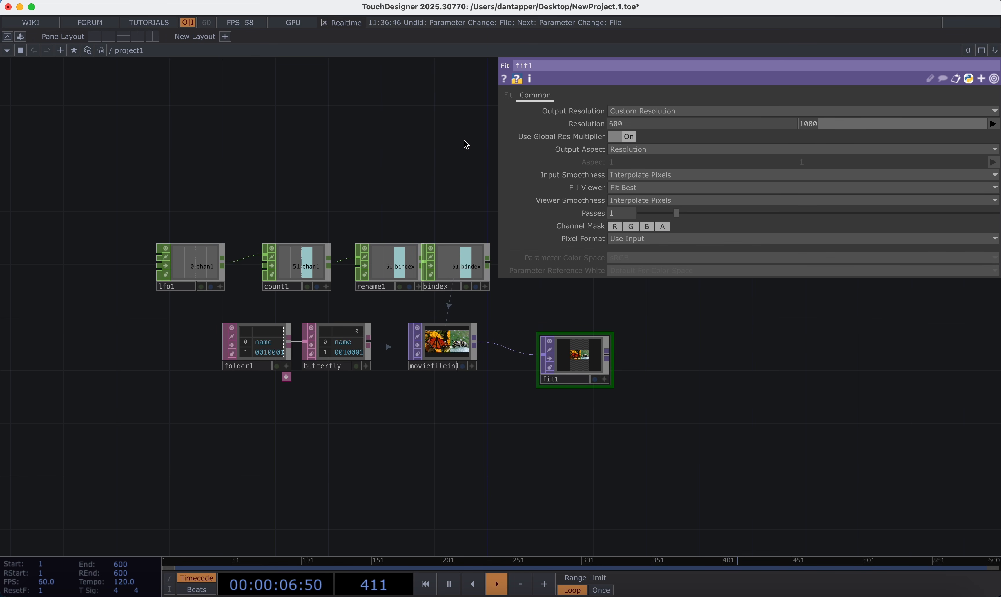
left_click(509, 95)
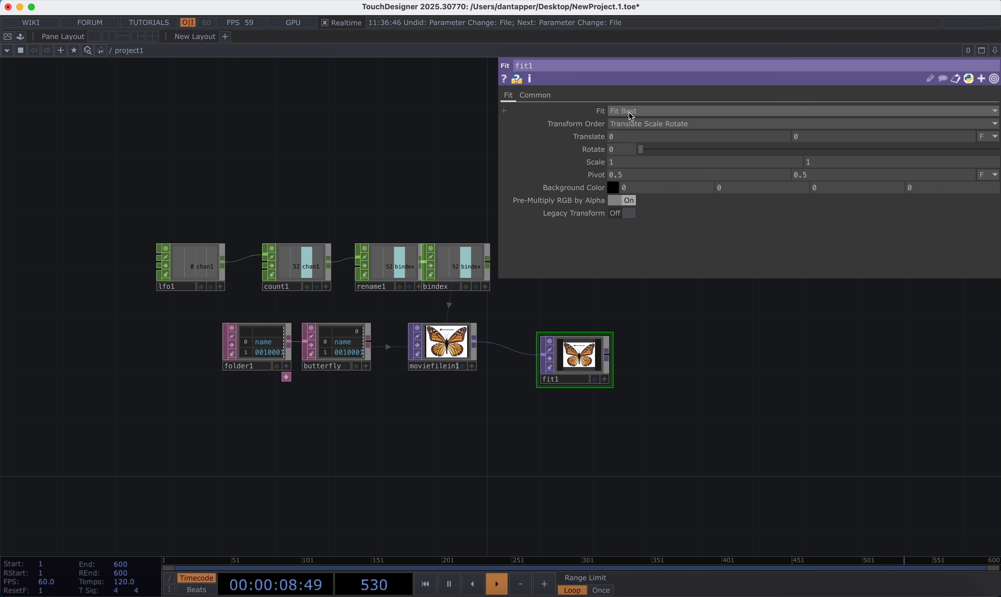
Set the Fit TOP's fit mode to Fit Outside, align it level with the Movie File In TOP, and hide the parameters
left_click(634, 111)
left_click(632, 170)
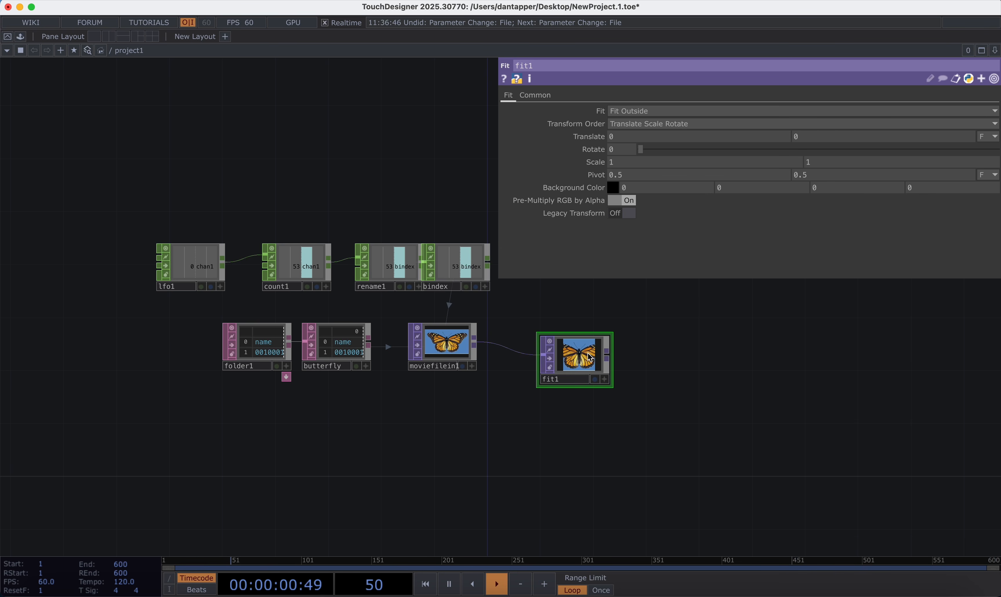
left_click_drag(605, 350, 591, 337)
key("p")
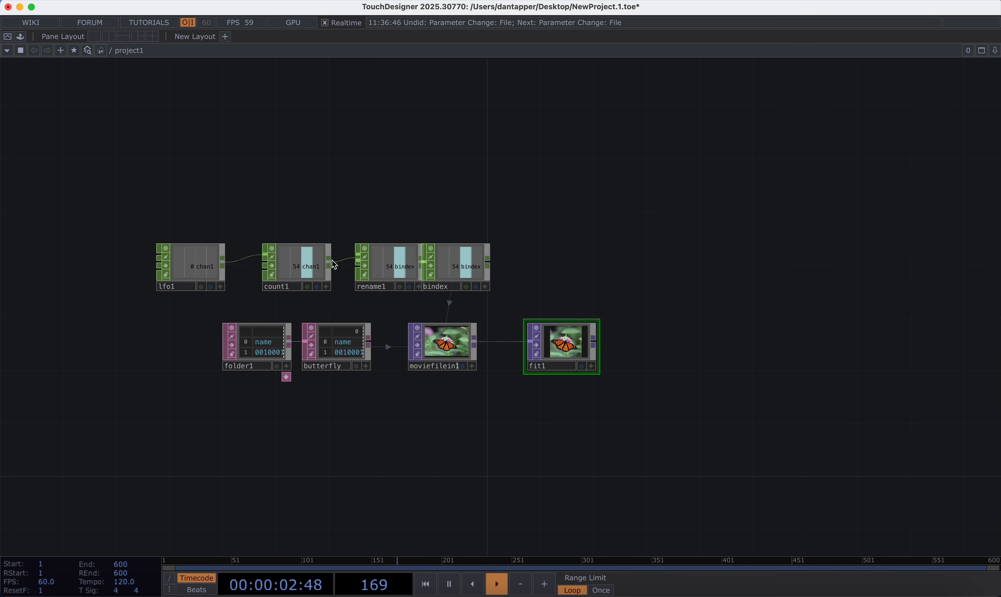
Space the LFO, Count, Rename and bindex CHOPs evenly in their row
left_click_drag(296, 265, 283, 265)
mouse_move(374, 265)
left_mouse_down()
mouse_move(361, 265)
mouse_move(383, 273)
left_mouse_up()
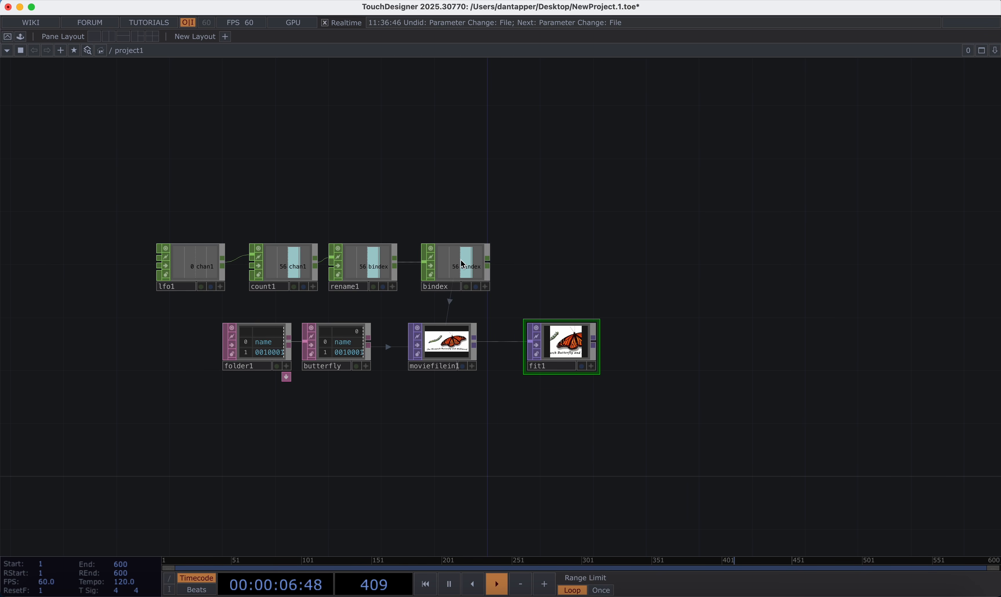
left_click_drag(463, 264, 452, 264)
left_click_drag(196, 266, 210, 266)
Connect a TOP to POP to the Fit TOP's output and place it level with the Fit TOP
left_click_drag(681, 289, 473, 250)
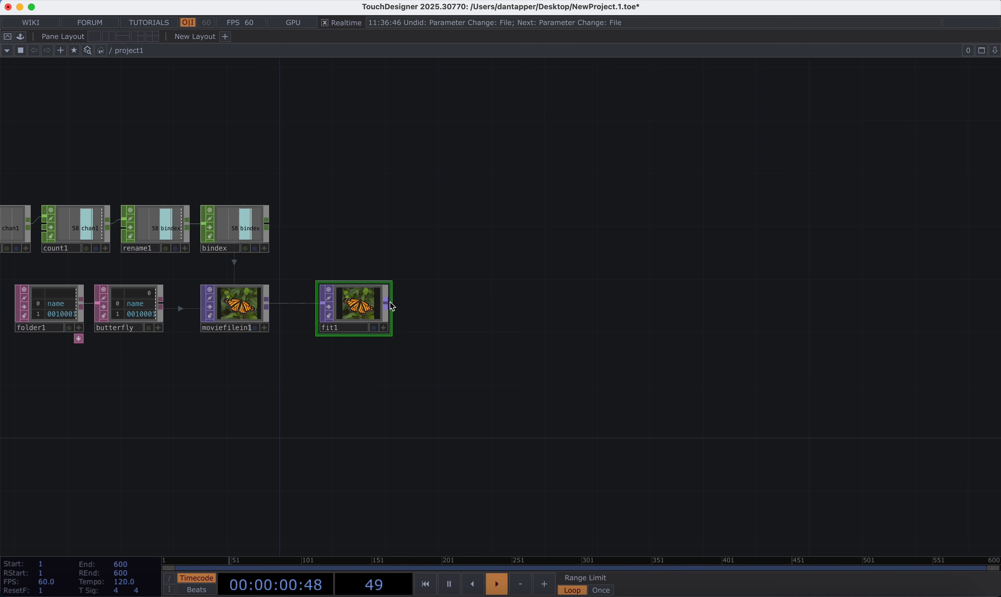
left_click_drag(392, 307, 677, 240)
left_click(601, 88)
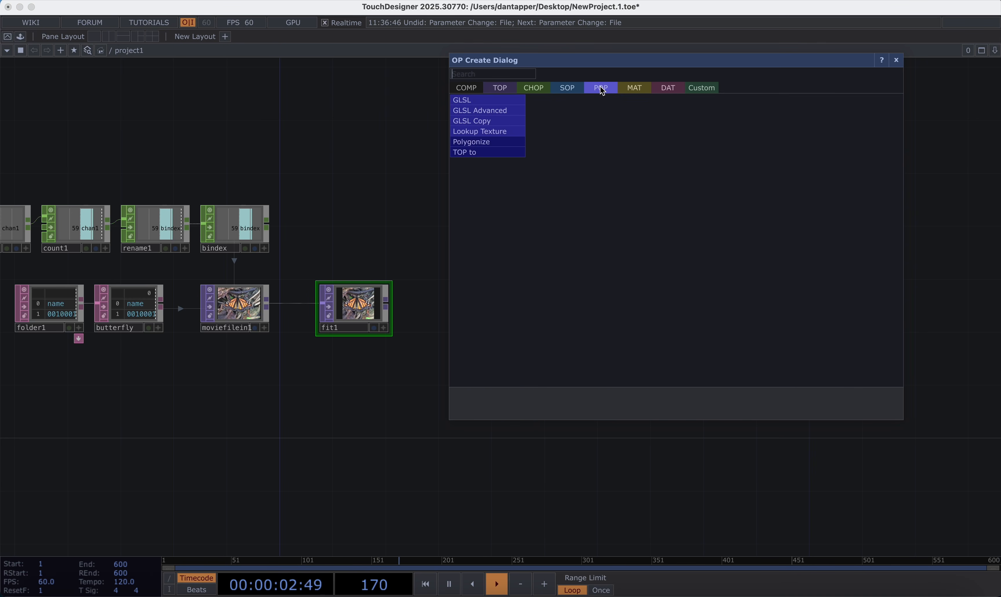
left_click(473, 152)
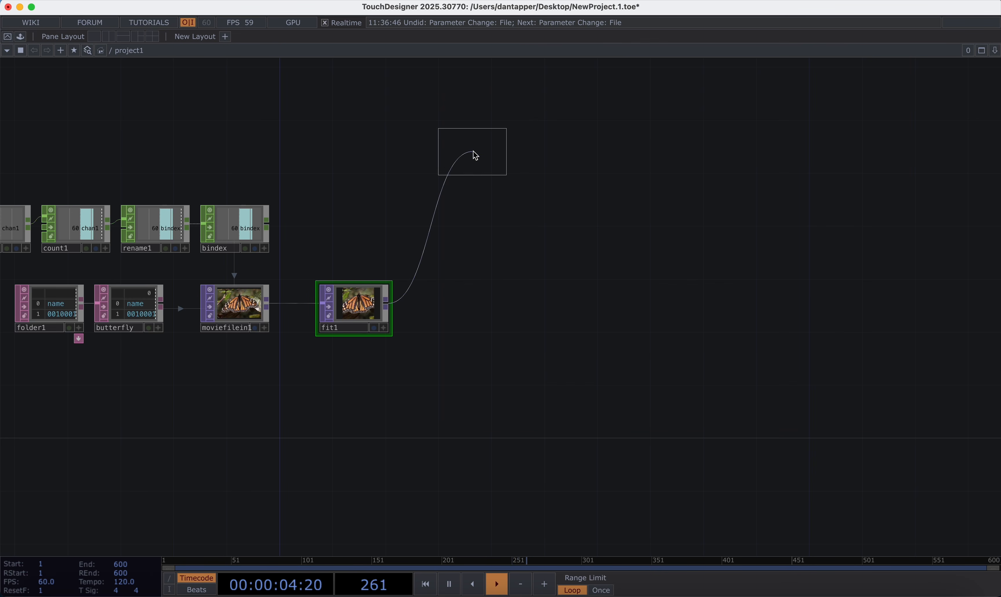
left_click(503, 310)
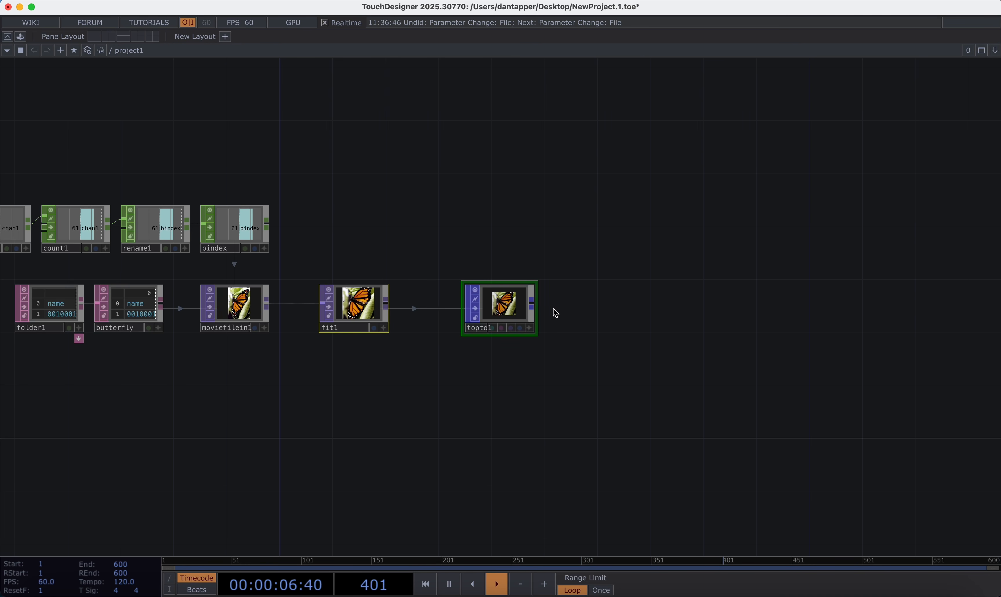
Connect a Feedback POP to the TOP to POP's output, placed in the same row
left_click_drag(555, 313, 393, 306)
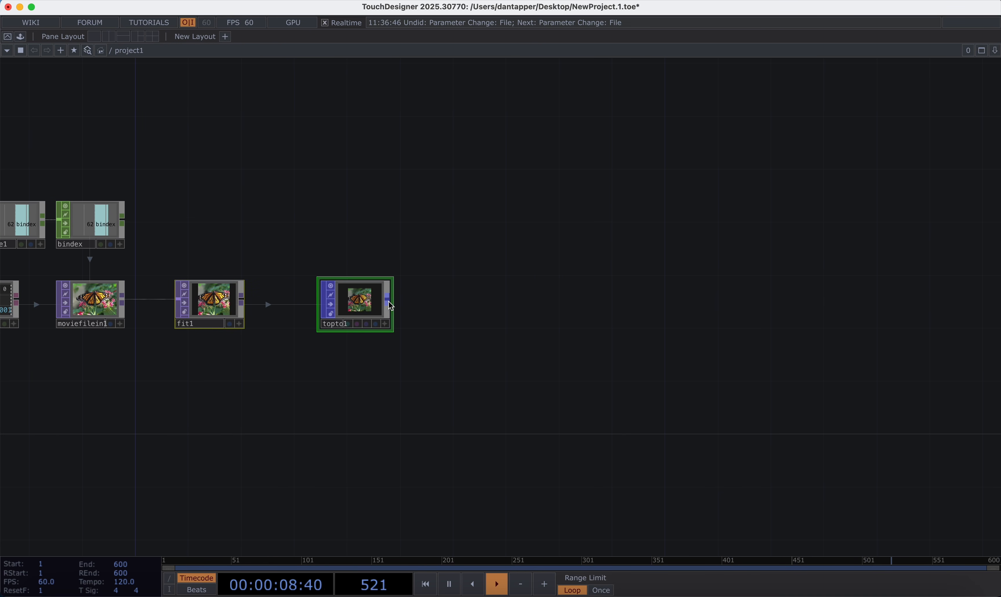
left_click(389, 304)
left_click(554, 304)
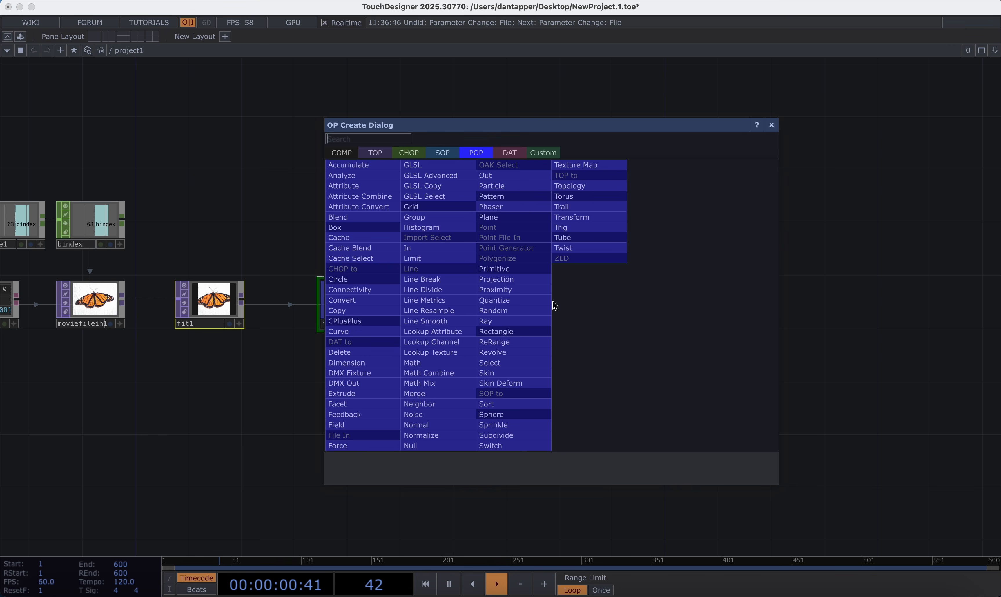
type("fee")
left_click(351, 416)
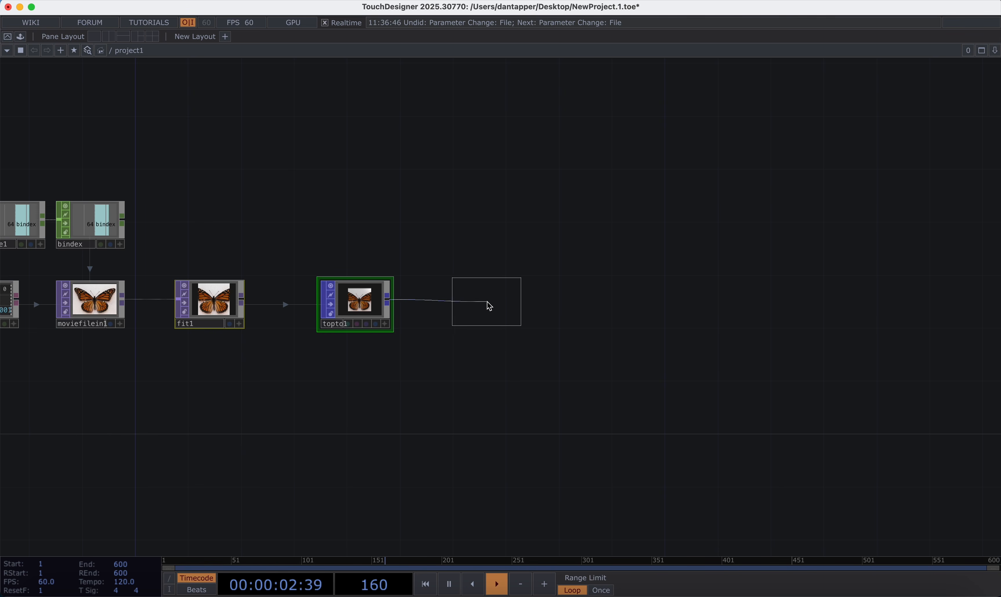
left_click(488, 302)
Connect a Noise POP to the Feedback POP, align it in the row, and inspect its distorted butterfly preview
left_click(520, 300)
left_click(629, 295)
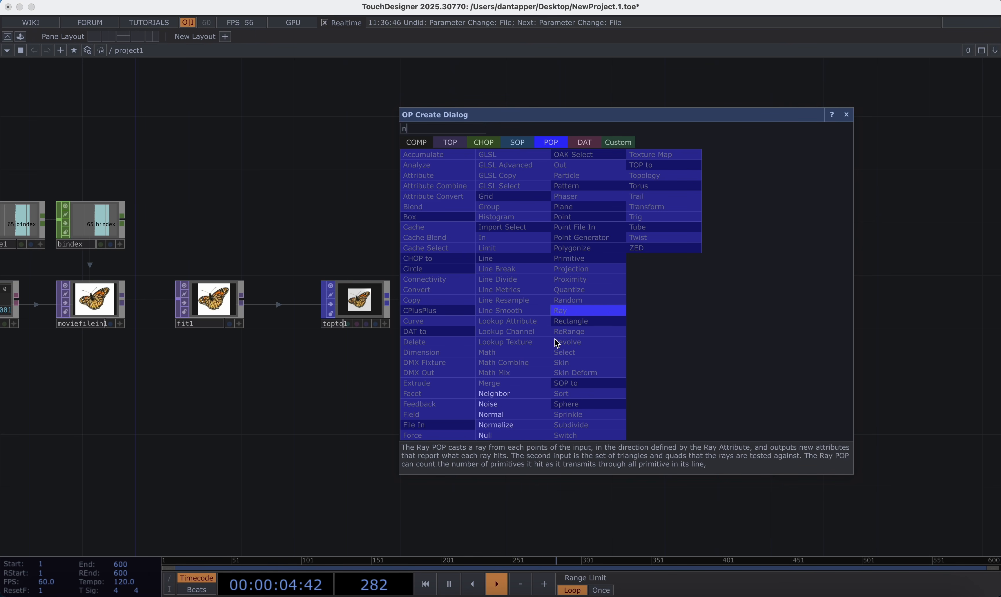
left_click(522, 409)
left_click(600, 315)
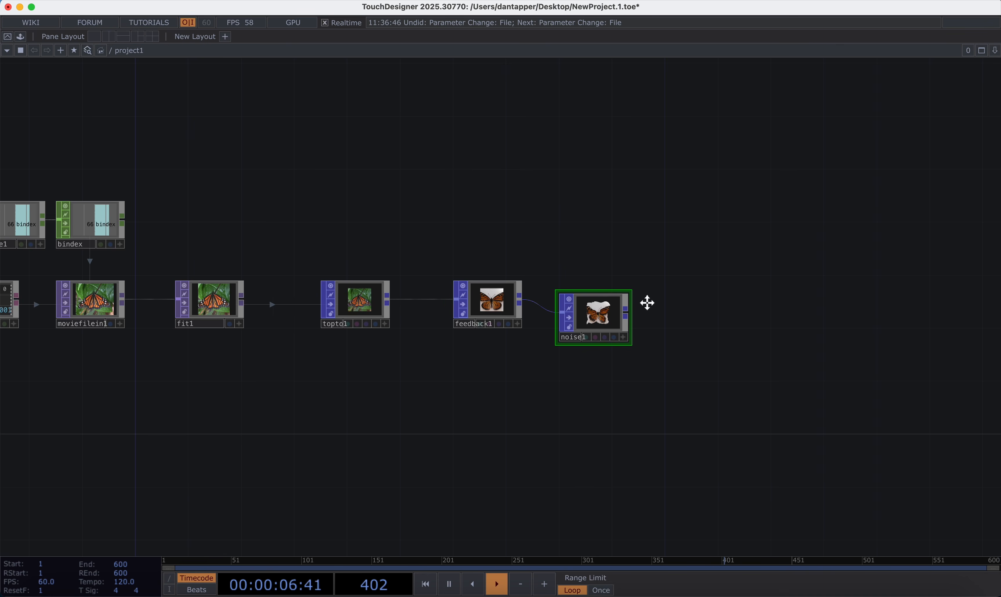
left_click_drag(647, 303, 510, 302)
left_click_drag(455, 322, 454, 308)
scroll(453, 308, "up", 10)
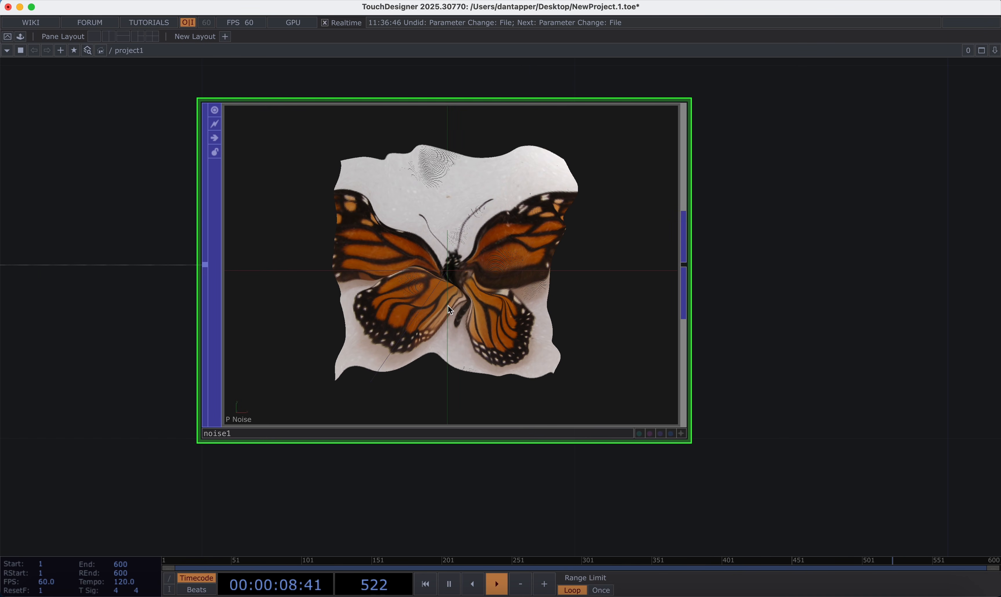
scroll(448, 305, "down", 10)
Connect a Null POP to the Noise POP and assign it as the Feedback POP's Target POP
left_click(468, 300)
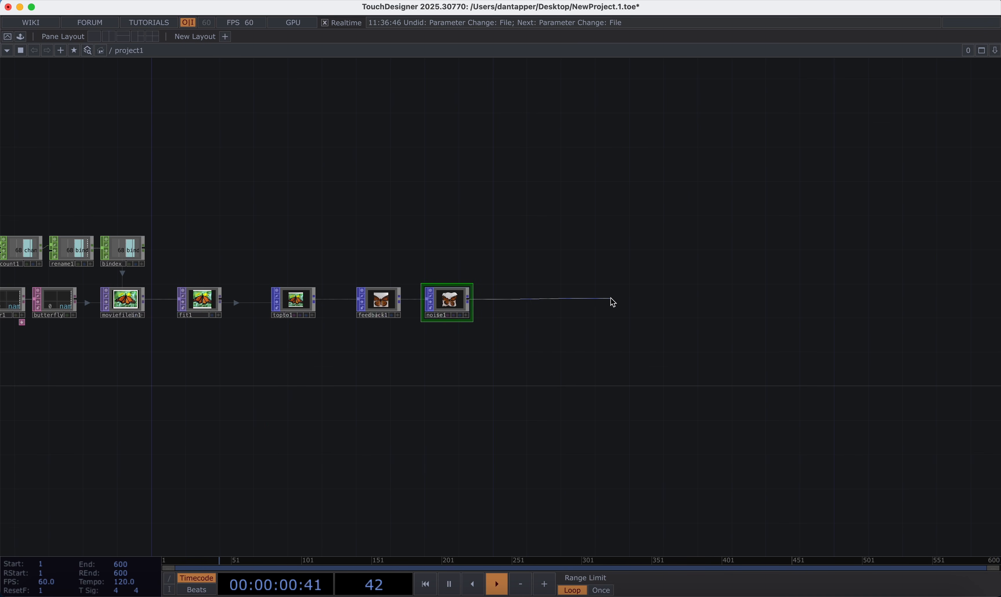
left_click(613, 303)
left_click(501, 439)
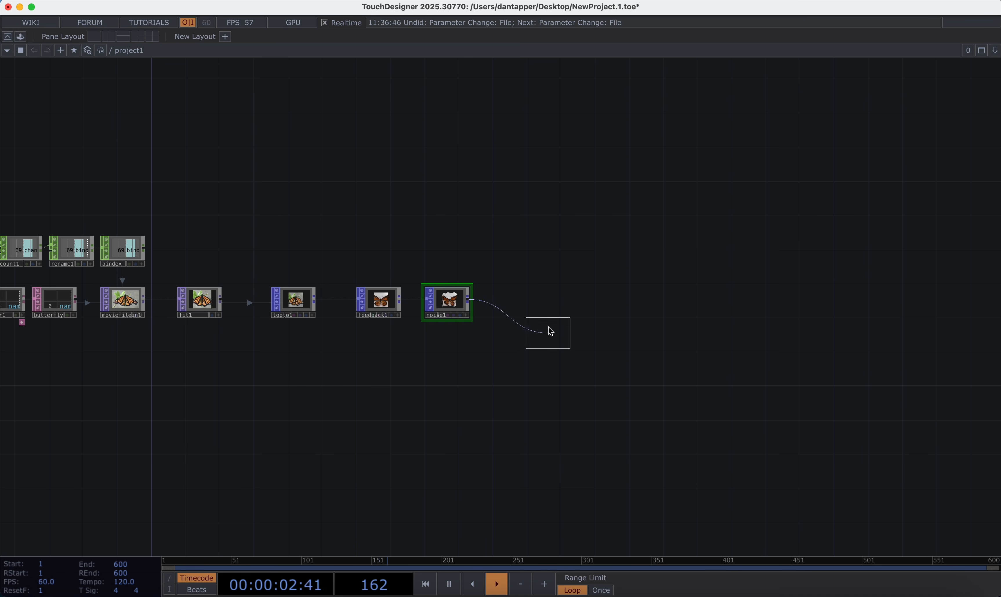
left_click(546, 307)
left_click_drag(528, 309, 360, 315)
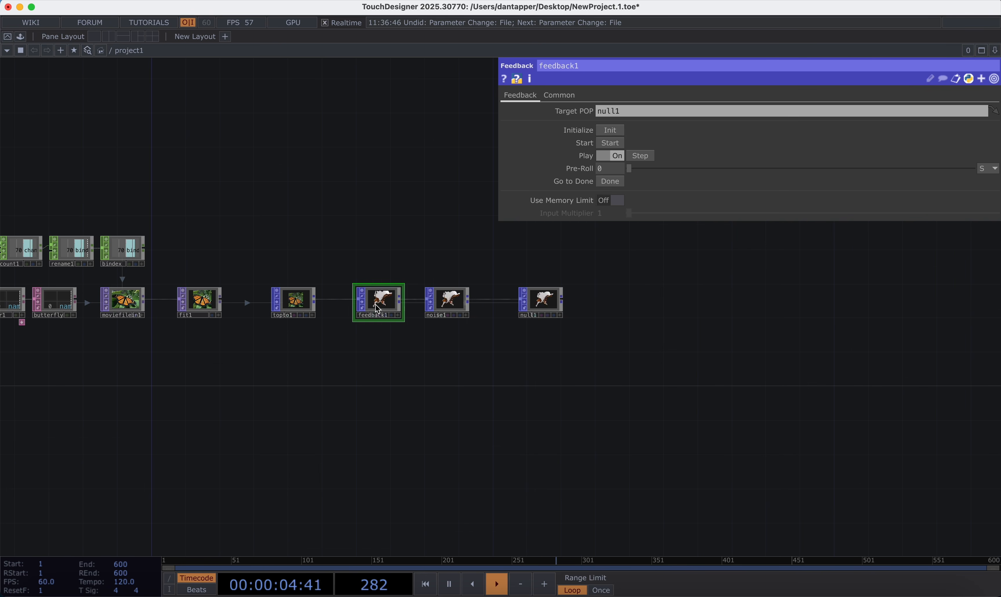
scroll(538, 310, "up", 5)
scroll(539, 310, "up", 2)
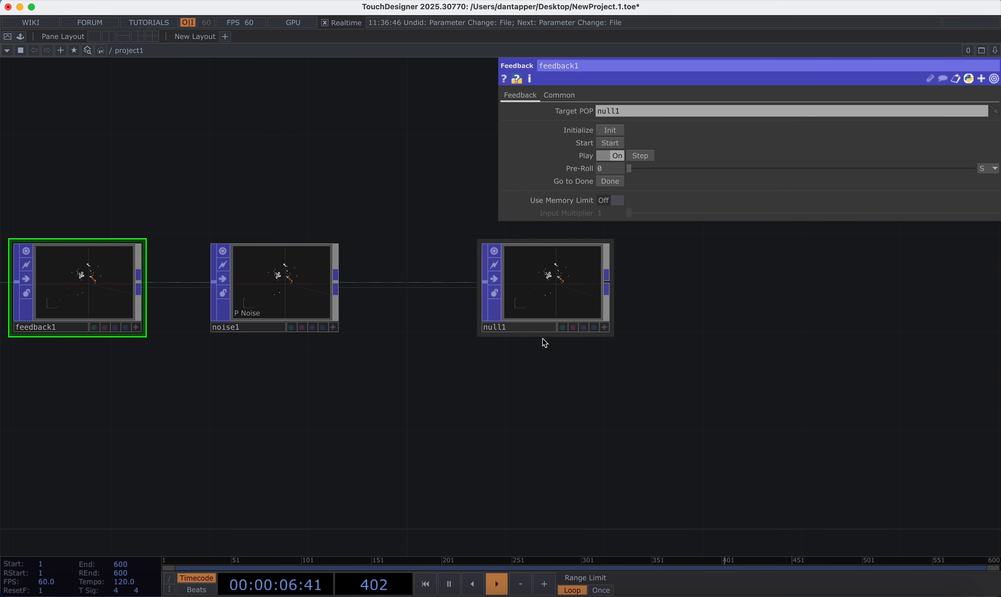
Add a Keyboard In CHOP above the Feedback POP
scroll(542, 341, "down", 8)
scroll(465, 315, "up", 5)
scroll(431, 294, "right", 3)
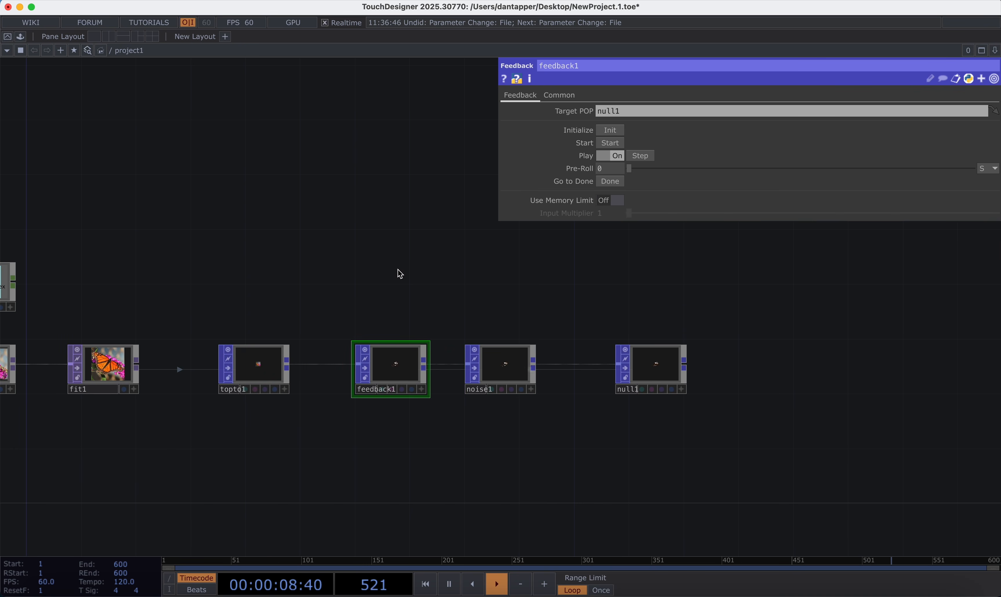
key("Tab")
type("k")
left_click(256, 120)
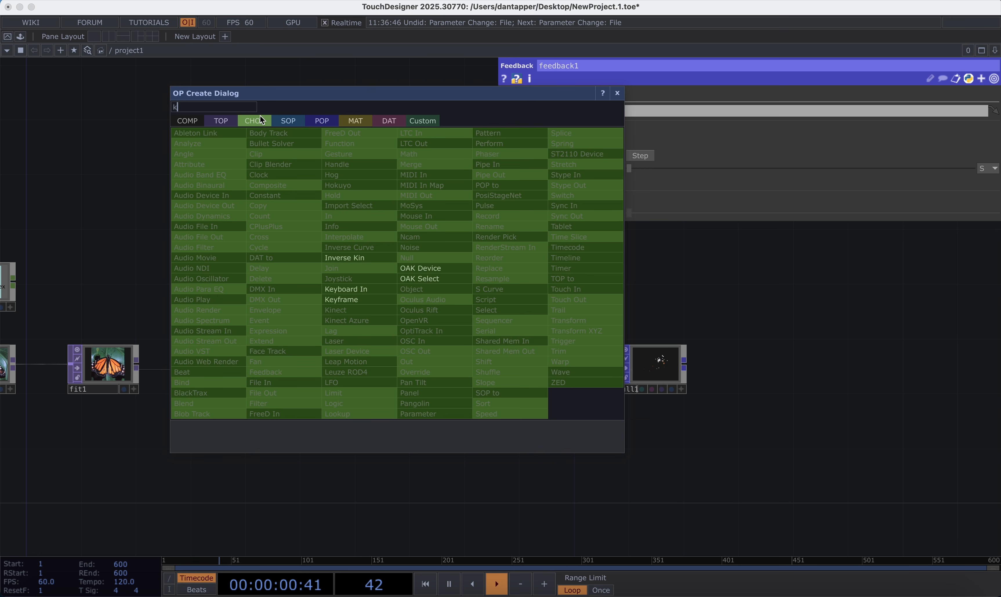
left_click(359, 292)
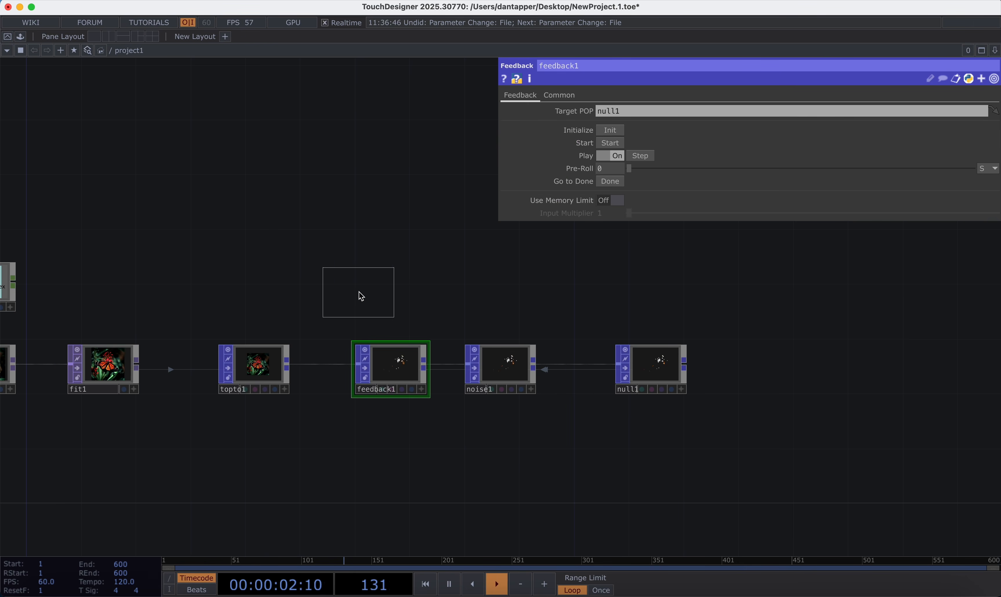
left_click(382, 285)
Link the Feedback POP's Start parameter to the Keyboard In CHOP's k1 channel as a CHOP Reference
left_click_drag(384, 289, 882, 144)
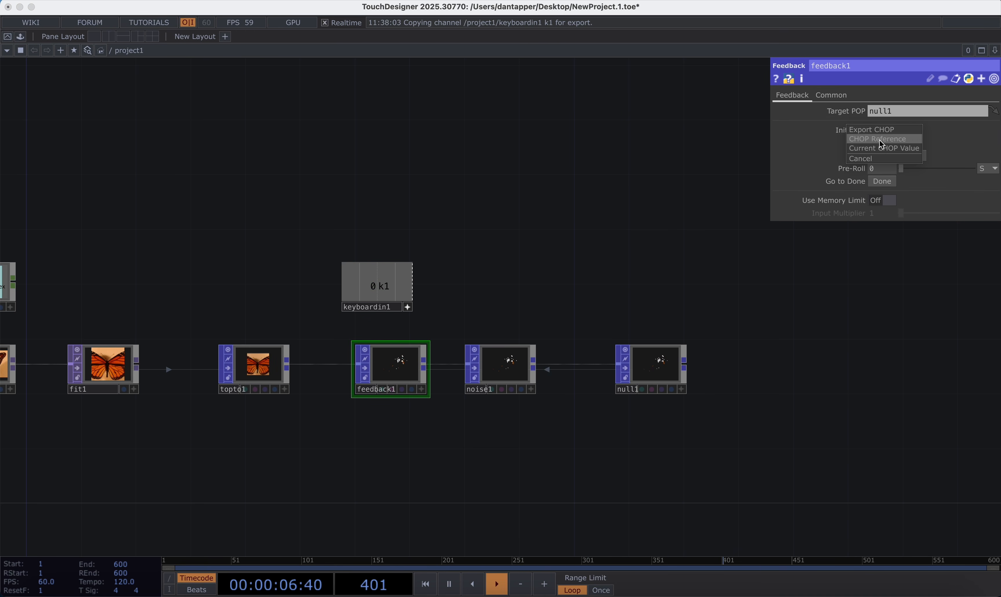
left_click(881, 141)
left_click(406, 307)
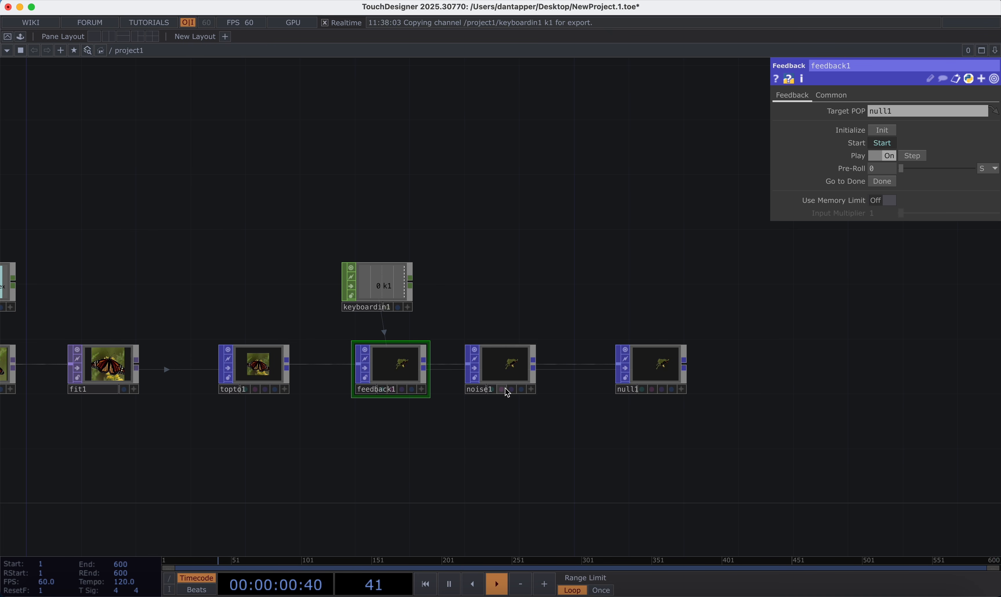
Set the Noise POP's Amplitude to 0.01
scroll(508, 382, "up", 3)
left_click(511, 376)
key("p")
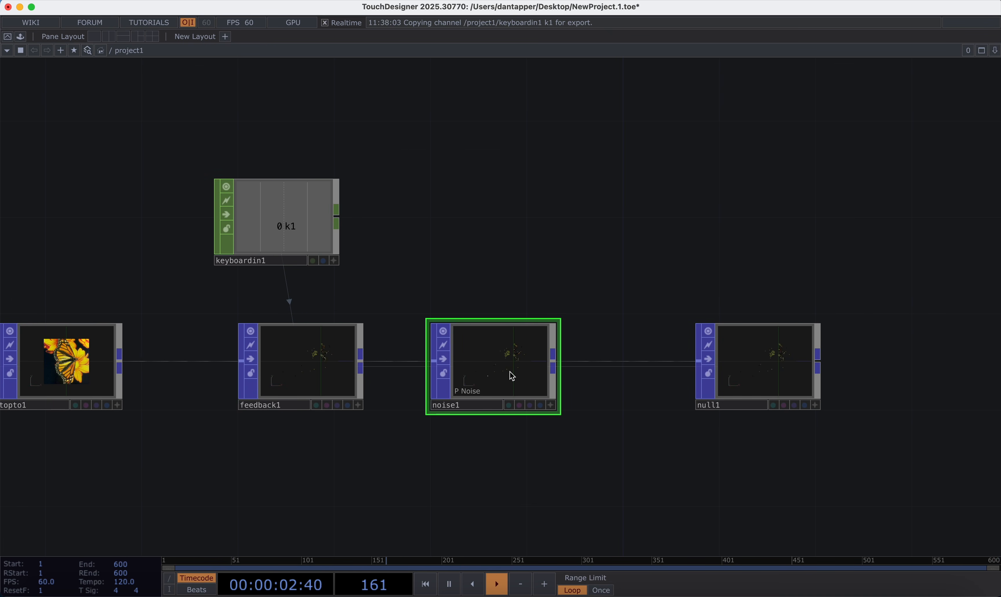
key("p")
left_click(890, 239)
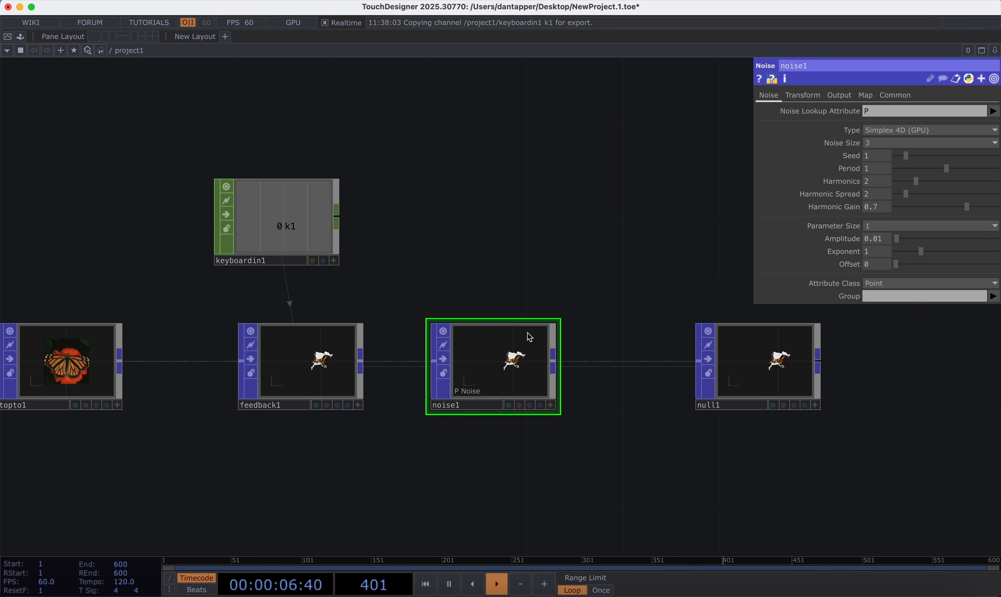
Move the Null POP farther along the chain and raise the Noise POP to make room between them
left_click_drag(799, 353, 943, 353)
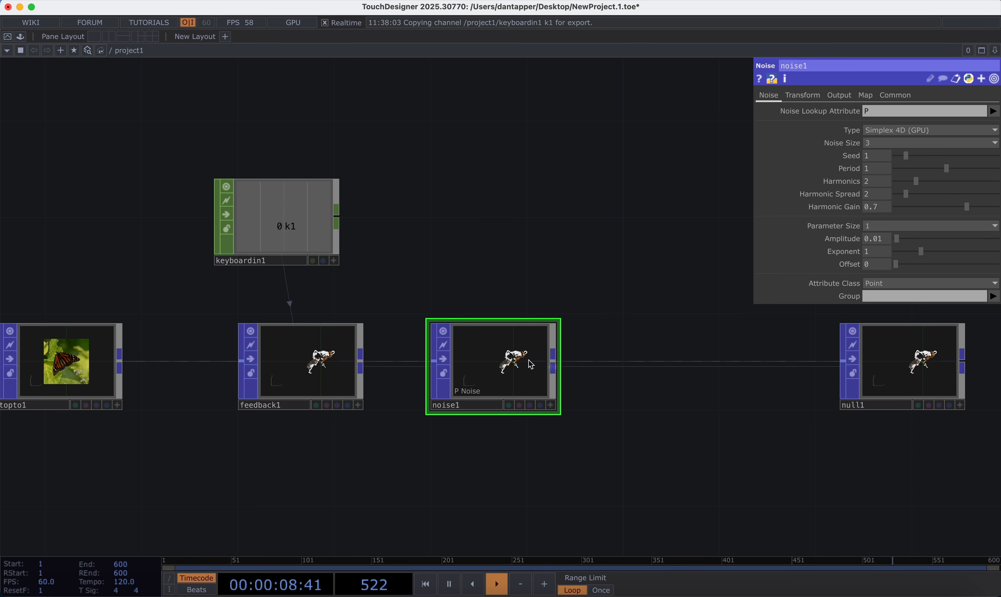
left_click_drag(527, 362, 572, 322)
scroll(537, 337, "up", 5)
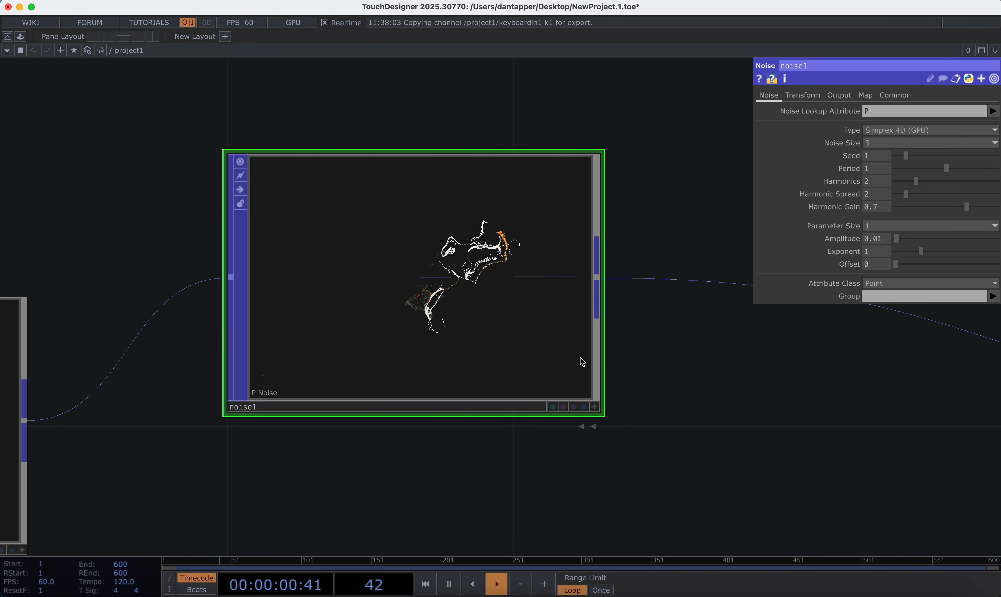
scroll(609, 370, "down", 6)
Insert a Math Mix POP into the connection between the Noise POP and the Null POP
right_click(641, 345)
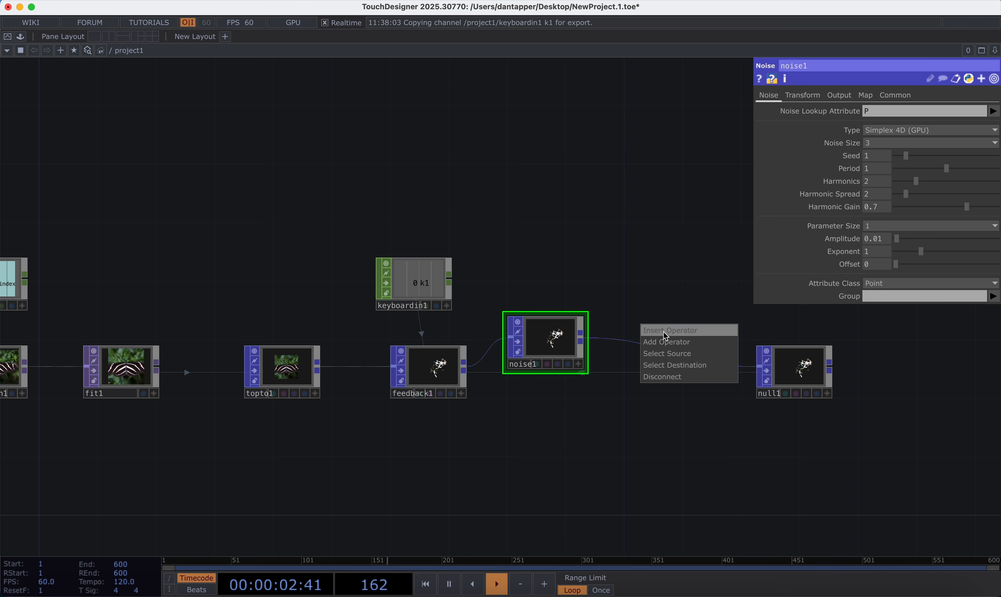
left_click(650, 329)
type("ma")
left_click(531, 414)
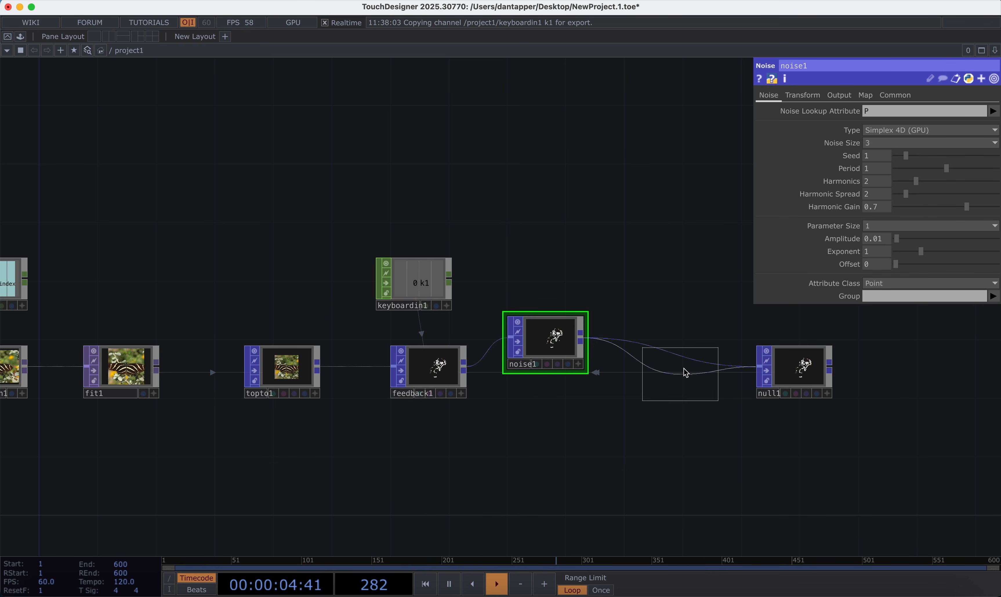
left_click(682, 371)
Set the Math Mix POP's combine operation to mix(A, B, C) and connect the TOP to POP as its second input
left_click(933, 124)
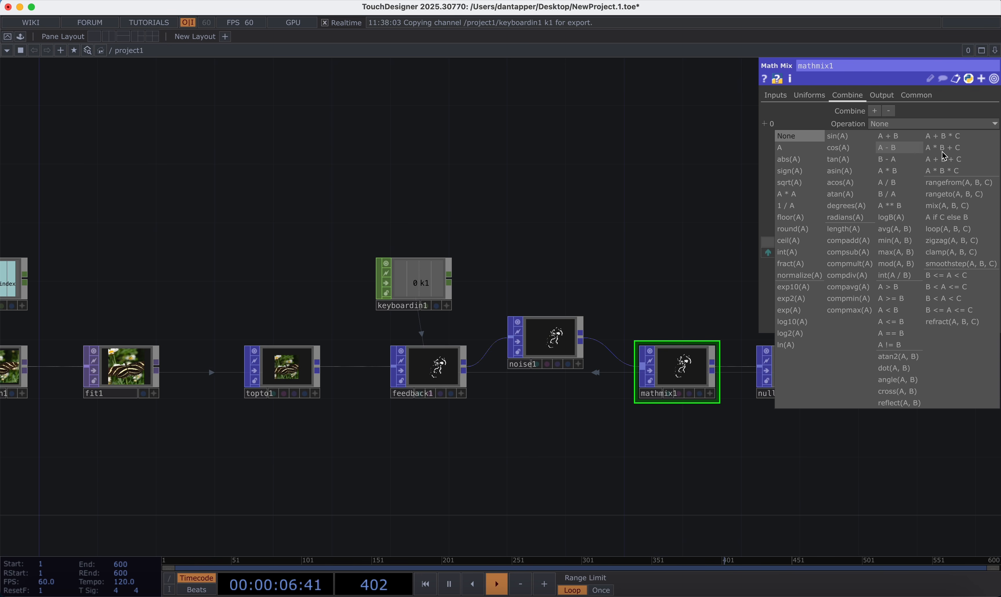
left_click(954, 205)
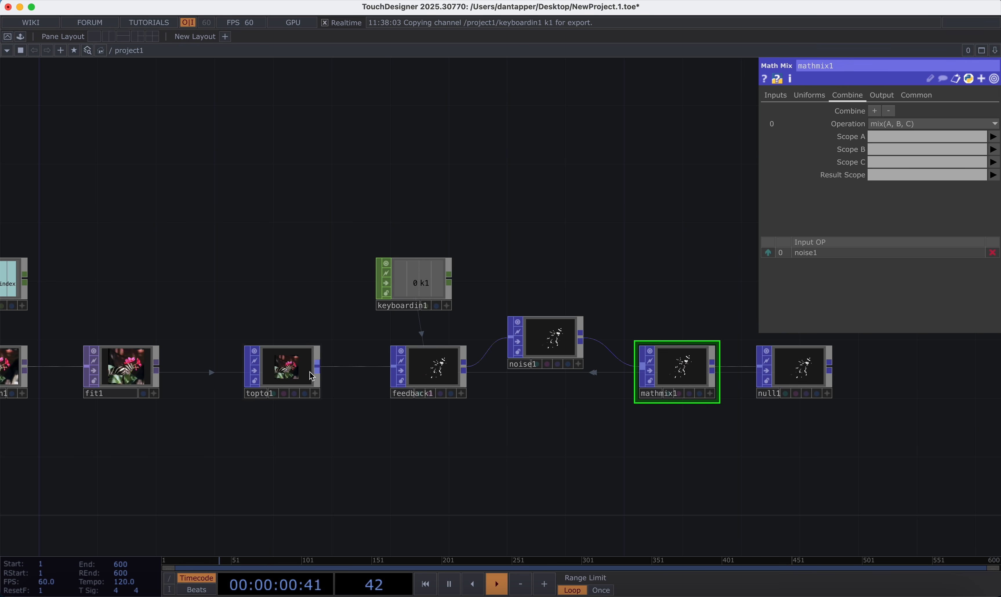
left_click_drag(321, 372, 642, 370)
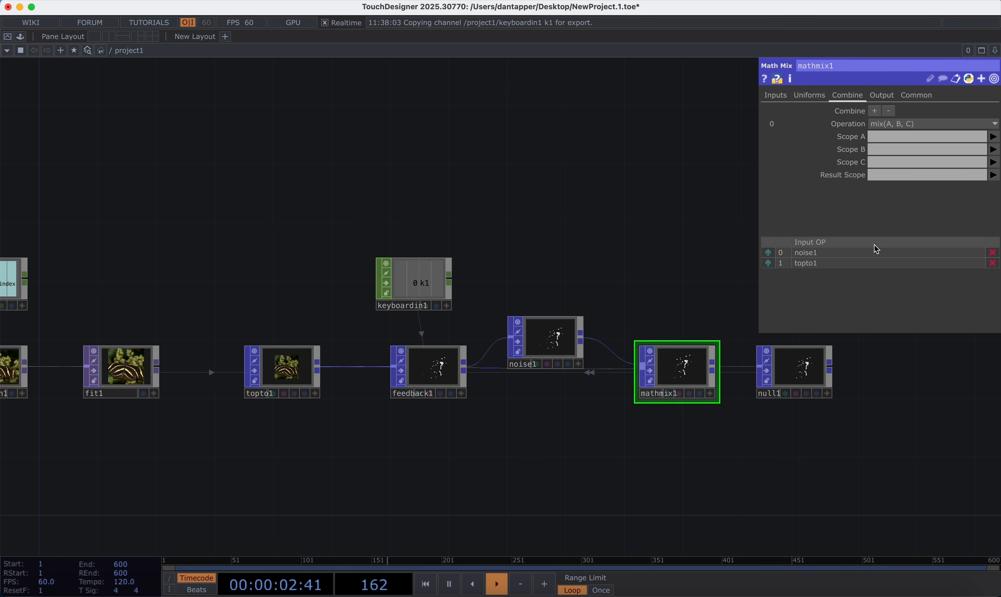
Set the Math Mix POP's Scope A to P, Scope B to in1_P, and Scope C to 0.1
left_click(994, 137)
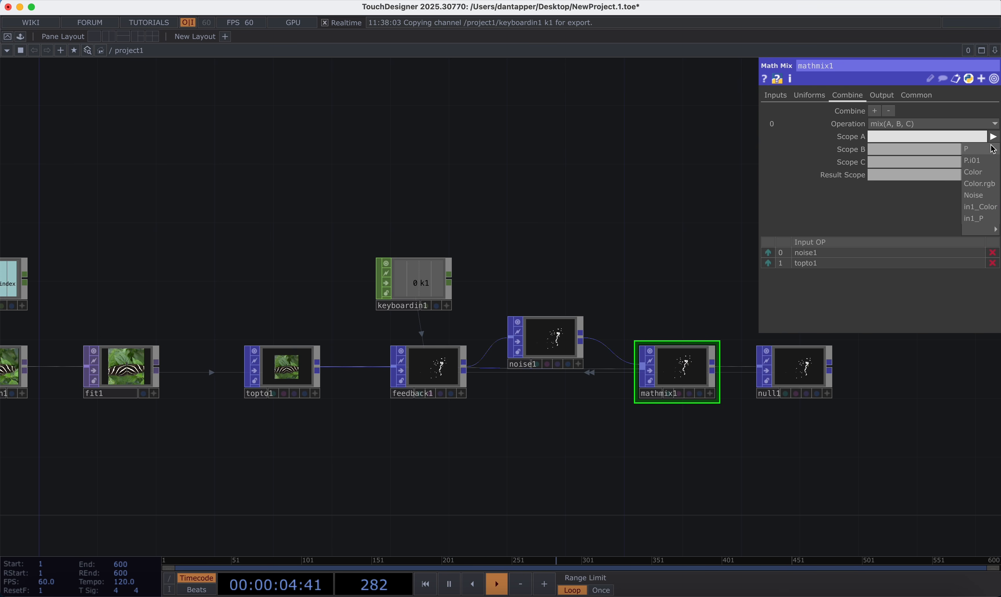
left_click(992, 149)
left_click(994, 149)
left_click(975, 232)
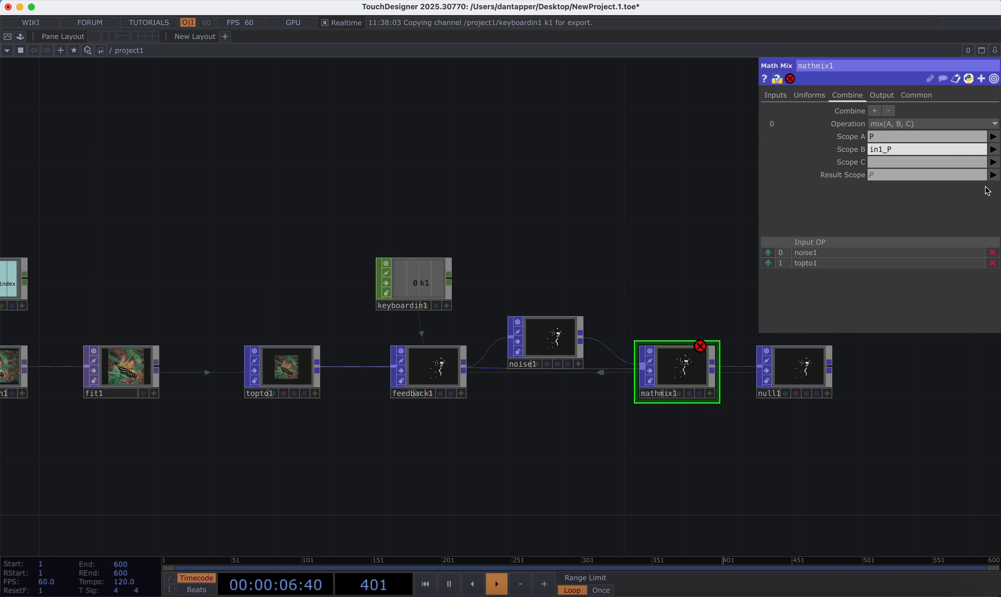
left_click(994, 163)
left_click(915, 163)
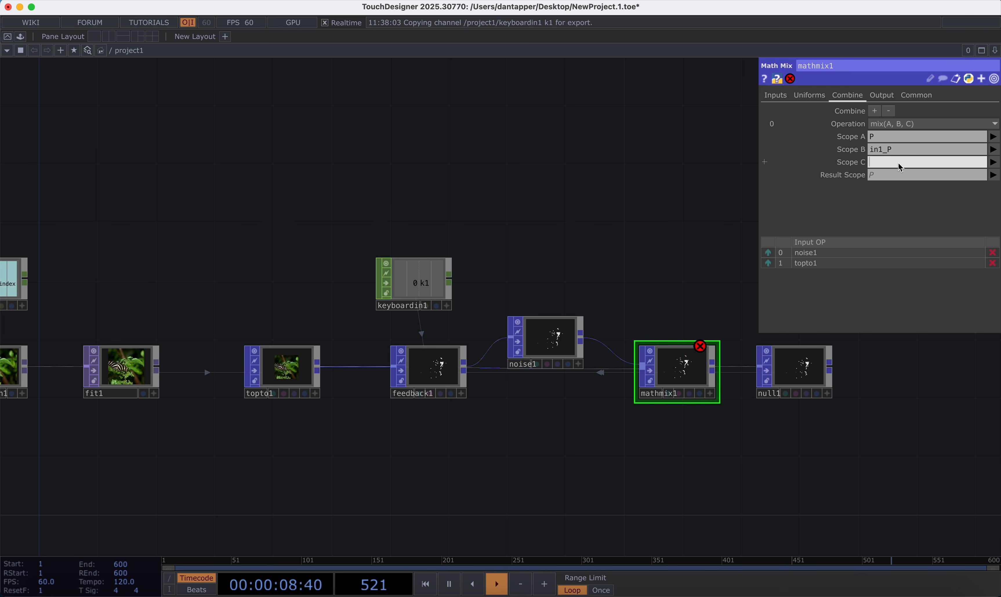
key("Return")
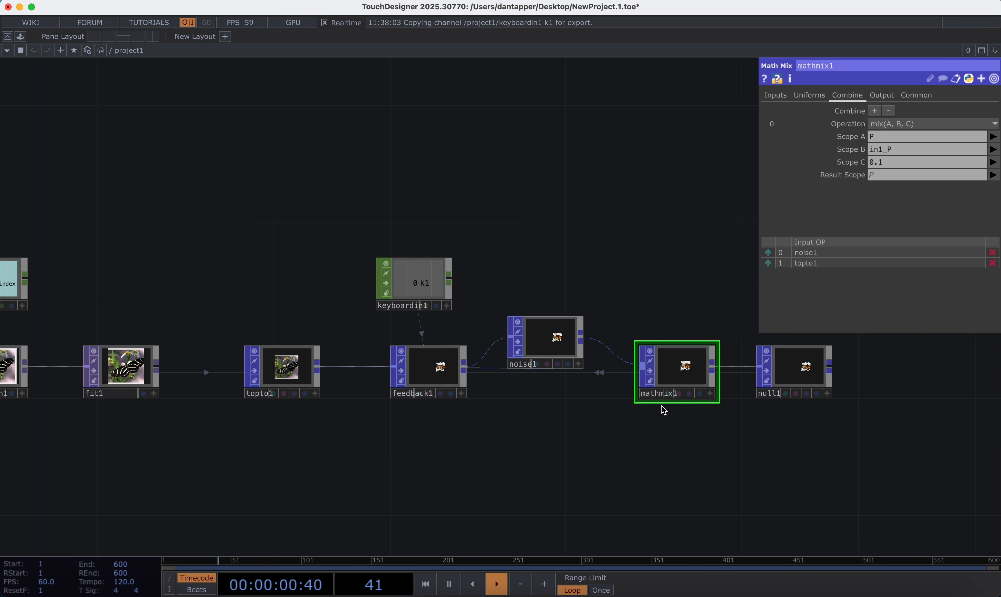
Set Scope C of the Math Mix POP's position mix to 0.01
scroll(675, 386, "up", 10)
left_click(886, 162)
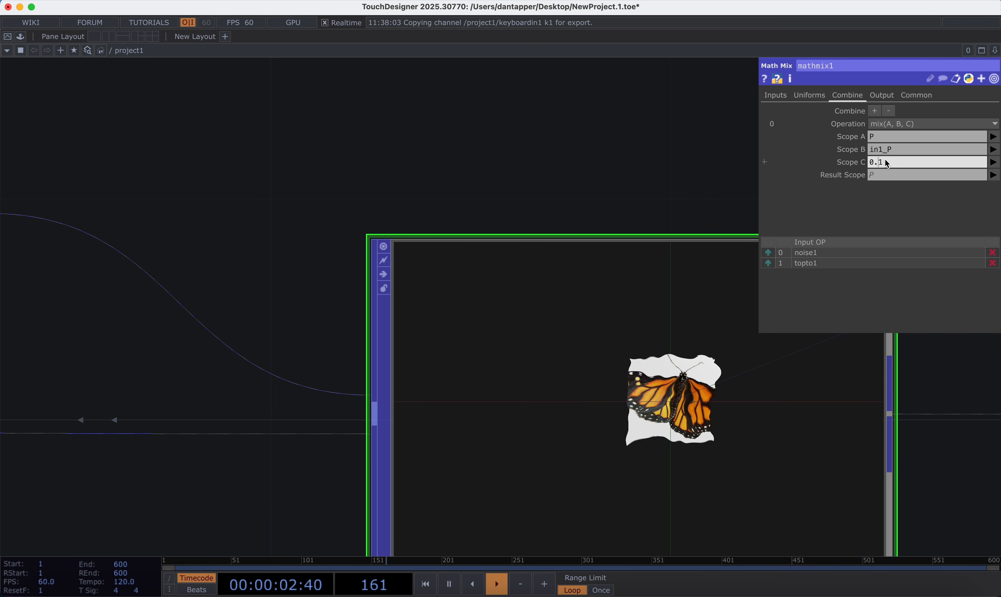
key("BackSpace")
type("01")
key("Return")
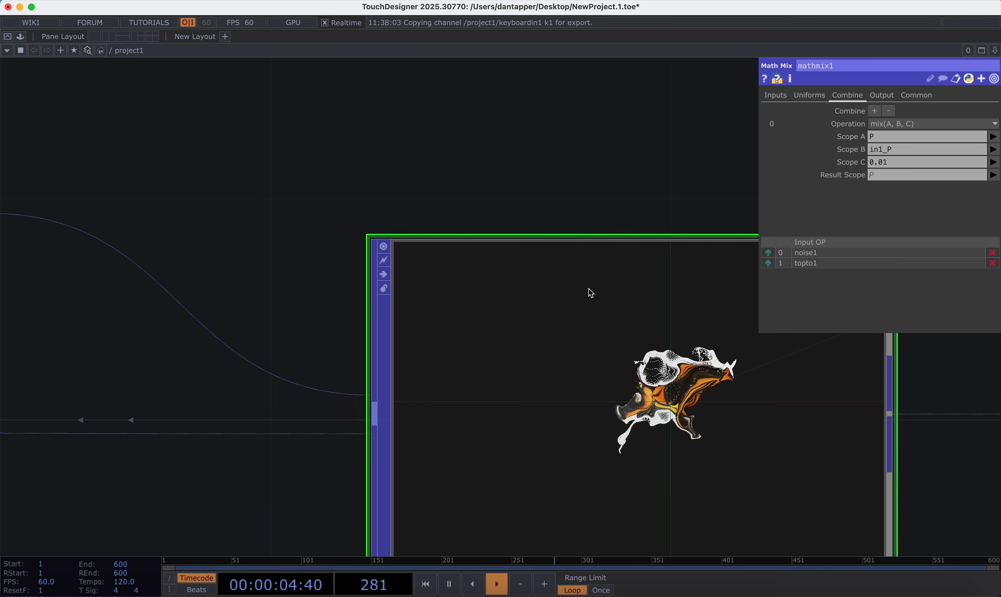
Animate the Noise POP over time by setting its Translate 4D to the expression absTime.seconds*0.1
scroll(677, 358, "down", 5)
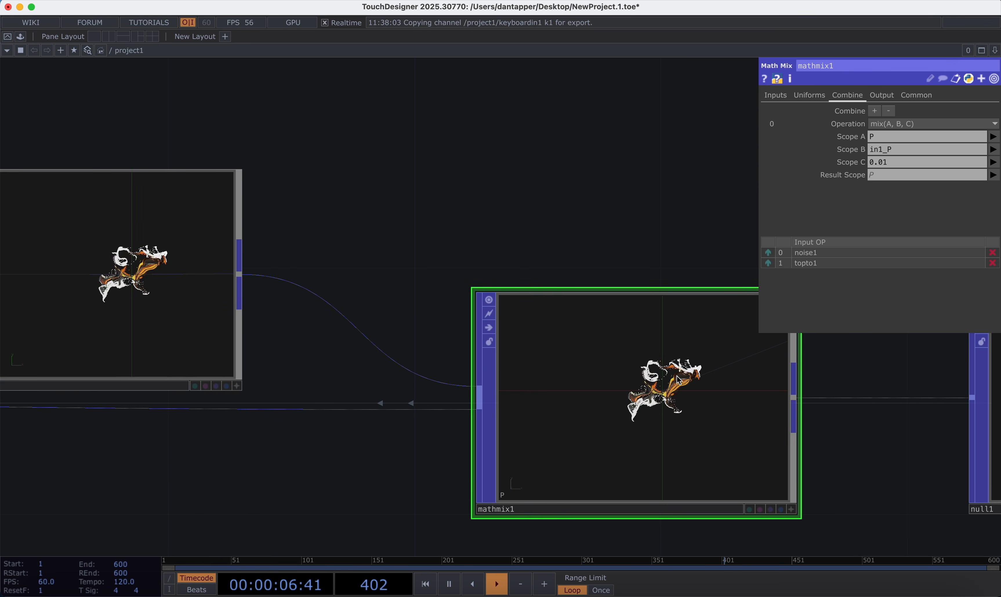
scroll(676, 375, "down", 5)
left_click_drag(405, 477, 647, 425)
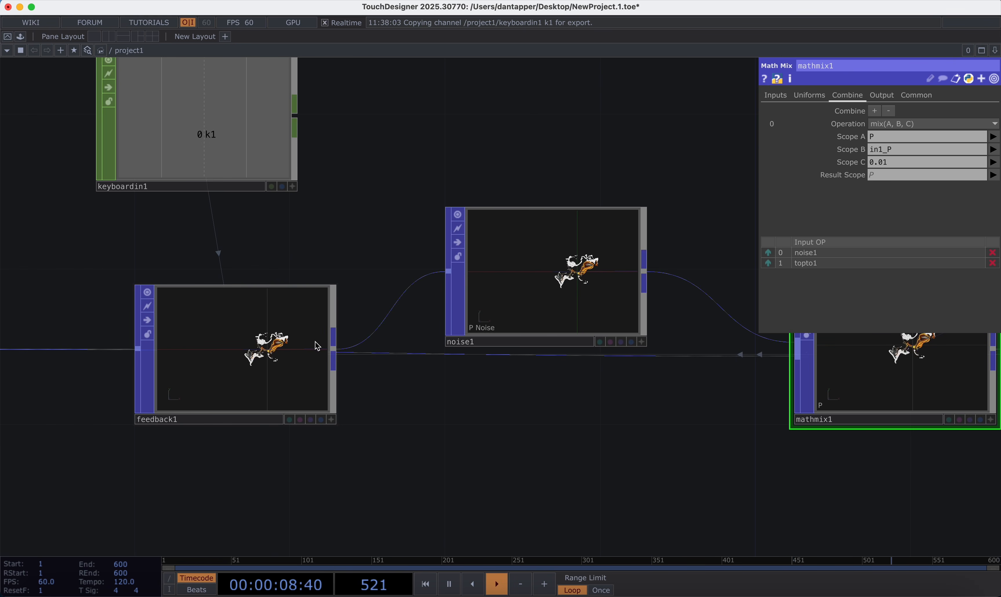
left_click(556, 294)
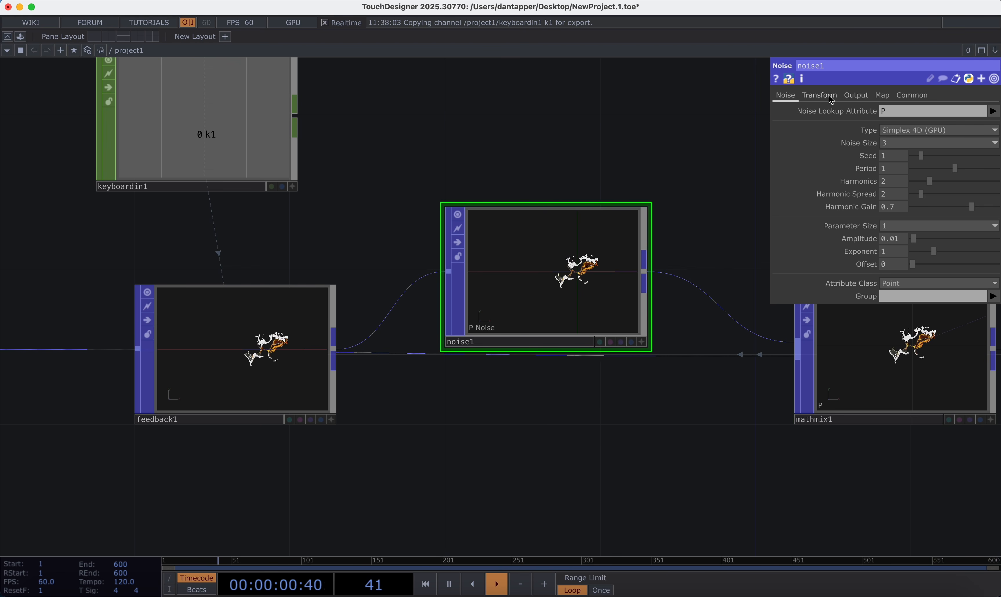
left_click(819, 96)
type("ab")
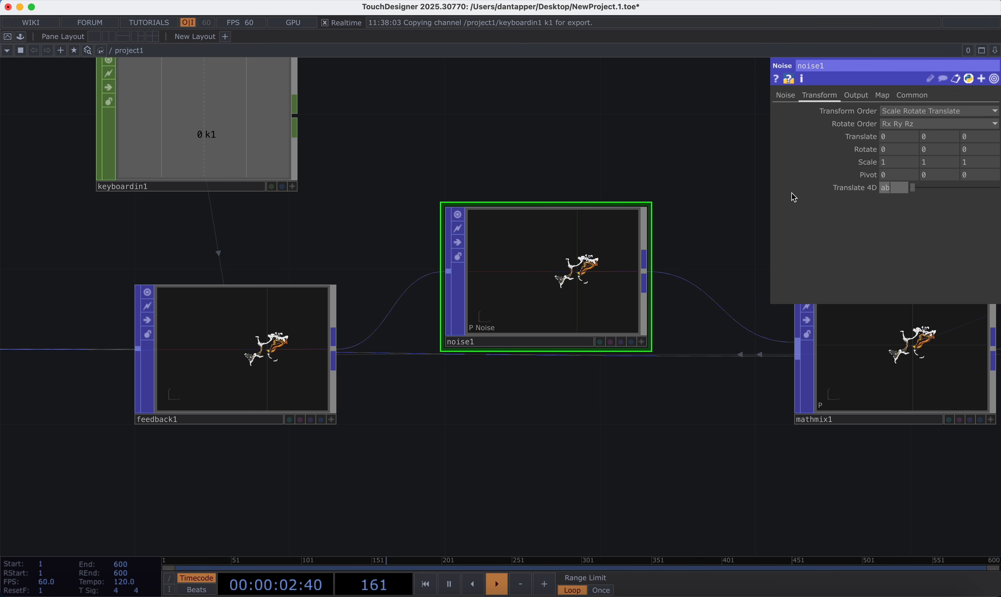
type("sTime.seconds")
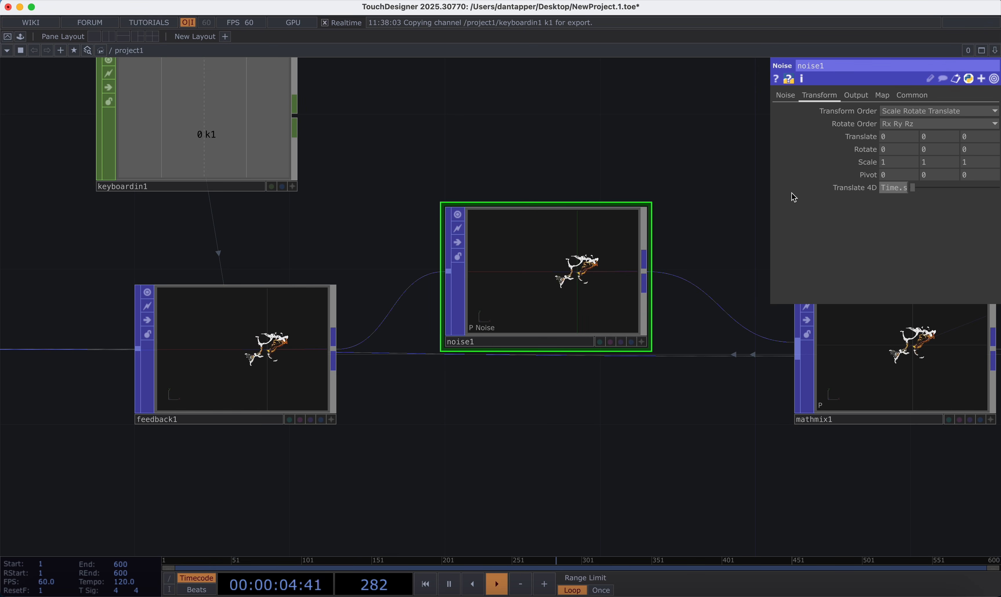
key("Return")
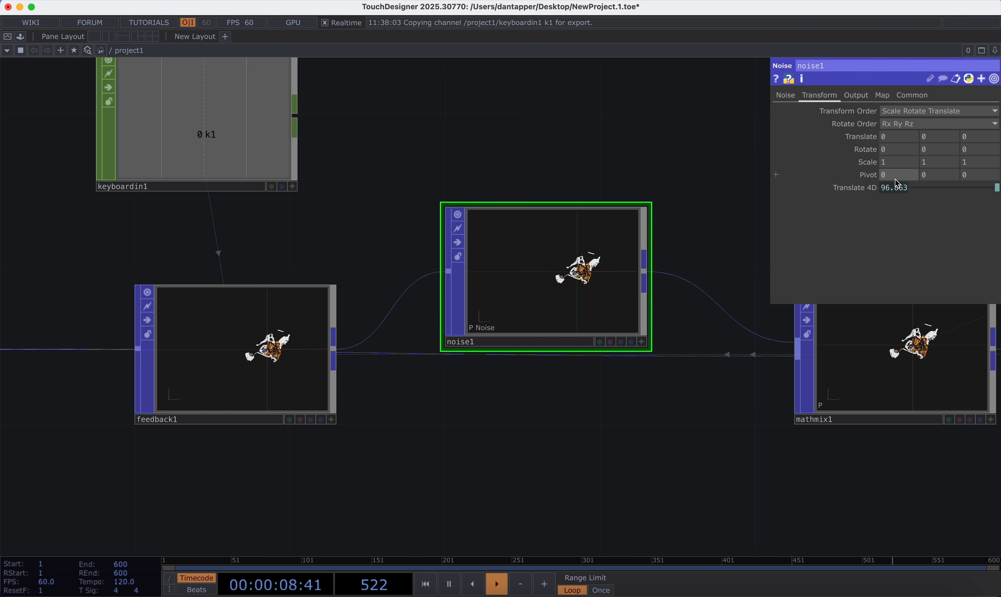
left_click(896, 188)
type("*0.1")
key("Return")
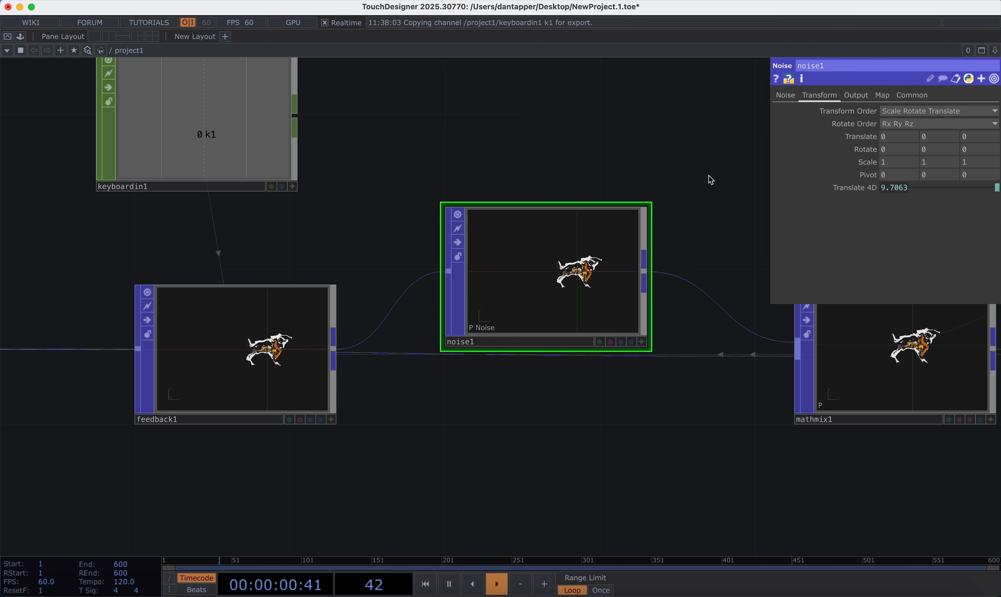
Examine how the animated noise moves the points in the Math Mix POP and review the Noise POP's noise settings
left_click_drag(876, 462, 691, 450)
scroll(707, 386, "up", 5)
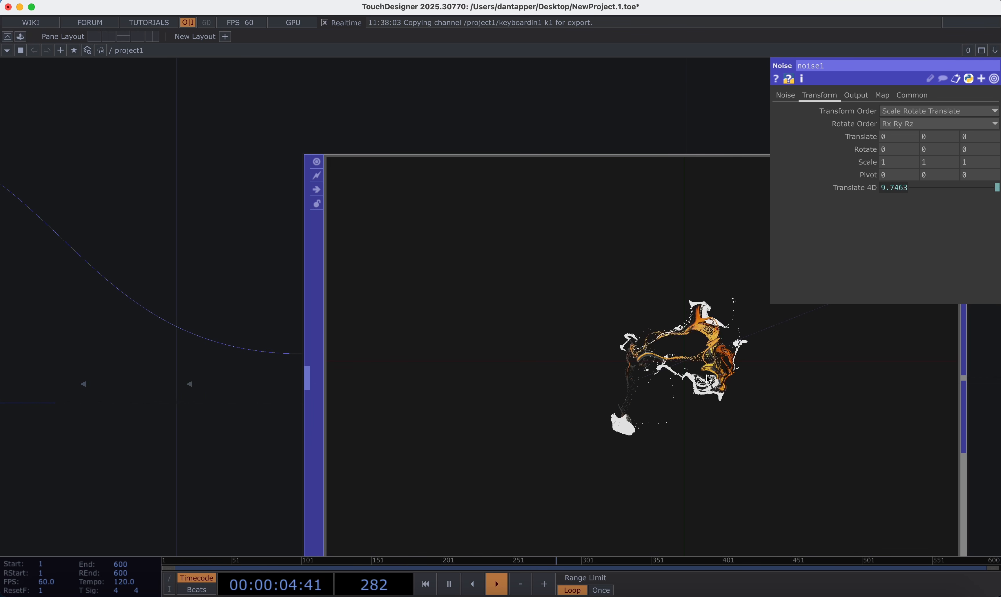
scroll(713, 374, "down", 3)
scroll(708, 378, "down", 3)
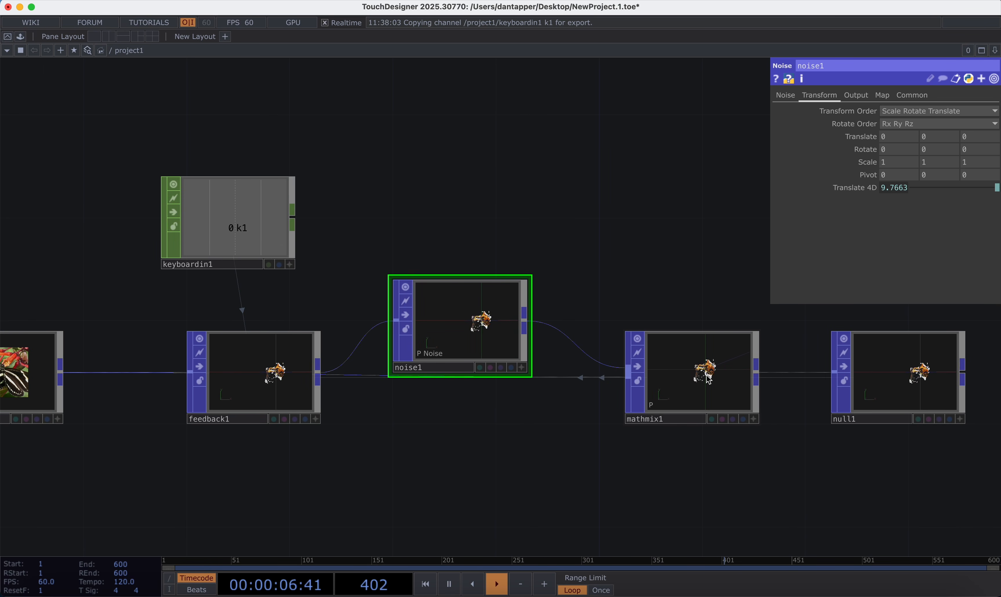
left_click(784, 98)
scroll(509, 197, "right", 5)
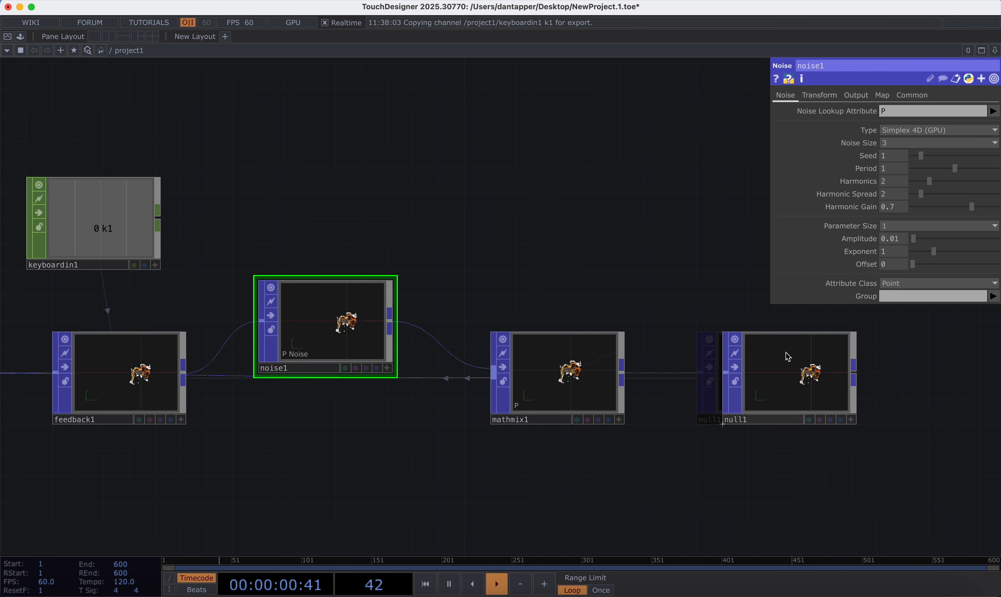
scroll(326, 441, "left", 8)
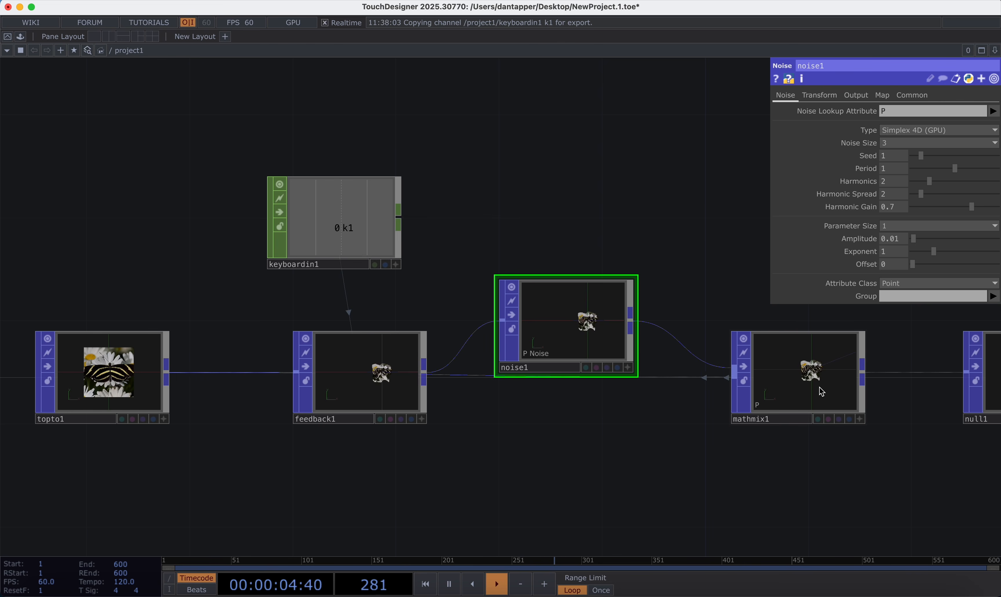
scroll(820, 387, "up", 5)
scroll(722, 287, "down", 5)
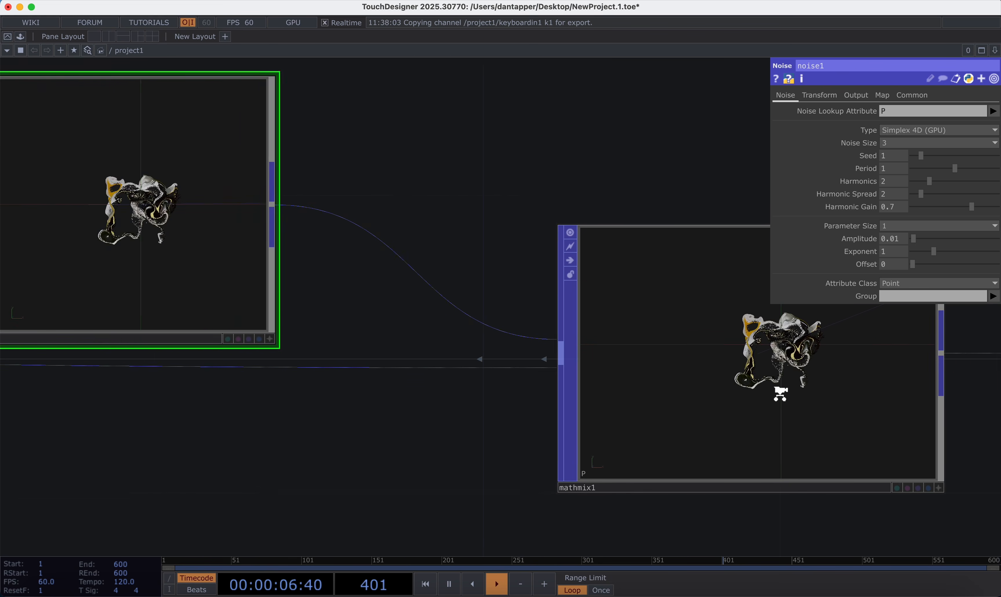
Add a second combine entry to the Math Mix POP and set its operation to mix(A, B, C)
left_click(720, 396)
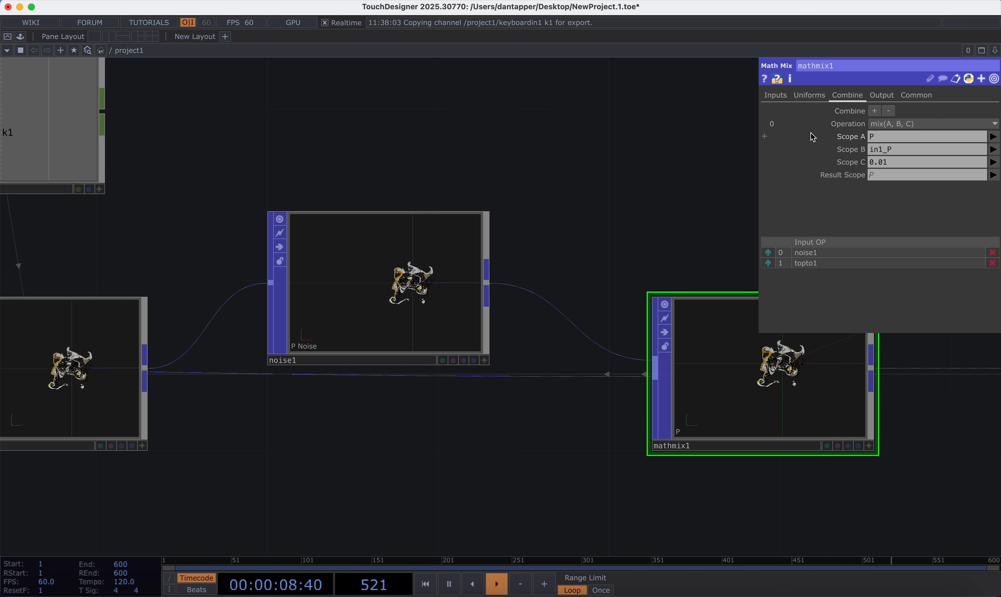
left_click(875, 110)
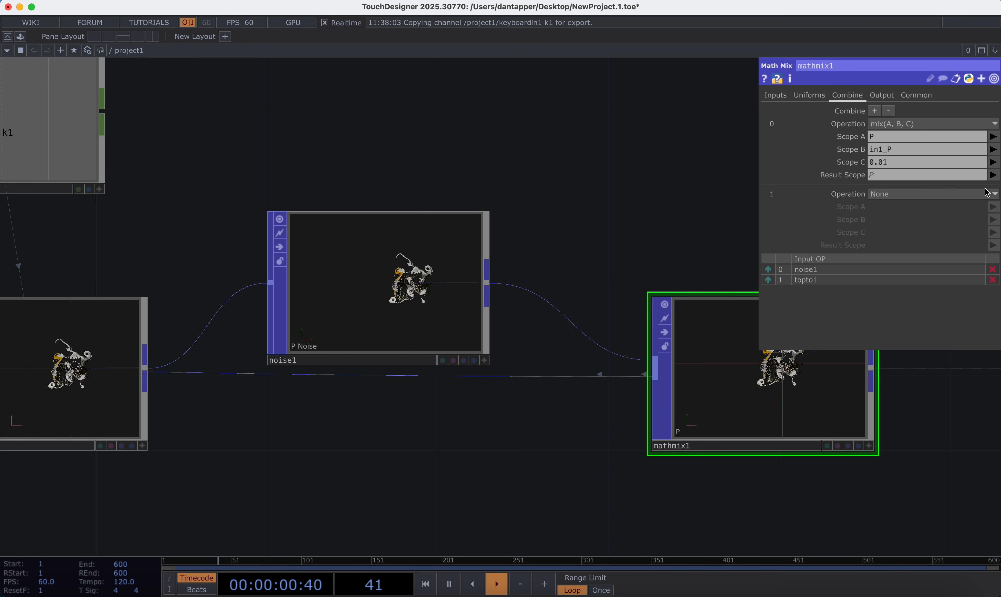
left_click(933, 194)
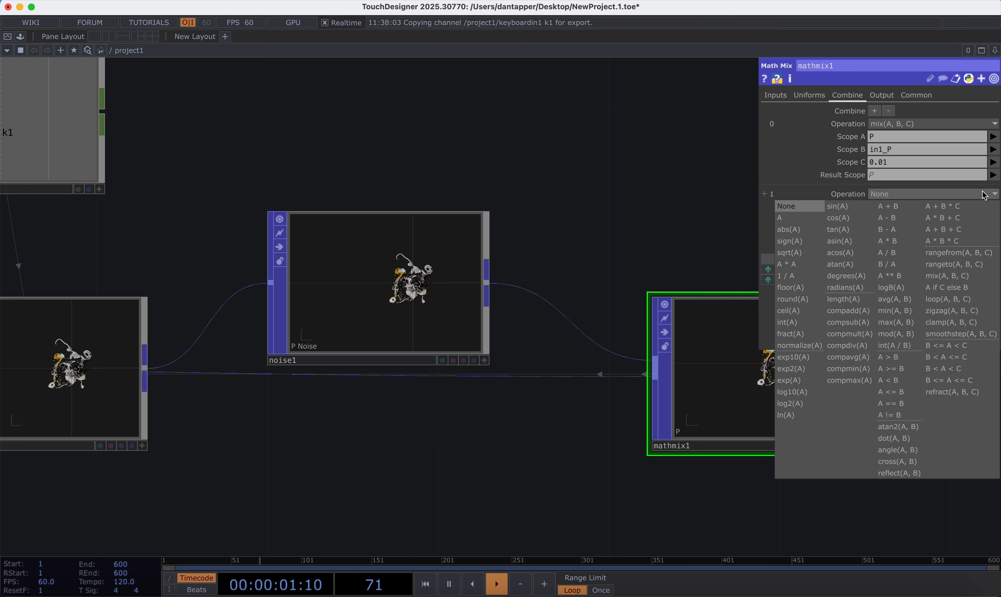
left_click(961, 274)
scroll(659, 195, "right", 5)
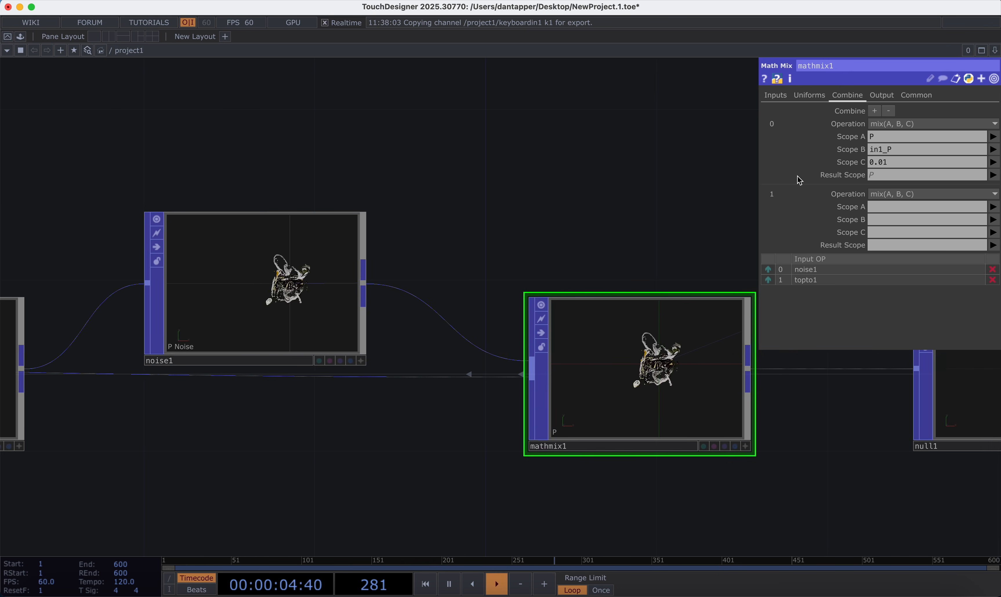
Set the second combine's Scope A to Color, Scope B to in1_Color, and Scope C to 0.2
left_click(994, 207)
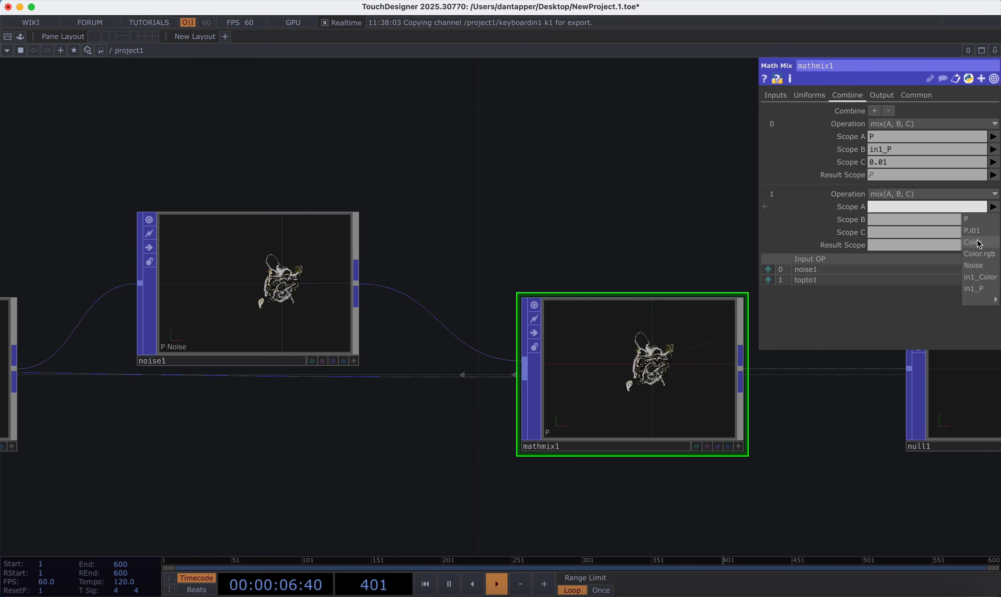
left_click(979, 241)
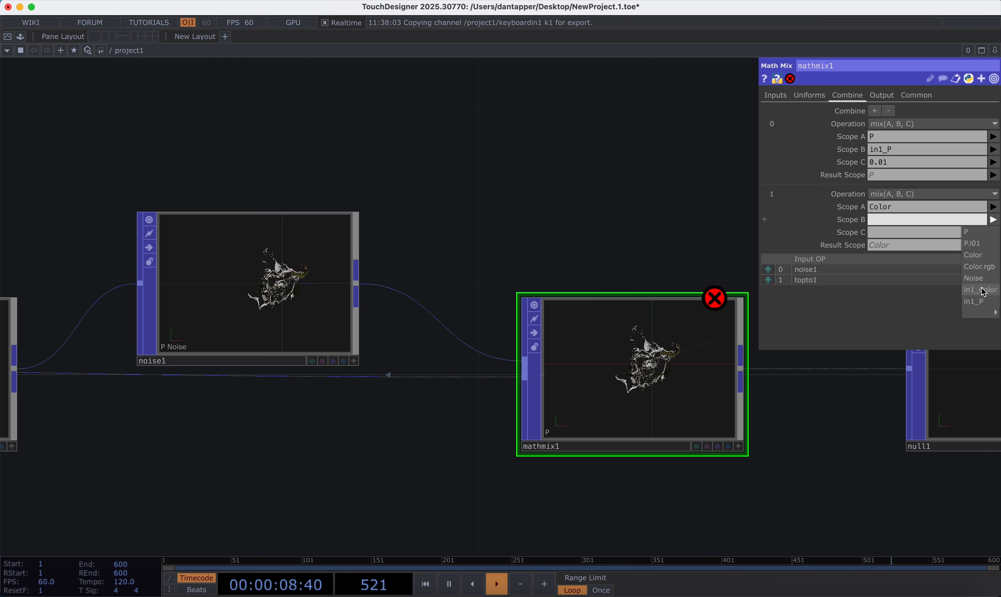
left_click(982, 290)
key("Tab")
type("0.")
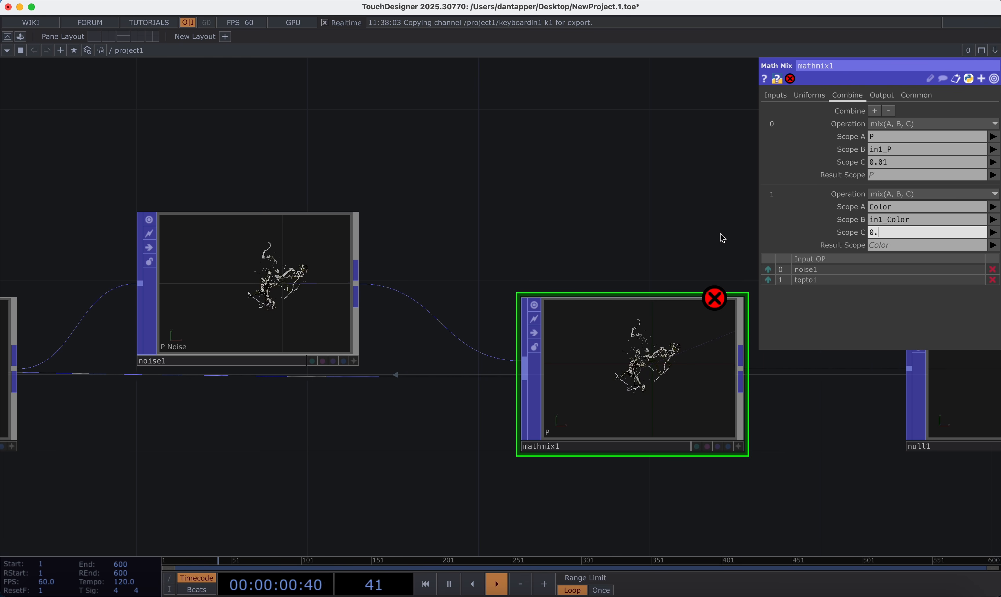
type("2")
key("Return")
Check the color blending in the Math Mix viewer and set the color mix's Scope C to 0.6
scroll(652, 395, "up", 5)
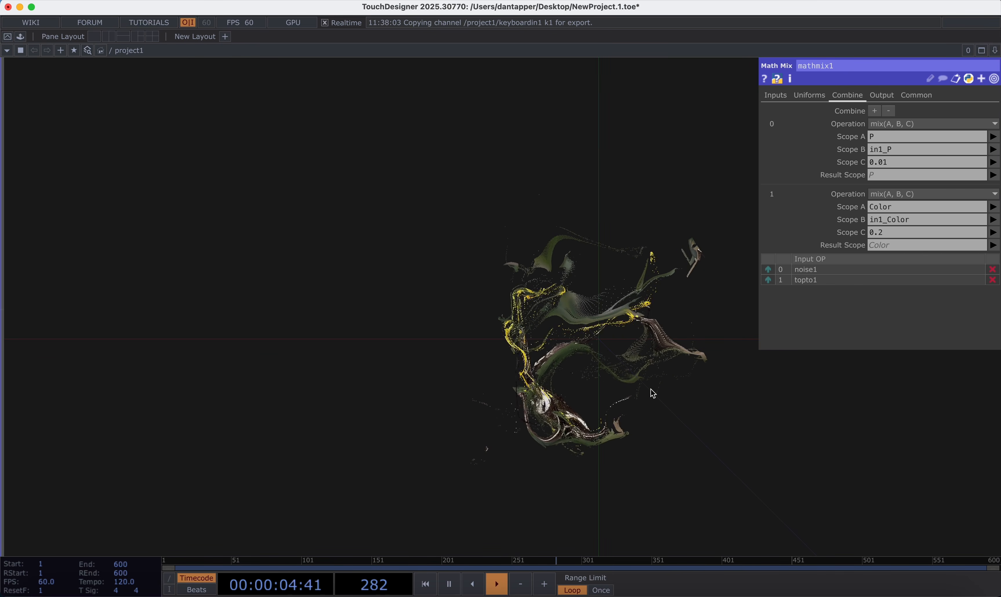
left_click(906, 231)
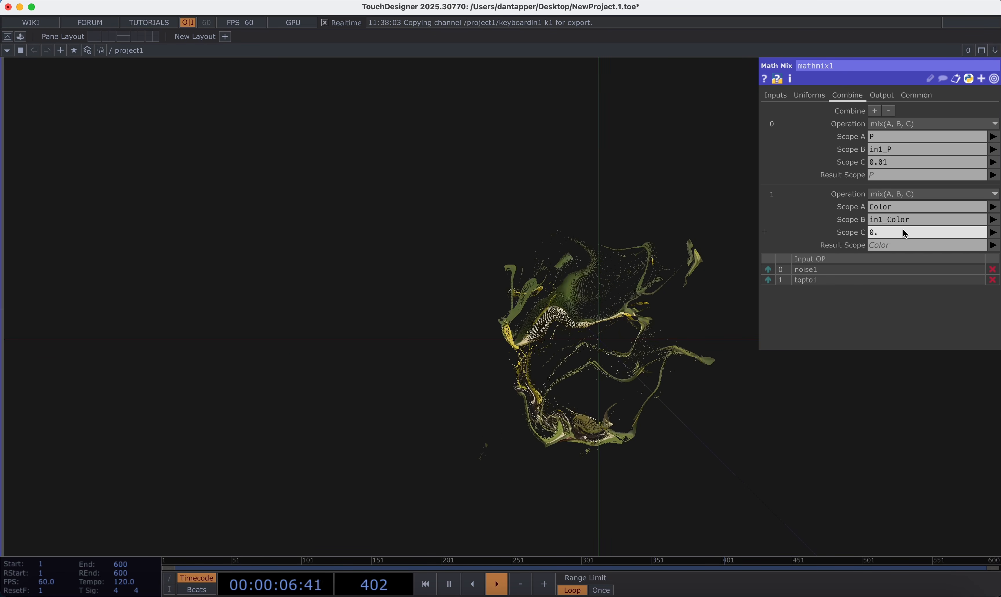
type("0.6")
key("Return")
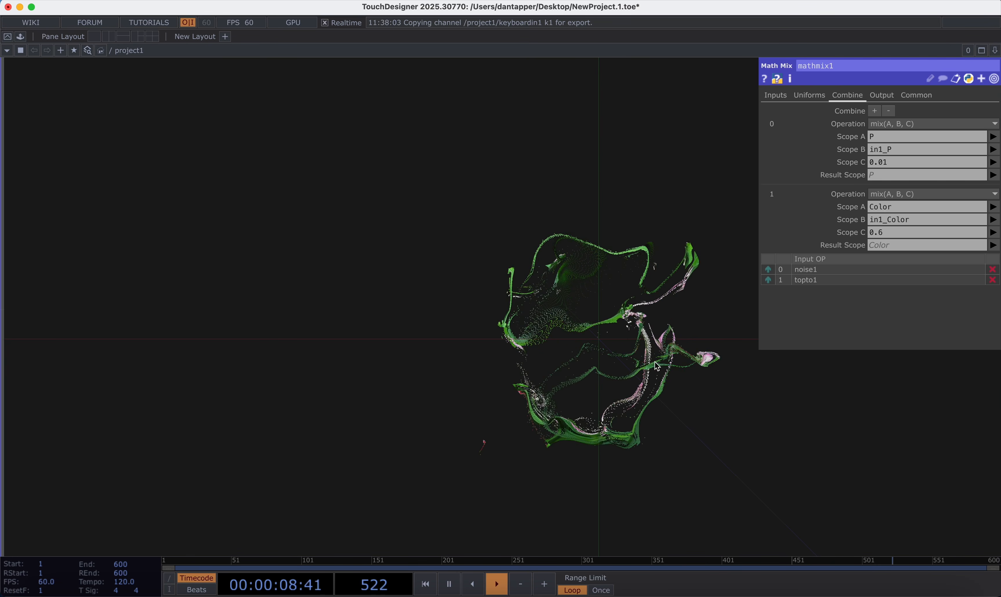
Set the color mix's Scope C to 0.0.3
left_click(893, 232)
type("0.")
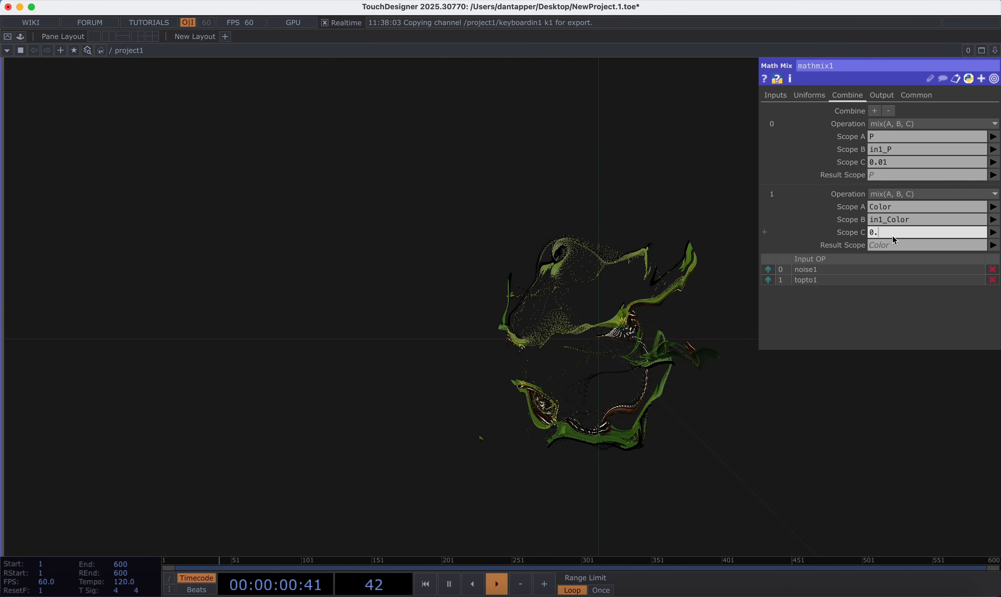
type("0.3")
key("Return")
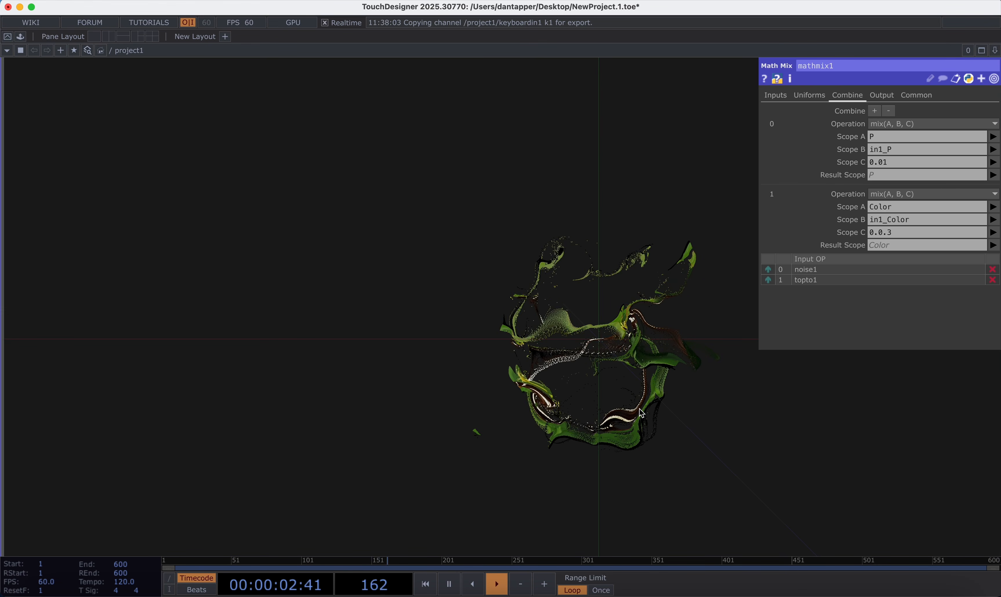
Move the TOP to POP and all operators after it farther along the network to make room behind the Fit TOP
scroll(551, 349, "down", 10)
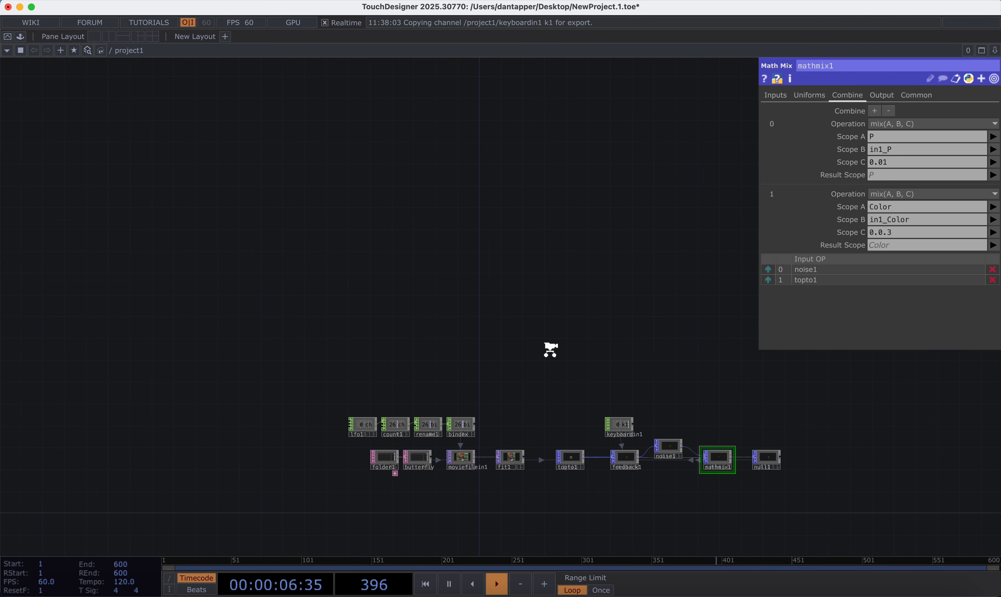
scroll(551, 349, "up", 5)
left_click_drag(551, 351, 385, 200)
right_click_drag(384, 200, 877, 467)
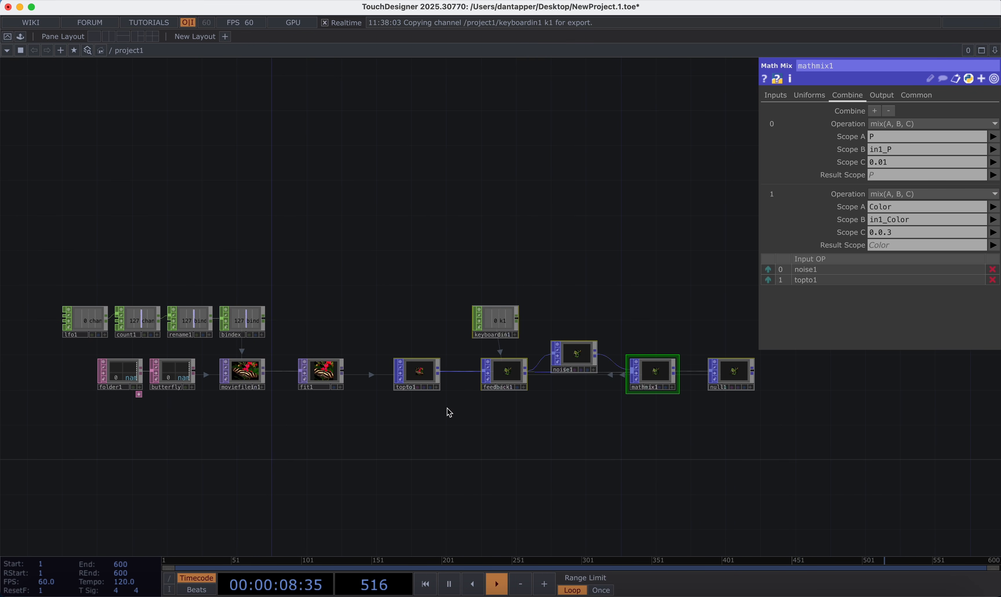
left_click_drag(431, 379, 563, 379)
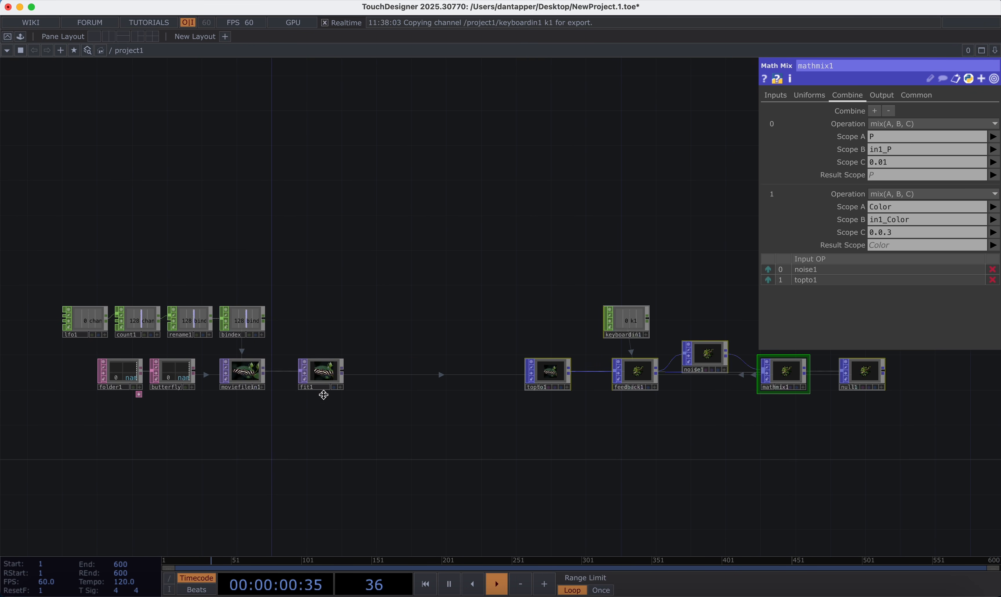
Add a Texture 3D TOP fed by the Fit TOP's output and place it in the space before the TOP to POP
scroll(346, 374, "up", 6)
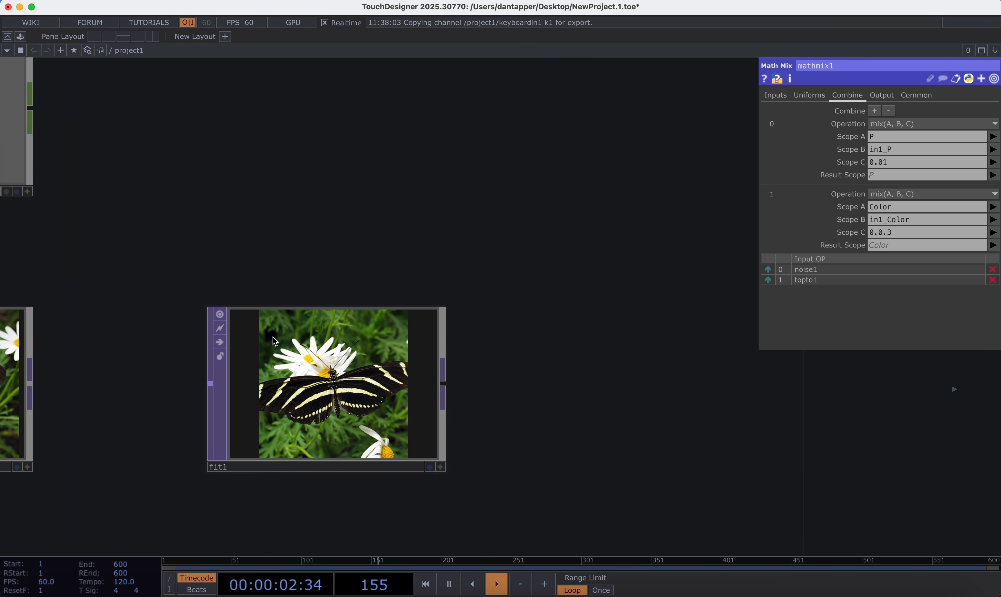
scroll(365, 409, "down", 3)
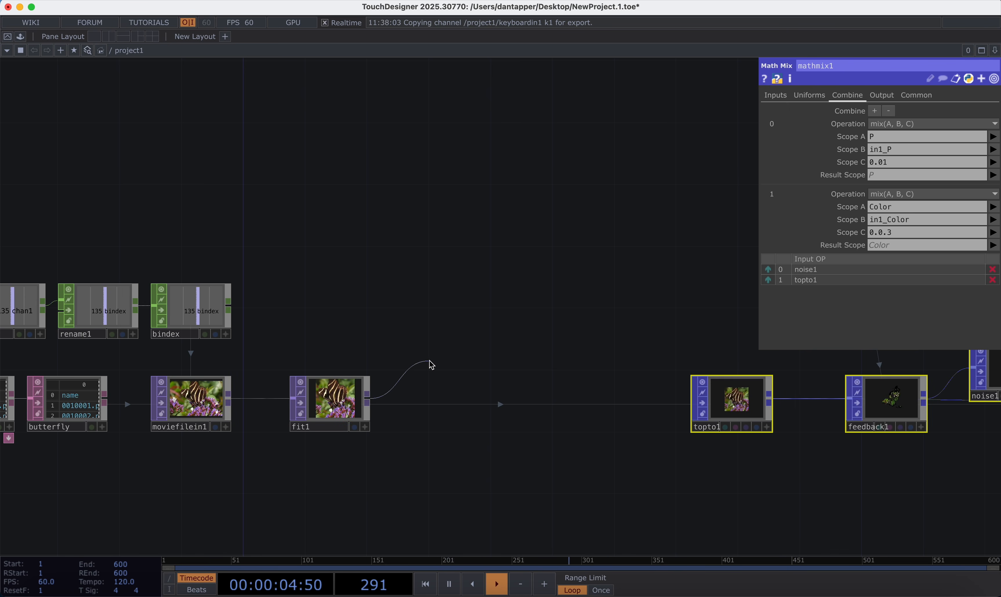
left_click(466, 307)
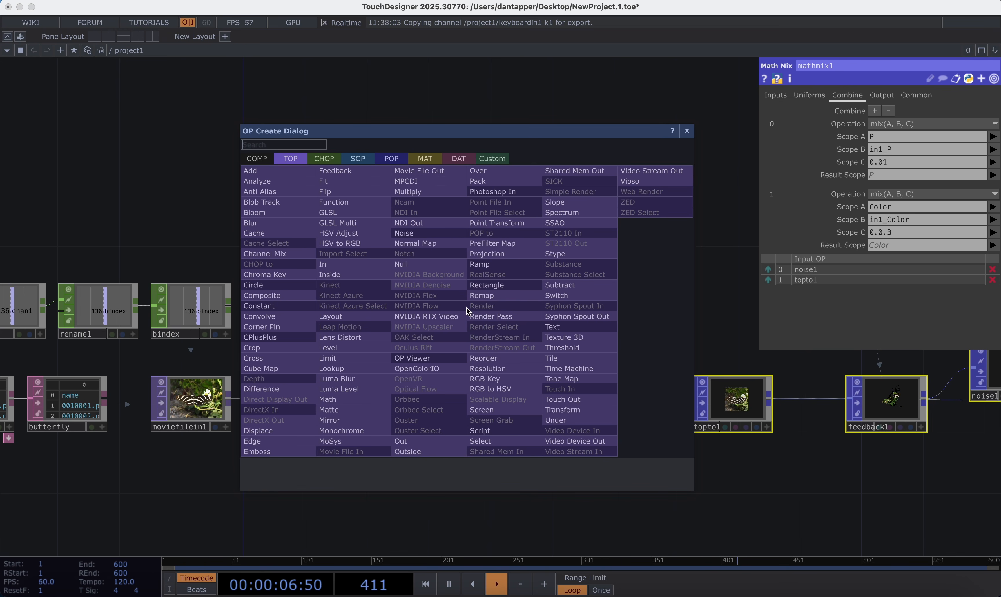
type("ti")
key("BackSpace")
key("BackSpace")
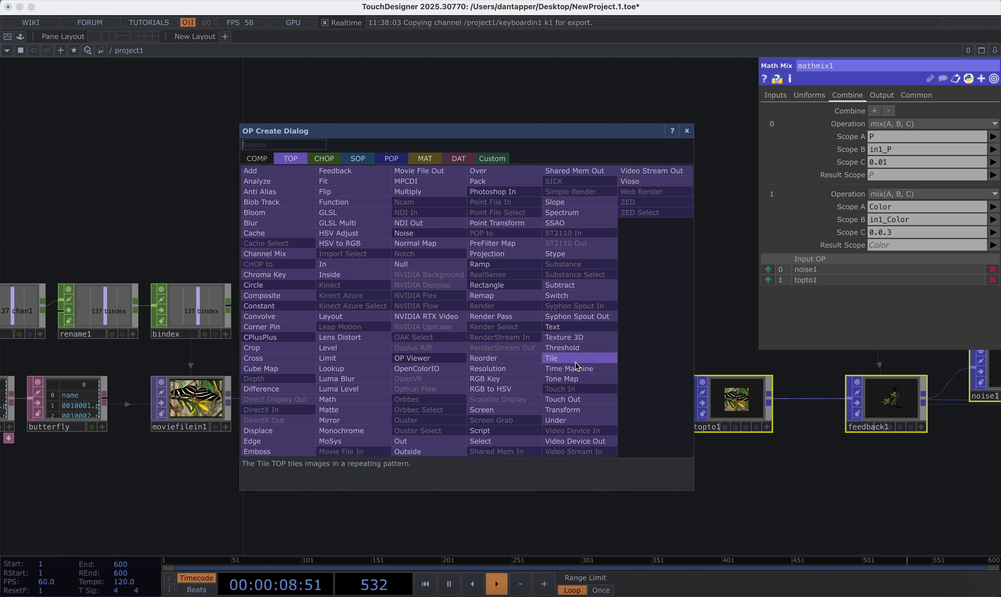
left_click(564, 337)
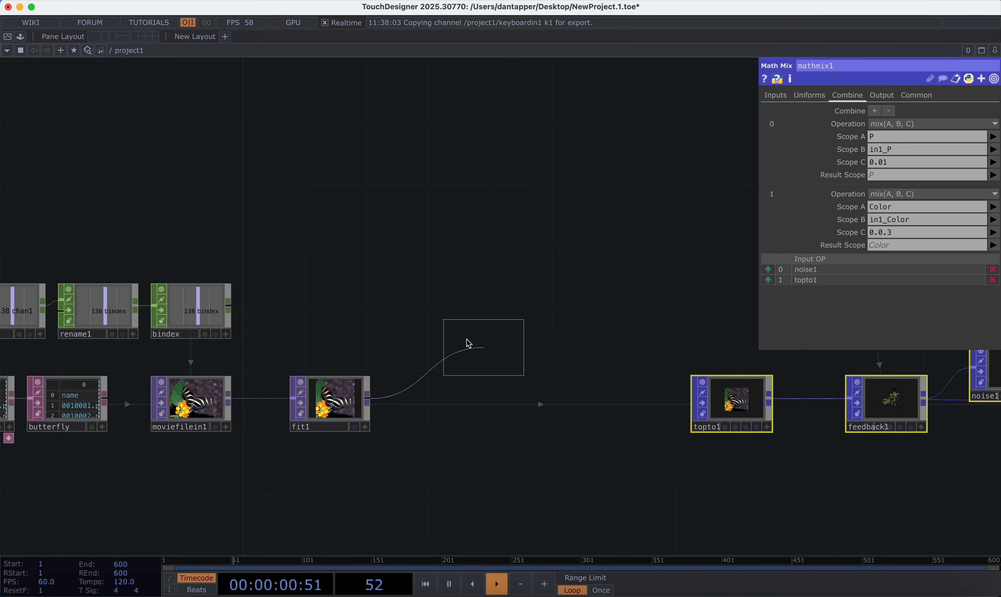
left_click(436, 321)
Set the Texture 3D TOP's cache size to 100
left_click(884, 174)
type("100")
key("Return")
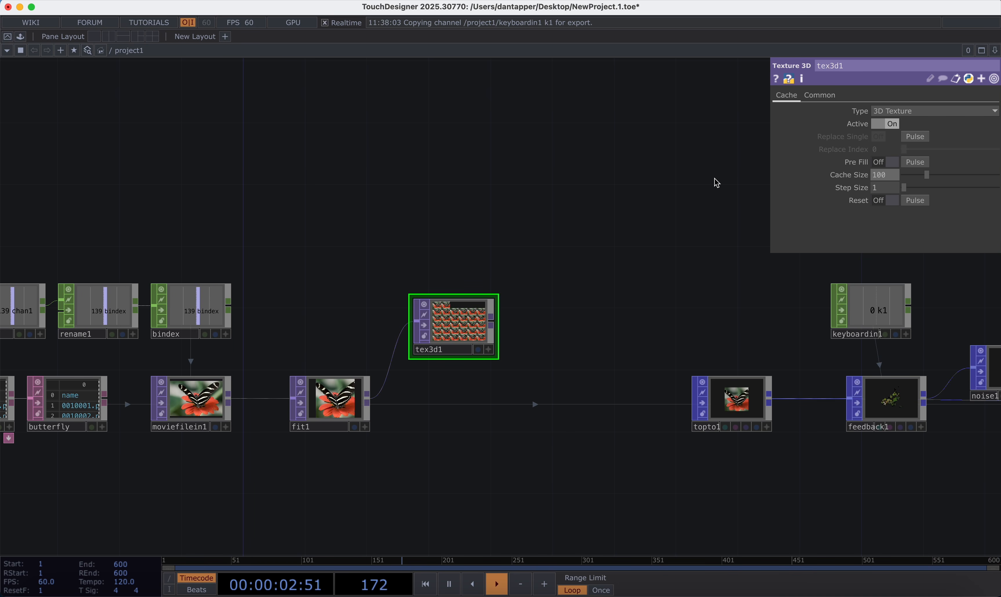
Add a Time Machine TOP fed by the Texture 3D TOP's output and place it beside that operator
scroll(507, 344, "up", 3)
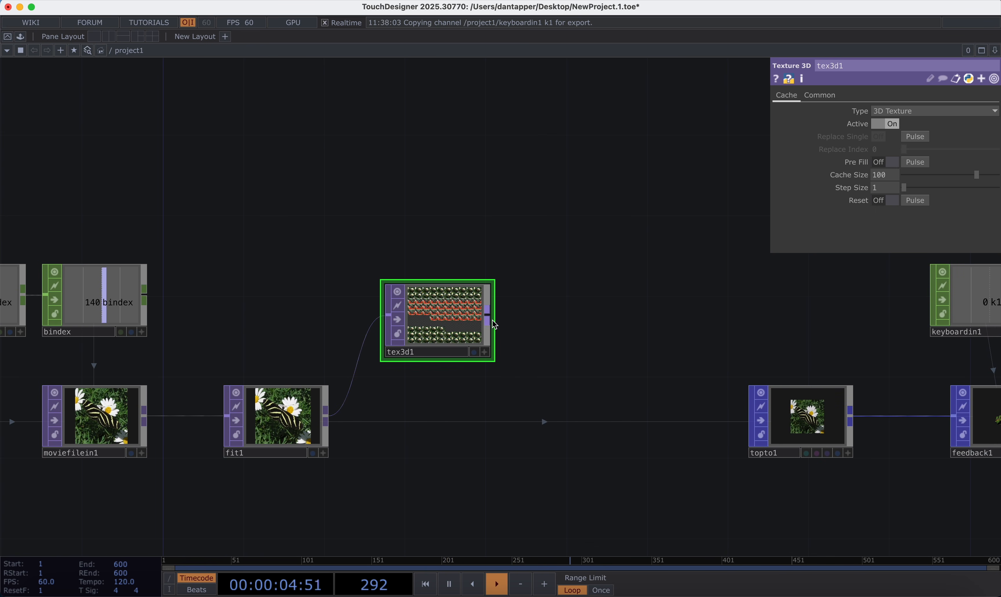
key("Tab")
type("t")
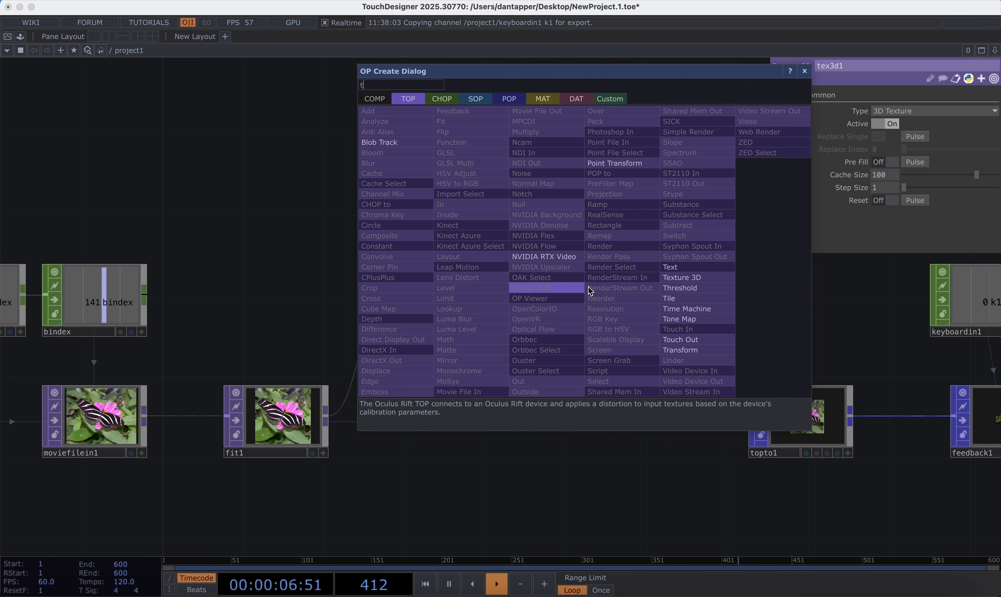
left_click(686, 309)
left_click(641, 321)
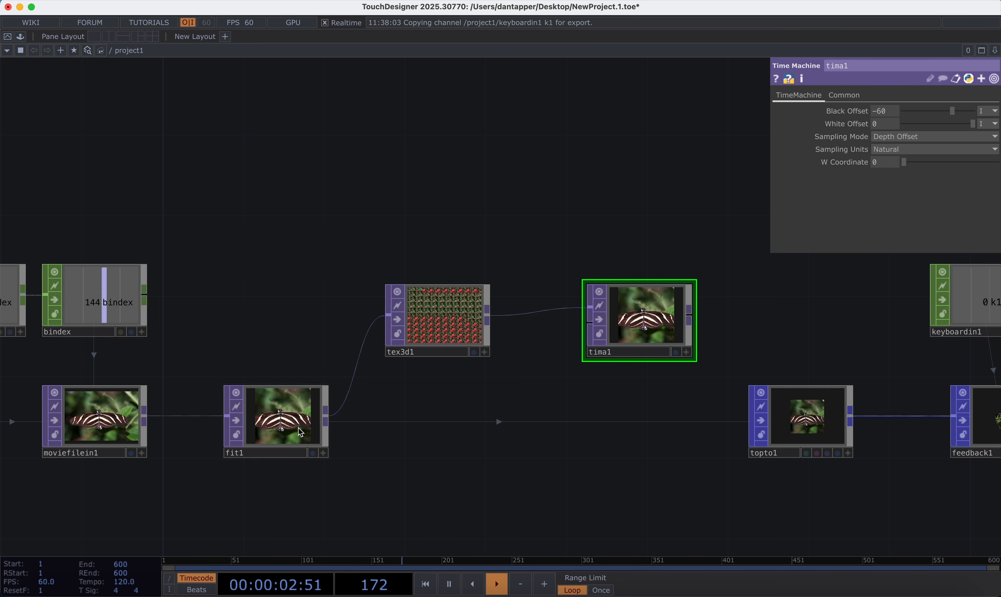
Connect the Fit TOP's output to the Time Machine TOP's second input
left_click_drag(367, 420, 589, 326)
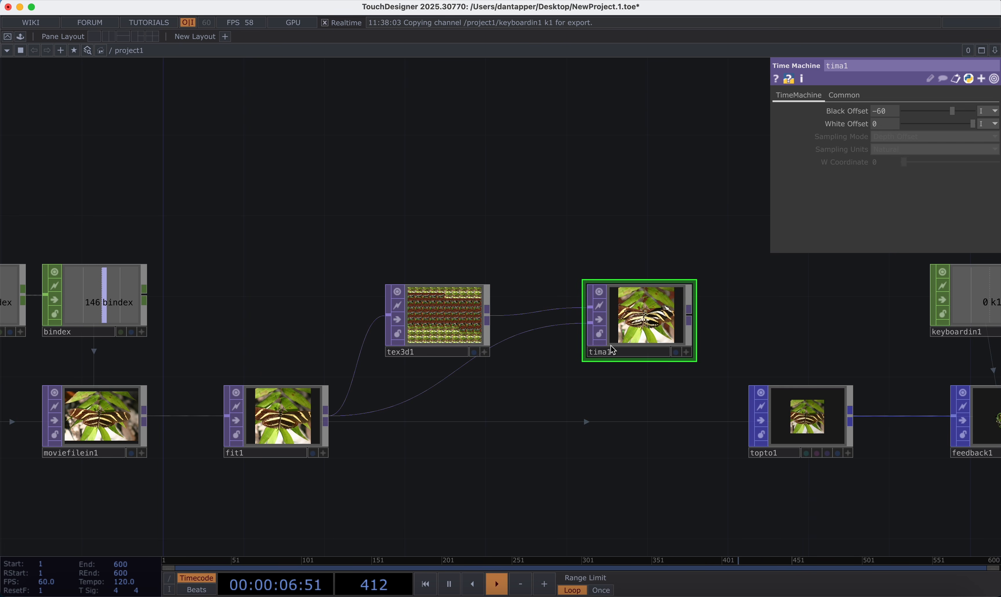
left_click_drag(748, 301, 597, 296)
scroll(496, 326, "up", 5)
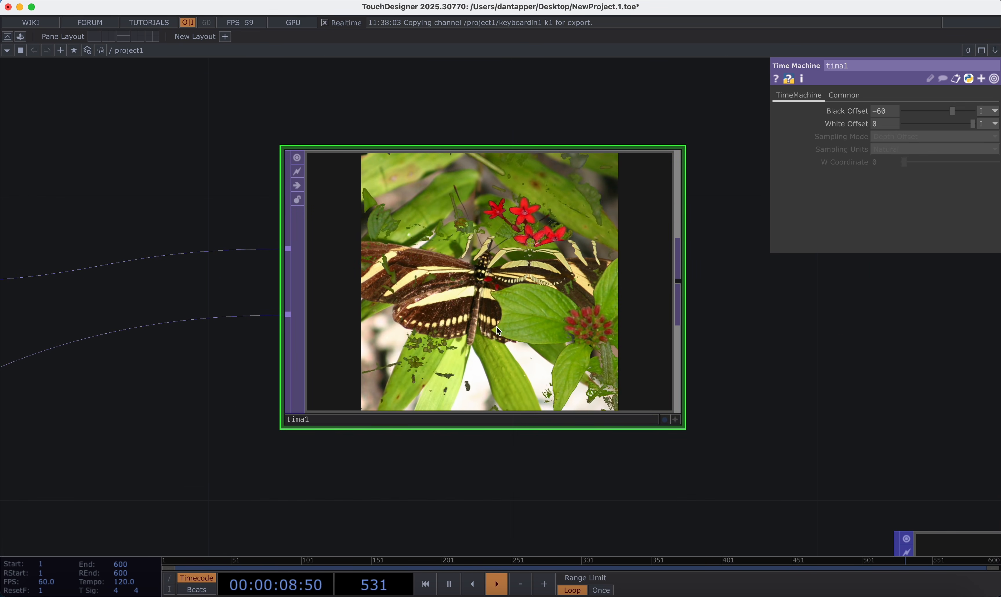
scroll(512, 279, "down", 6)
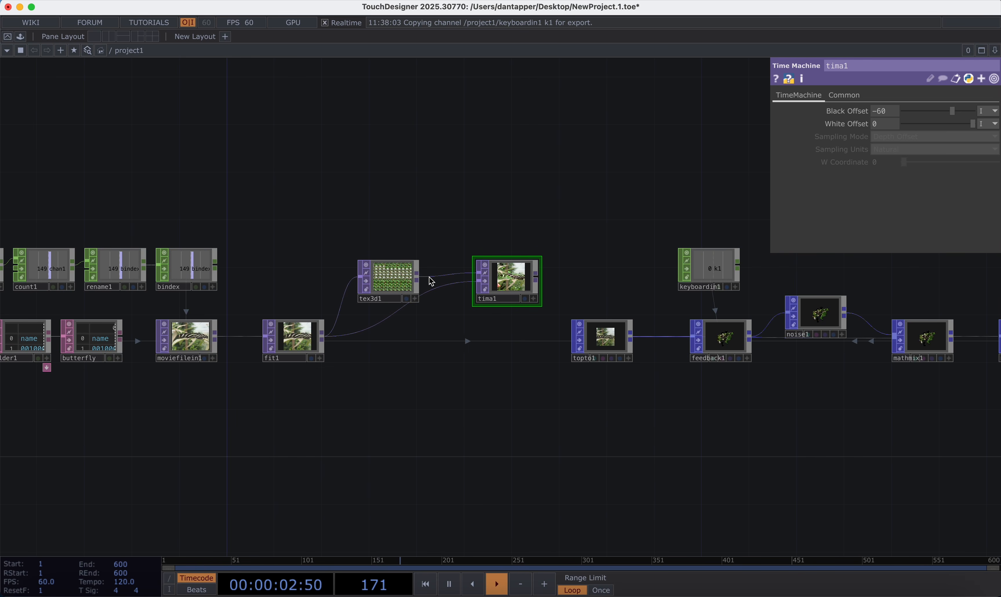
Insert a Blur TOP on the connection between the Fit TOP and the Time Machine TOP, below the Texture 3D TOP
left_click(395, 275)
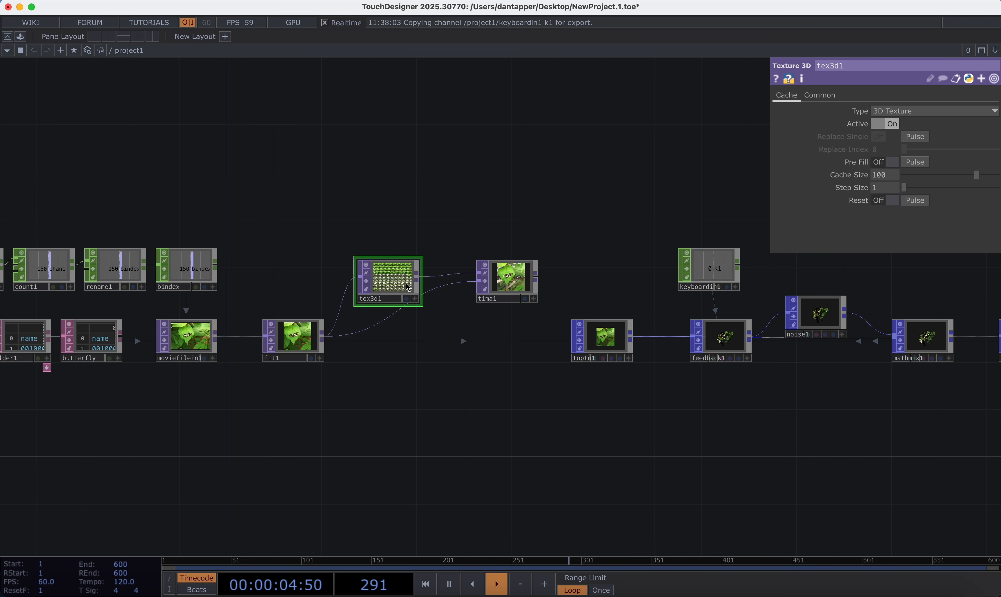
right_click(384, 325)
left_click(401, 309)
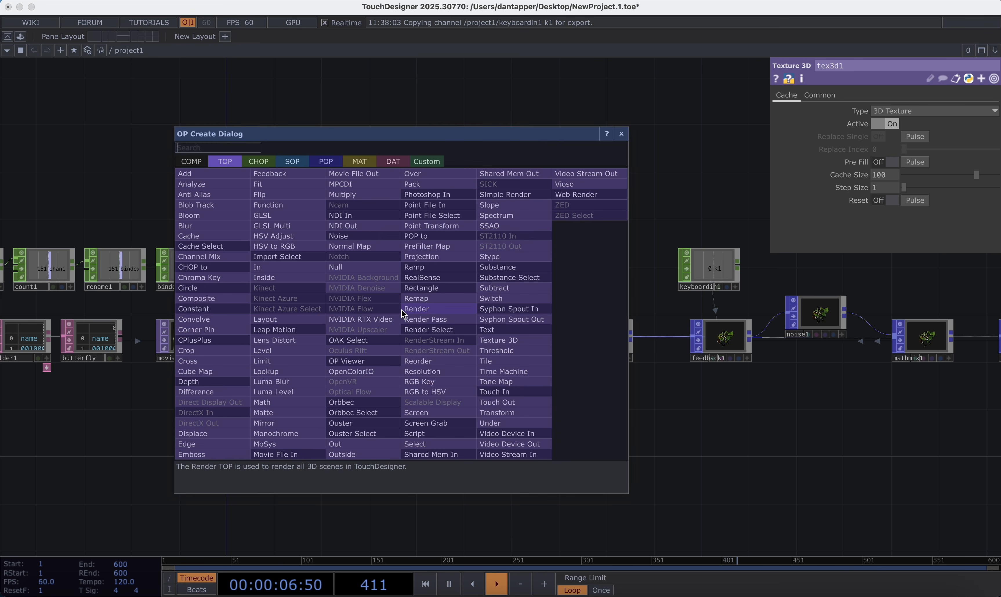
type("bl")
left_click(185, 226)
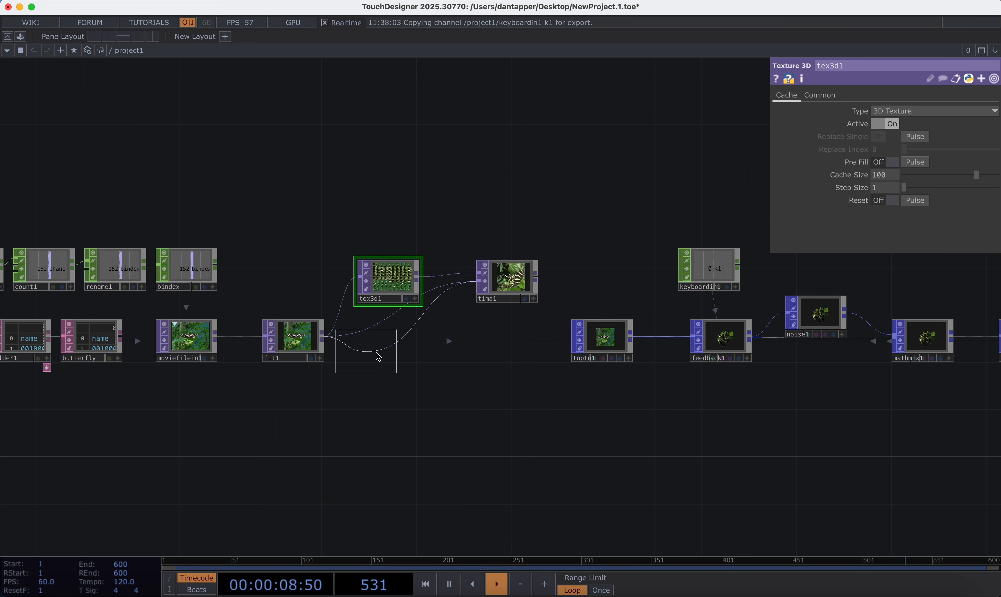
left_click(383, 344)
scroll(519, 274, "up", 5)
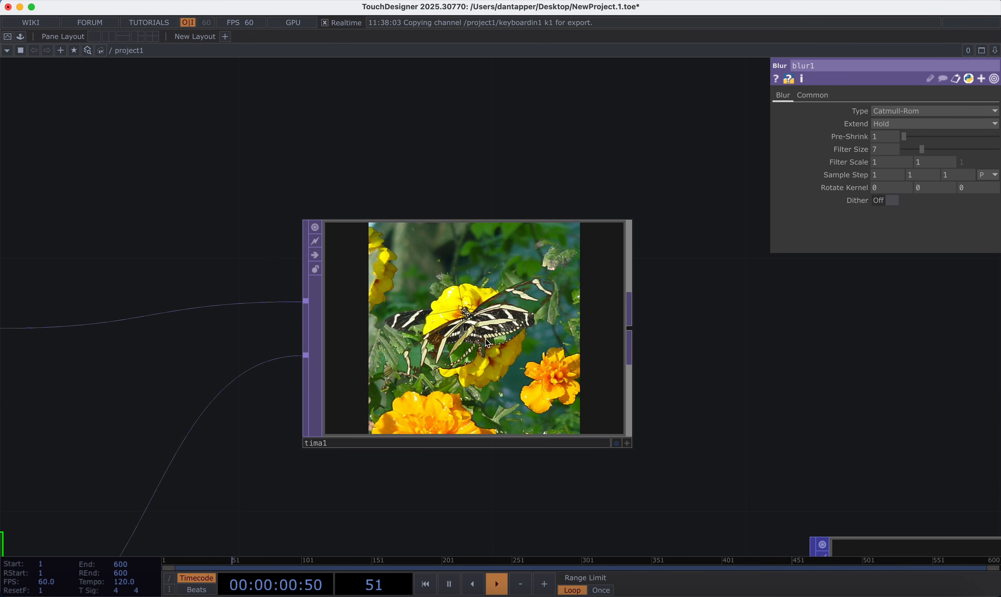
scroll(594, 391, "down", 8)
Add a Null TOP after the Time Machine TOP and place it above the TOP to POP
left_click_drag(570, 374, 516, 339)
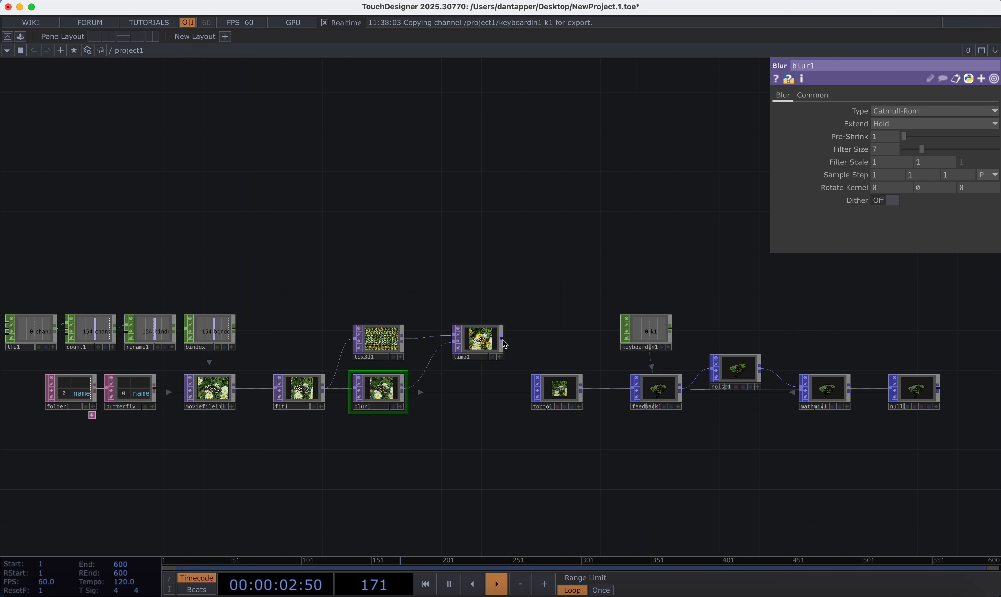
right_click(505, 342)
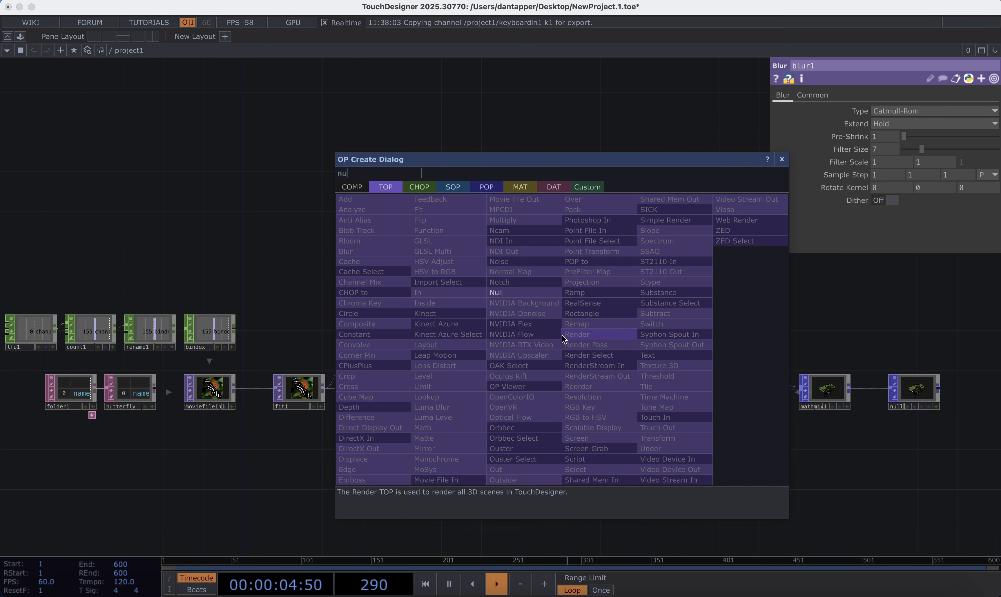
left_click(509, 292)
left_click(558, 334)
Make the new Null TOP the source texture of the TOP to POP and keep it directly above that operator
left_click_drag(559, 334, 553, 385)
left_click_drag(598, 434, 378, 435)
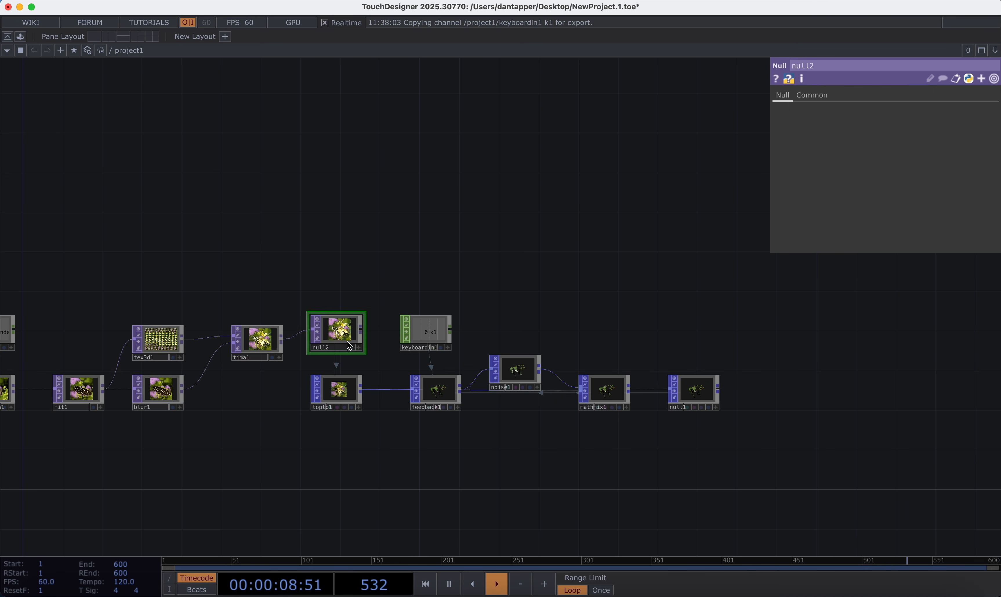
left_click_drag(349, 341, 347, 348)
left_click_drag(585, 437, 537, 425)
scroll(536, 425, "up", 15)
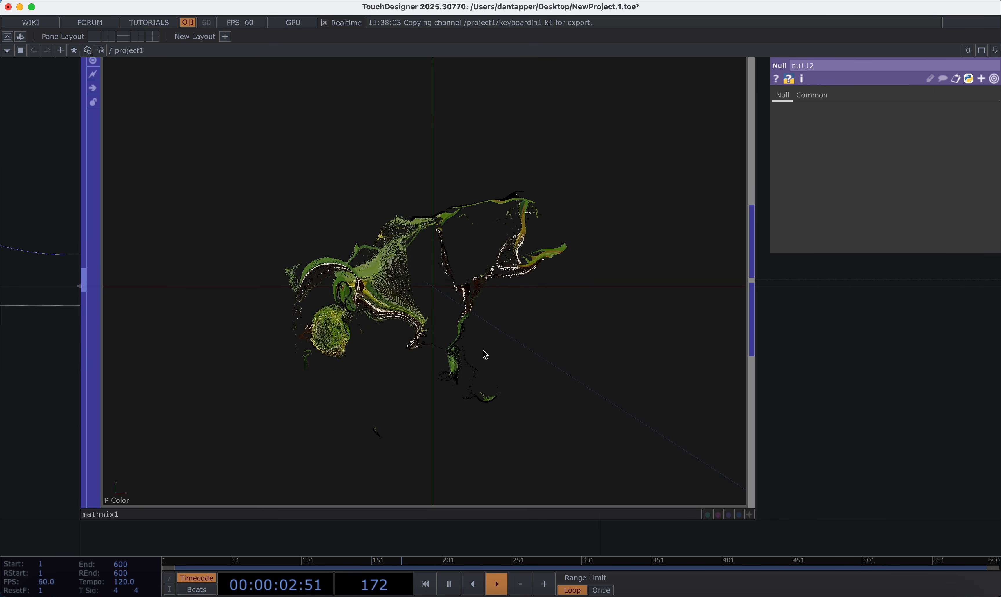
Set the Scope C of the Math Mix POP's color mix to 0.02
left_click(485, 354)
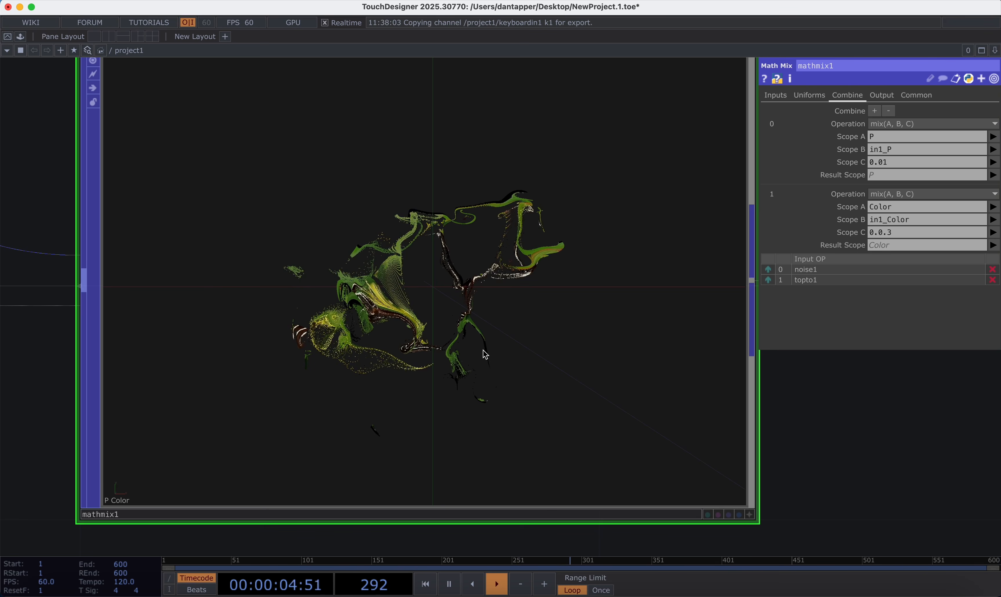
left_click(894, 233)
key("BackSpace")
key("BackSpace")
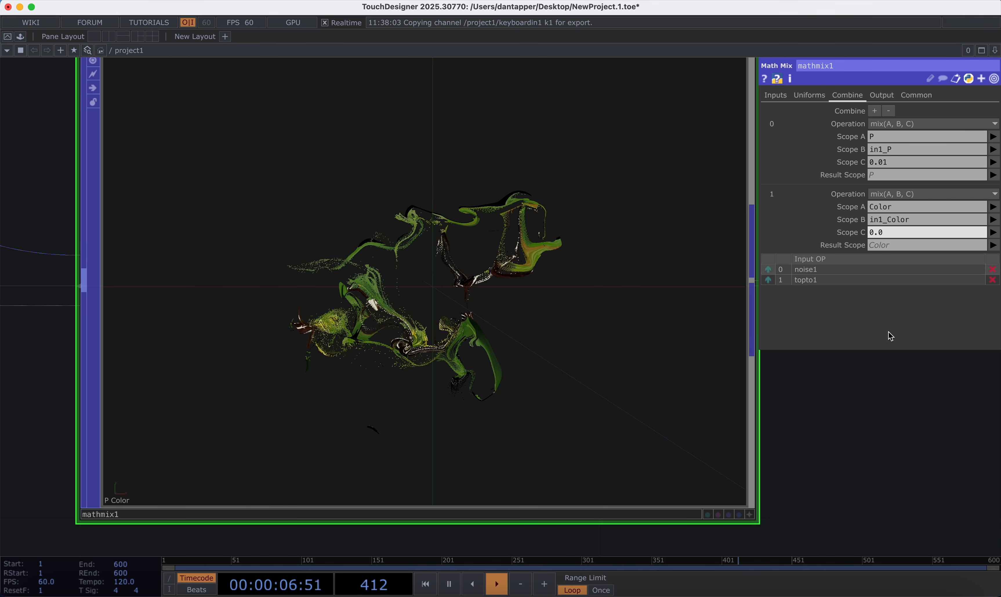
type("2")
key("Return")
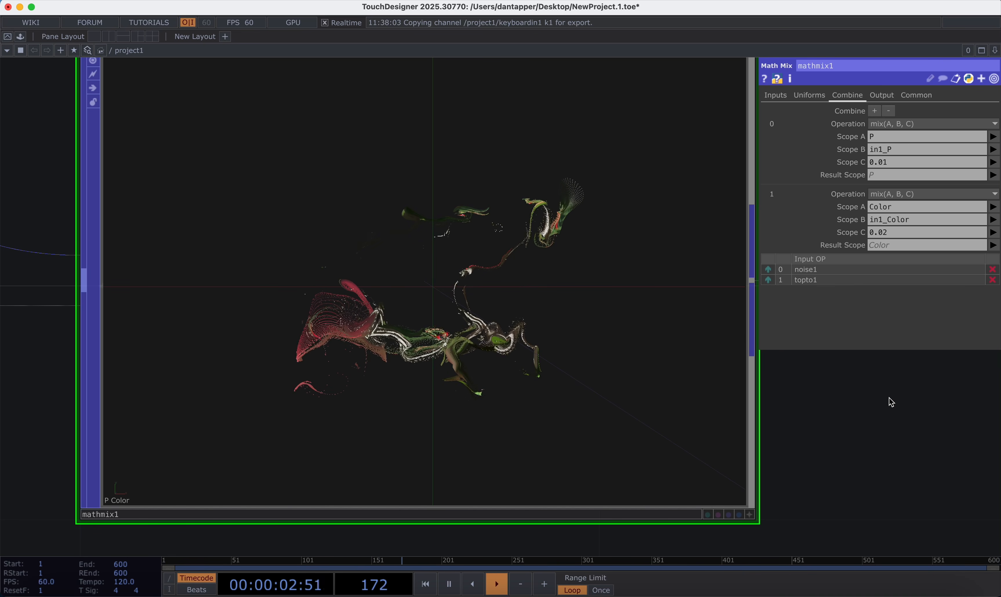
Set the Scope C of the Math Mix POP's position mix to 0.05 and inspect the points up close
left_click(892, 163)
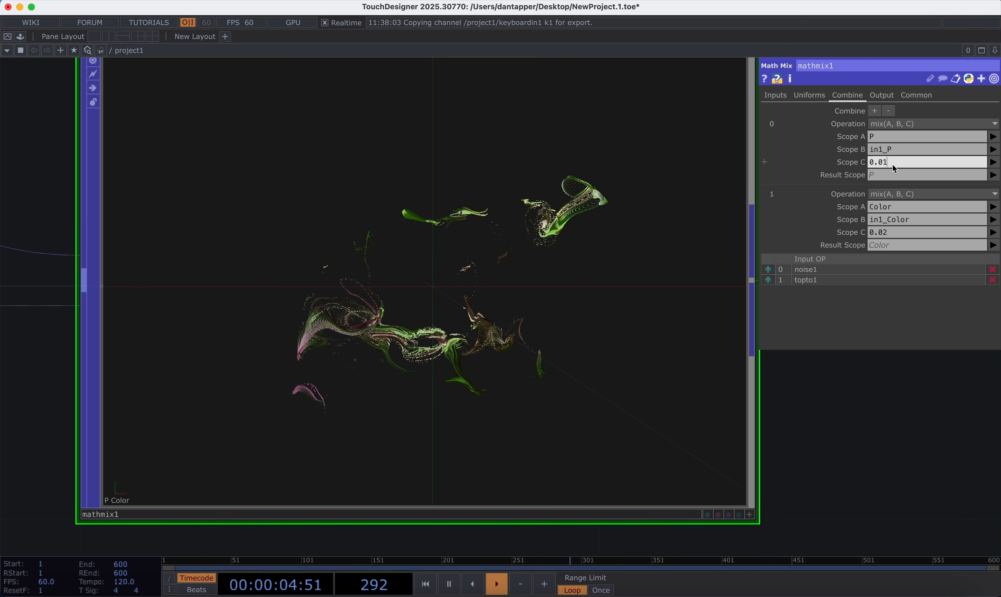
key("BackSpace")
type("5")
key("Return")
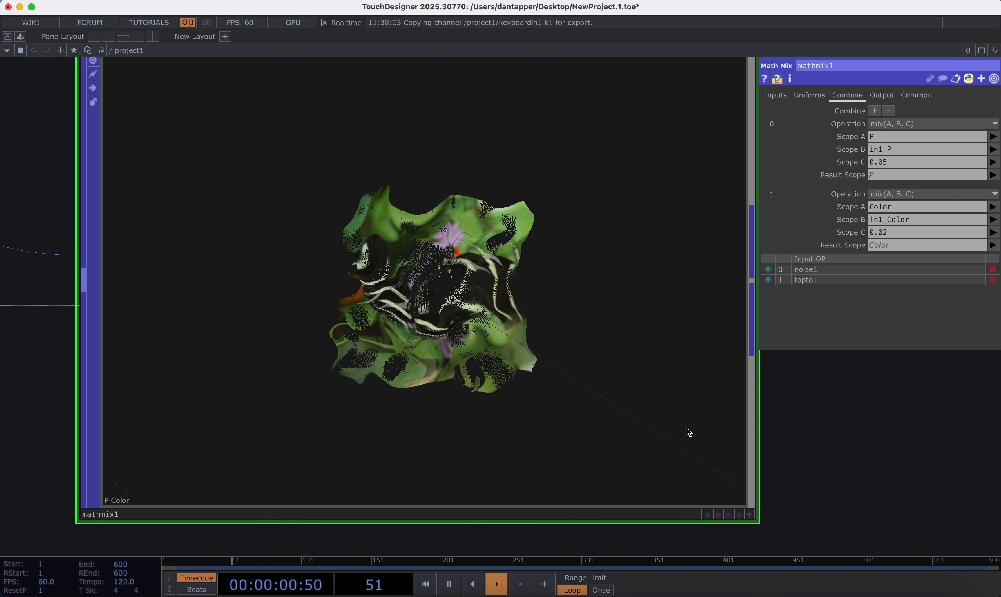
scroll(508, 367, "up", 5)
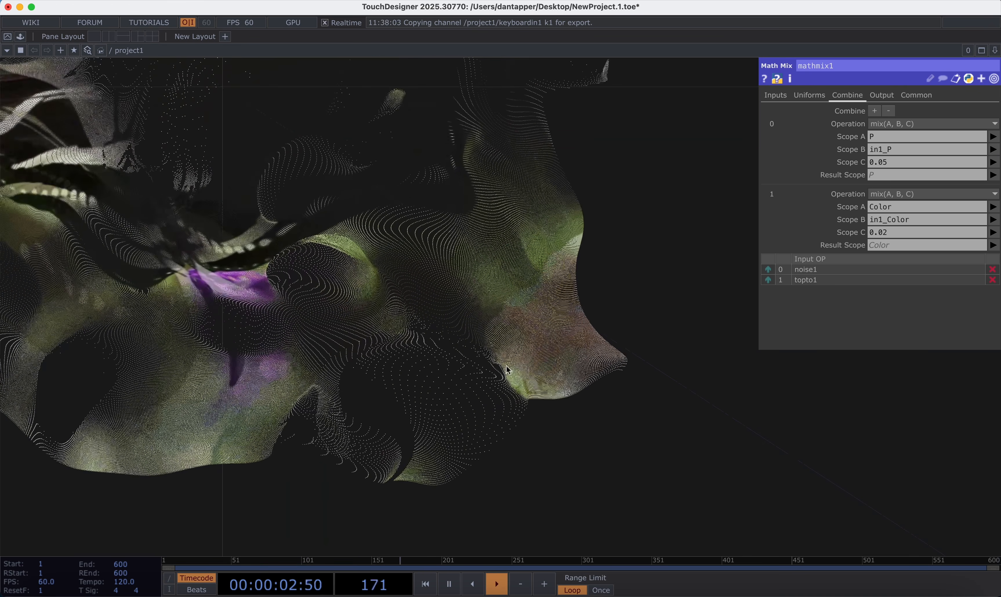
Add a Box POP in the empty space above the Null POP at the end of the network
scroll(508, 369, "down", 12)
left_click_drag(457, 420, 262, 421)
left_click(450, 354)
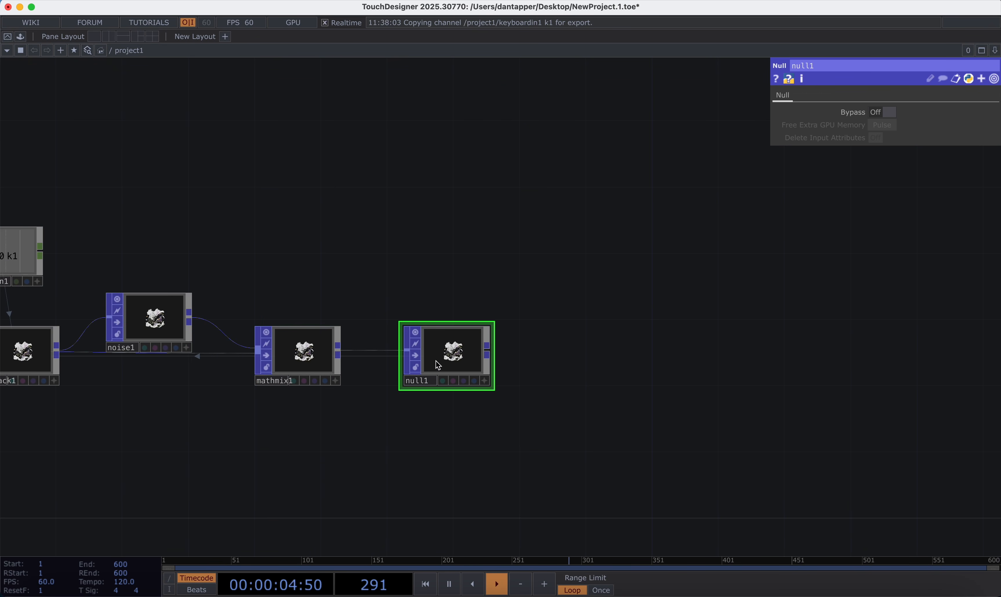
scroll(287, 378, "up", 6)
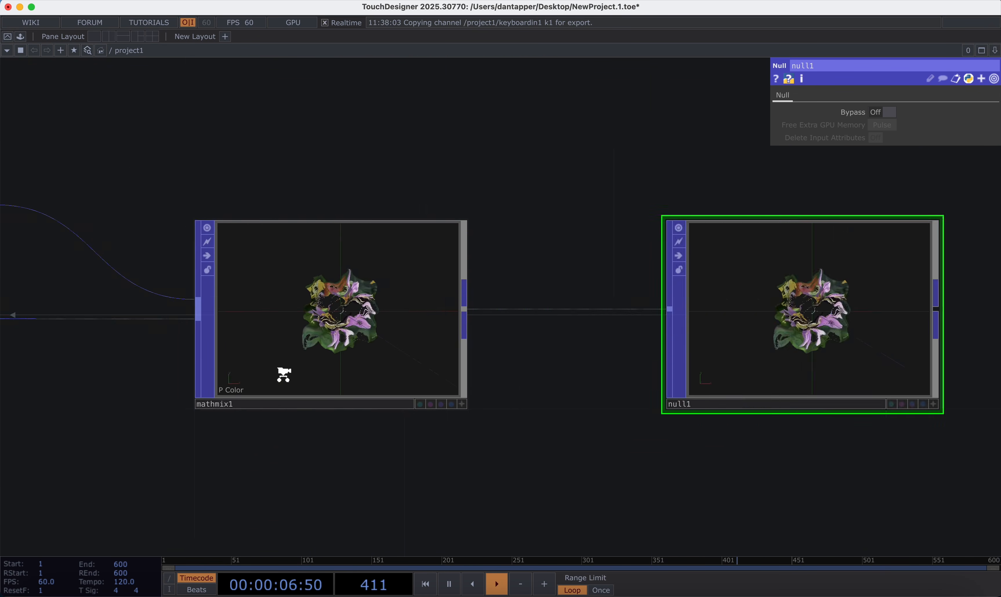
scroll(341, 345, "down", 10)
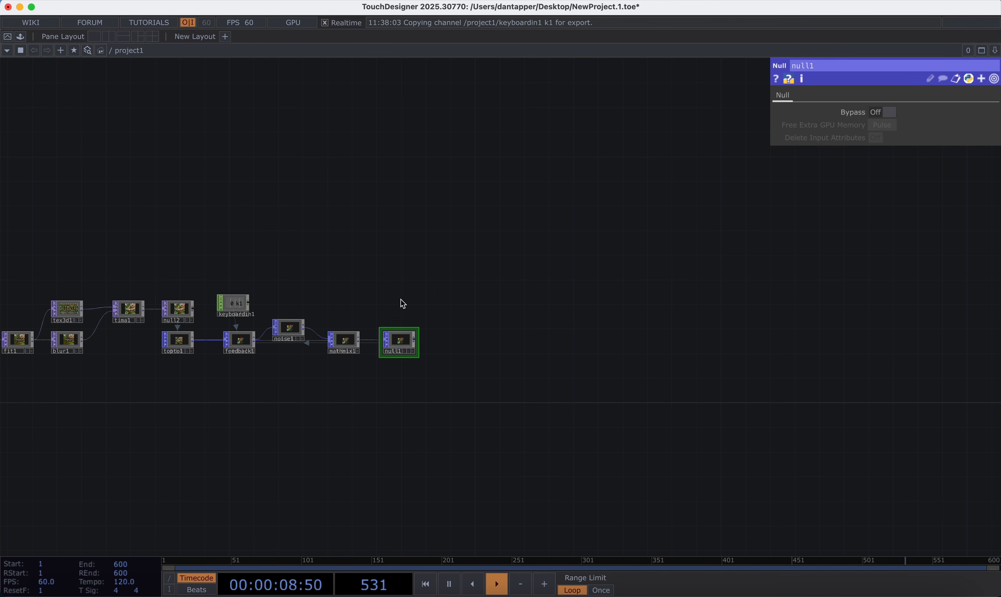
key("Tab")
left_click(314, 121)
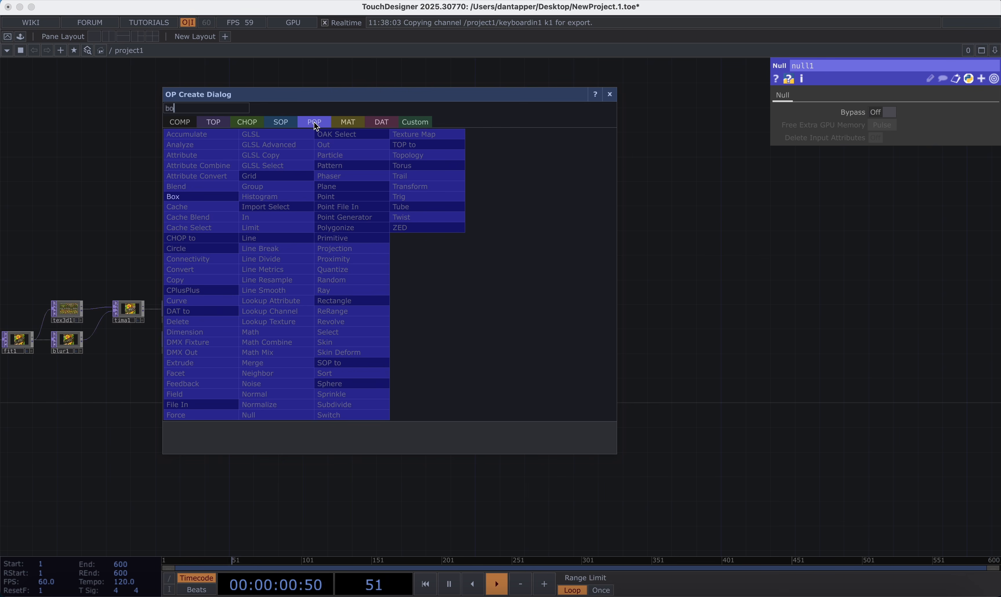
type("bo")
left_click(206, 197)
left_click(404, 291)
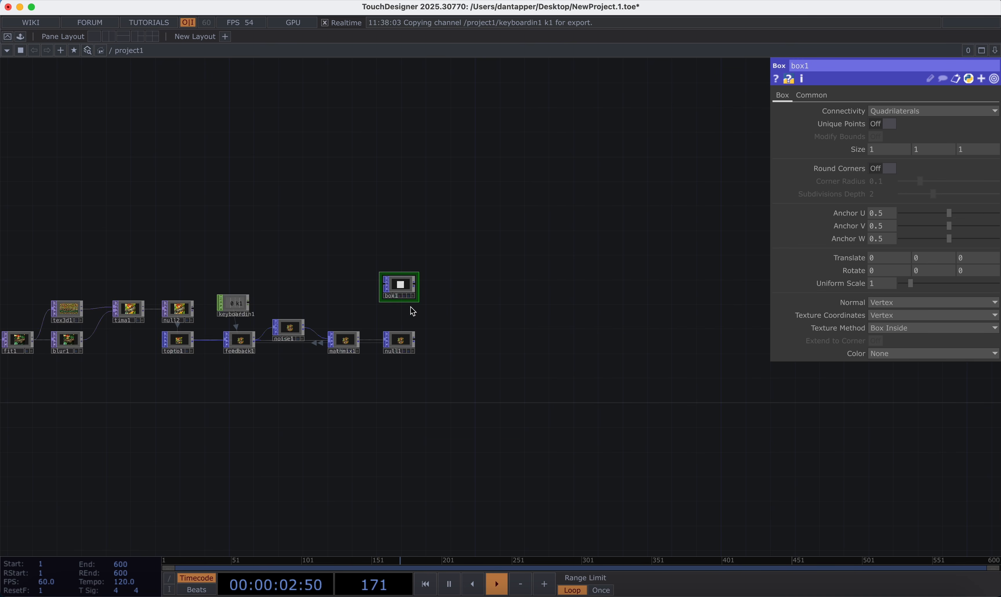
Set the Box POP's uniform scale to 0.1
scroll(408, 306, "up", 5)
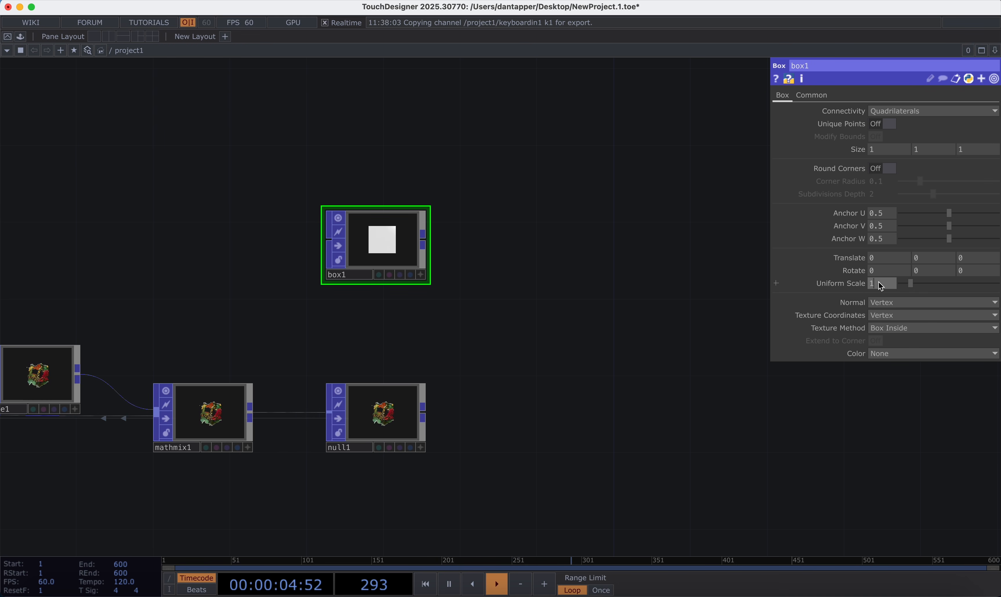
type("0.1")
key("Return")
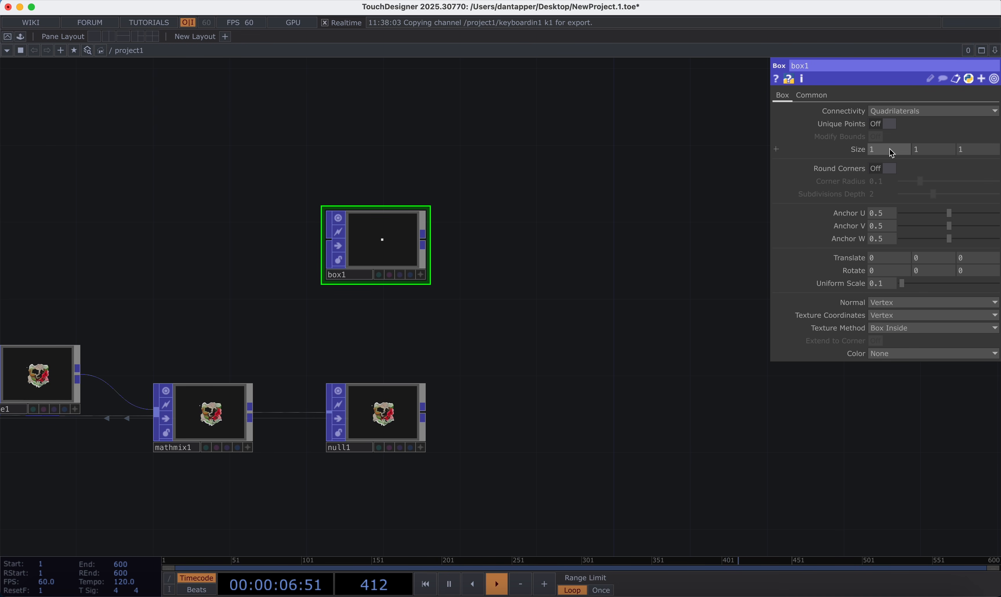
Make the box a thin upright bar by setting its X and Z size to 0.1
left_click_drag(889, 149, 782, 148)
type("0.1")
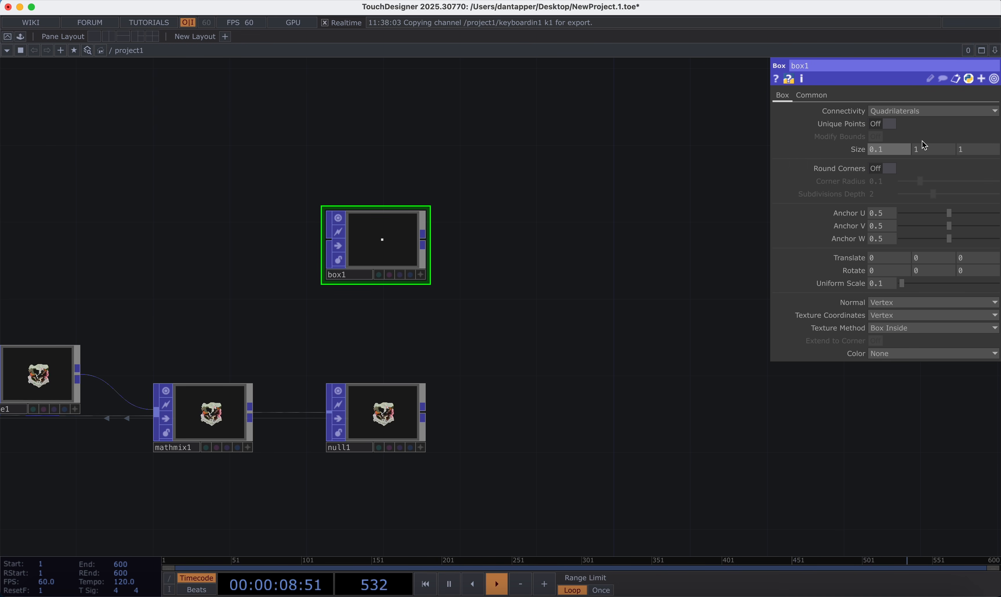
key("Tab")
key("Tab")
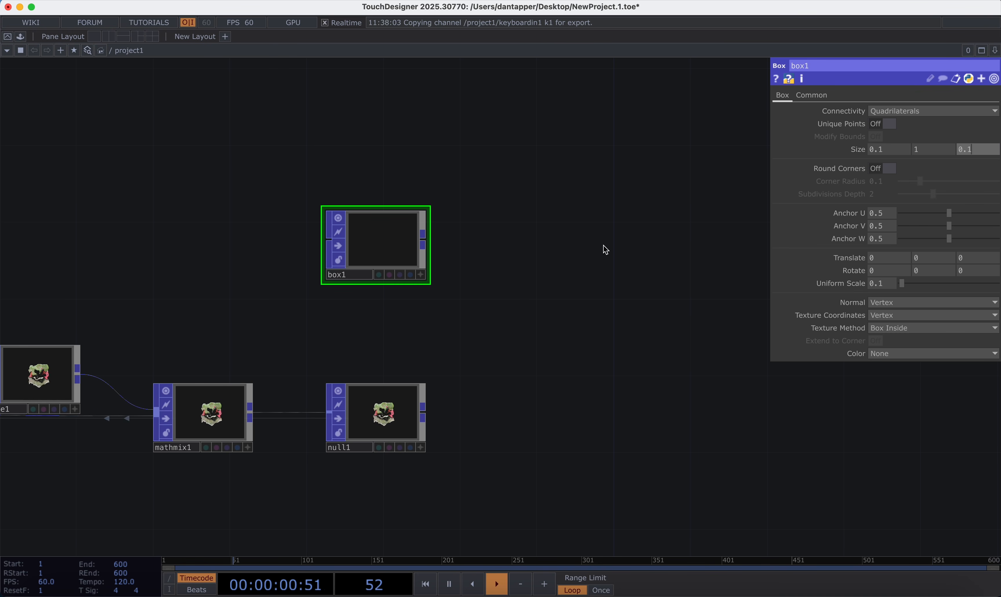
type("0.1")
key("Return")
scroll(414, 257, "up", 5)
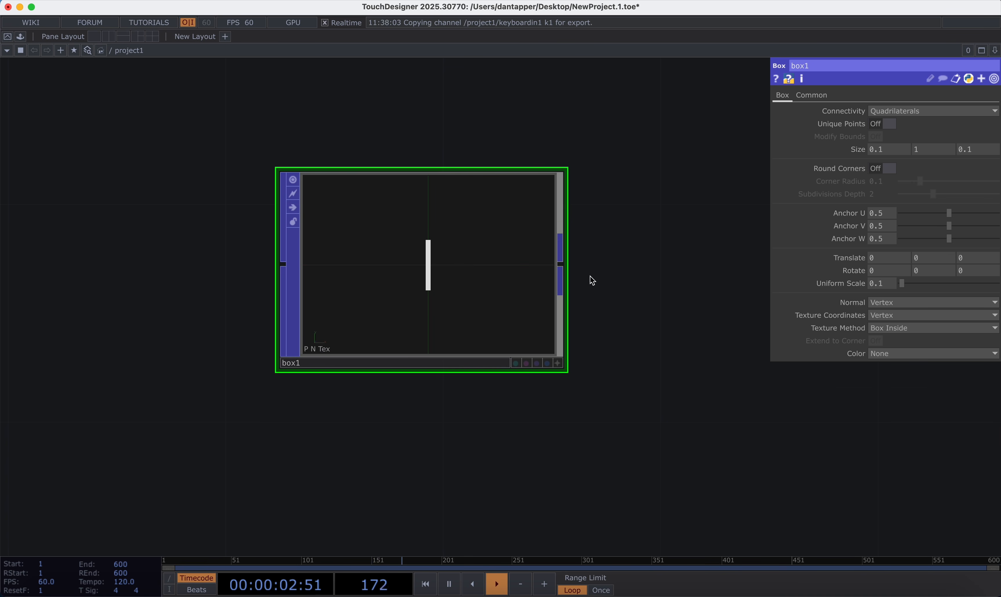
Add a Copy POP fed by the Box POP and connect the Null POP to its second input as the template
scroll(588, 328, "down", 8)
scroll(601, 342, "right", 2)
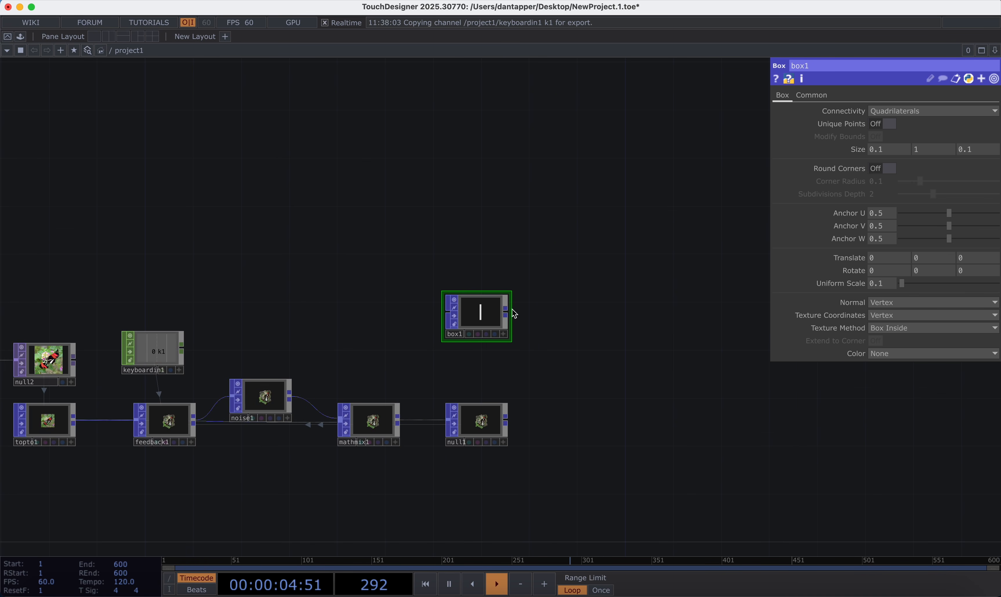
left_click_drag(507, 313, 611, 366)
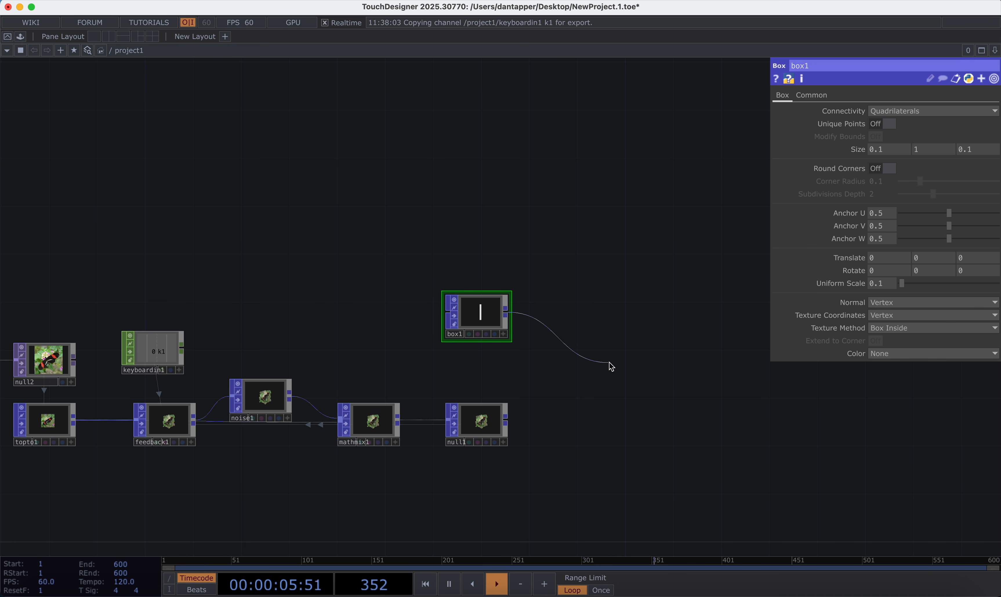
left_click(593, 383)
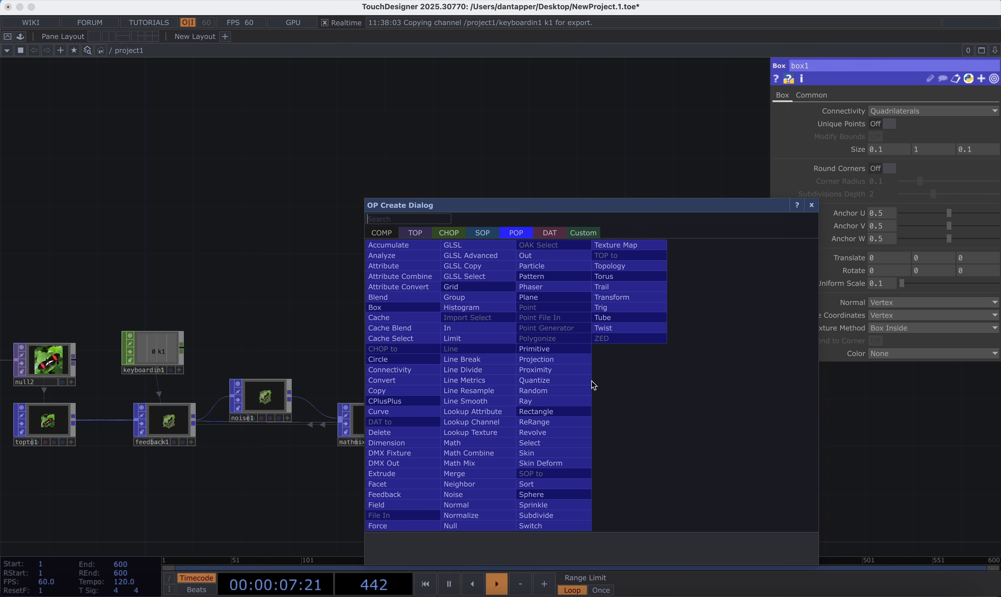
left_click(377, 391)
left_click(627, 393)
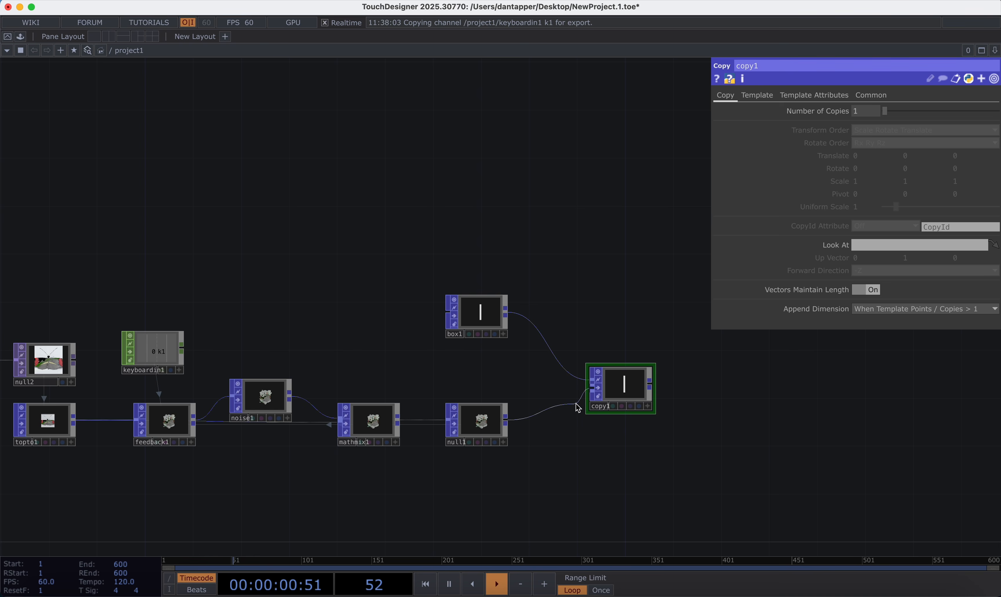
left_click(592, 391)
scroll(624, 388, "up", 10)
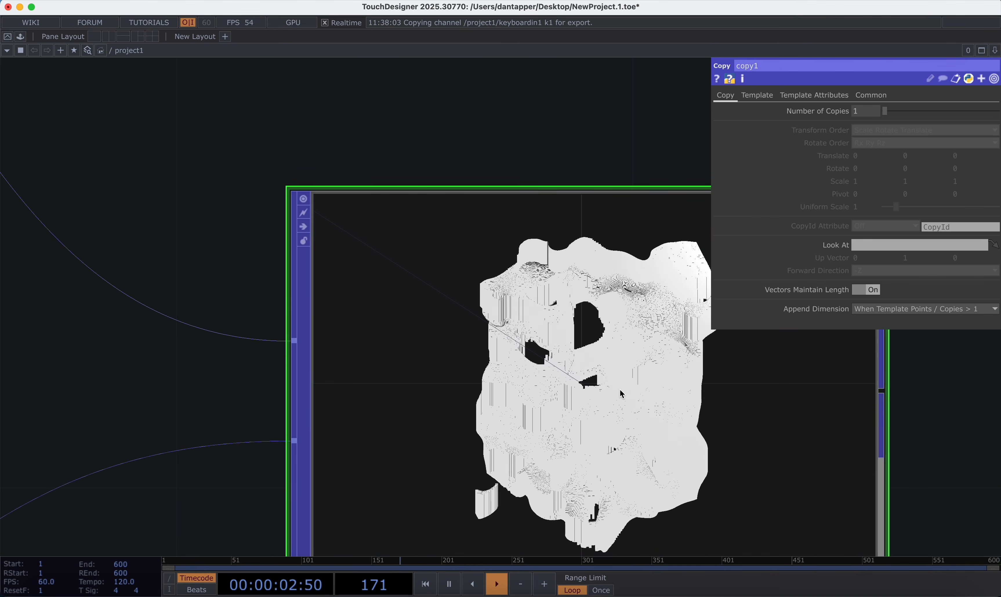
Turn on template point attributes on the Copy POP and copy the Color attribute to its points
scroll(621, 394, "down", 10)
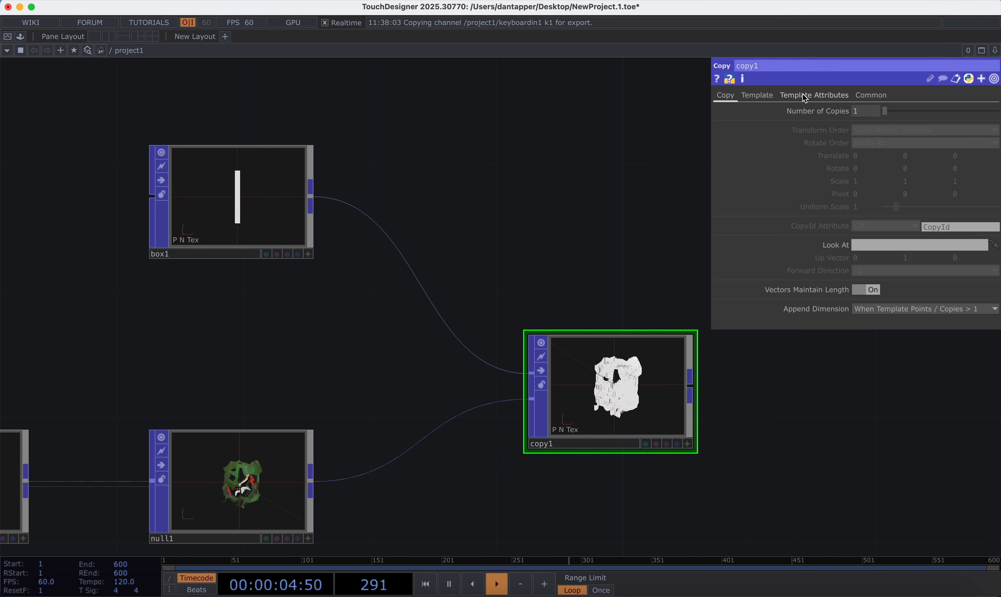
left_click(804, 96)
left_click(878, 113)
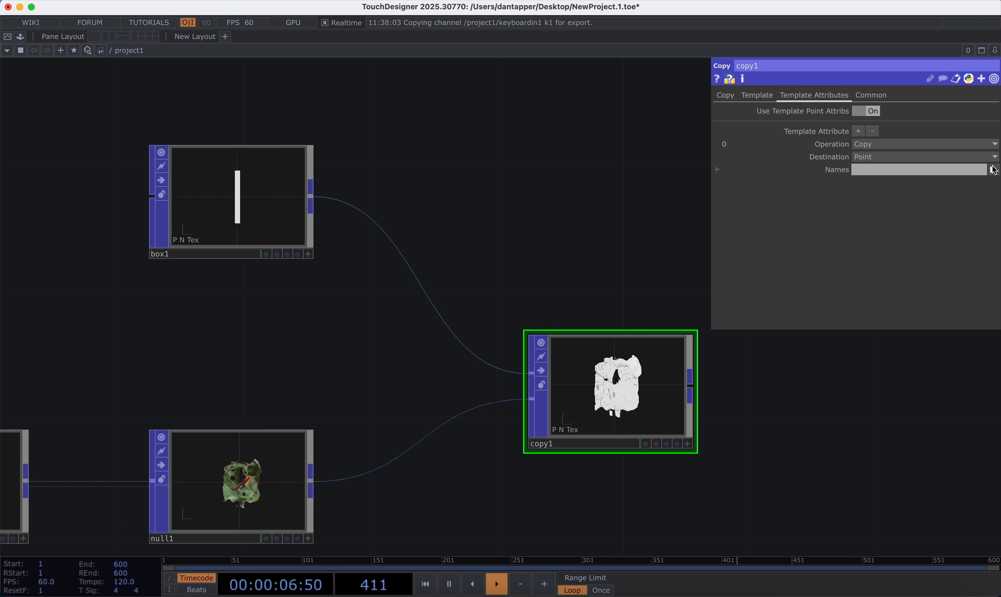
left_click(993, 172)
left_click(987, 183)
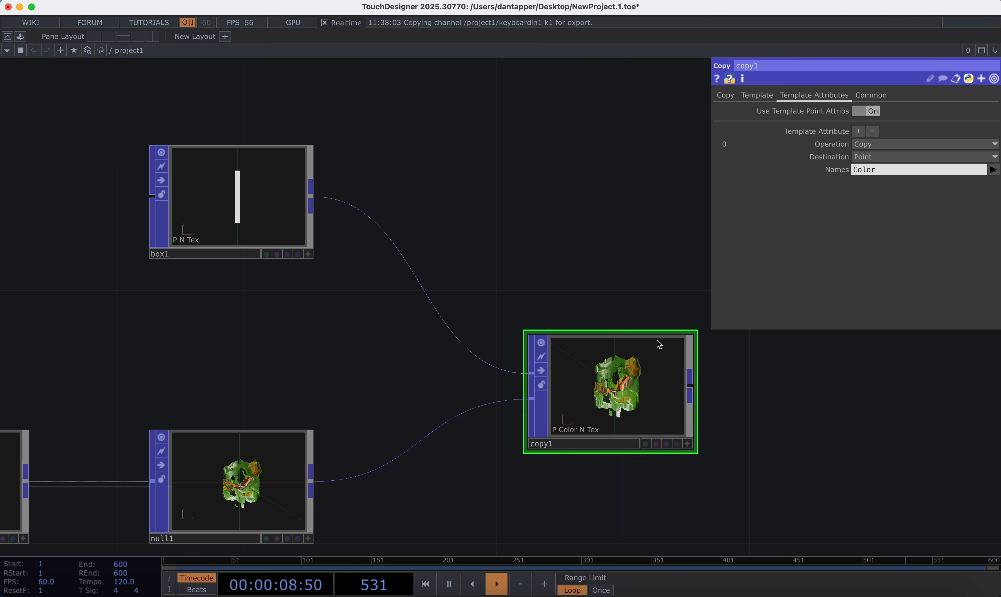
Move the Null POP farther from the Math Mix POP to widen the gap between them
left_click(760, 98)
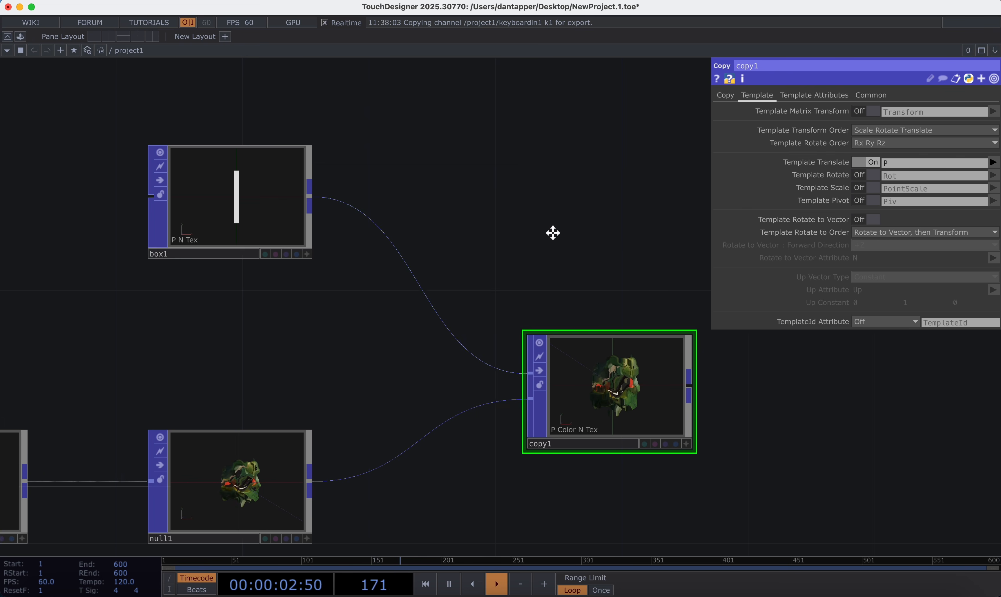
scroll(660, 319, "up", 5)
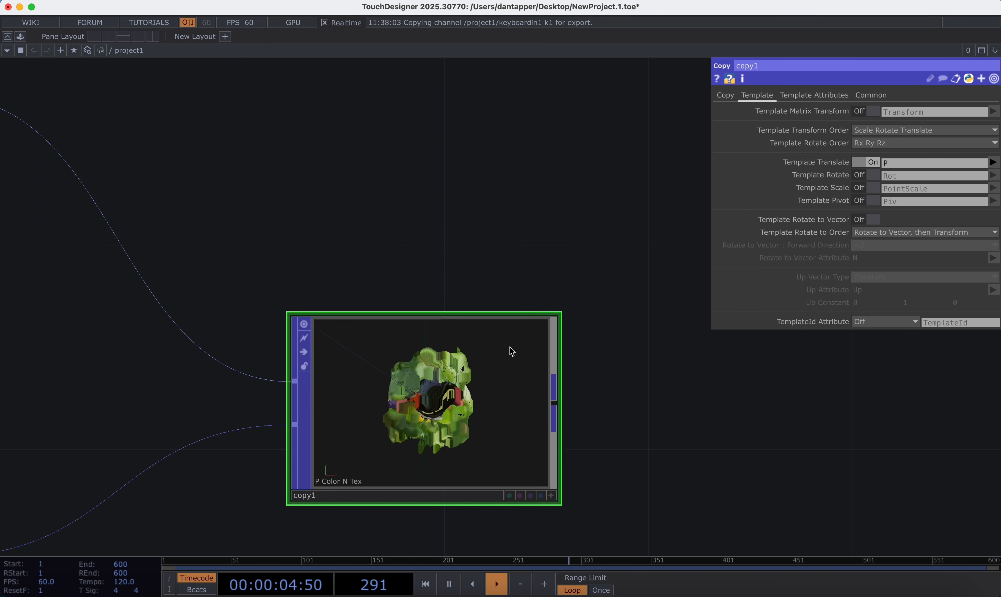
left_click_drag(512, 350, 606, 350)
scroll(543, 236, "down", 6)
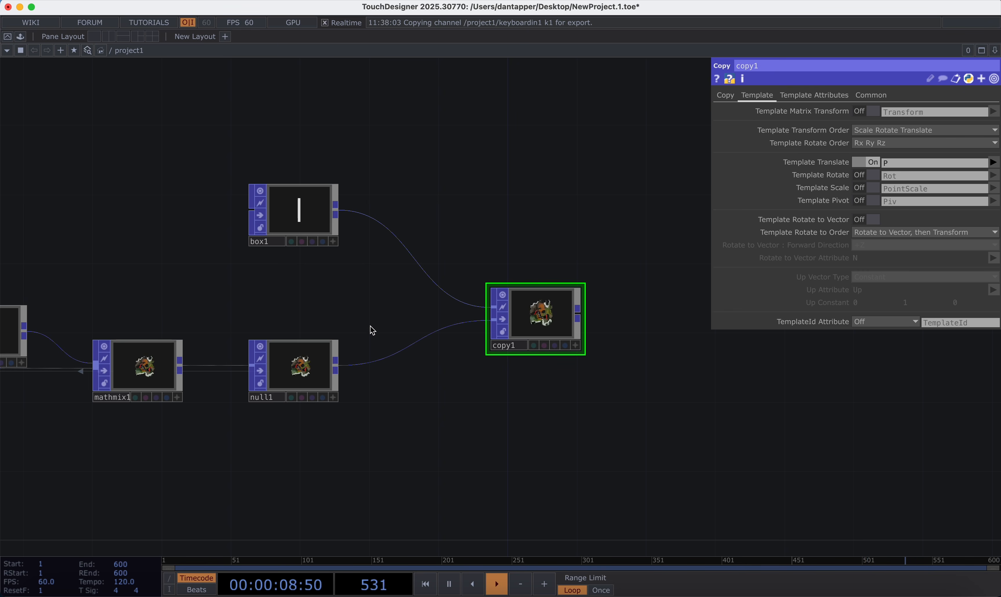
left_click_drag(298, 362, 349, 362)
Add a third combine to the Math Mix POP with operation A * B and Scope A set to Color.x
left_click(107, 392)
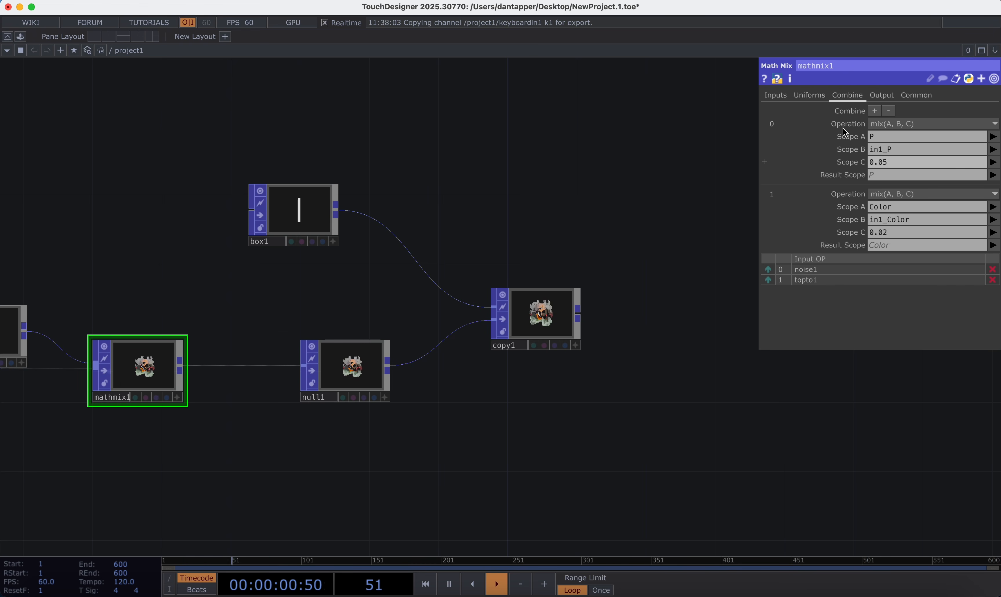
left_click(876, 112)
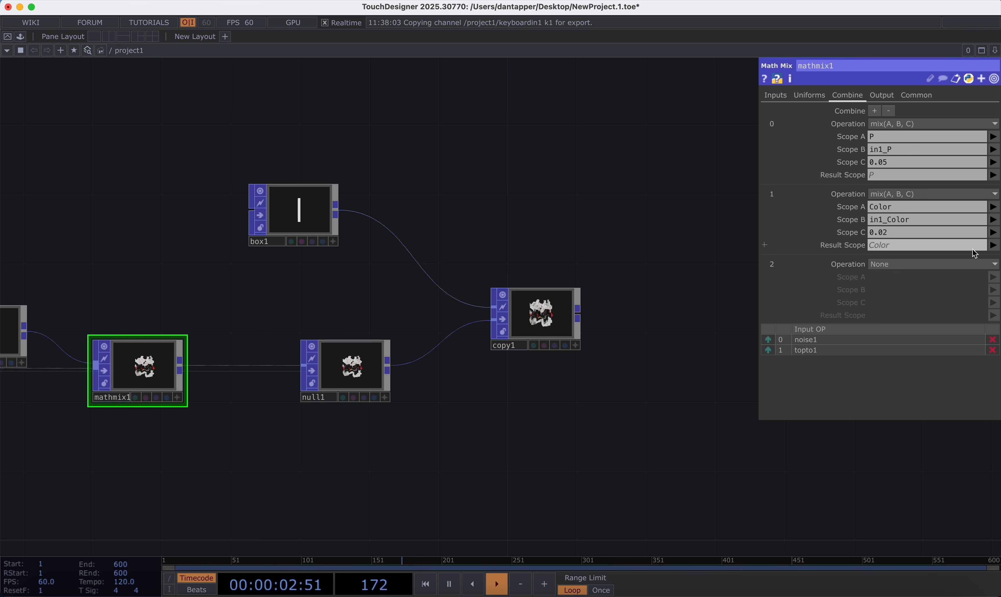
left_click(961, 266)
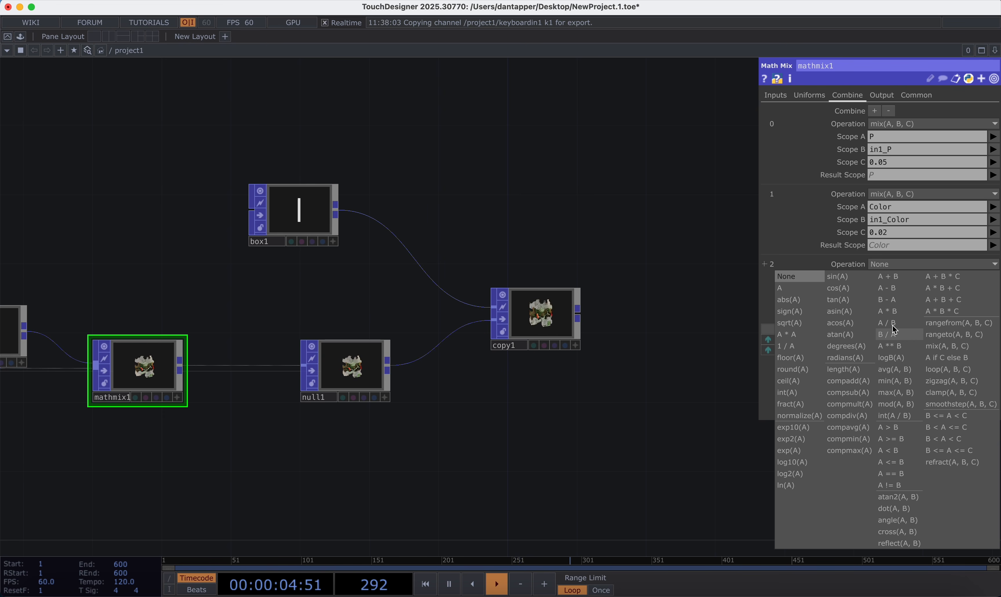
left_click(901, 312)
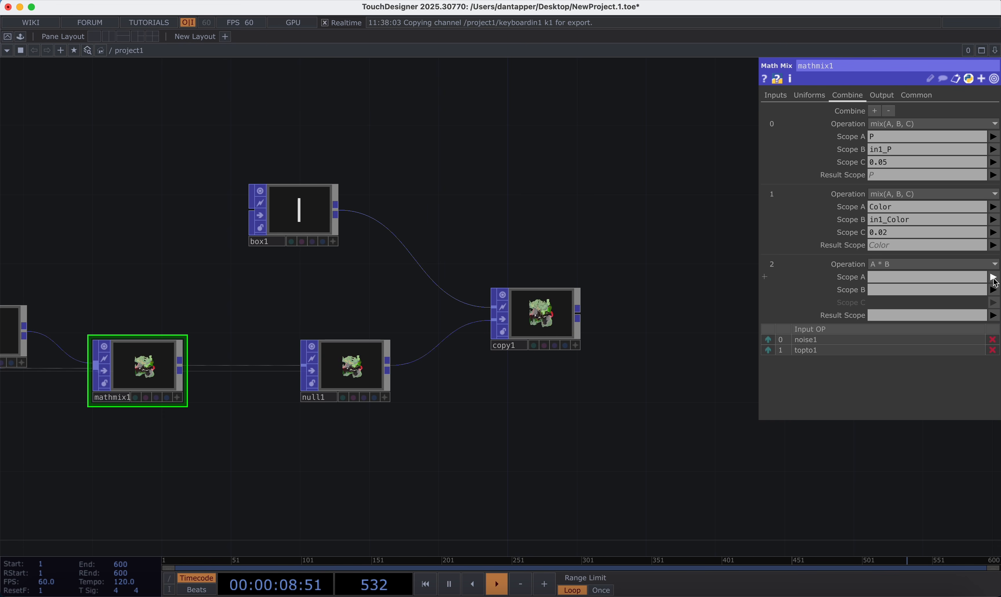
left_click(992, 277)
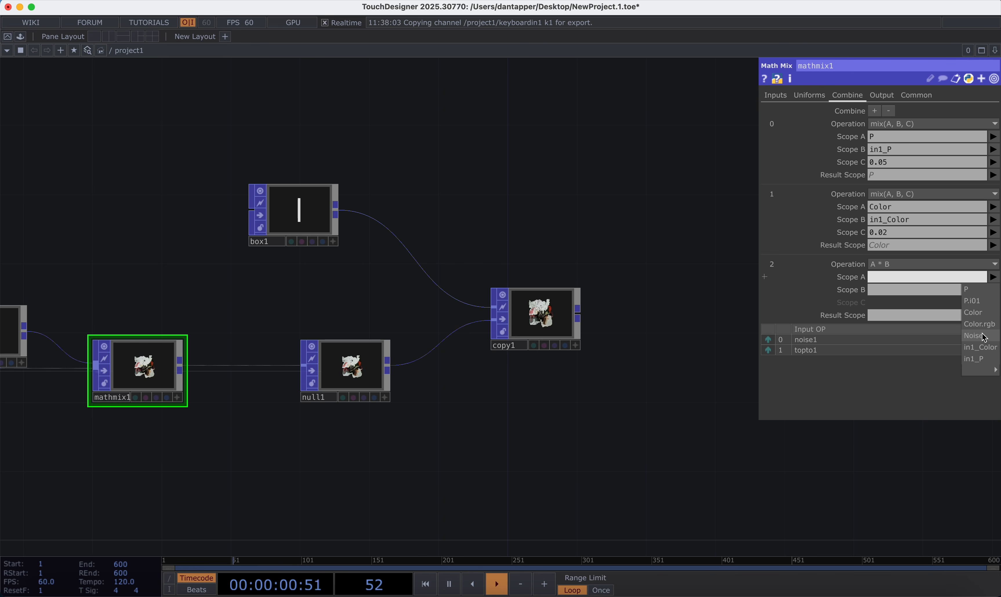
left_click(975, 313)
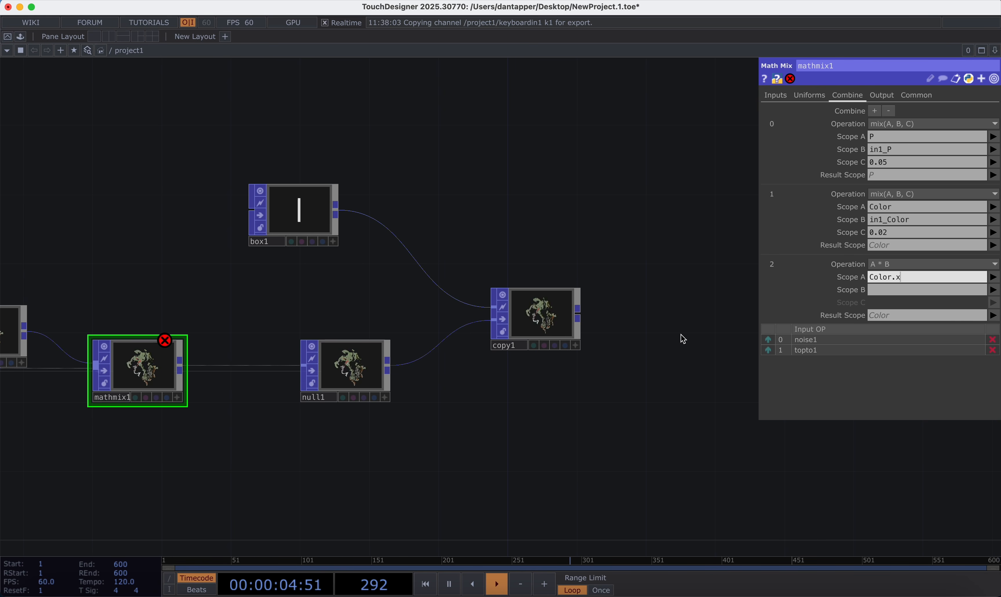
key("Return")
Set the third combine's Scope B to 0.1 and its Result Scope to csize
left_click(876, 290)
type("0")
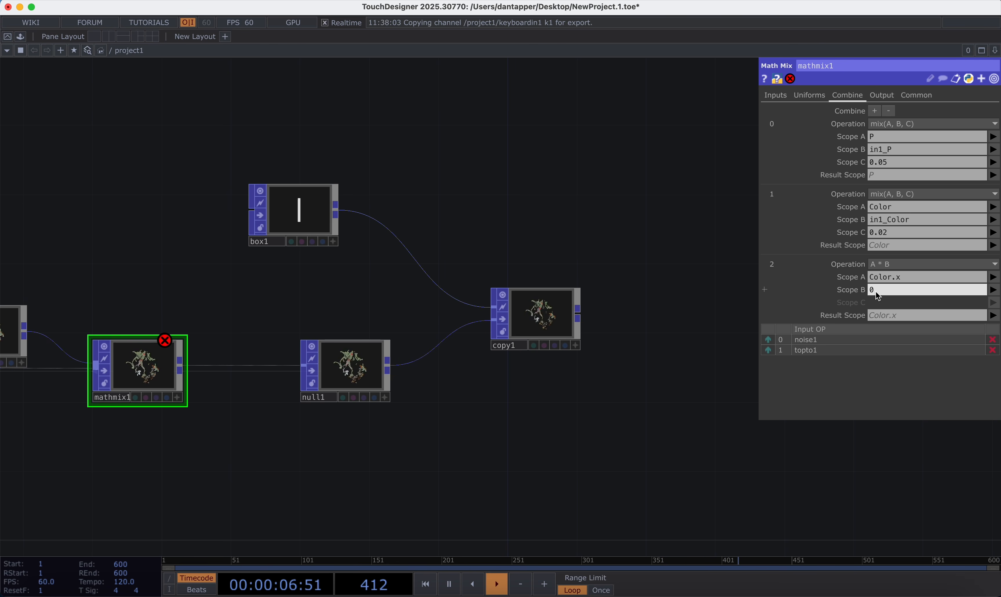
type(".1")
left_click(657, 323)
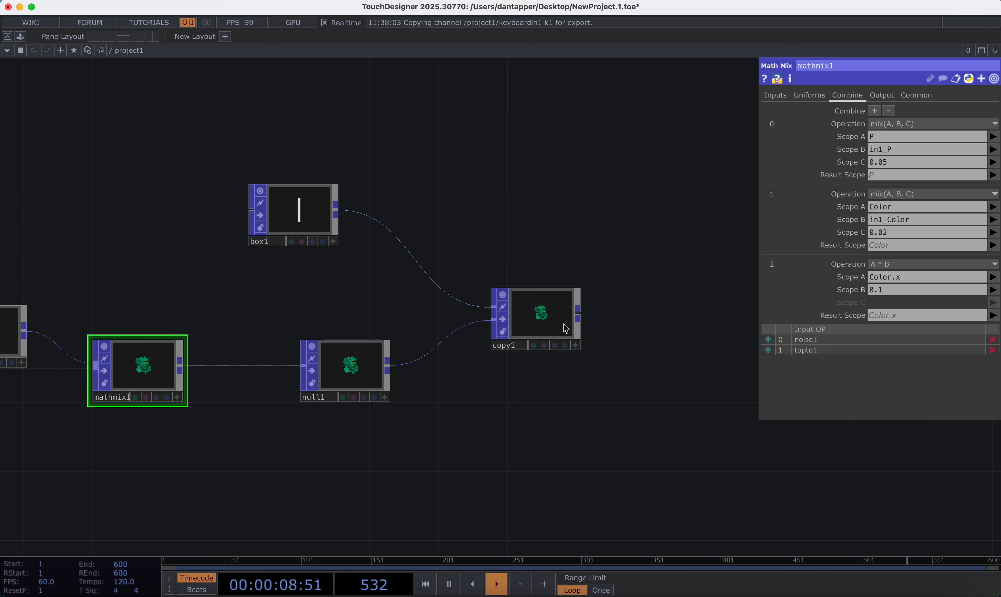
left_click(901, 313)
type("cszie")
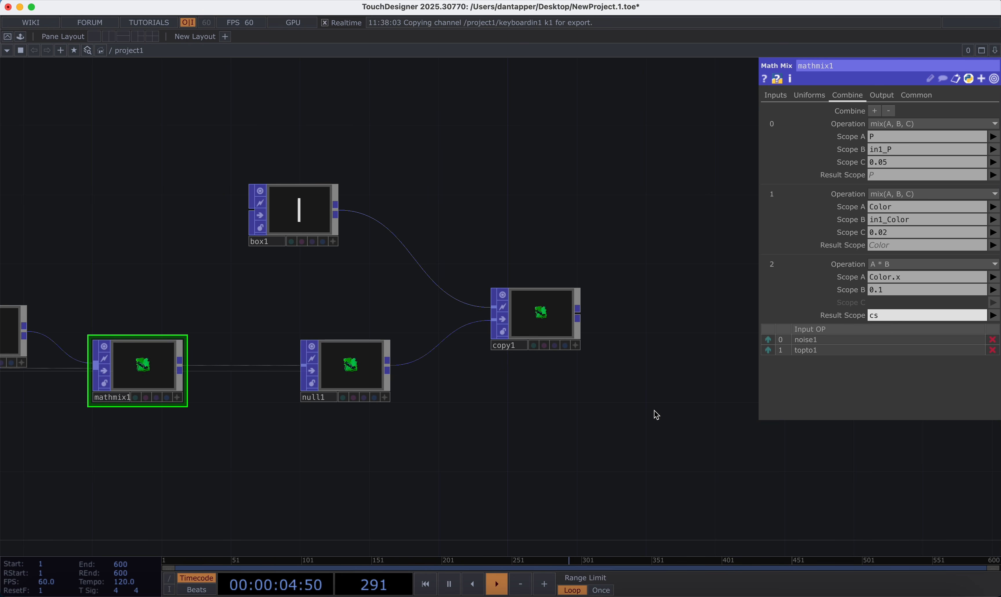
left_click(555, 440)
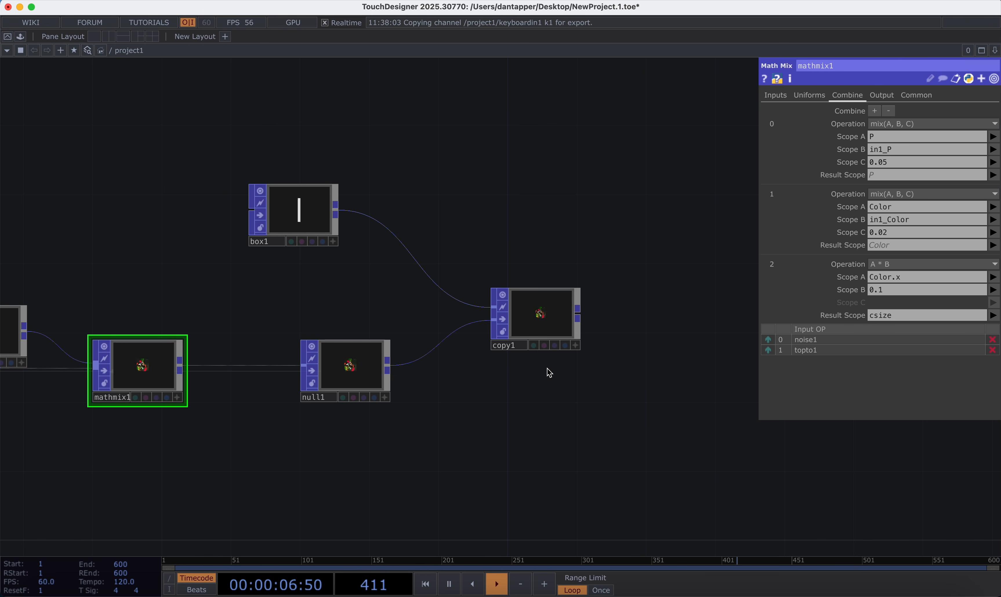
Enable Template Scale on the Copy POP and drive it with the csize attribute
scroll(540, 341, "up", 5)
scroll(670, 212, "down", 2)
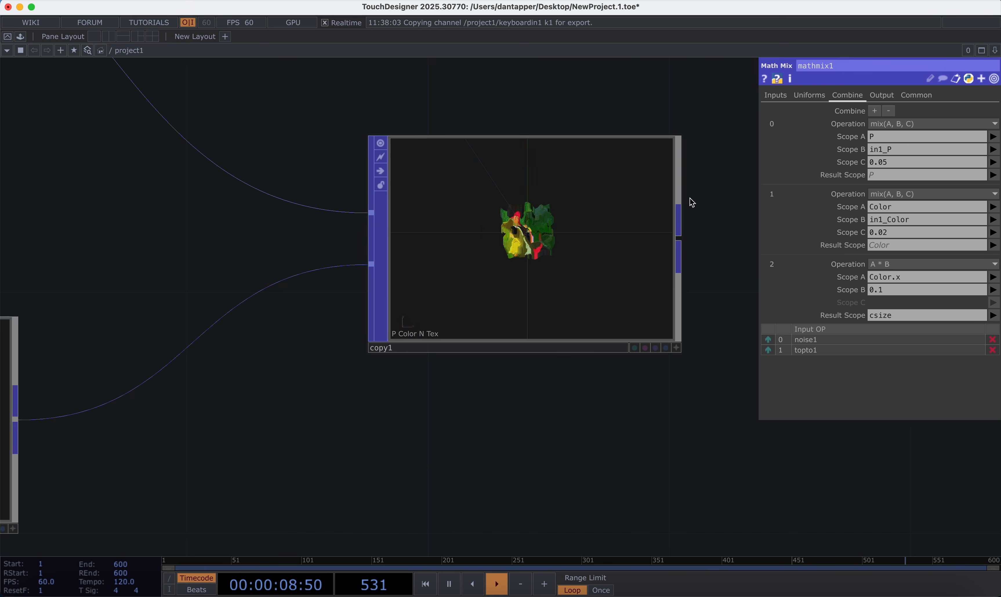
scroll(617, 242, "down", 2)
left_click(568, 259)
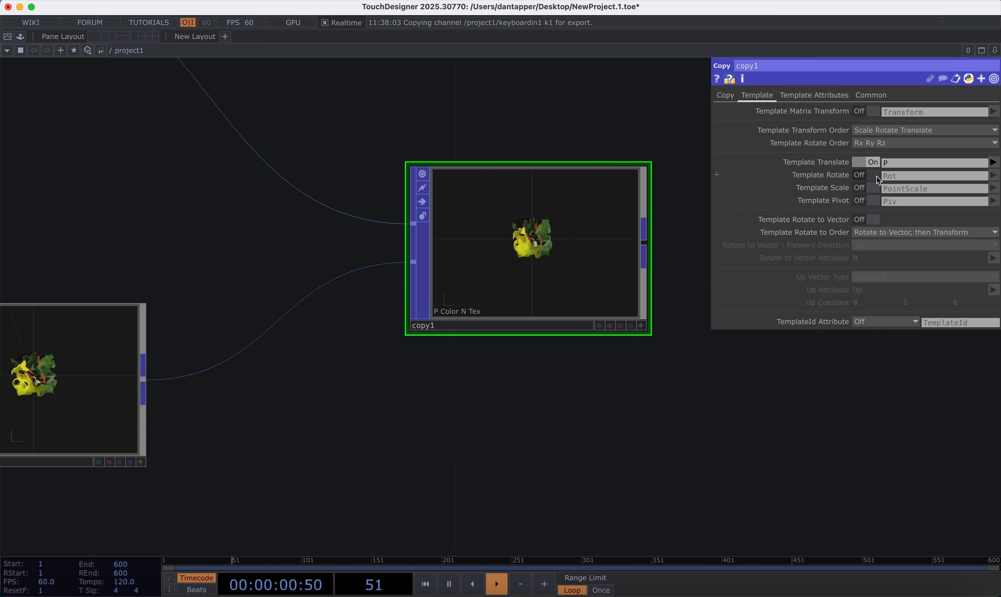
left_click(873, 187)
left_click(993, 188)
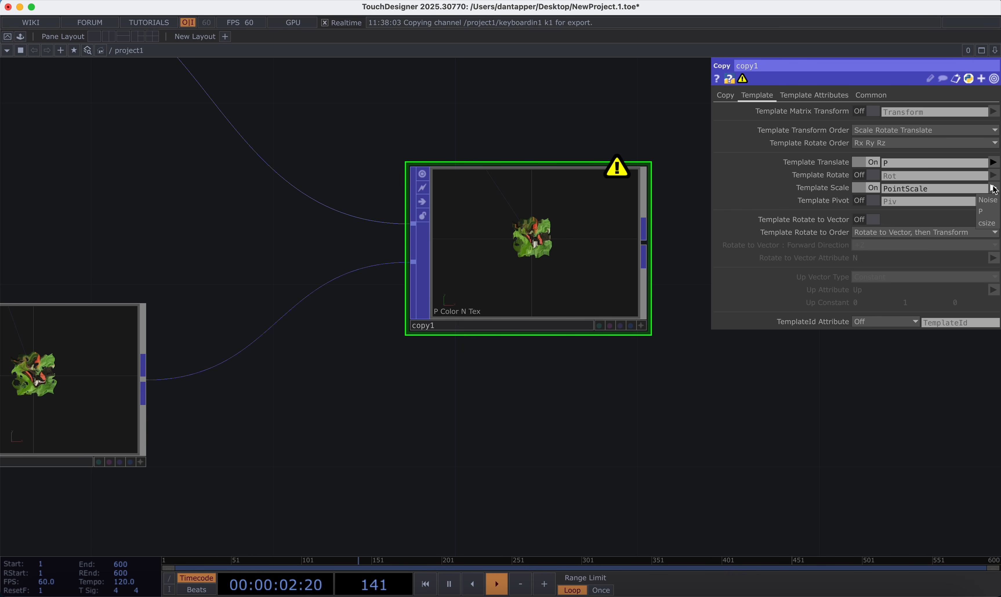
left_click(987, 223)
scroll(532, 238, "up", 8)
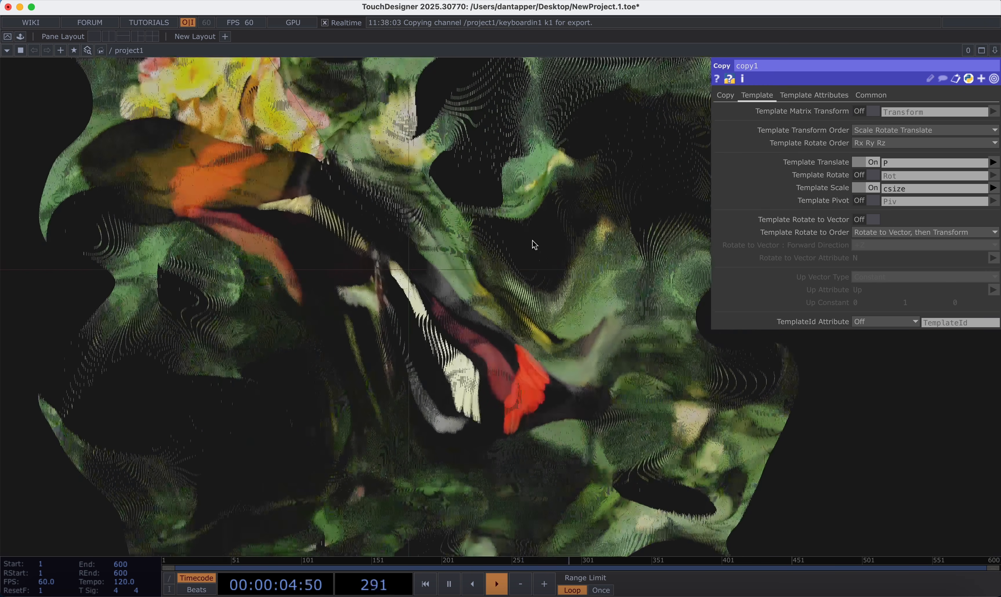
scroll(533, 241, "down", 3)
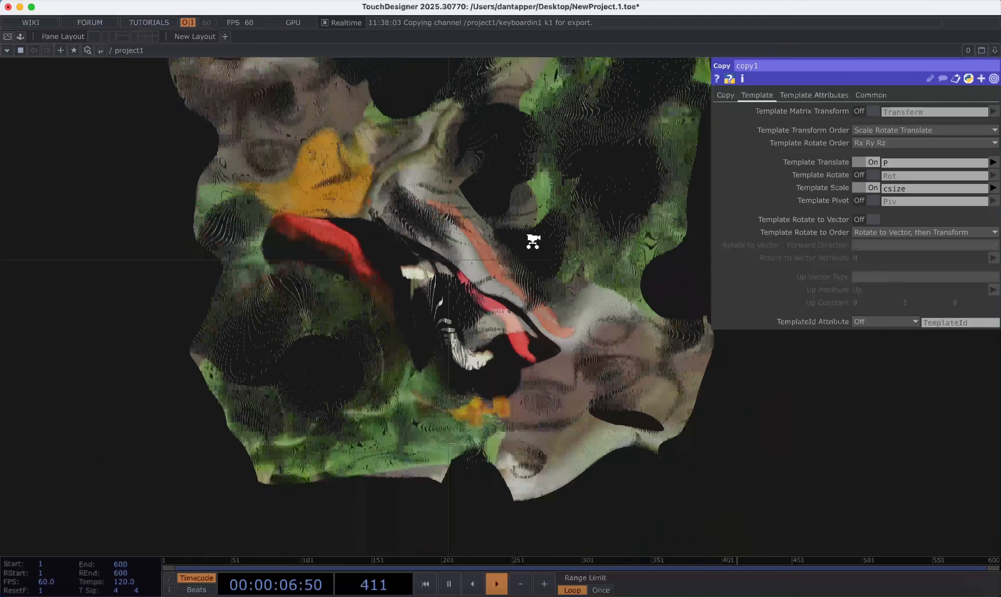
Turn the Box POP into a thin horizontal bar with a size of 1, 0.1, 0.1
scroll(533, 241, "down", 6)
left_click(304, 143)
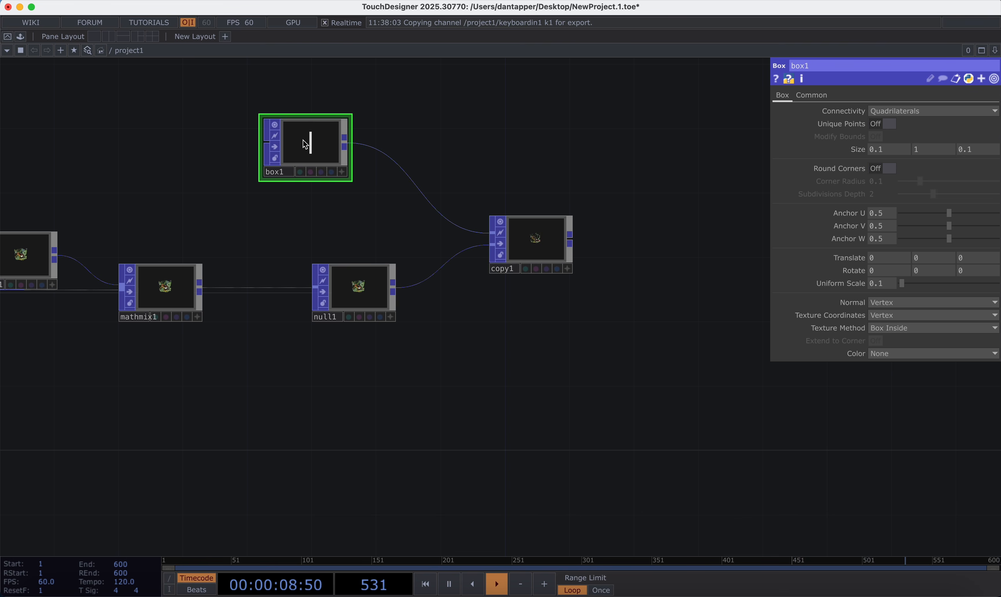
key("BackSpace")
type("0.1")
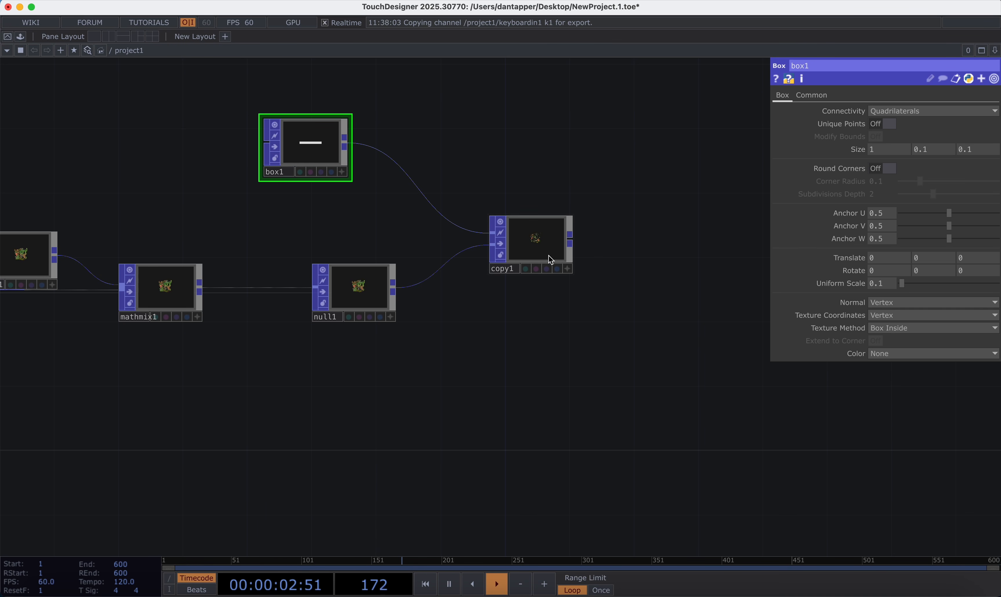
scroll(548, 254, "up", 10)
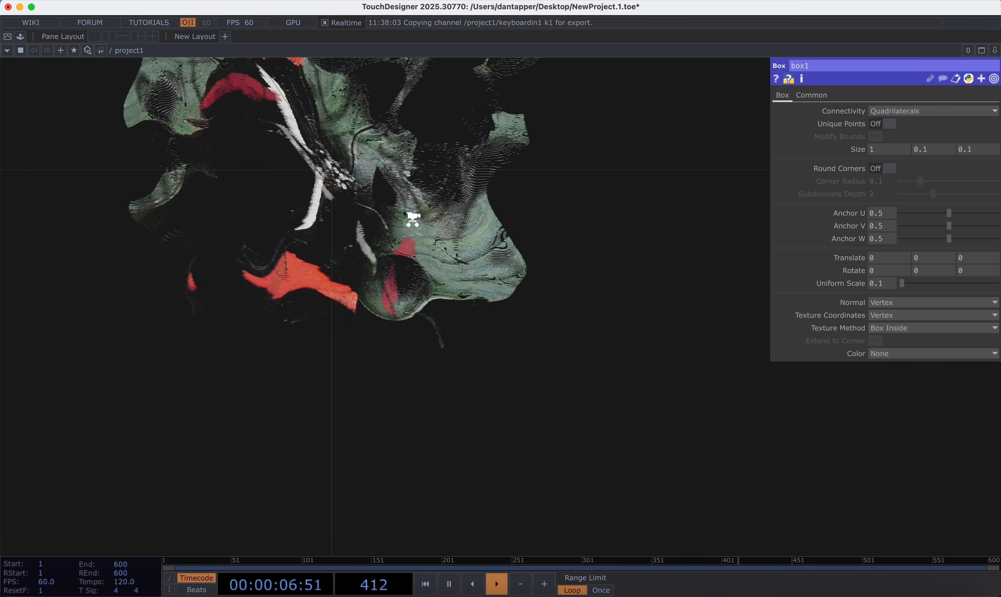
scroll(414, 224, "down", 10)
Set the Box POP's uniform scale to 0.2
left_click(420, 240)
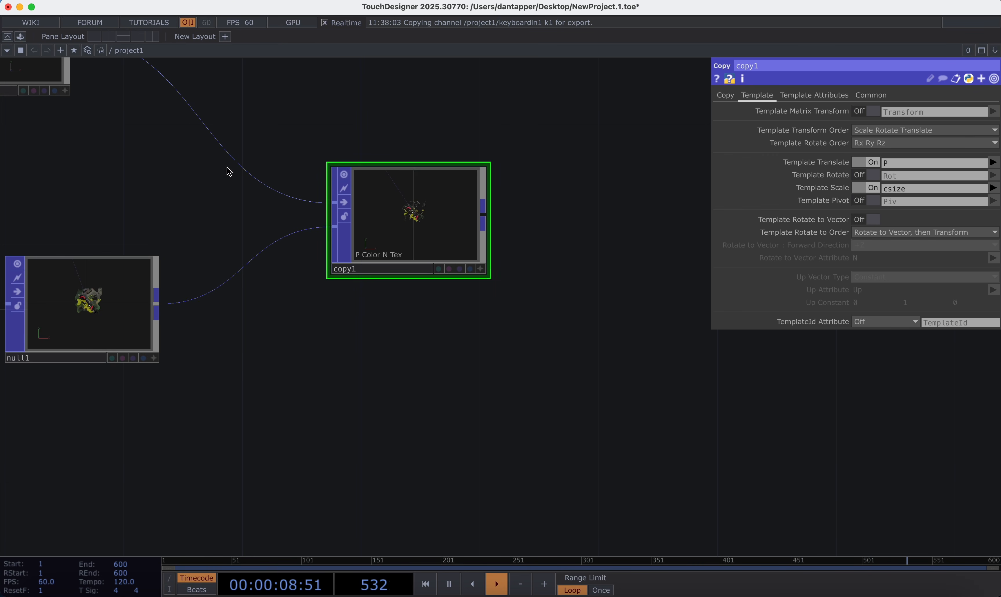
left_click(36, 89)
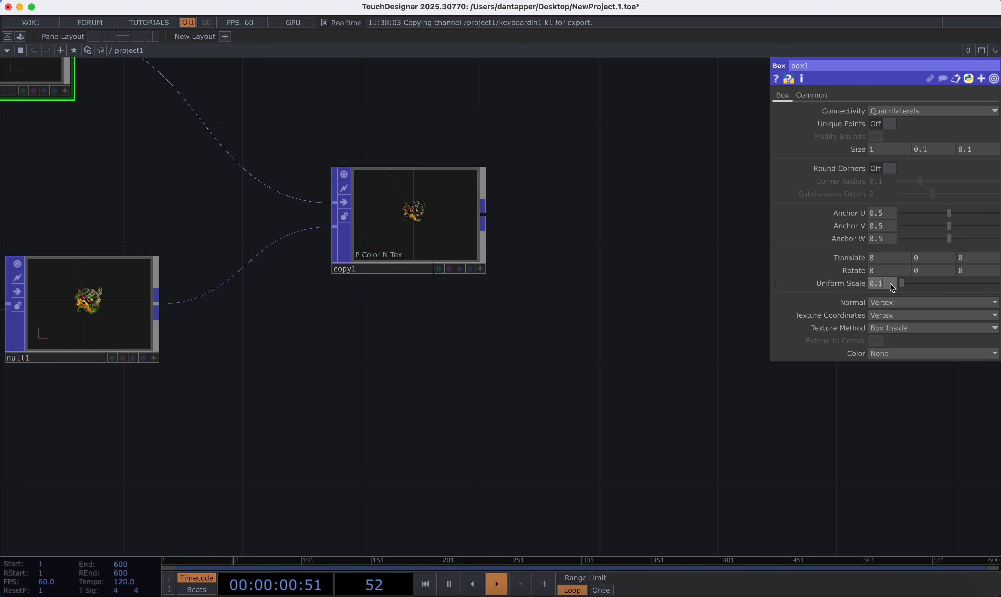
key("BackSpace")
type("2")
left_click(683, 362)
scroll(393, 209, "up", 1)
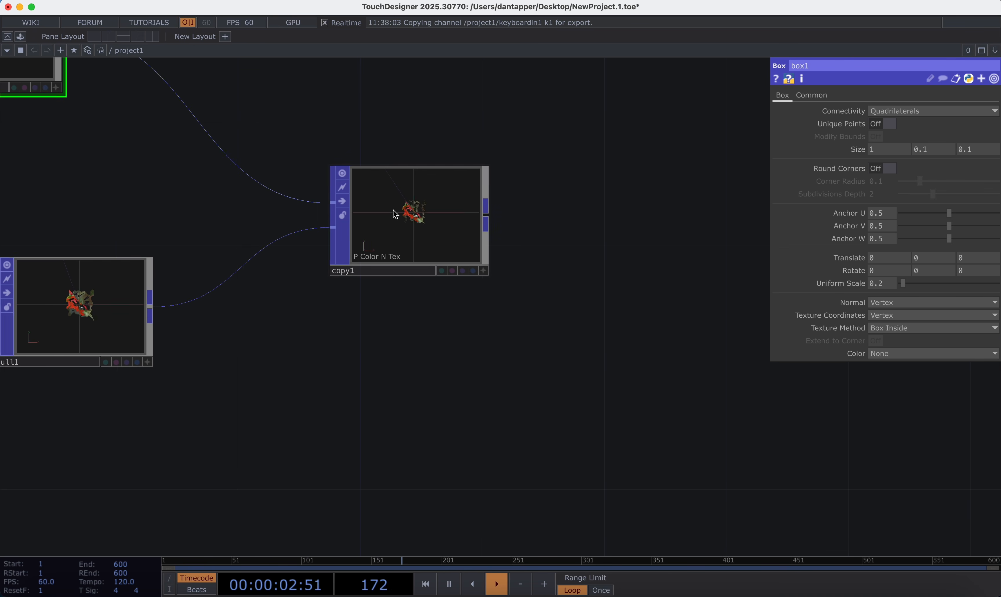
Spread the Null and Copy POPs farther apart in the network and enable Template Rotate on the Copy POP
scroll(315, 347, "down", 5)
left_click_drag(203, 358, 252, 340)
left_click(452, 282)
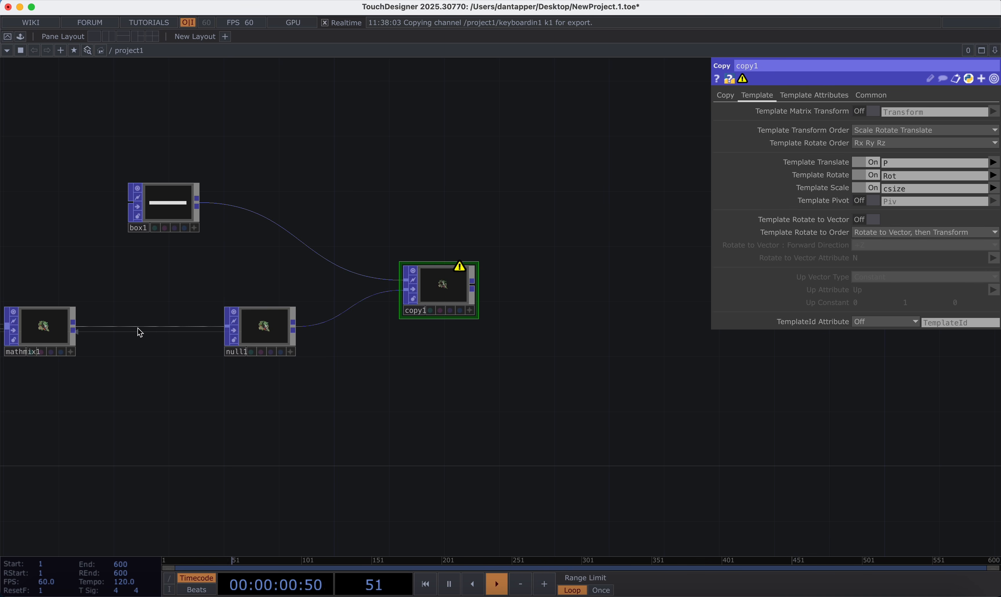
Add a fourth combine to the Math Mix POP with the A * B operation
left_click(53, 334)
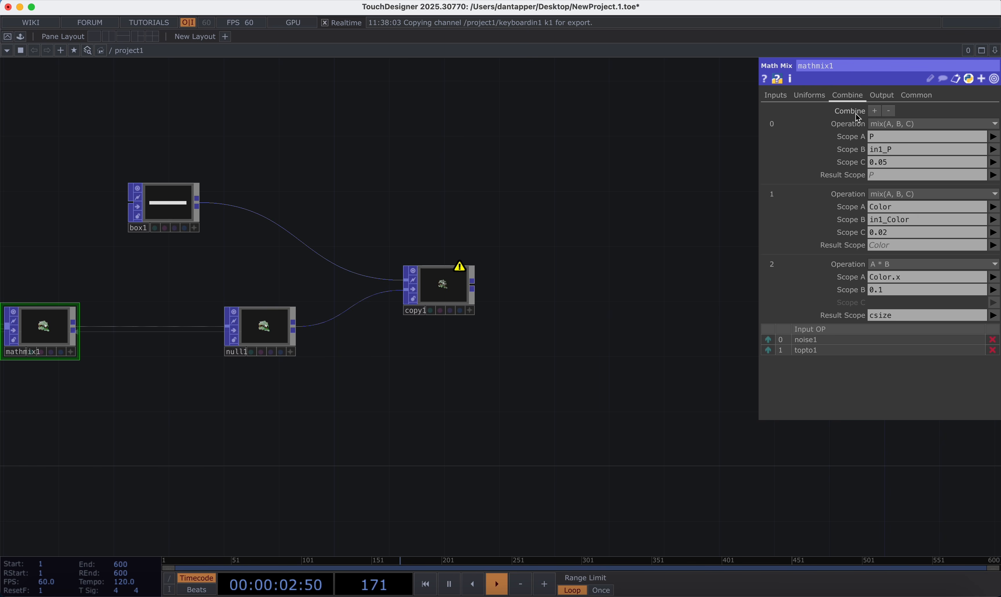
left_click(873, 111)
left_click(902, 332)
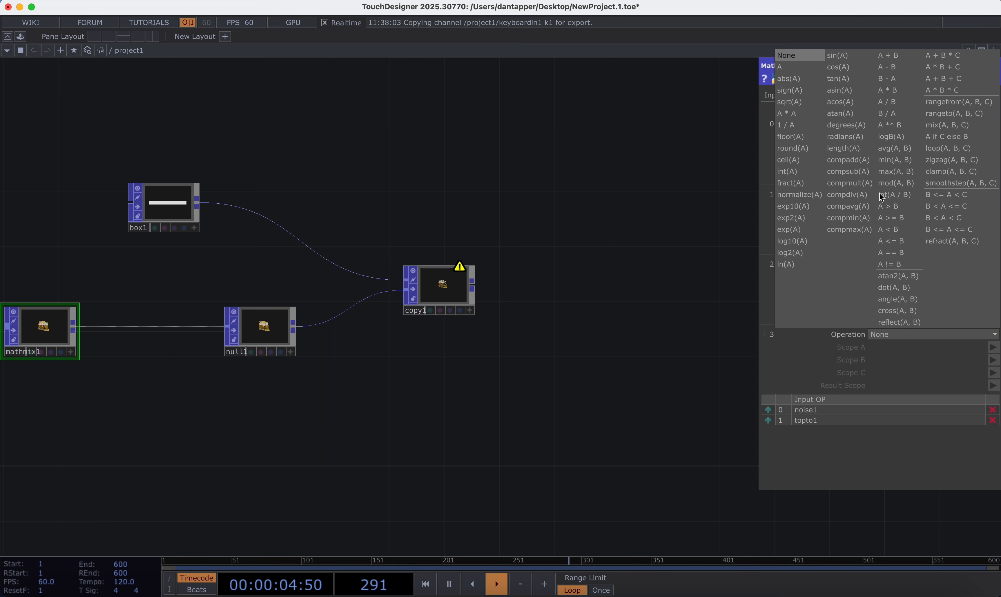
left_click(891, 91)
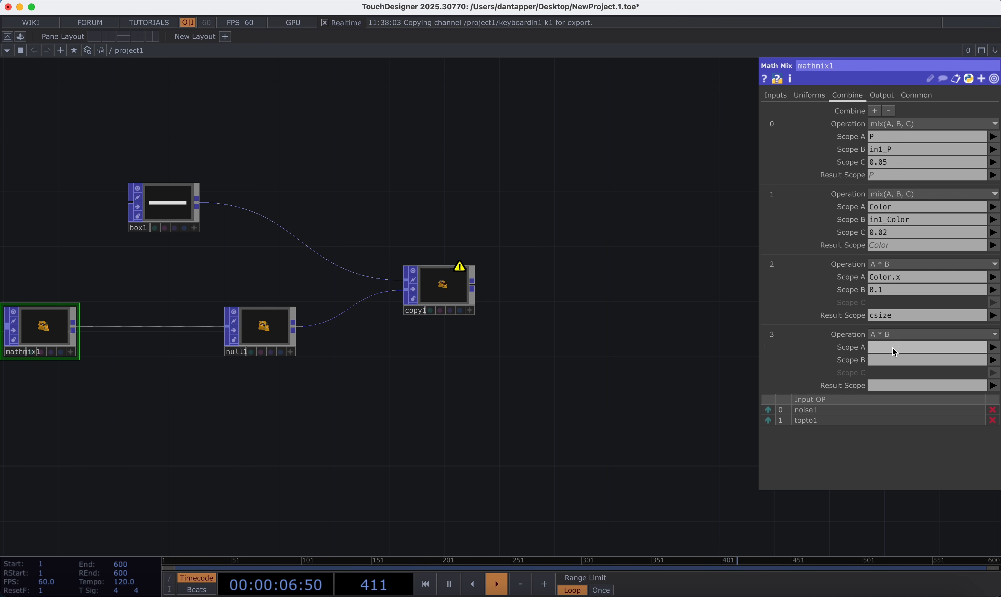
Set the fourth combine's Scope A to Color.xyz and its Result Scope to crad
left_click(930, 347)
left_click(993, 348)
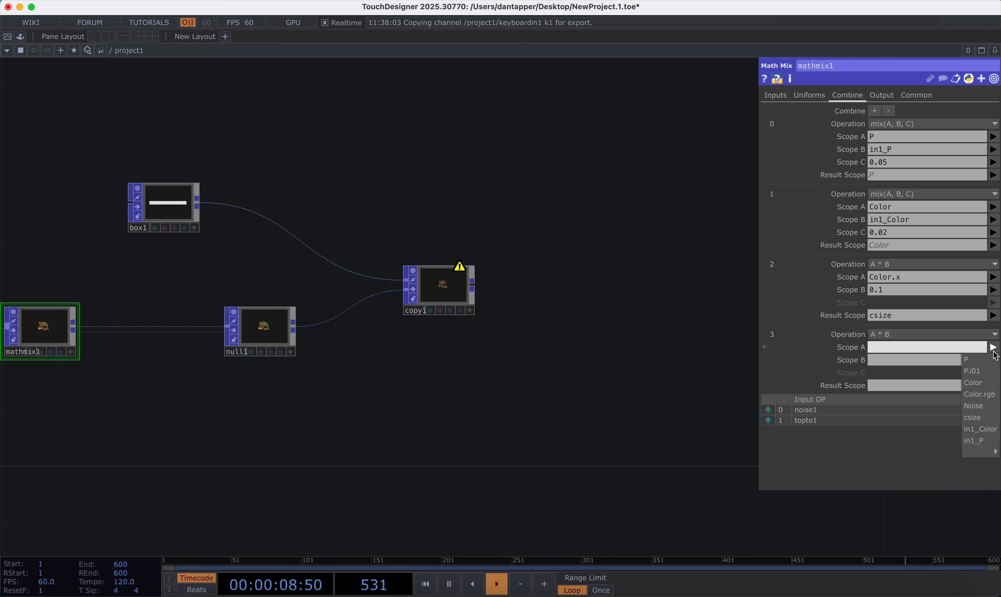
left_click(979, 384)
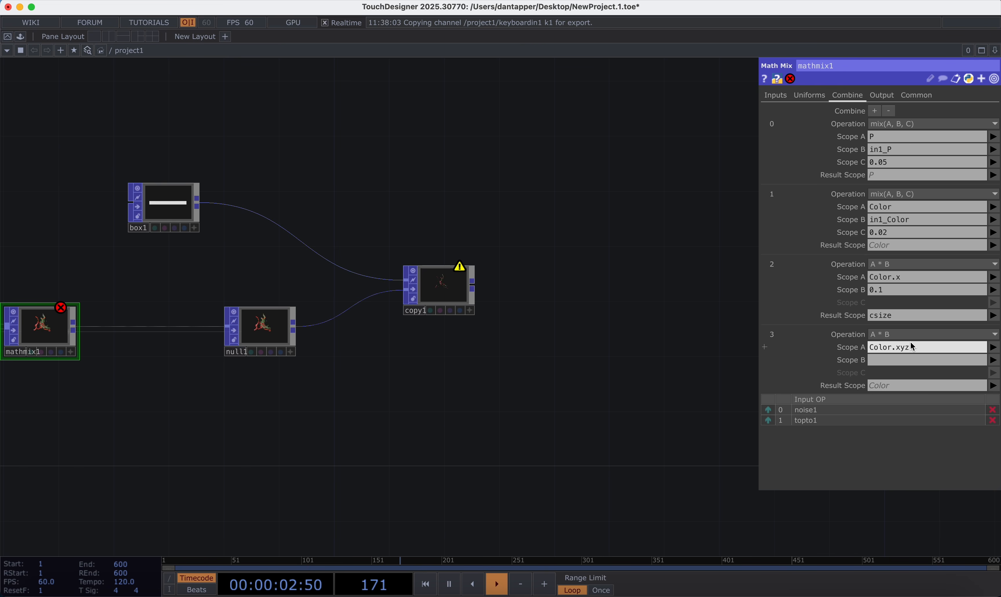
key("Return")
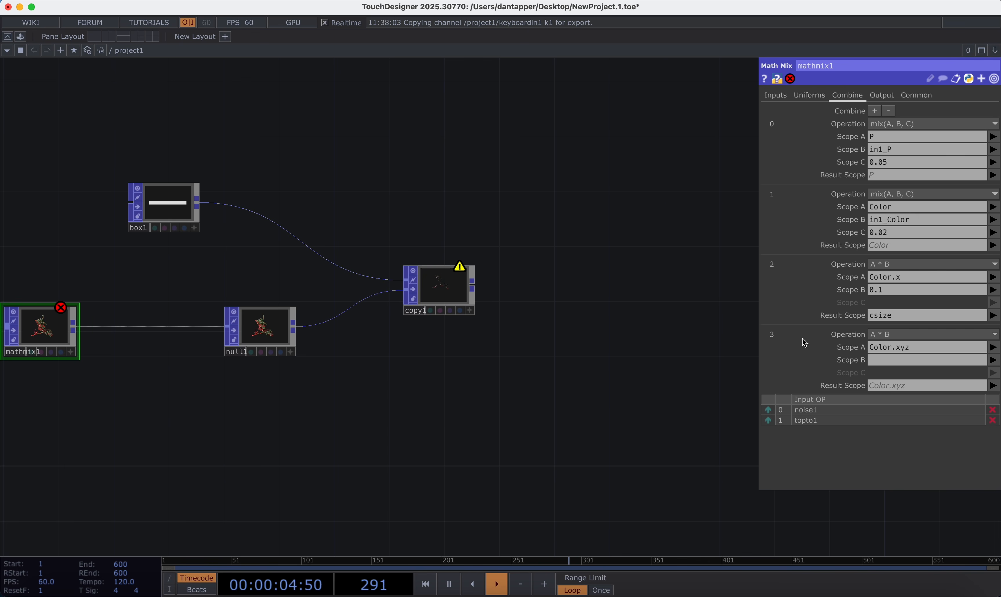
left_click(905, 384)
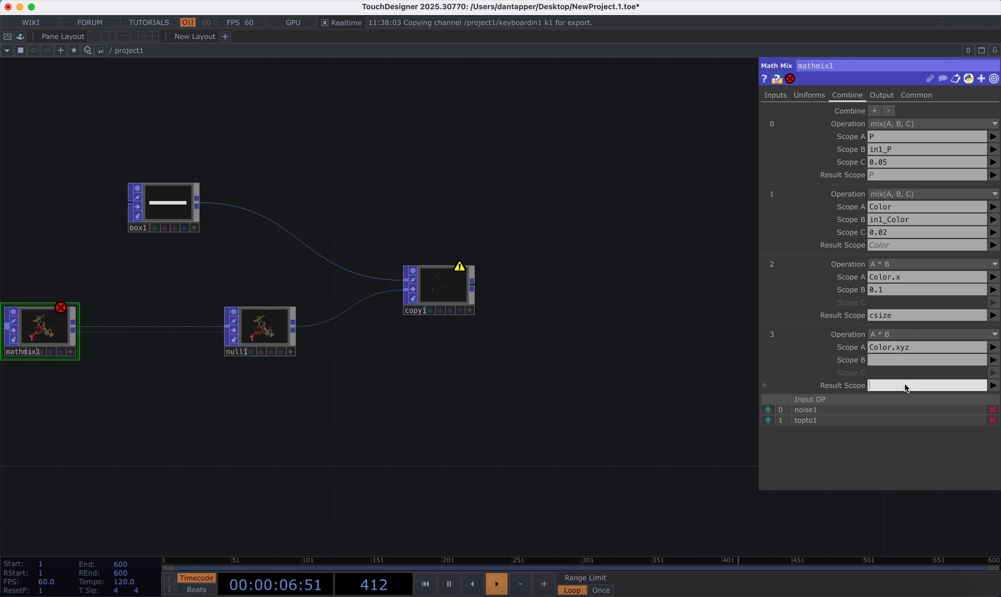
type("crads")
key("BackSpace")
key("Return")
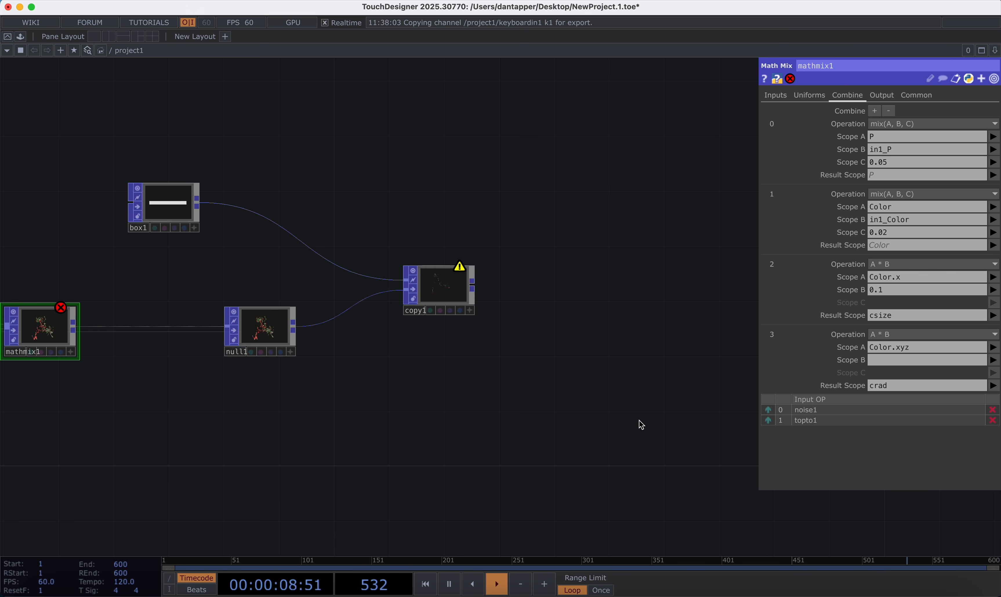
Create a float uniform named cmult with value 180 in the Math Mix POP and use it as the fourth combine's Scope B
left_click(817, 95)
left_click(887, 125)
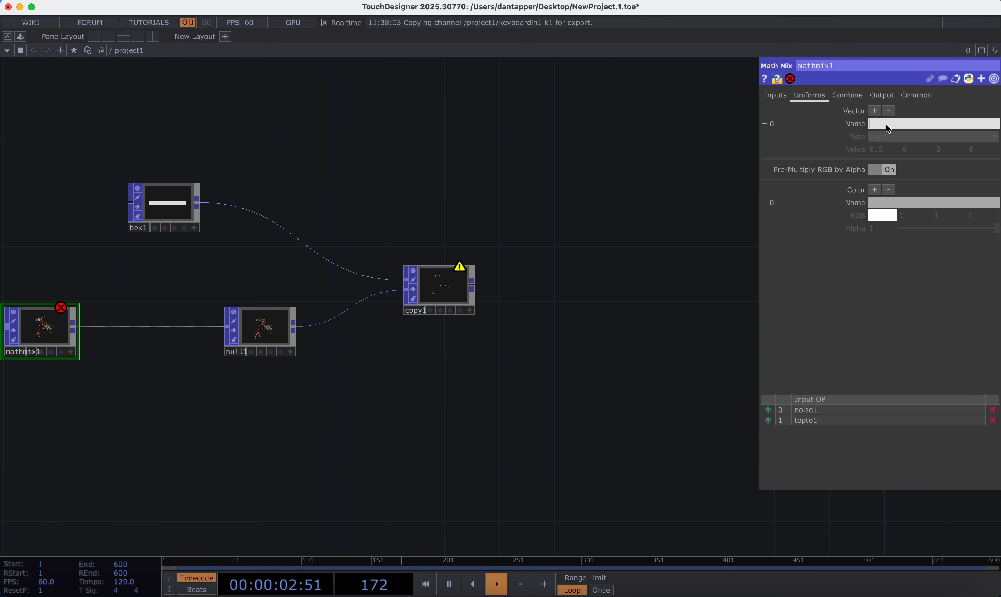
type("cmult")
key("Return")
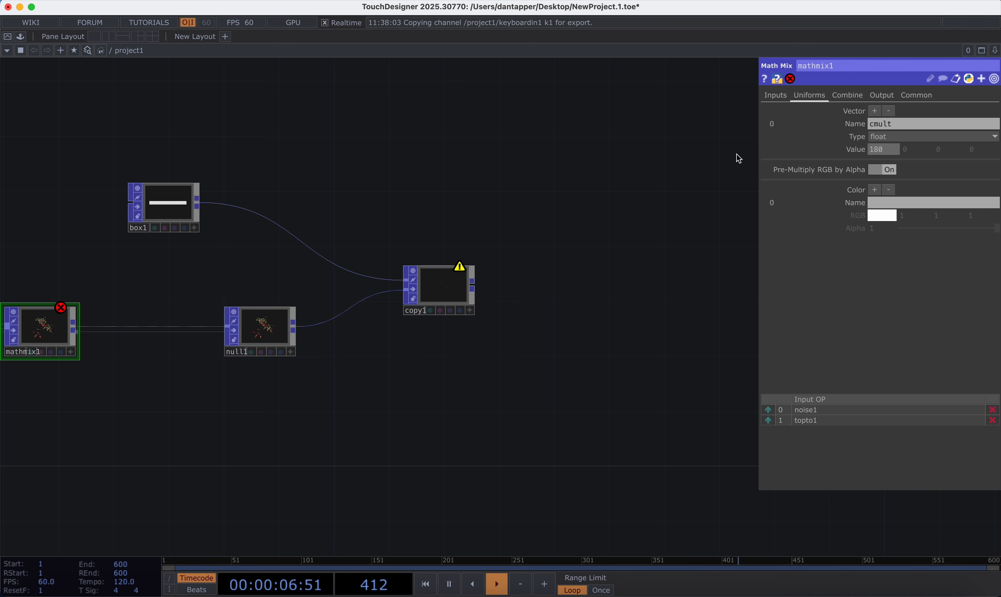
left_click(846, 95)
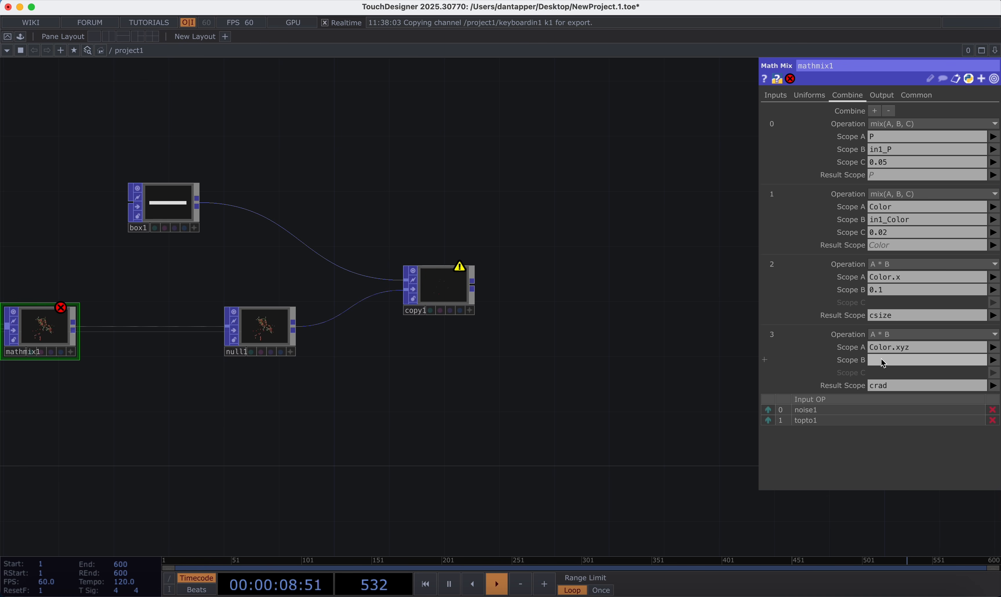
left_click(880, 360)
key("Return")
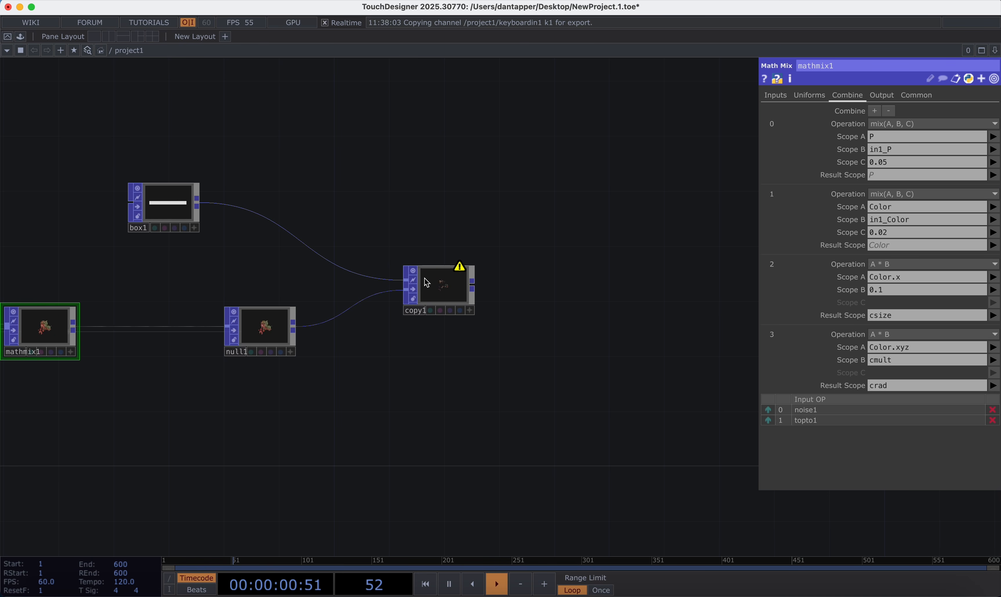
Change the fourth combine's Result Scope in the Math Mix POP to crad.xyz
left_click(446, 286)
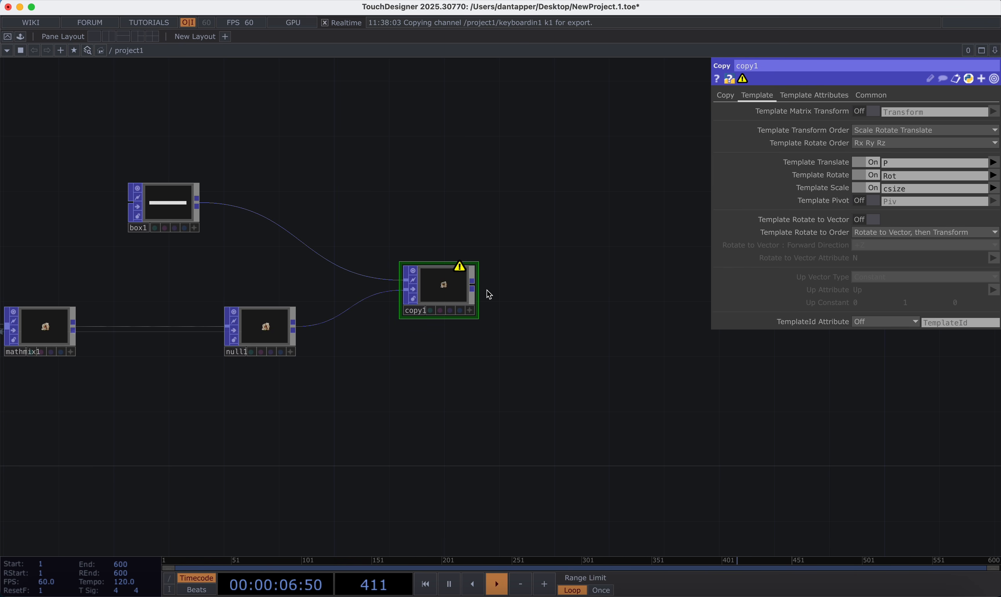
left_click(11, 337)
scroll(231, 292, "left", 5)
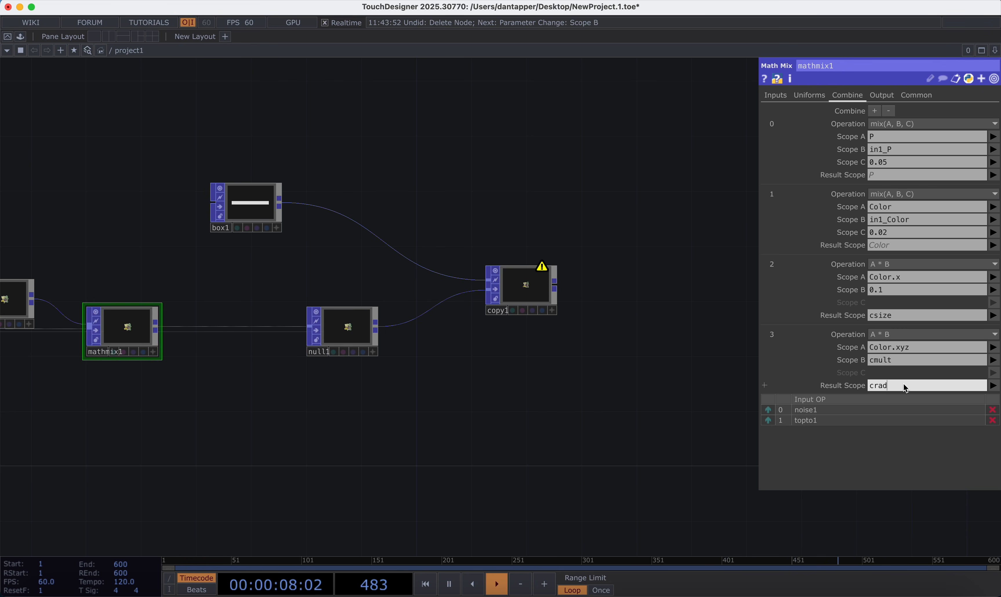
type("yz")
key("Return")
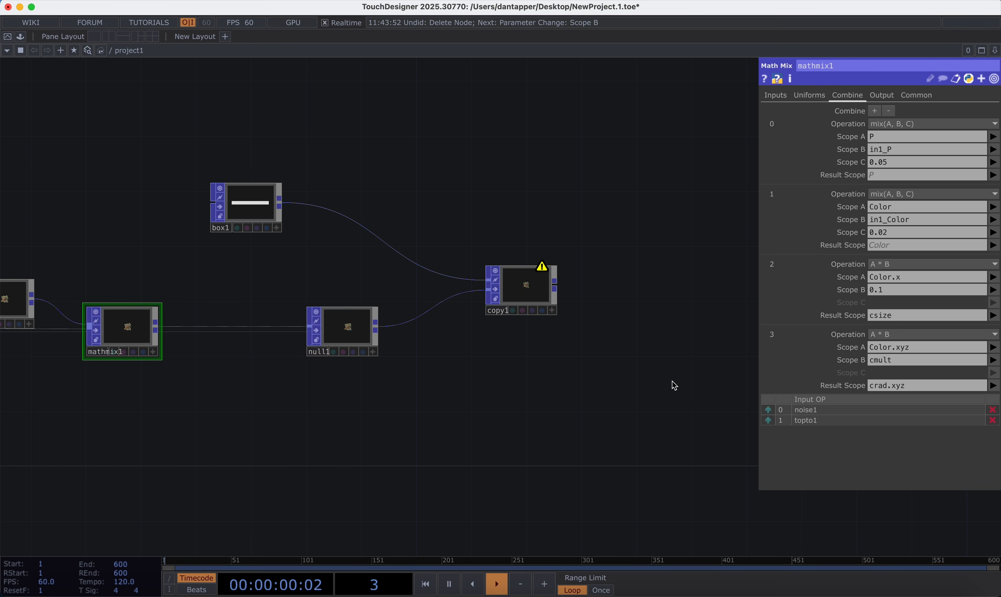
Drive the Copy POP's Template Rotate with the crad attribute and inspect the rotated boxes up close
left_click(527, 294)
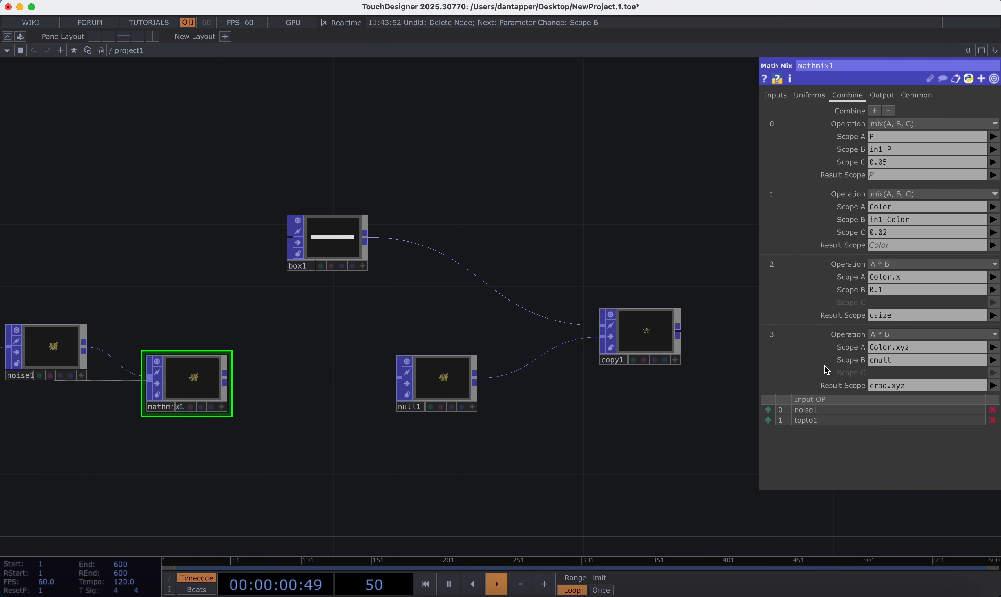
scroll(623, 337, "up", 10)
left_click_drag(494, 114, 288, 115)
scroll(550, 357, "up", 10)
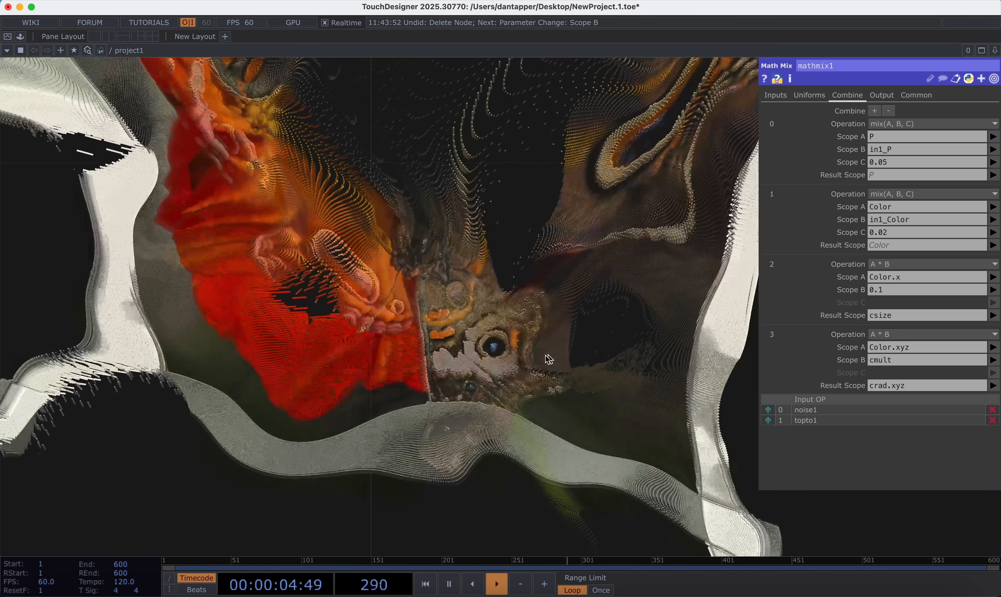
scroll(408, 171, "down", 5)
scroll(407, 171, "down", 10)
Enable Template Rotate to Vector on the Copy POP and set its vector attribute to Noise
left_click(408, 172)
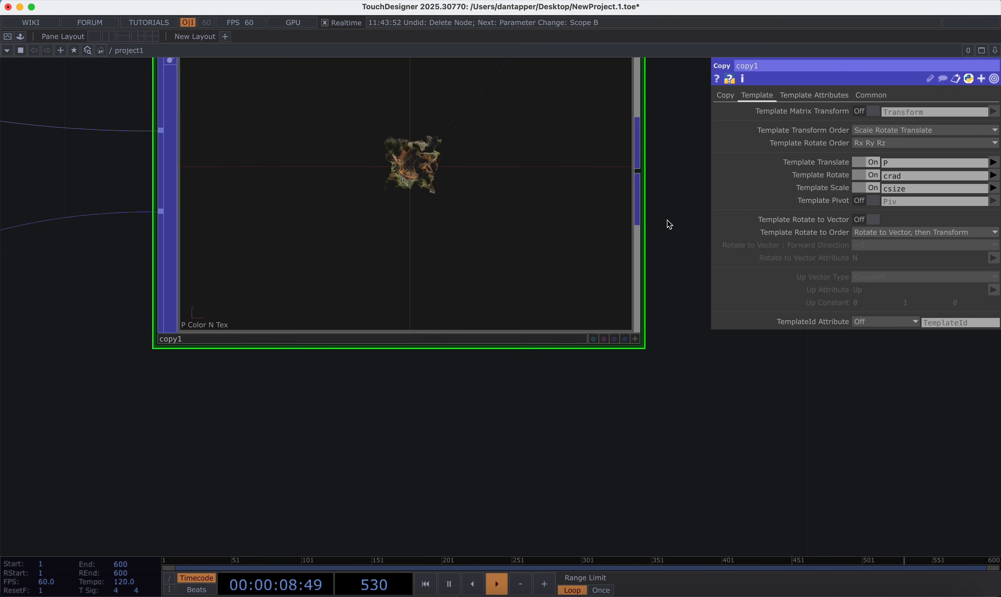
left_click(874, 220)
scroll(468, 203, "up", 5)
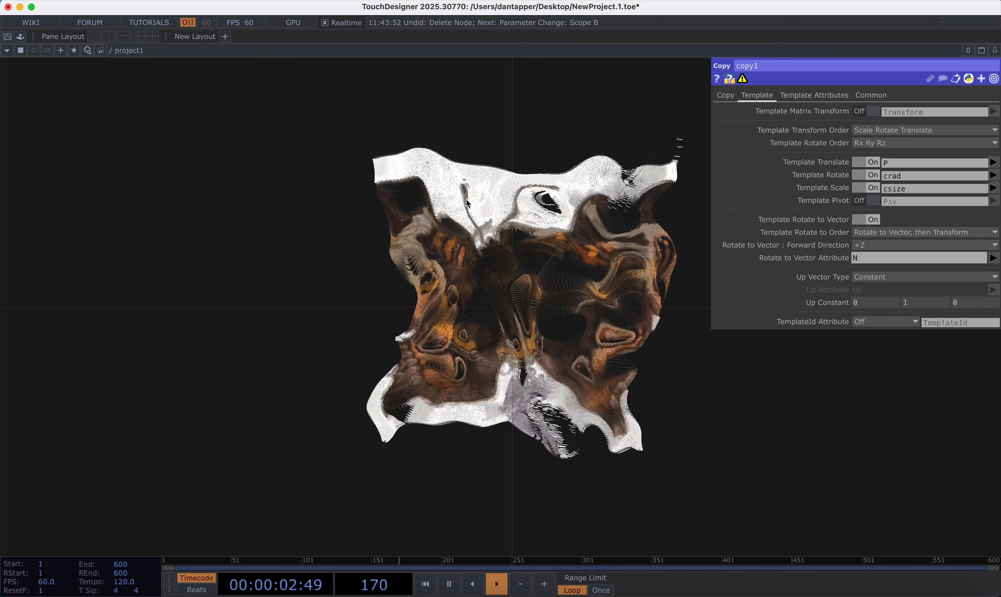
scroll(550, 225, "up", 5)
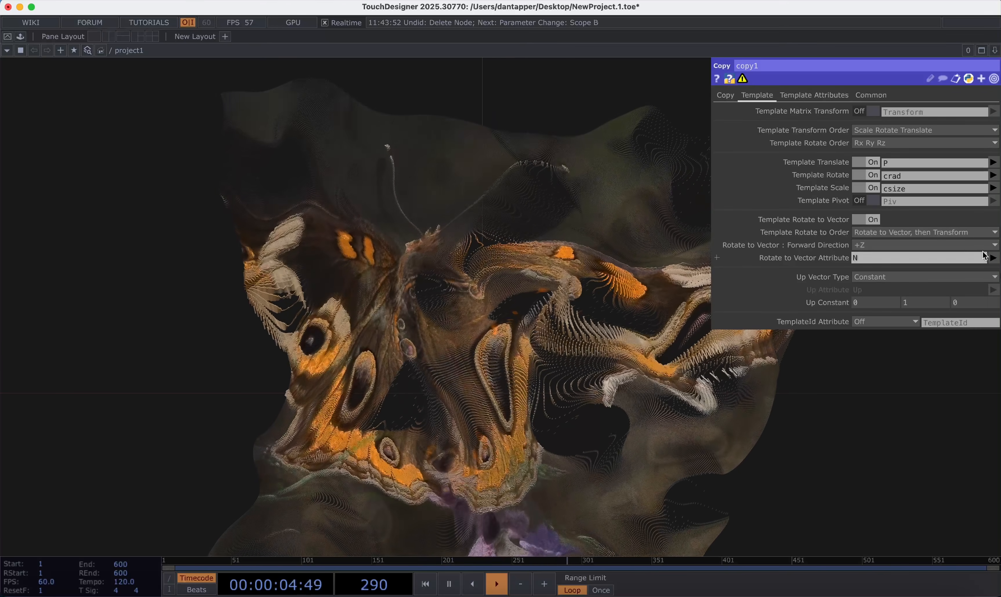
left_click(993, 258)
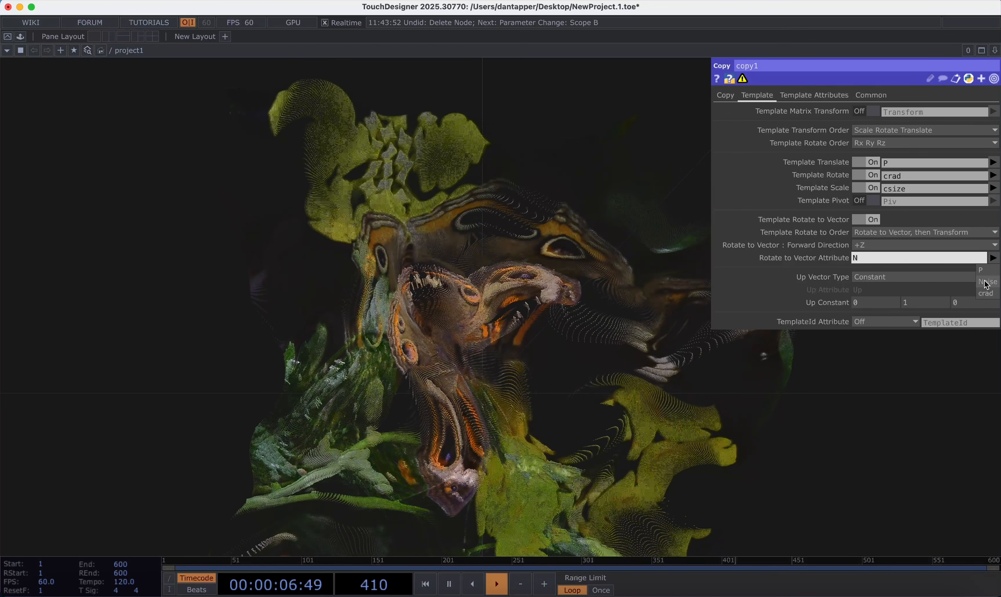
left_click(987, 282)
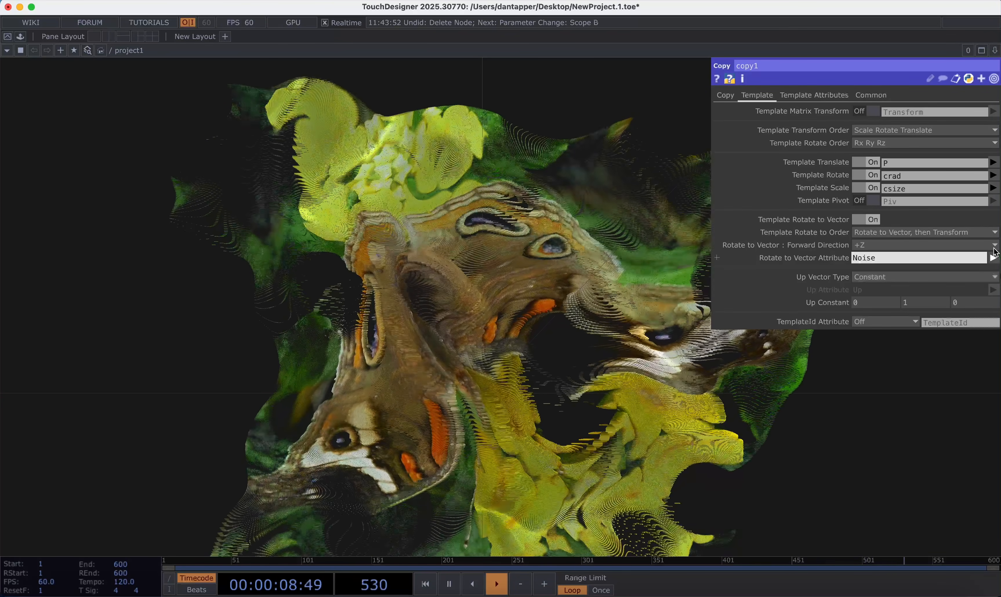
Try +X as the Copy POP's Rotate to Vector forward direction and undo the change
left_click(994, 246)
left_click(859, 258)
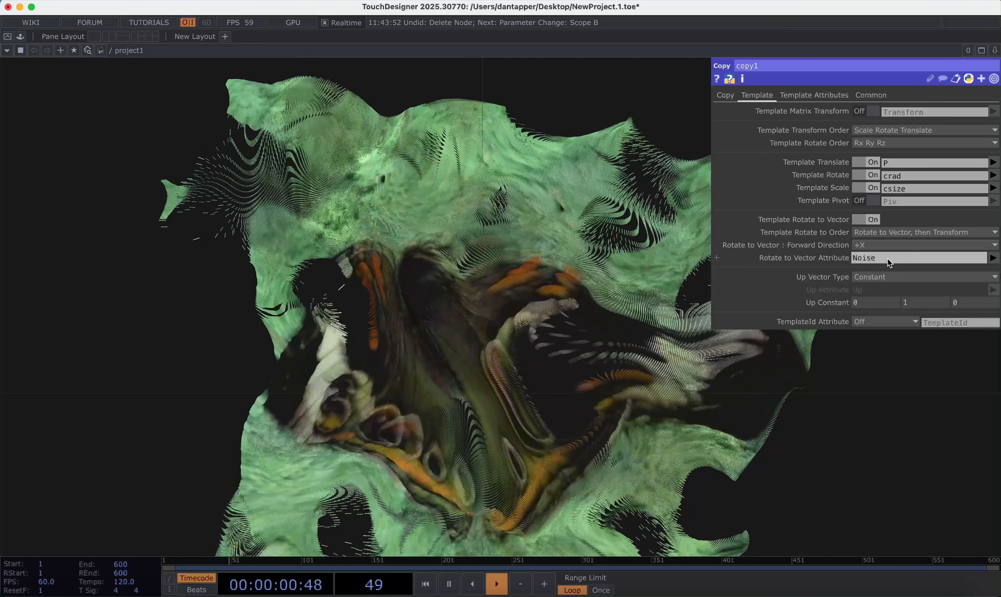
left_click(992, 245)
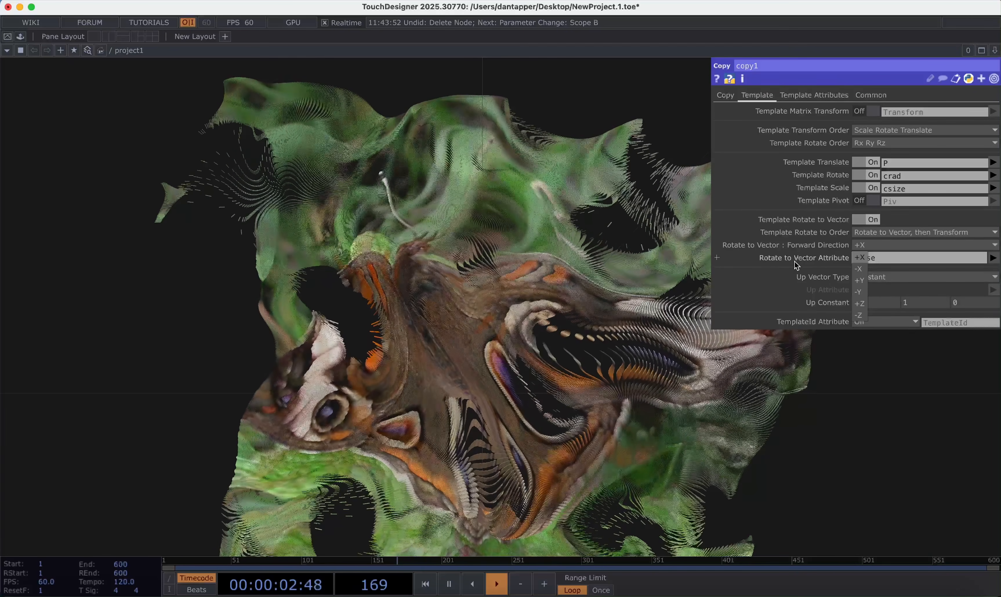
left_click(656, 253)
key("super+z")
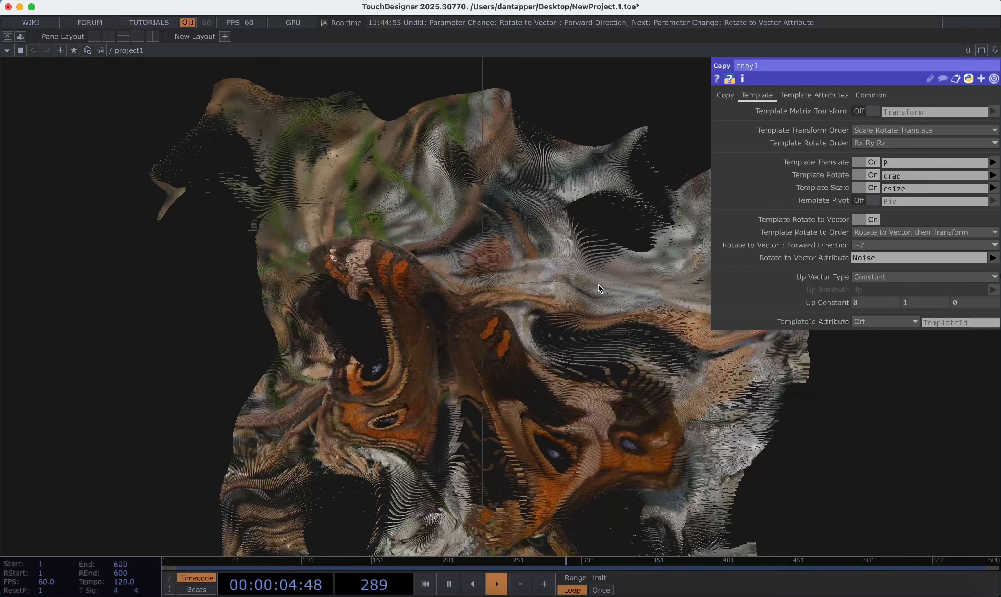
Try P and crad as the Copy POP's Rotate to Vector attribute, and switch it back to Noise
left_click(992, 258)
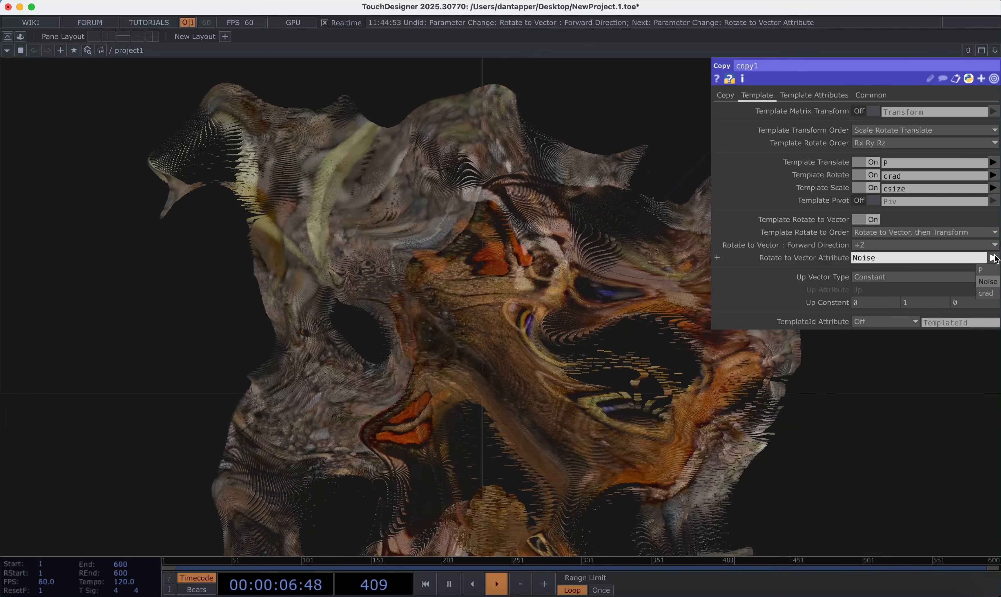
left_click(983, 269)
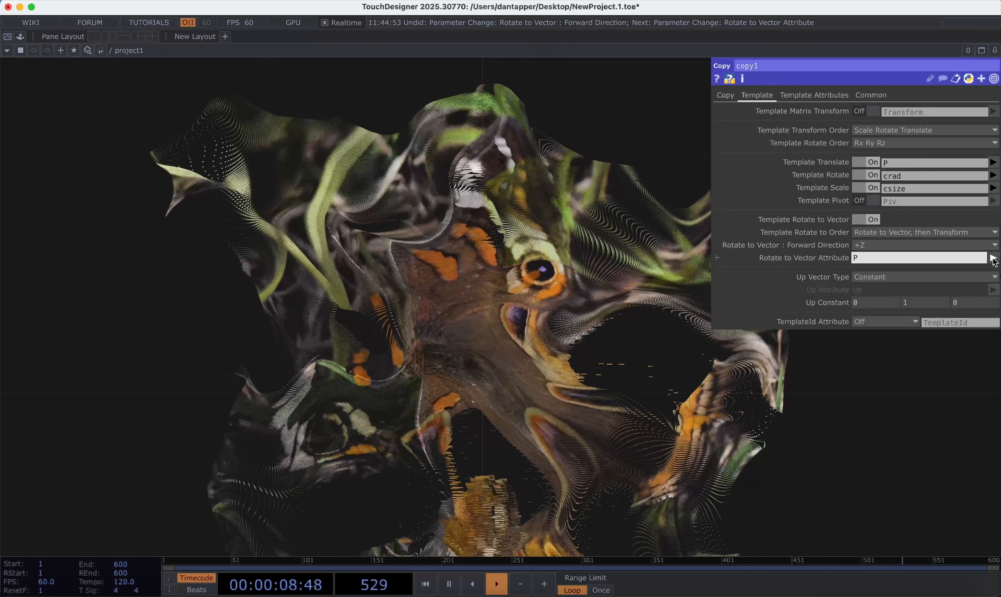
left_click(992, 258)
left_click(991, 295)
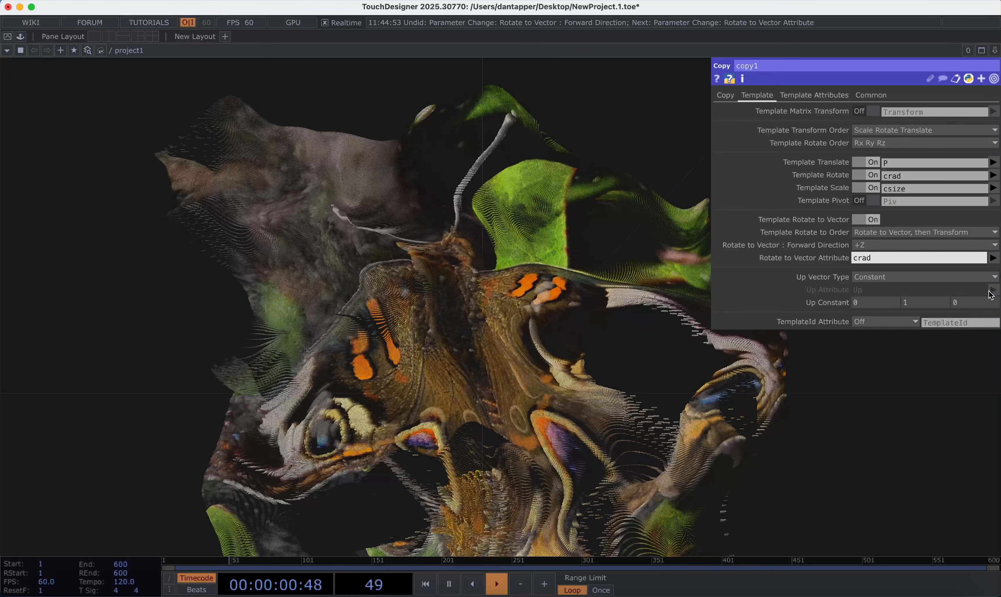
left_click(993, 258)
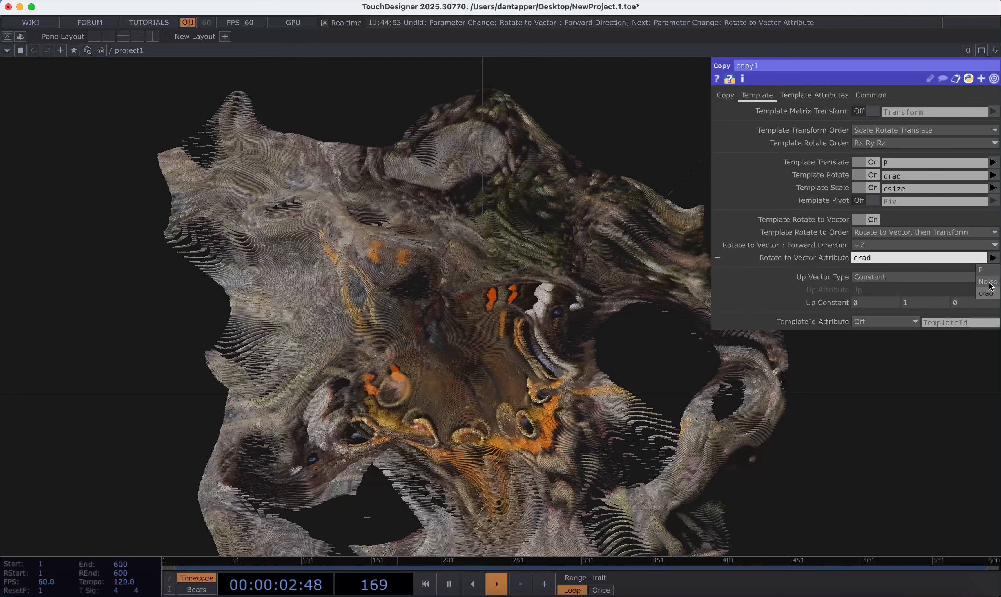
left_click(988, 282)
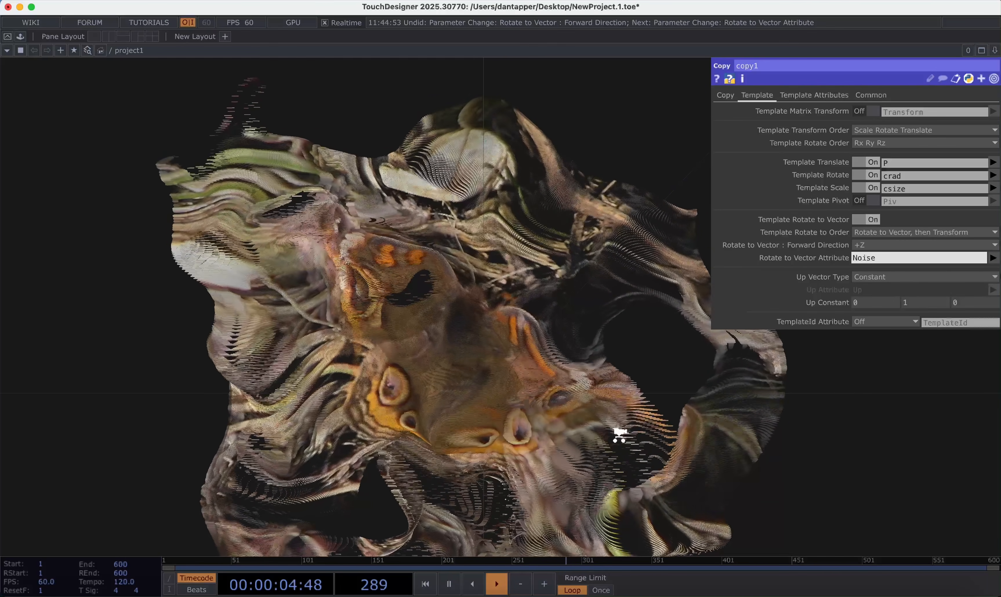
Set the Math Mix POP's cmult uniform to 360 and inspect the Copy POP's output up close
scroll(619, 434, "down", 6)
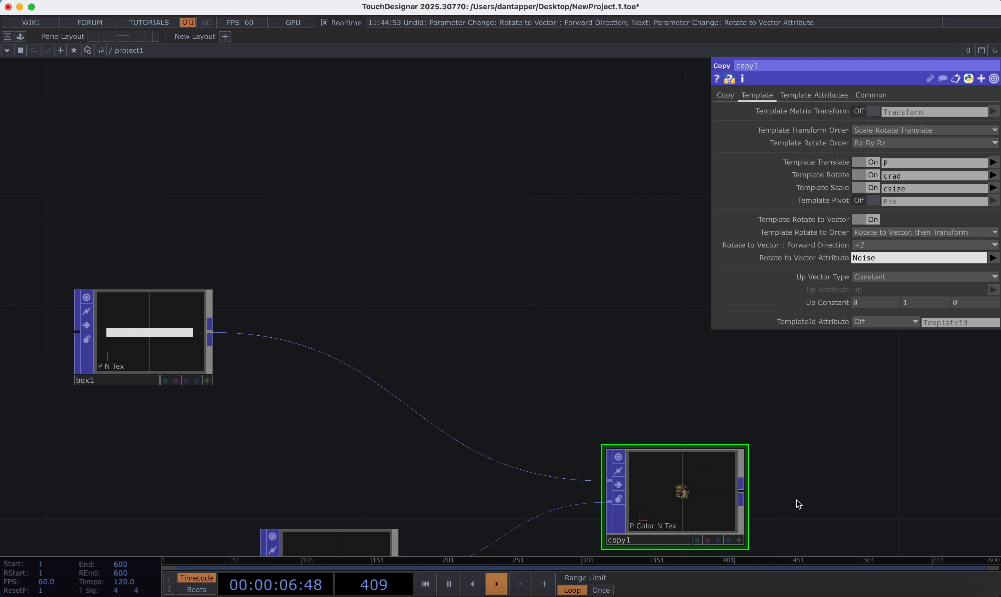
left_click_drag(774, 458, 635, 285)
scroll(353, 398, "down", 7)
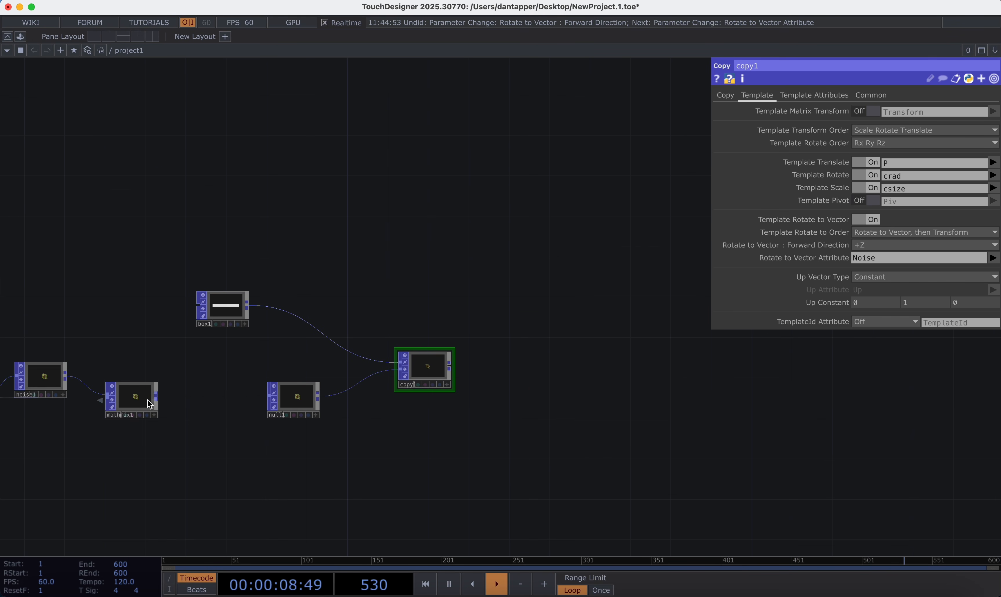
left_click(149, 404)
left_click(809, 95)
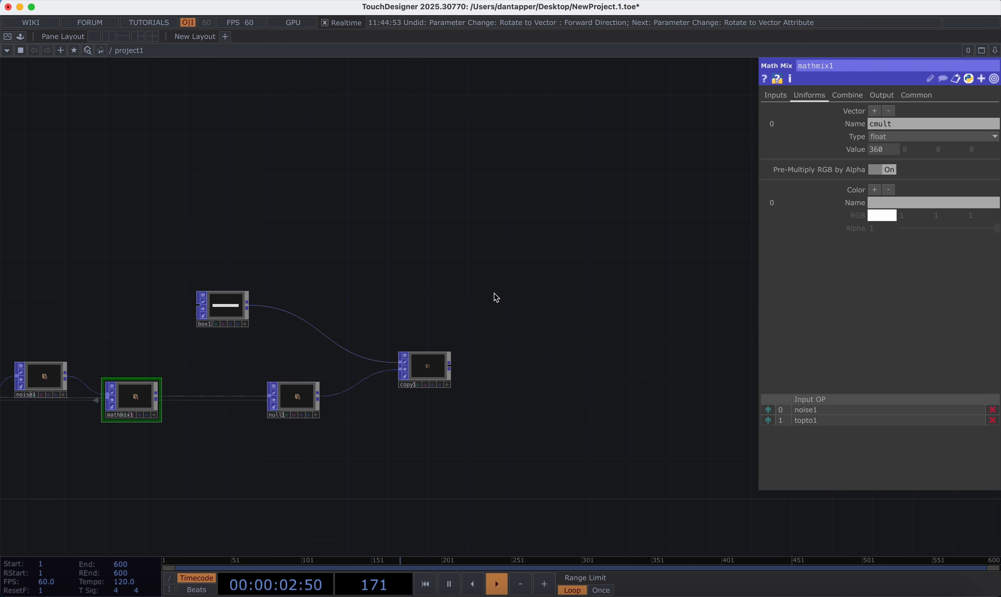
scroll(420, 380, "up", 10)
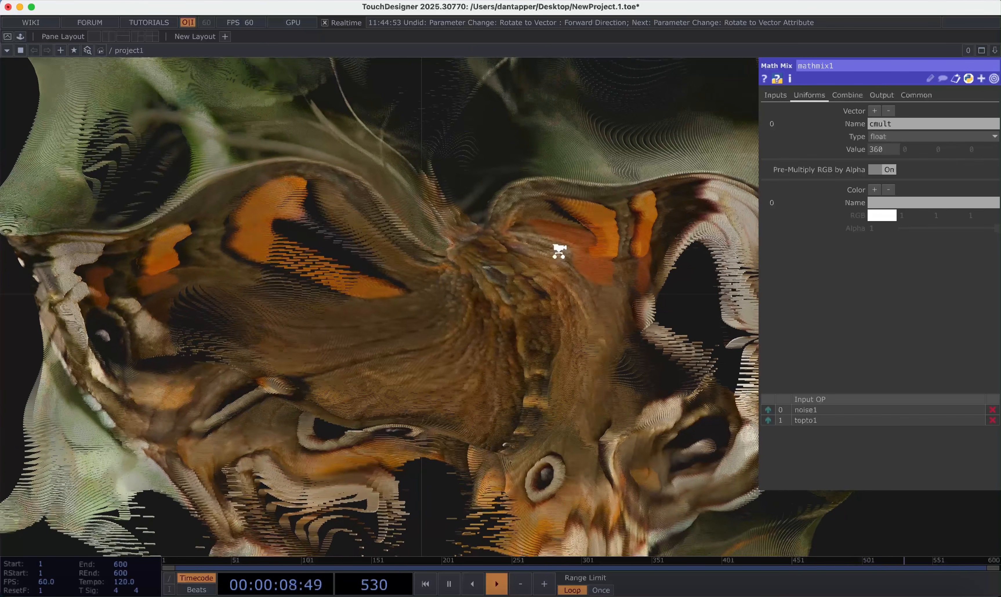
scroll(560, 252, "down", 5)
scroll(560, 255, "down", 5)
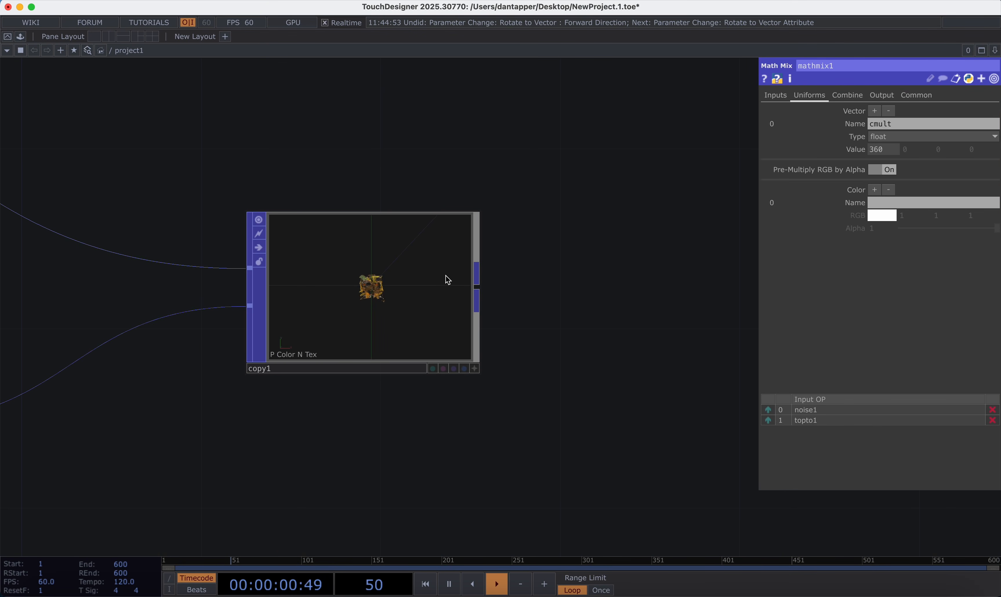
Add a Null POP after the Copy POP
left_click(410, 296)
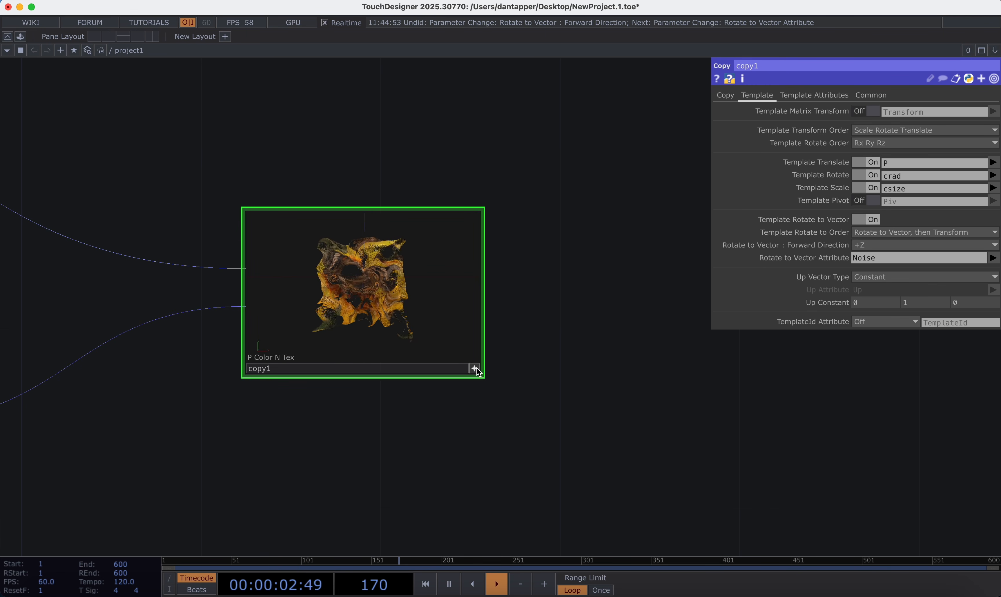
scroll(516, 327, "down", 5)
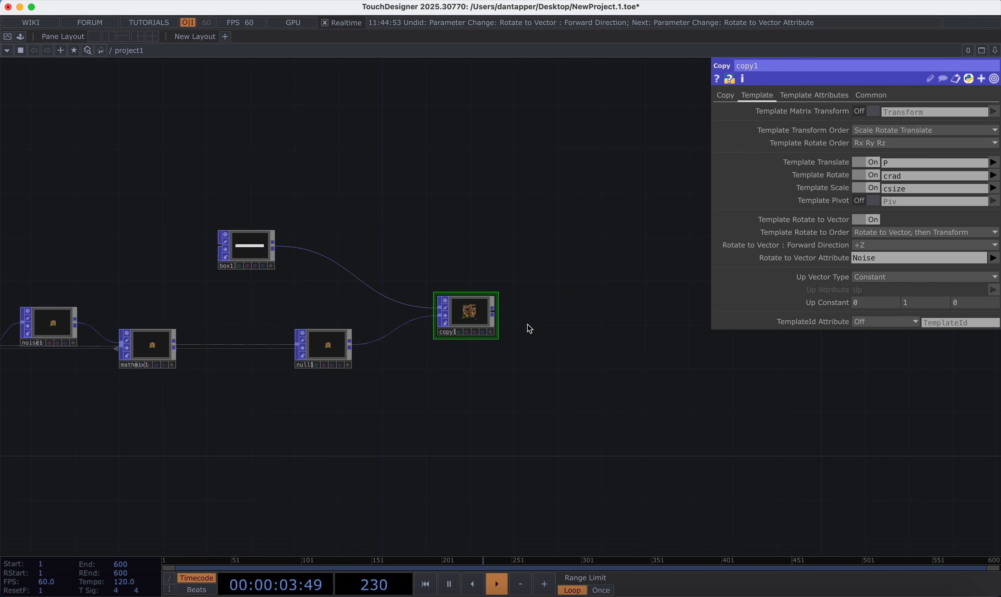
left_click(494, 312)
left_click(657, 310)
type("nu")
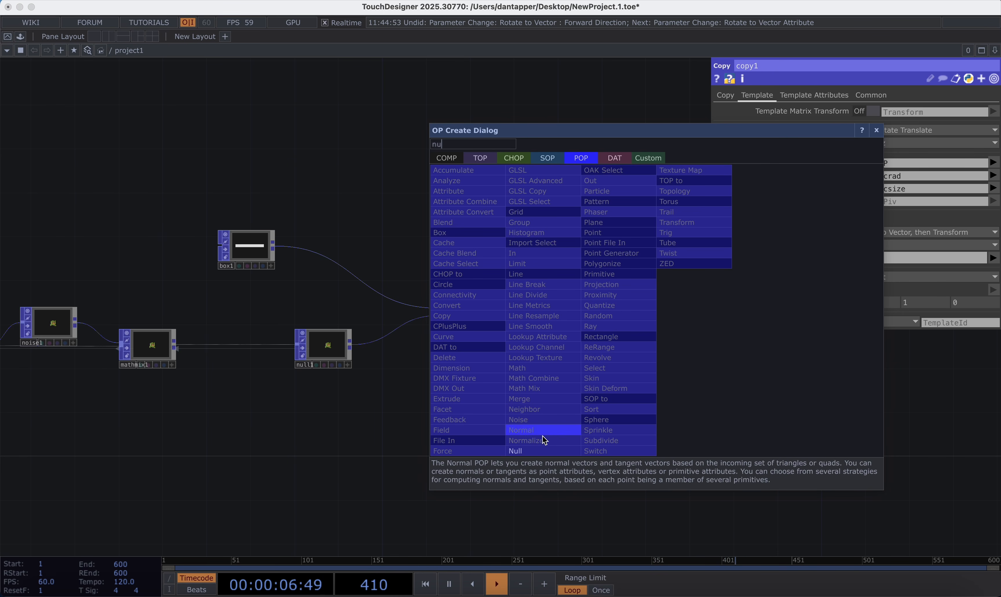
left_click(532, 454)
left_click(601, 323)
left_click_drag(652, 335, 457, 325)
Connect a new Geometry COMP to the output of the Null POP that follows the Copy POP
left_click(436, 324)
left_click(621, 272)
type("ge")
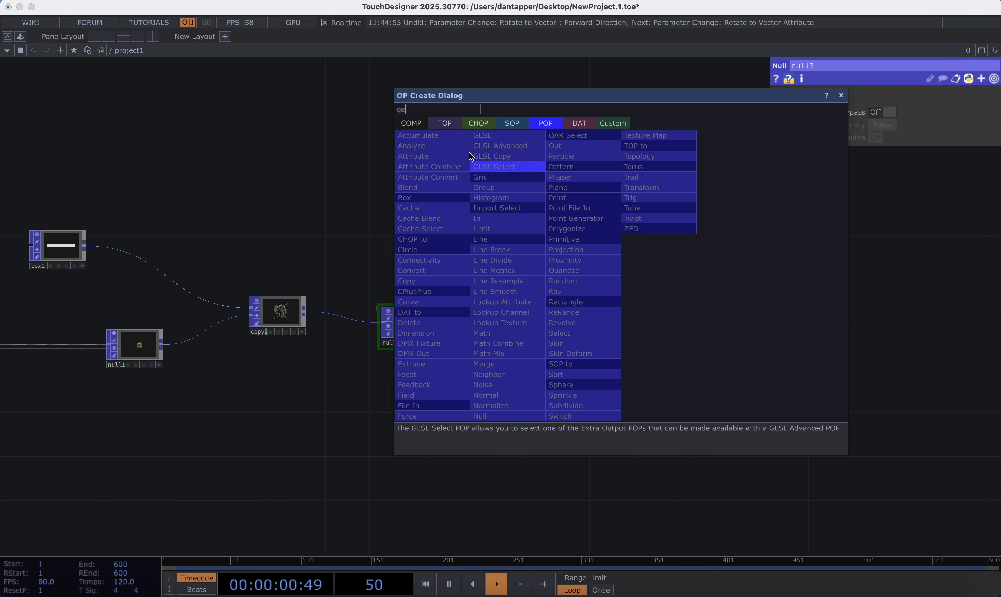
left_click(411, 122)
left_click(418, 220)
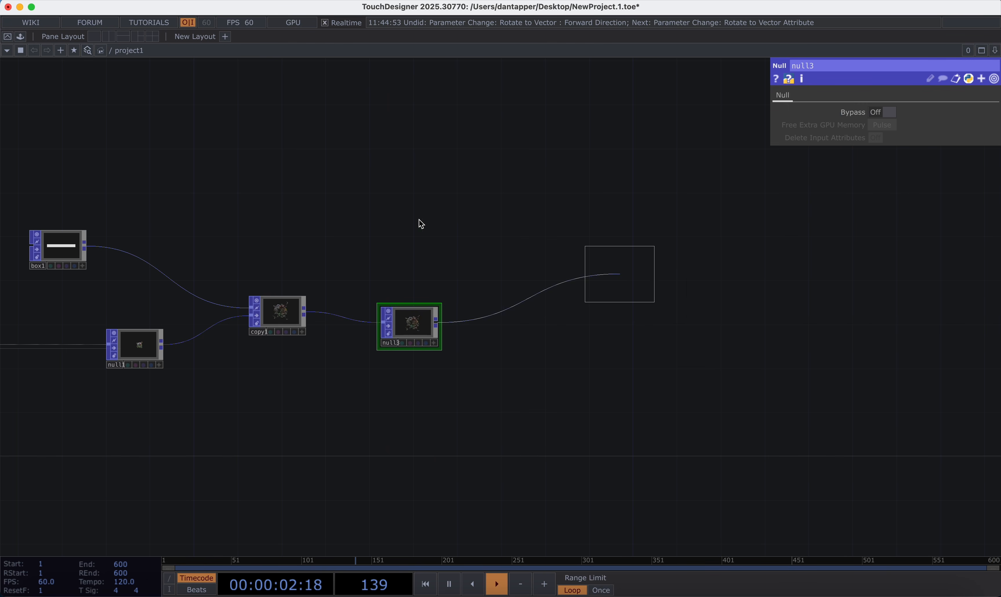
left_click(659, 289)
left_click_drag(655, 361, 557, 359)
Add a Render TOP beside the Geometry COMP
key("Tab")
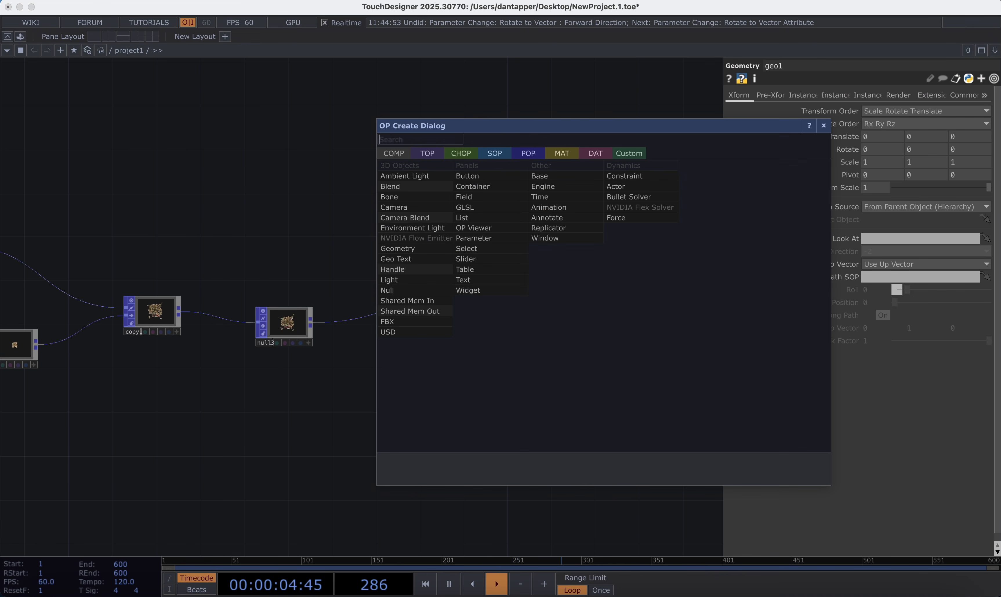
type("re")
left_click(426, 154)
left_click(644, 301)
left_click(646, 303)
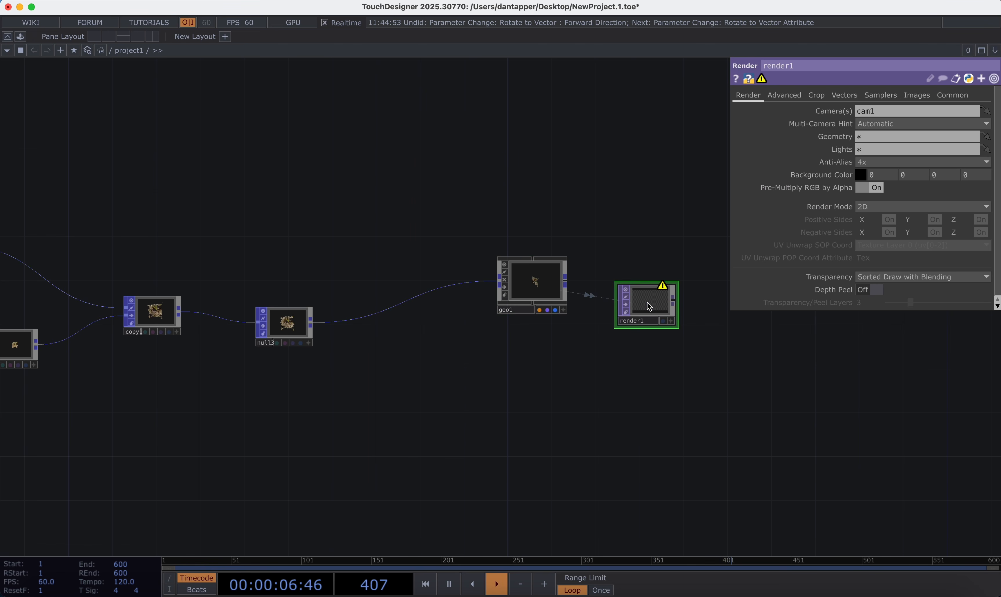
Add the palette's cameraViewport component above the Render TOP and set it as the Render TOP's camera
key("Tab")
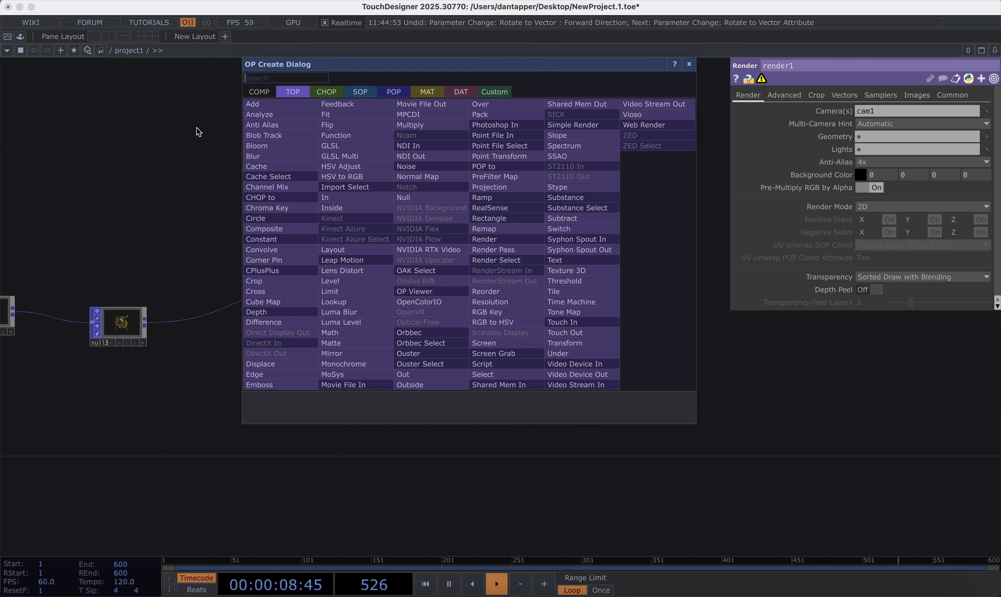
key("Escape")
left_click(20, 36)
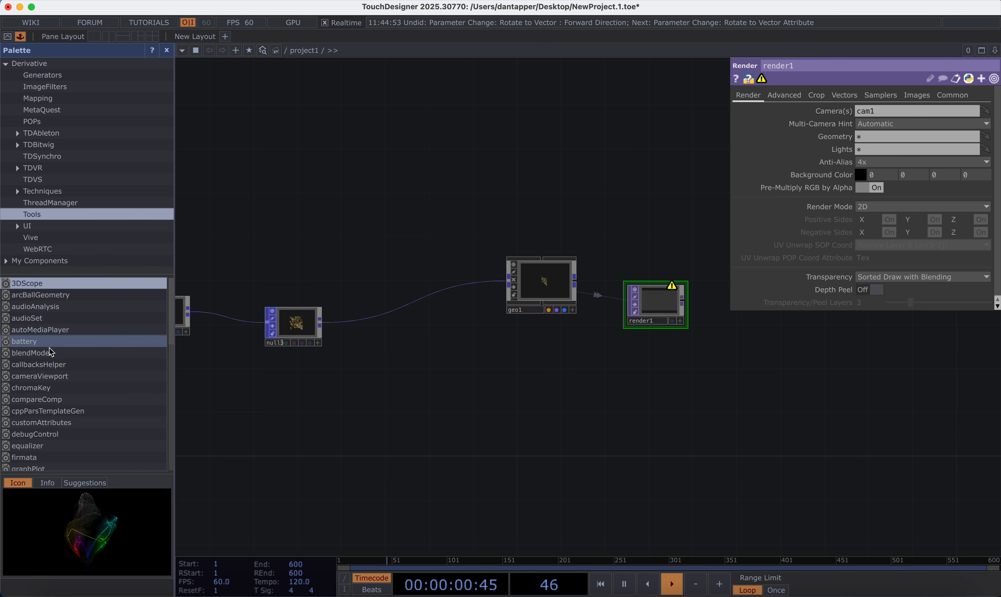
left_click_drag(39, 376, 647, 203)
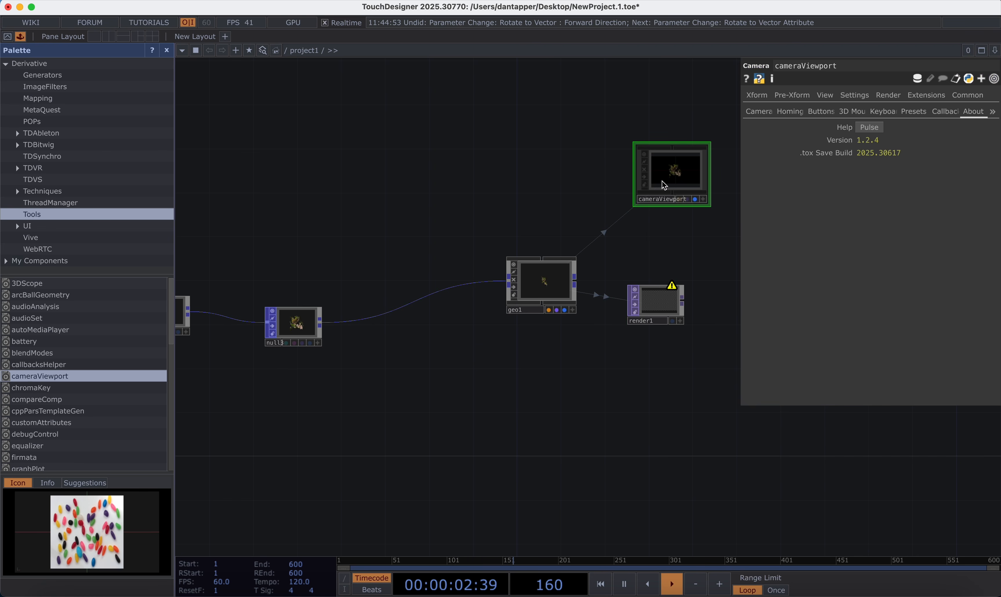
left_click(648, 293)
left_click_drag(845, 116, 872, 110)
left_click(167, 51)
left_click_drag(703, 160, 578, 183)
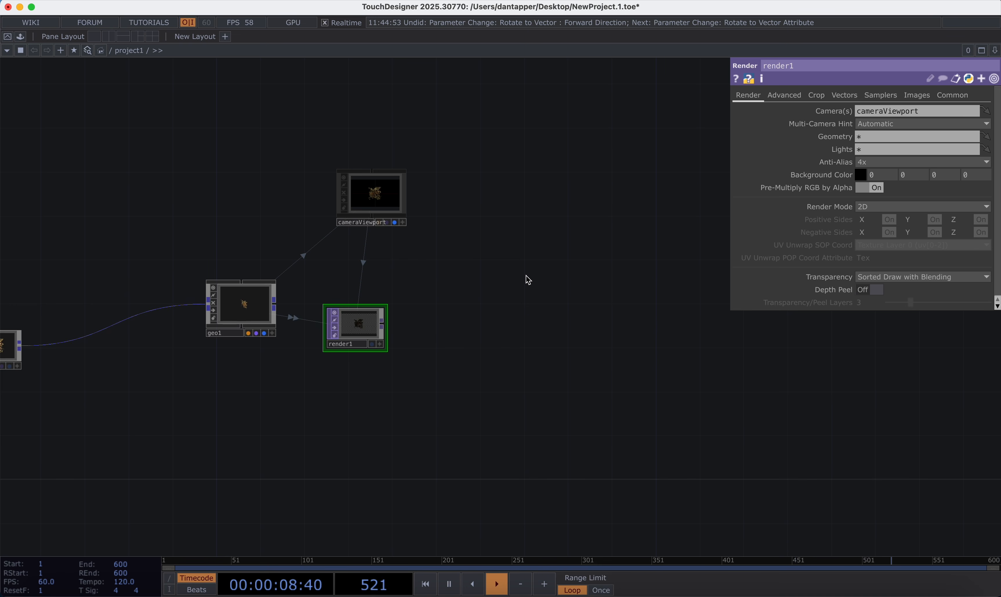
Split the workspace to show the project's output in a second pane, and connect an Out TOP to the Render TOP
key("alt+bracketleft")
key("alt+2")
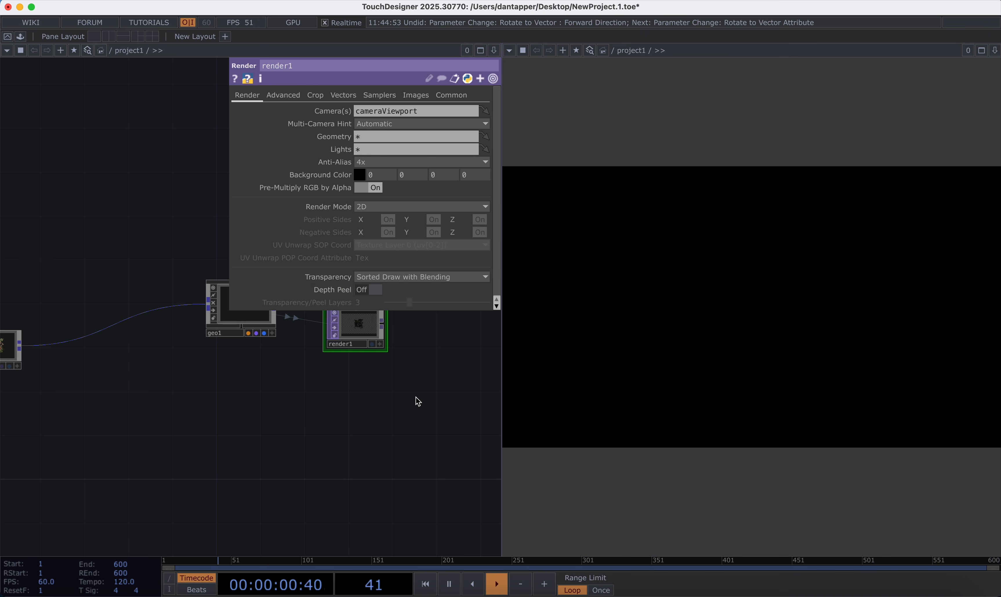
left_click_drag(416, 358, 273, 456)
left_click(358, 424)
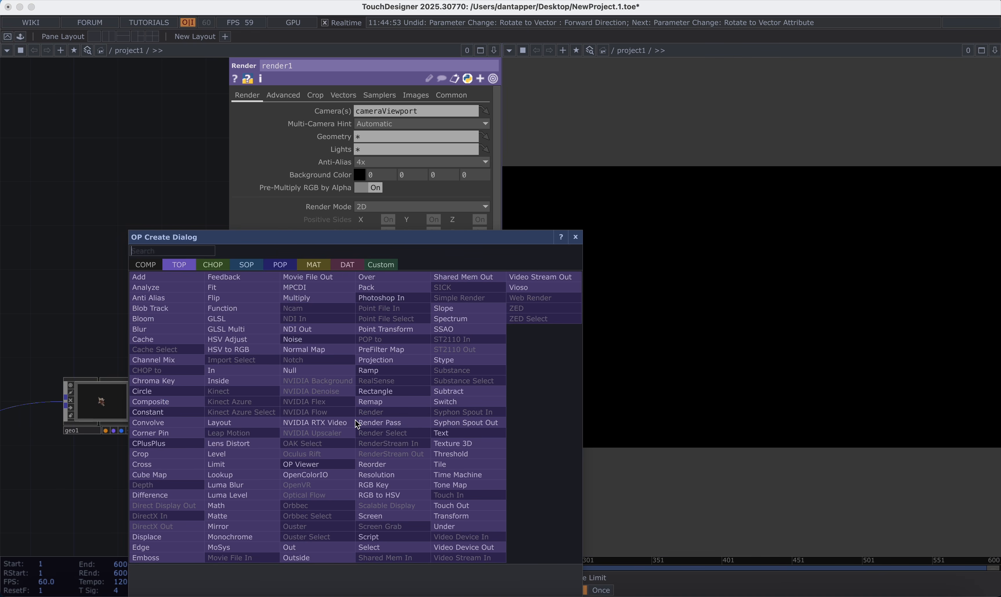
left_click(305, 542)
left_click(325, 451)
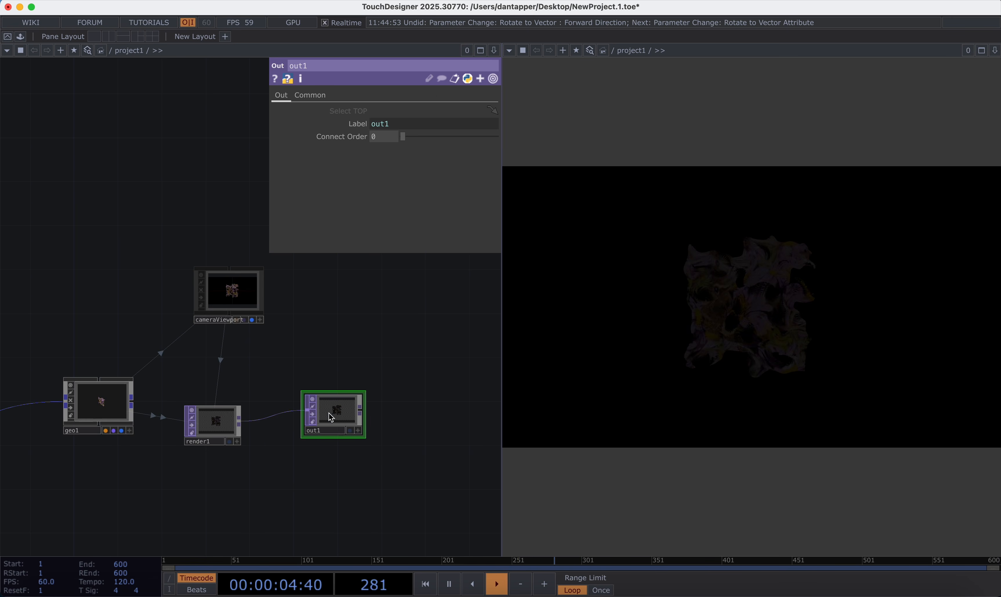
scroll(306, 340, "up", 5)
scroll(274, 317, "down", 5)
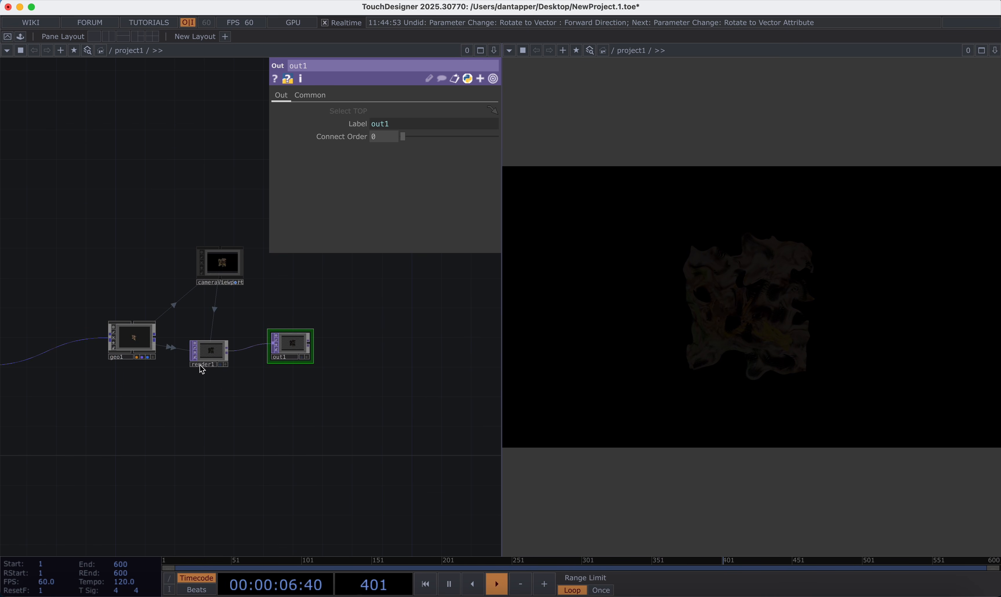
Add a PBR material above the Geometry COMP and assign it to the geometry
key("Tab")
left_click(185, 256)
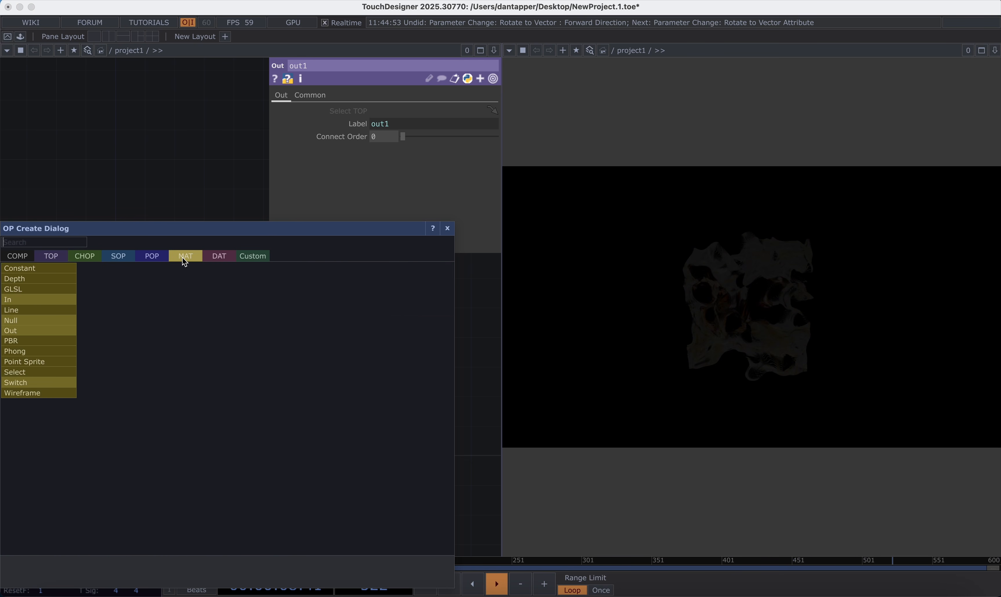
left_click(30, 342)
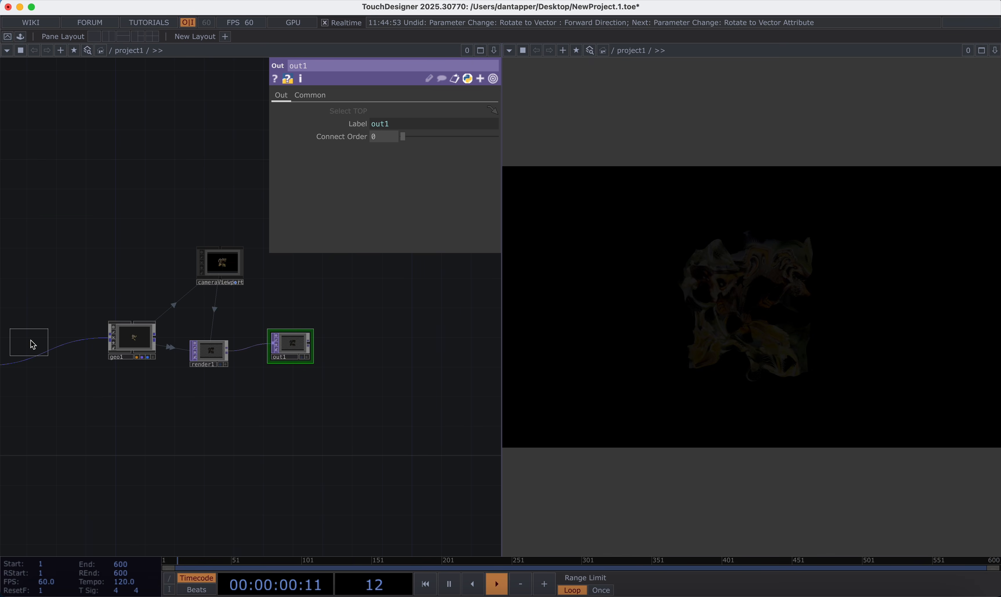
left_click(128, 280)
left_click_drag(121, 301, 136, 338)
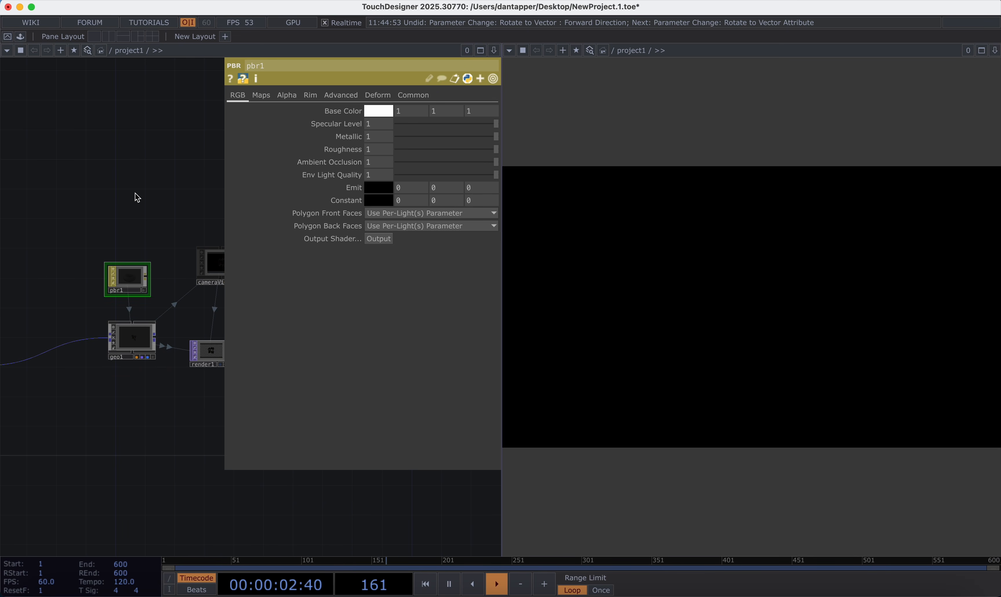
Add an Environment Light COMP above the PBR material
key("Tab")
left_click(18, 44)
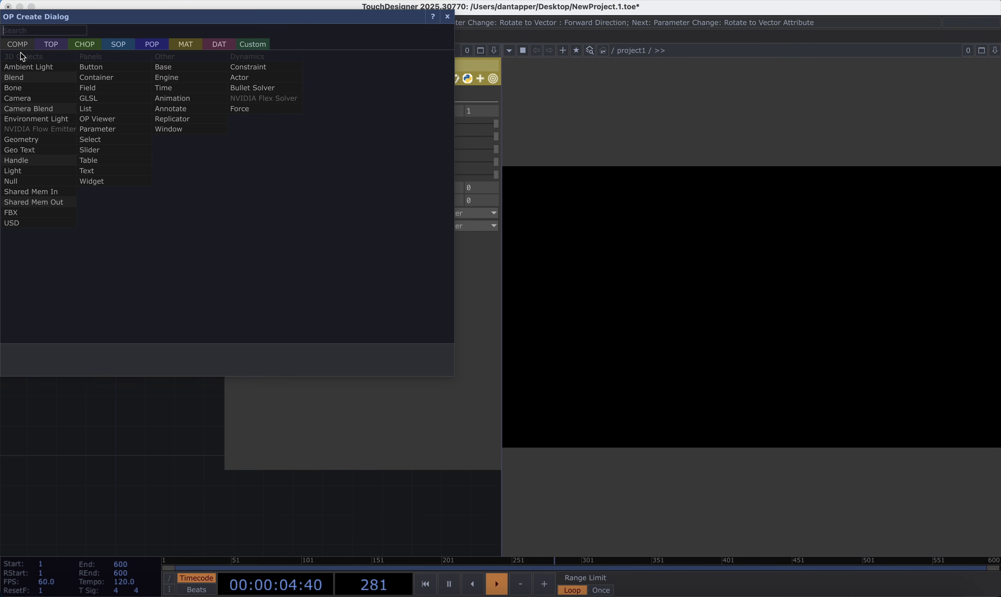
left_click(36, 119)
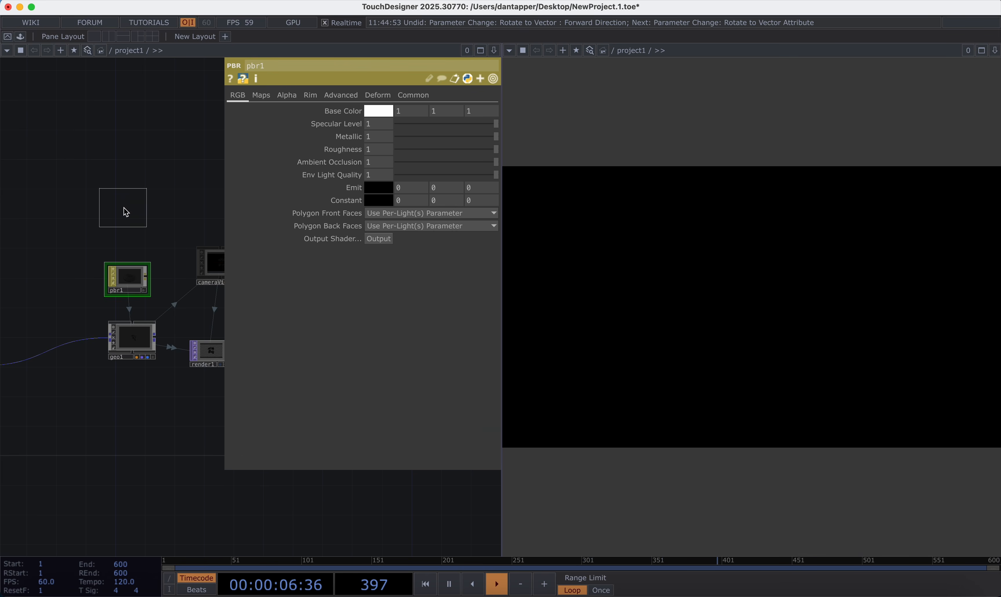
left_click(126, 211)
Add a Noise TOP beside the Environment Light and apply it to the light
key("Tab")
type("n")
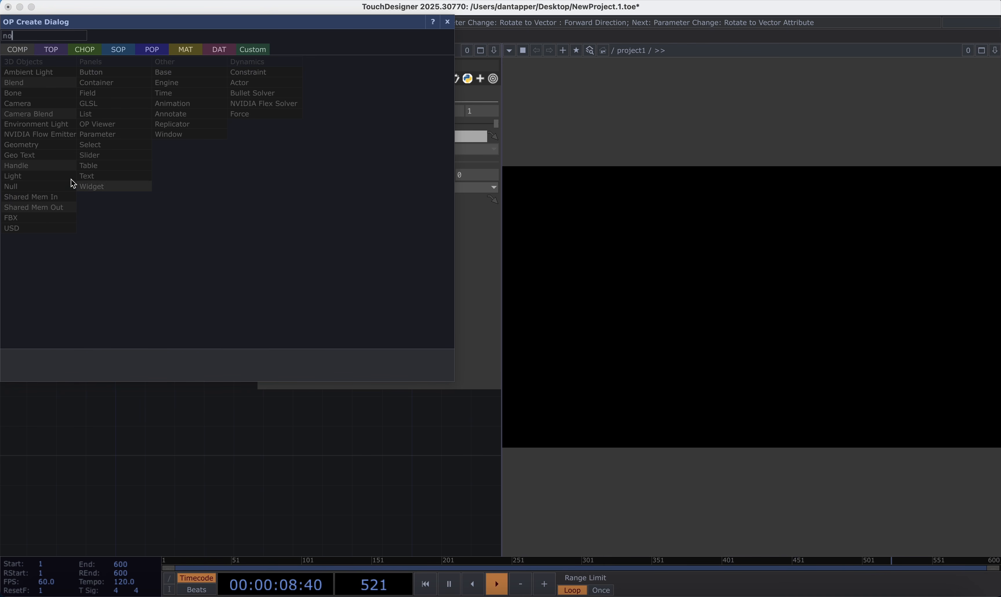
left_click(53, 48)
left_click(183, 125)
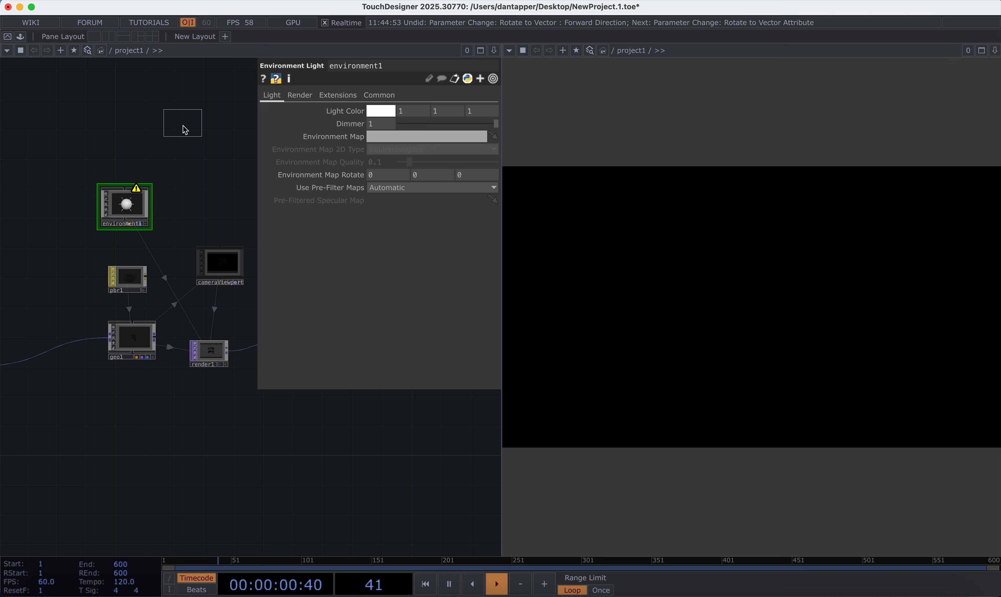
left_click(201, 211)
left_click_drag(201, 211, 128, 211)
left_click(122, 191)
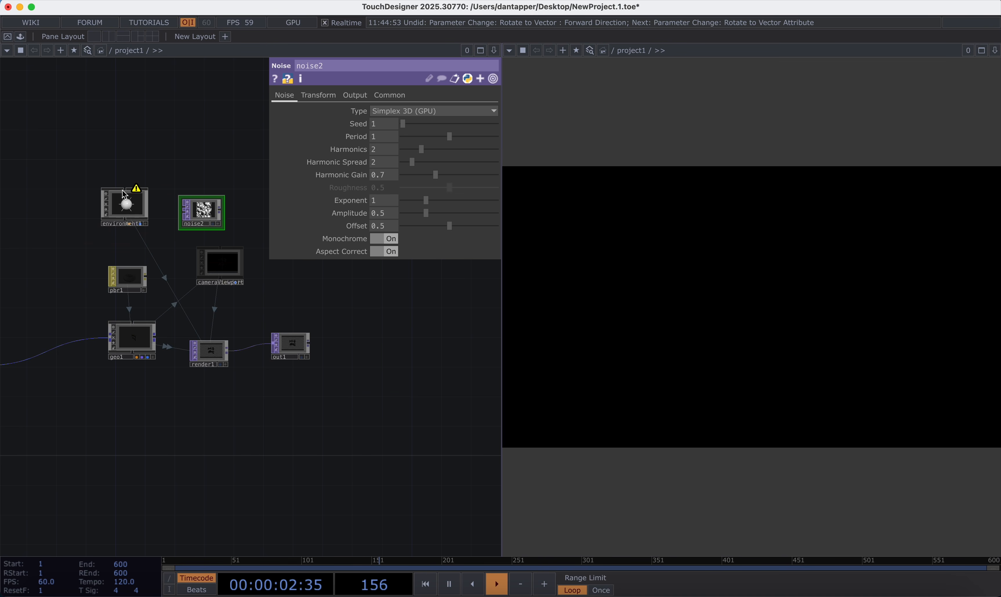
Add a Light COMP to the network above the environment light
key("Tab")
type("li")
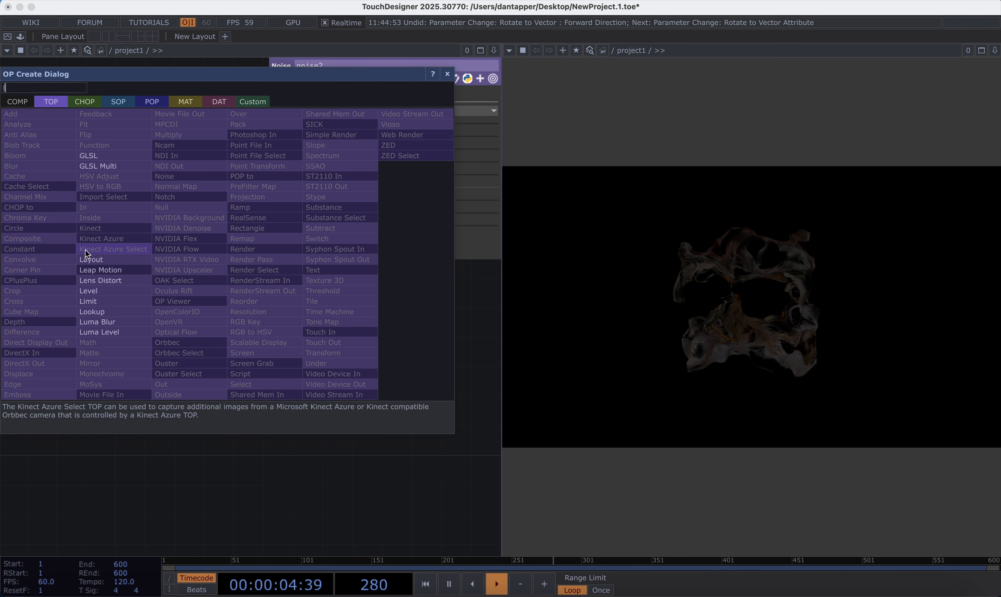
left_click(17, 105)
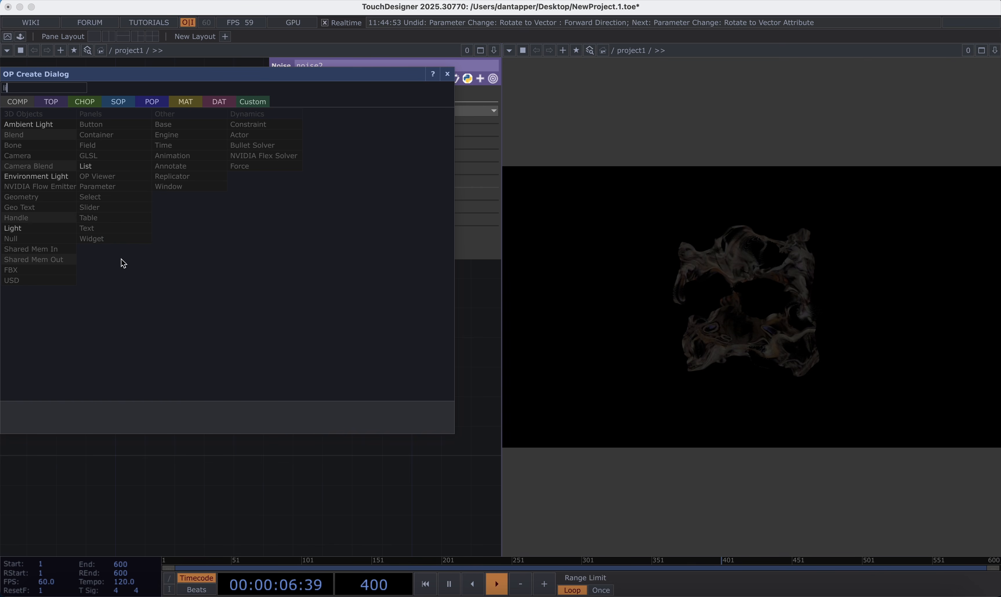
left_click(20, 232)
left_click(127, 158)
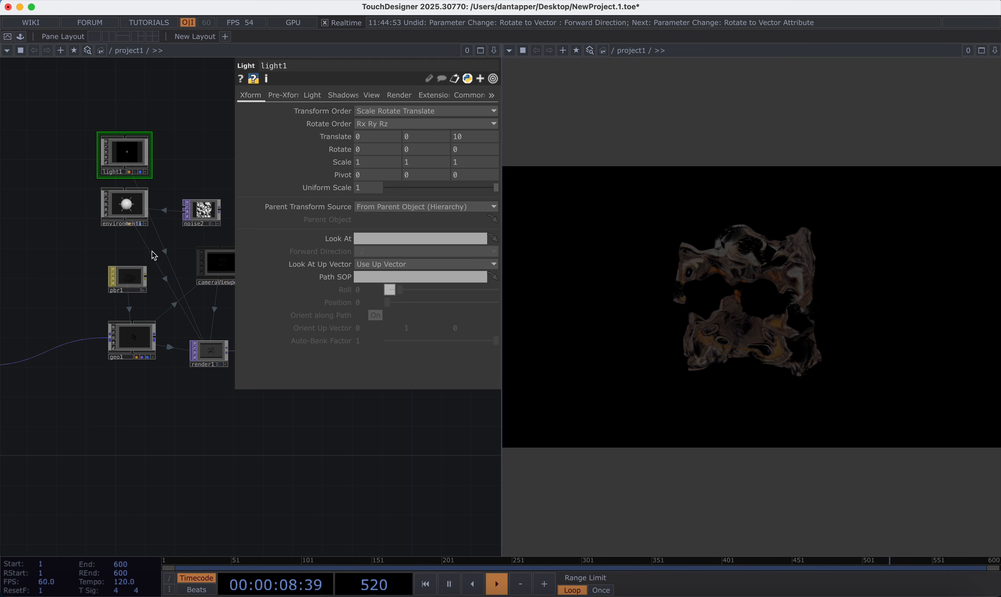
Set the pbr1 material's Metallic to about 0.006 and its Roughness to about 0.206
left_click(138, 281)
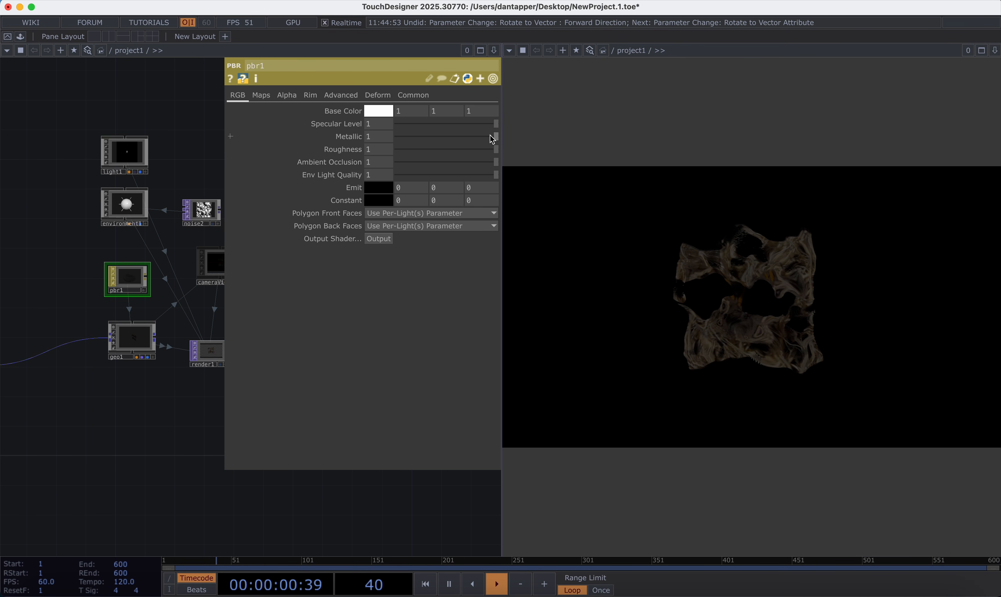
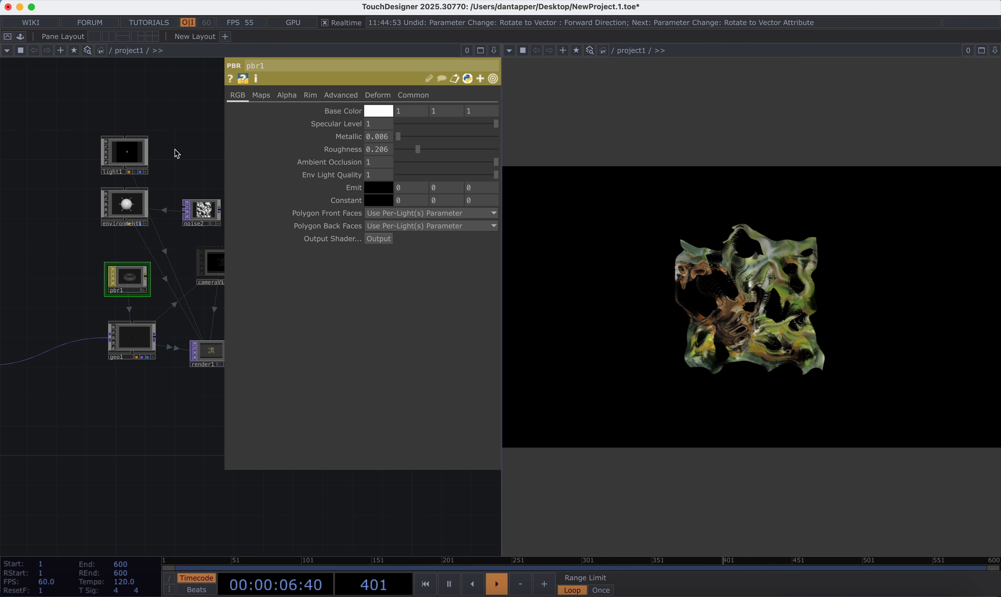
key("p")
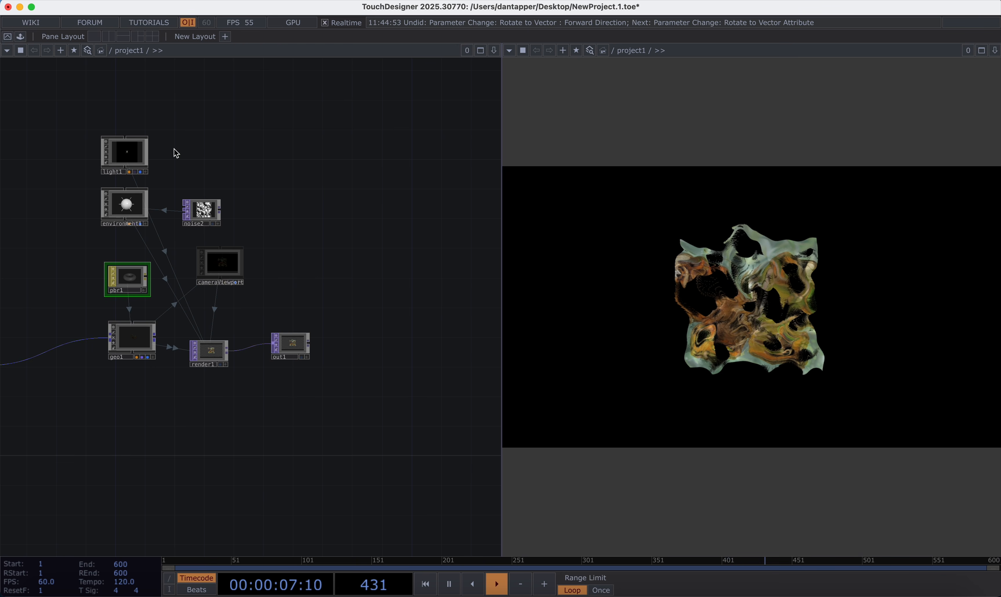
Set the Panel COMP of cameraViewport to ".." and try orbiting the camera in the render view
left_click(235, 264)
key("p")
left_click(243, 111)
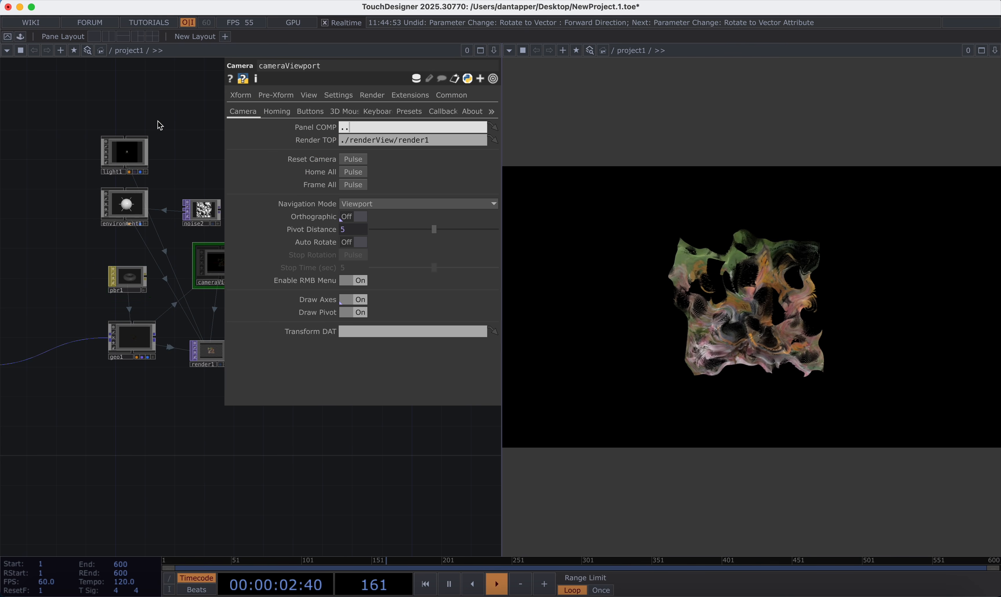
left_click_drag(703, 371, 811, 270)
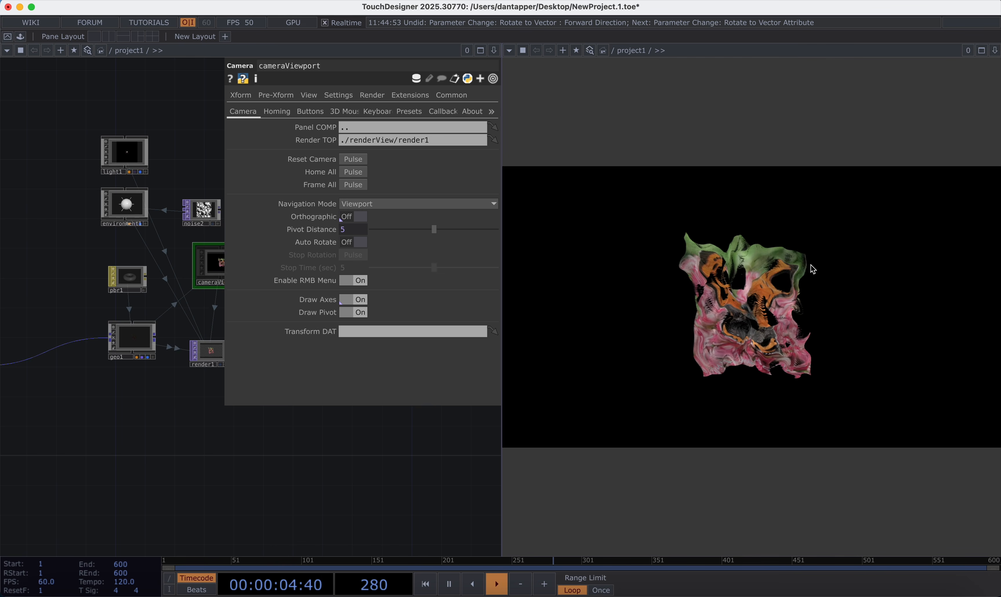
key("p")
Enable the Middle and Right Mouse UV Buttons on the parent project1 container and test camera navigation in the render
right_click(376, 499)
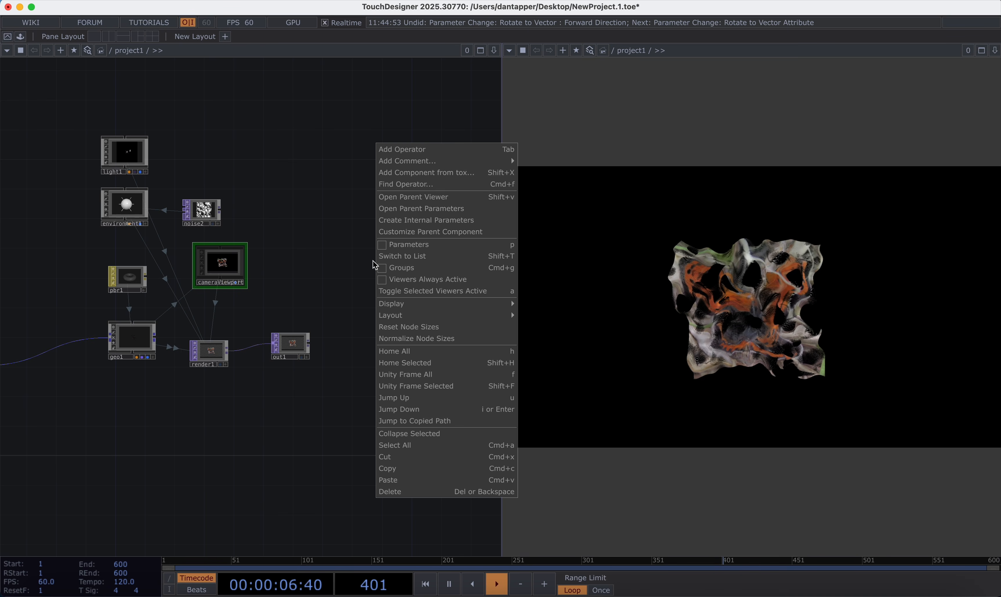
left_click(423, 208)
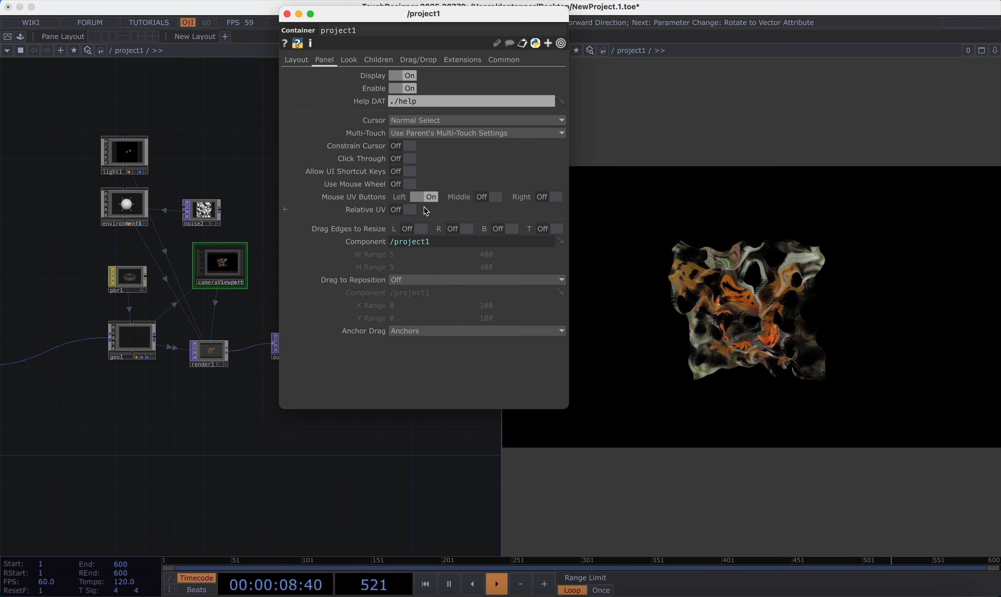
left_click(497, 197)
left_click(555, 197)
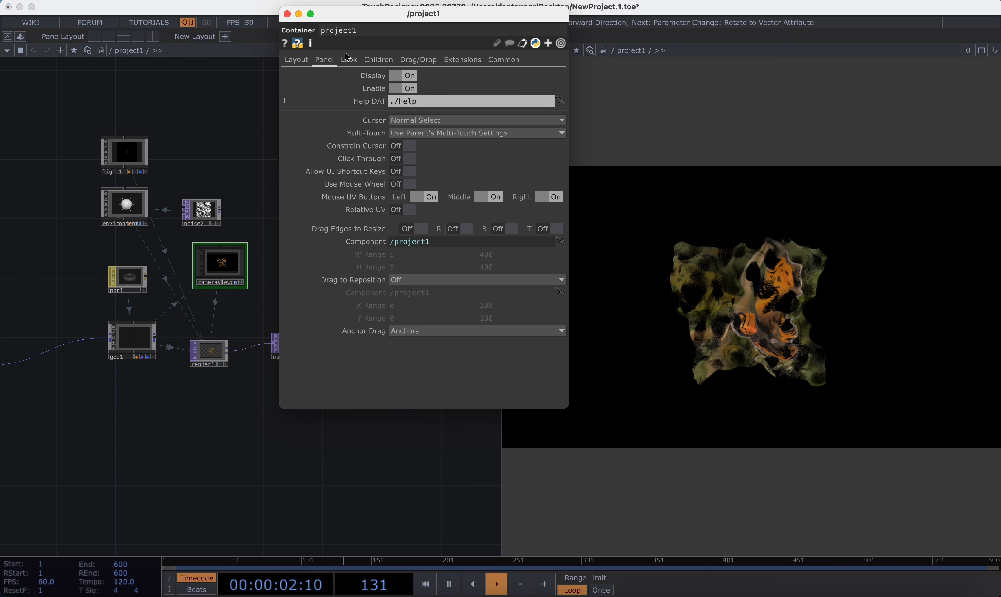
left_click(286, 14)
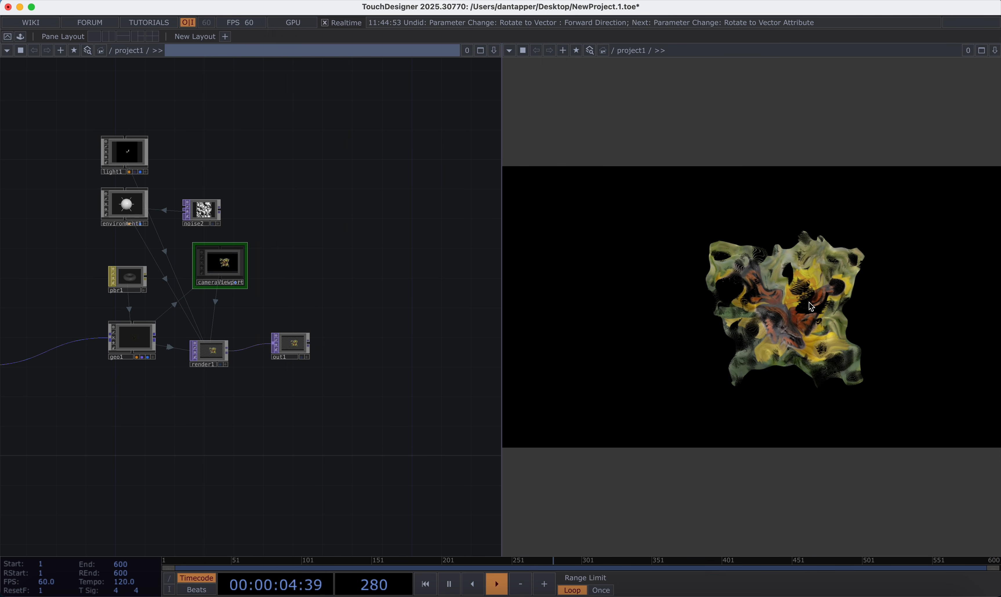
mouse_move(809, 301)
right_mouse_down()
mouse_move(863, 130)
mouse_move(925, 53)
right_mouse_up()
mouse_move(798, 321)
right_mouse_down()
mouse_move(792, 182)
mouse_move(740, 344)
right_mouse_up()
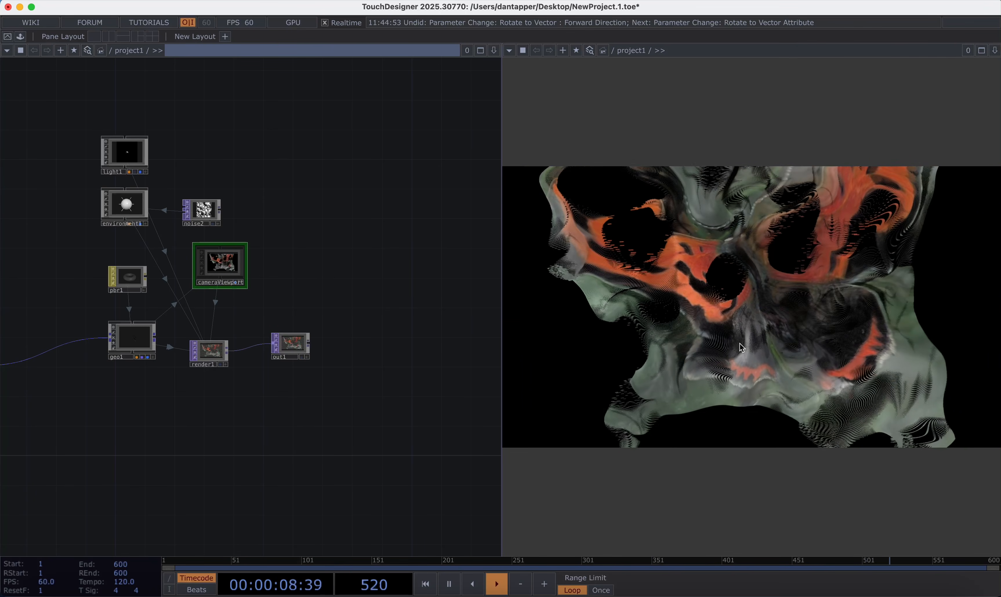
Set the second Size value of box1 to 0.3
left_click_drag(484, 180, 591, 190)
left_click_drag(201, 172, 540, 174)
key("p")
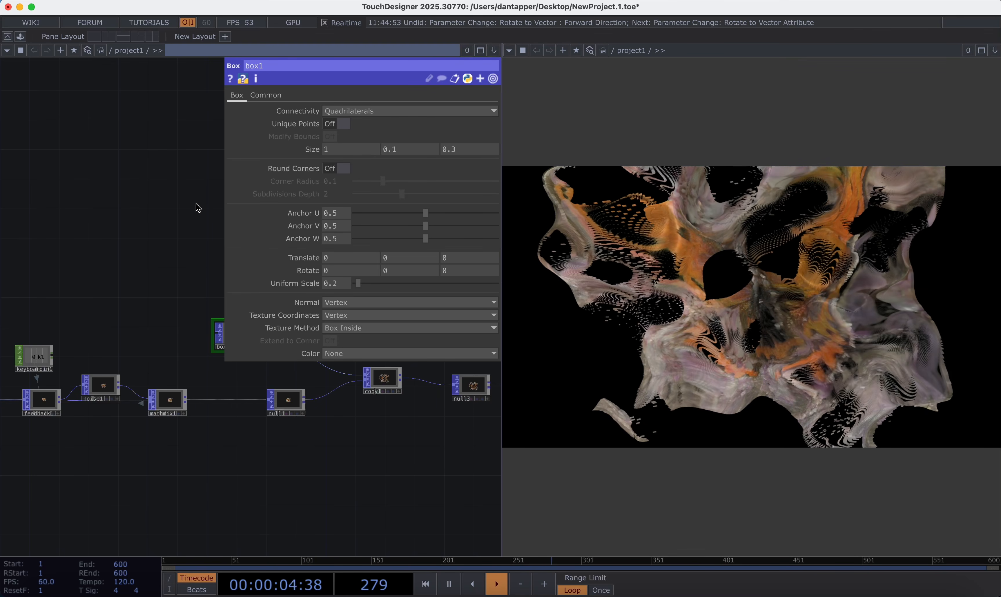
left_click_drag(405, 152, 310, 155)
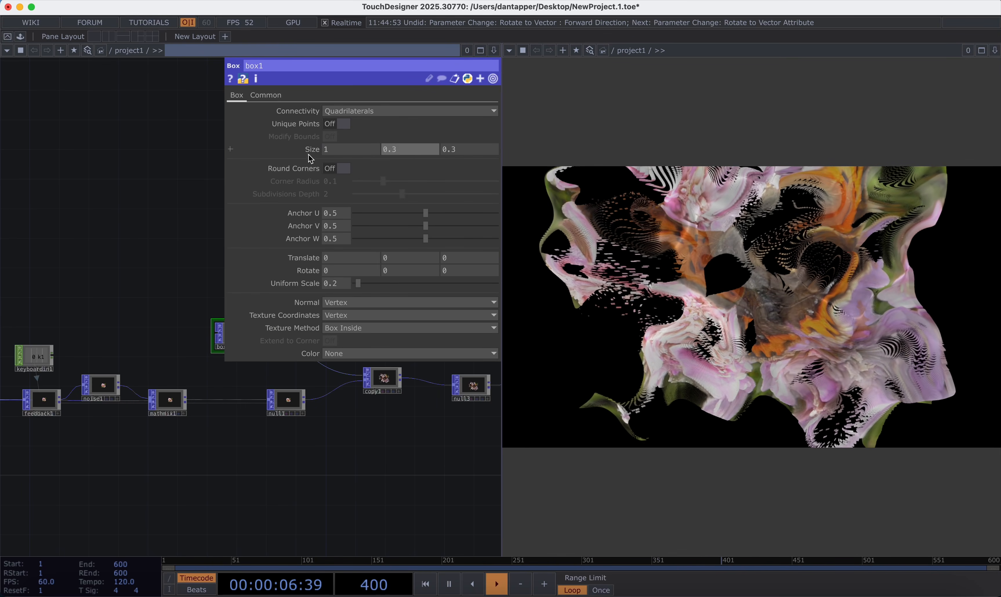
type("0.3")
key("Return")
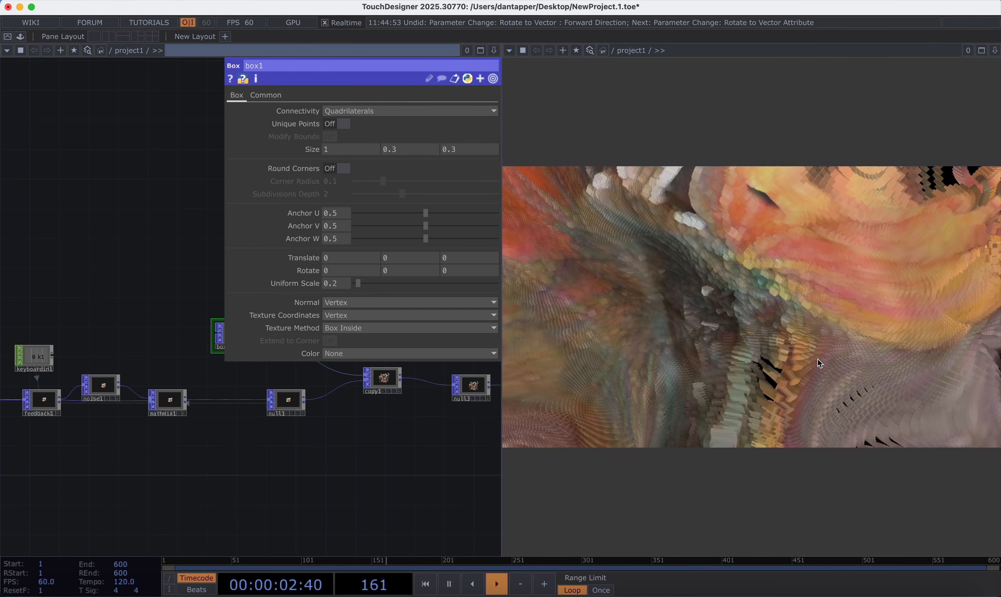
Set the output resolution of fit1 to 400 by 400
left_click_drag(70, 323, 186, 323)
left_click_drag(230, 278, 364, 274)
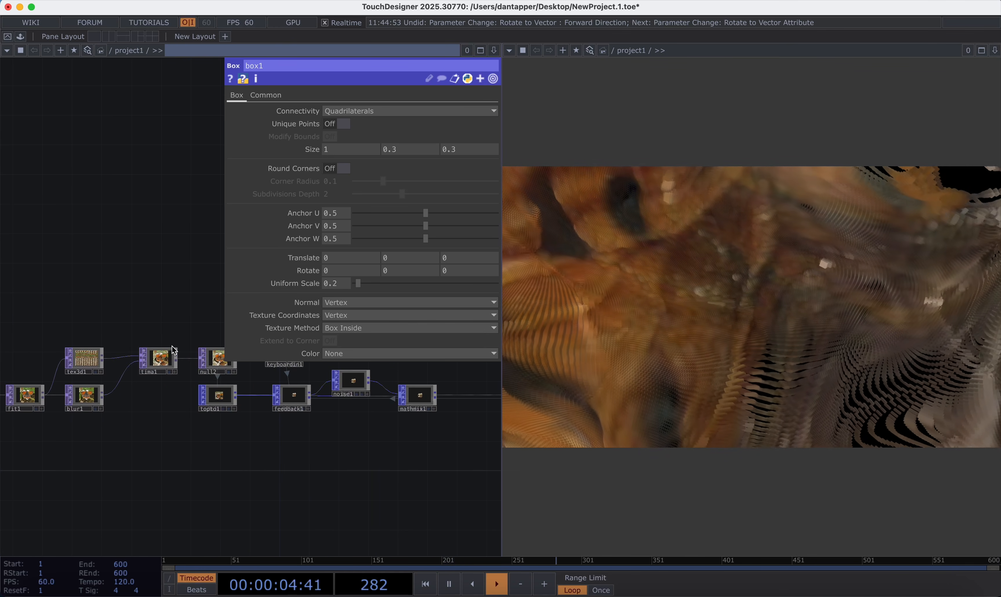
left_click(28, 397)
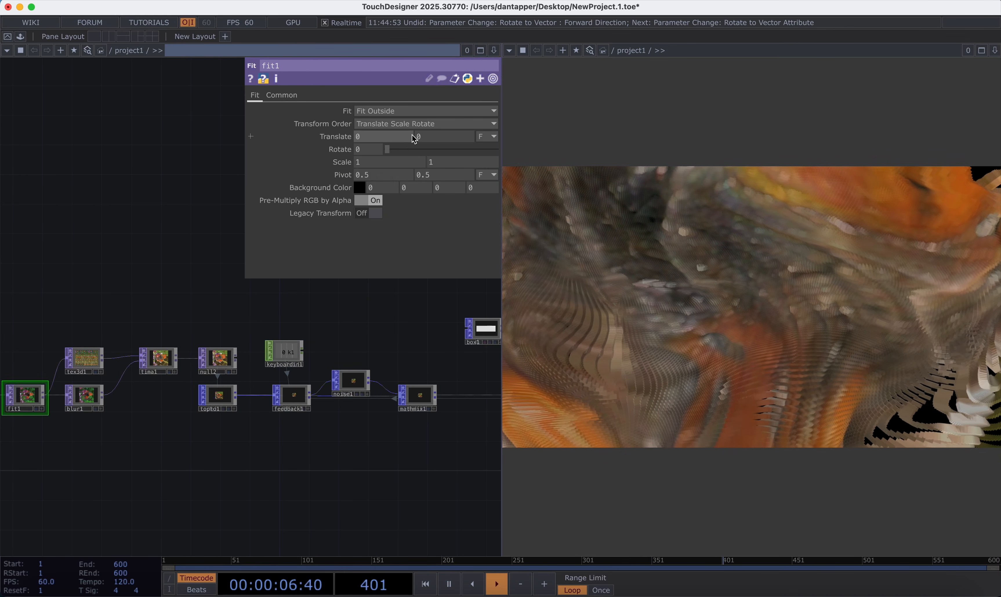
left_click(283, 95)
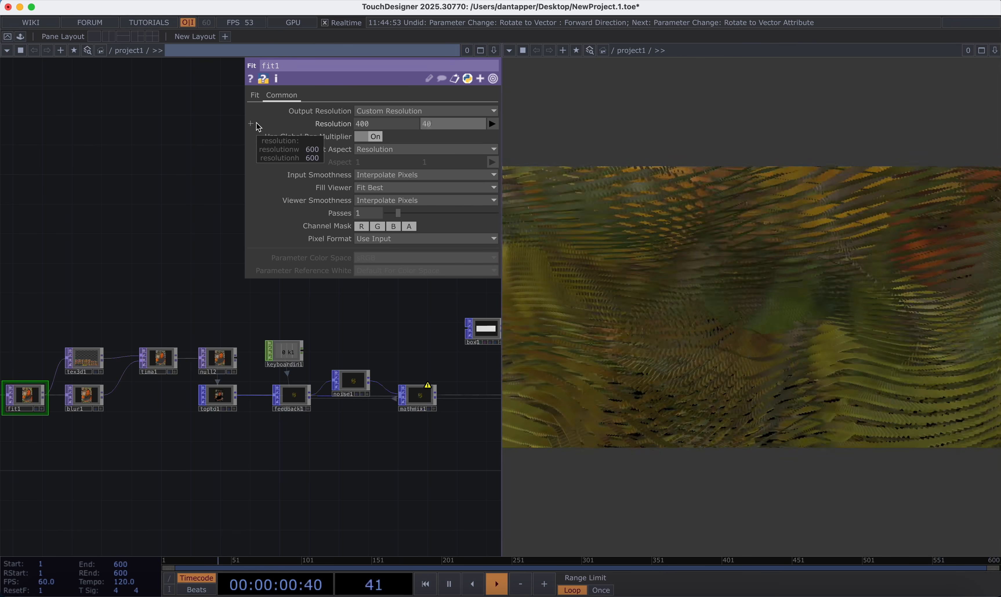
type("400")
key("Return")
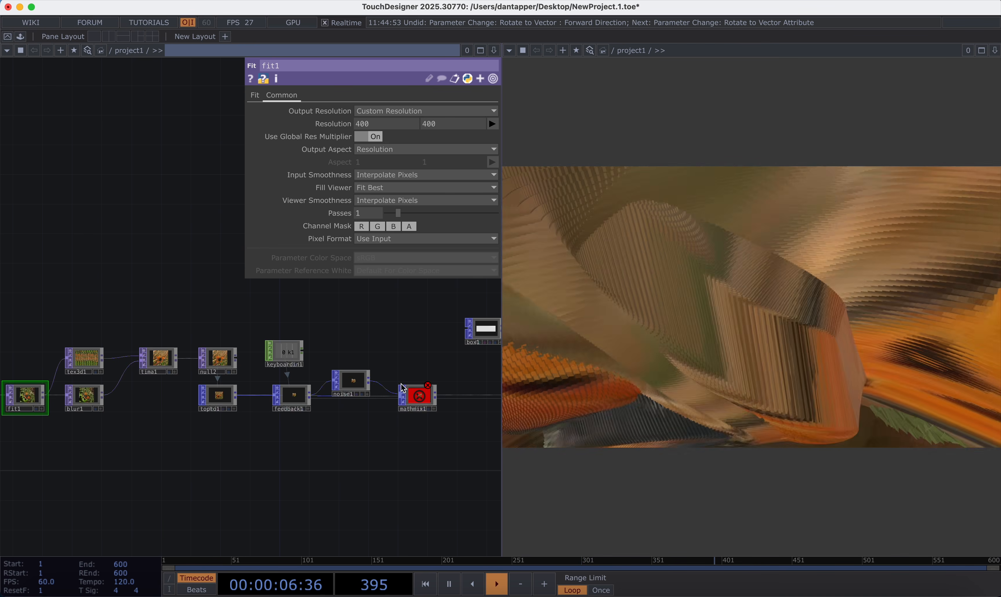
Examine the error on mathmix1 and review its Inputs, Uniforms and Combine parameters
left_click(423, 397)
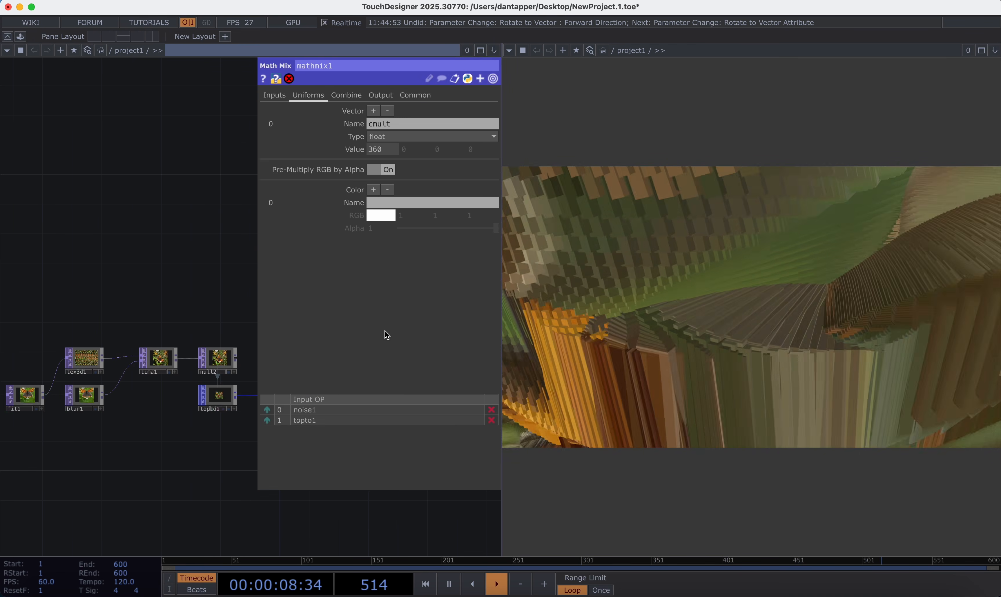
left_click(280, 101)
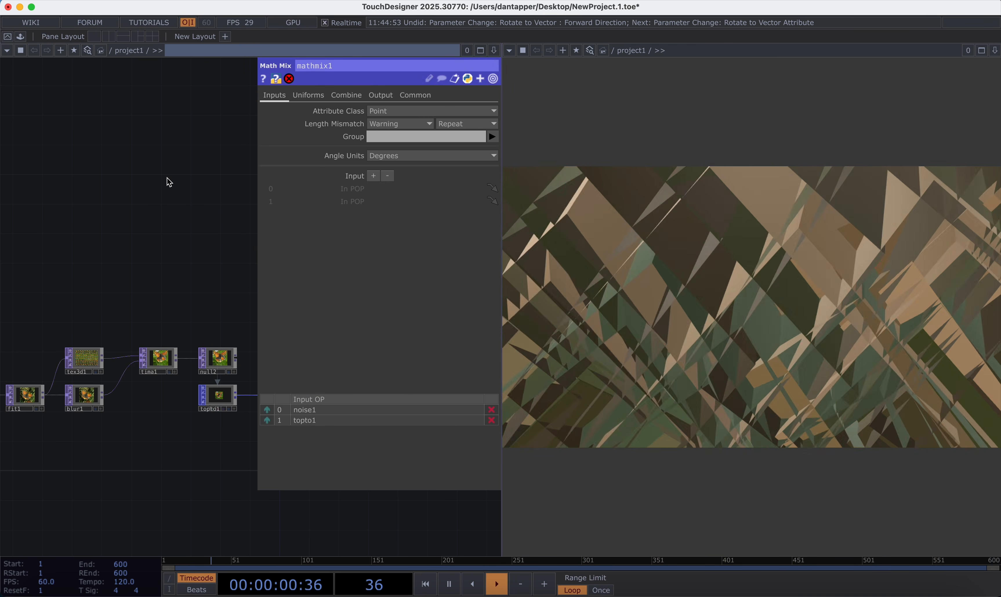
key("p")
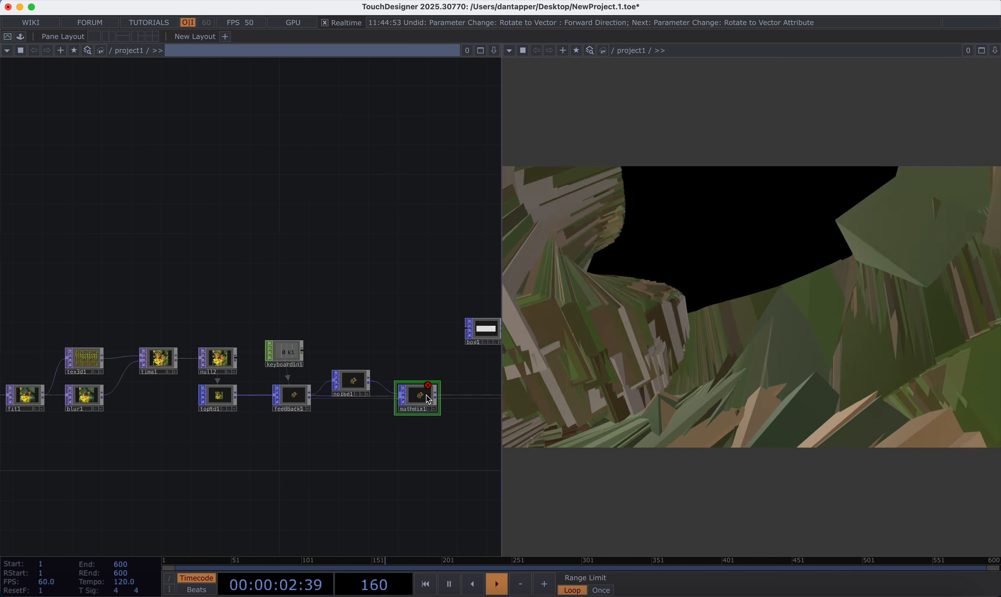
mouse_move(428, 388)
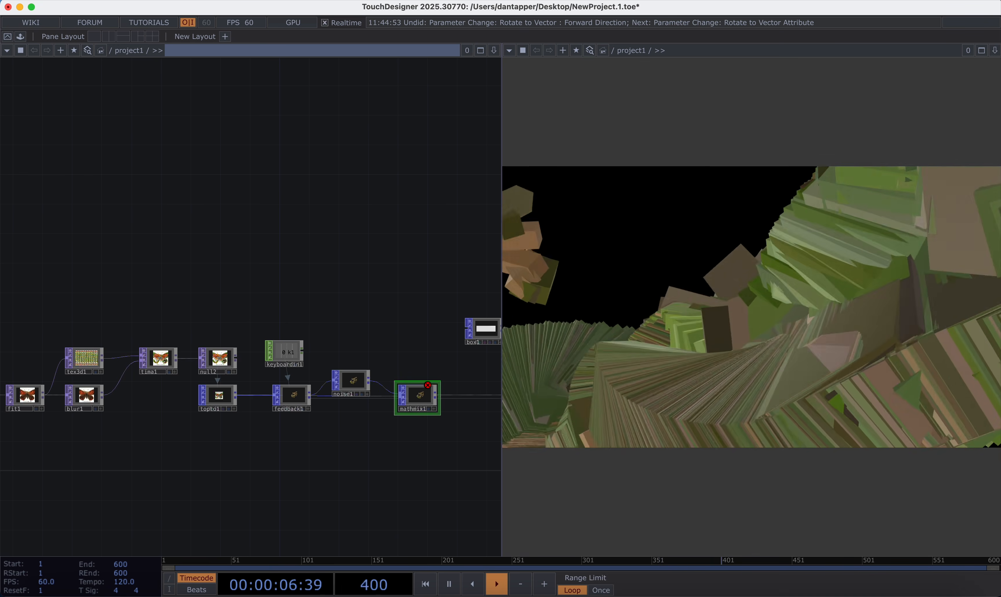
key("p")
left_click(308, 95)
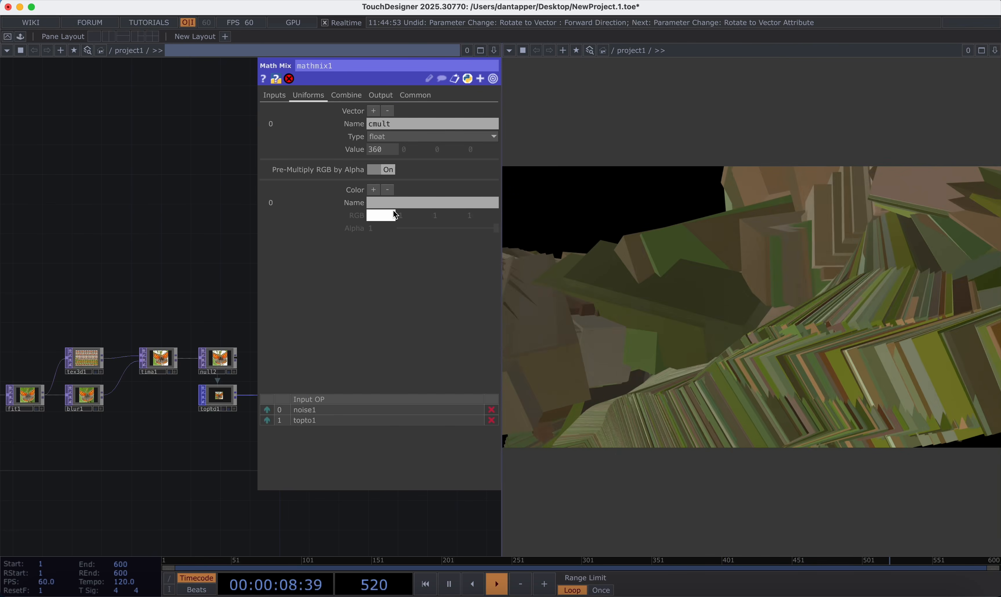
middle_click_drag(149, 205, 40, 239)
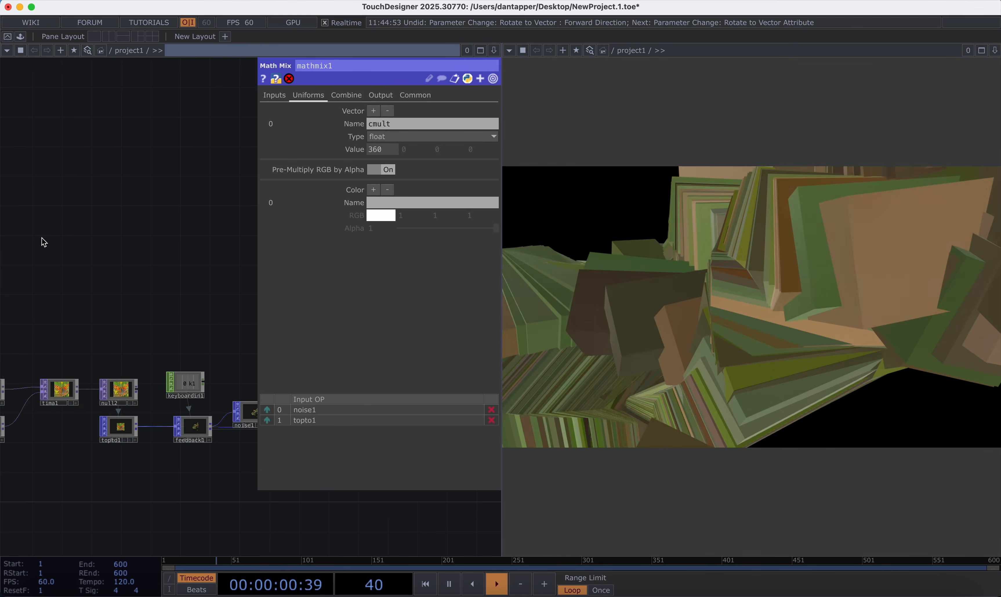
middle_click_drag(232, 393, 116, 364)
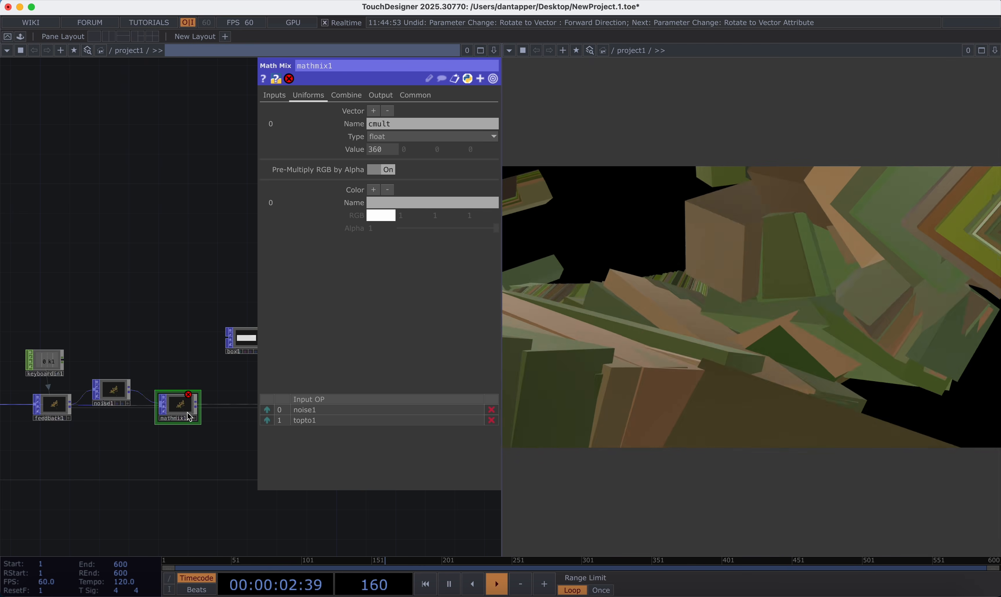
left_click(346, 95)
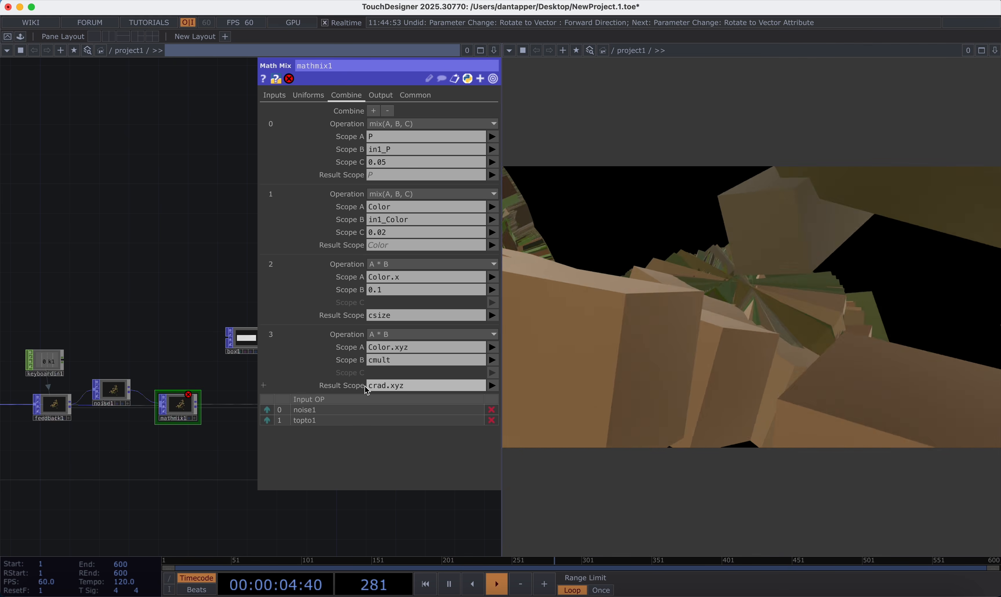
left_click(308, 98)
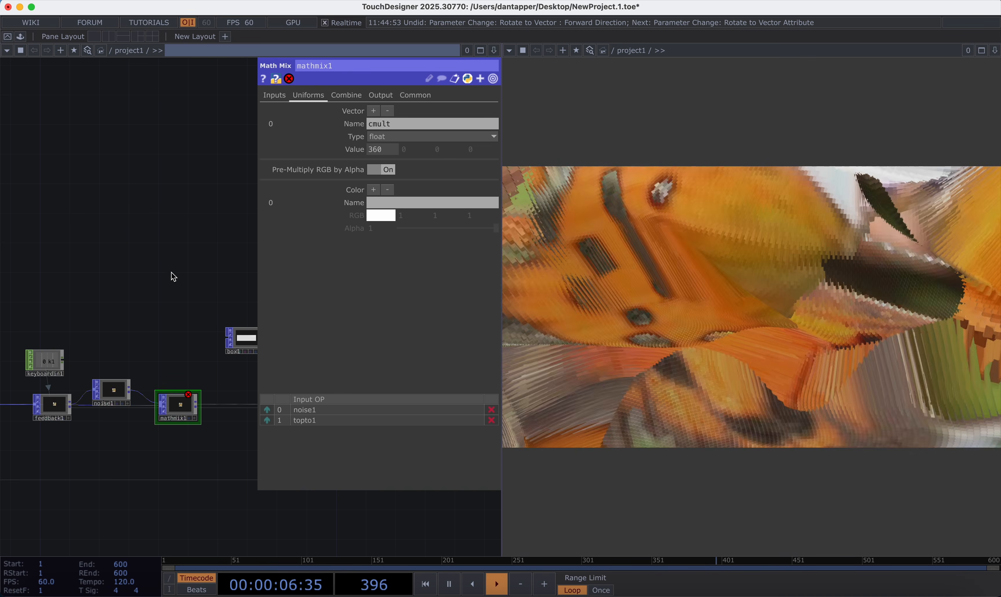
scroll(176, 331, "down", 5)
key("p")
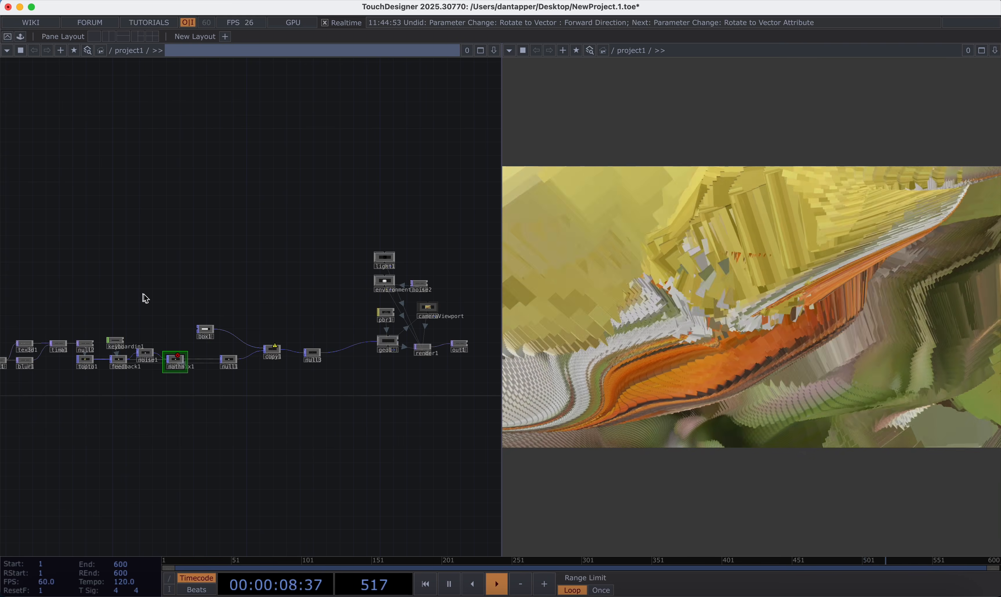
Make room between topto1 and feedback1 by moving the feedback chain further along and topto1 below null2
scroll(40, 362, "up", 5)
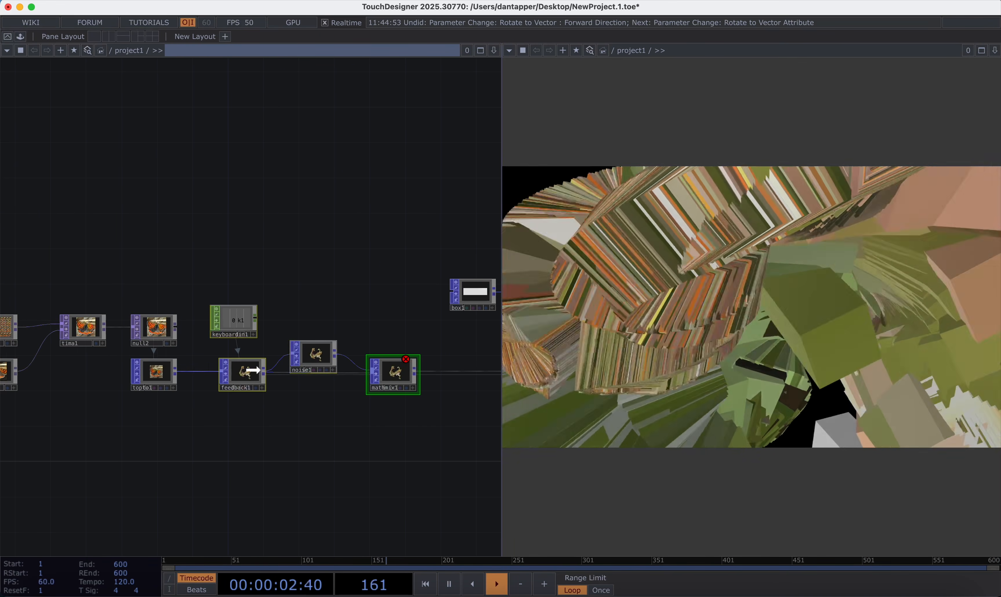
left_click_drag(252, 370, 315, 370)
left_click_drag(162, 379, 153, 414)
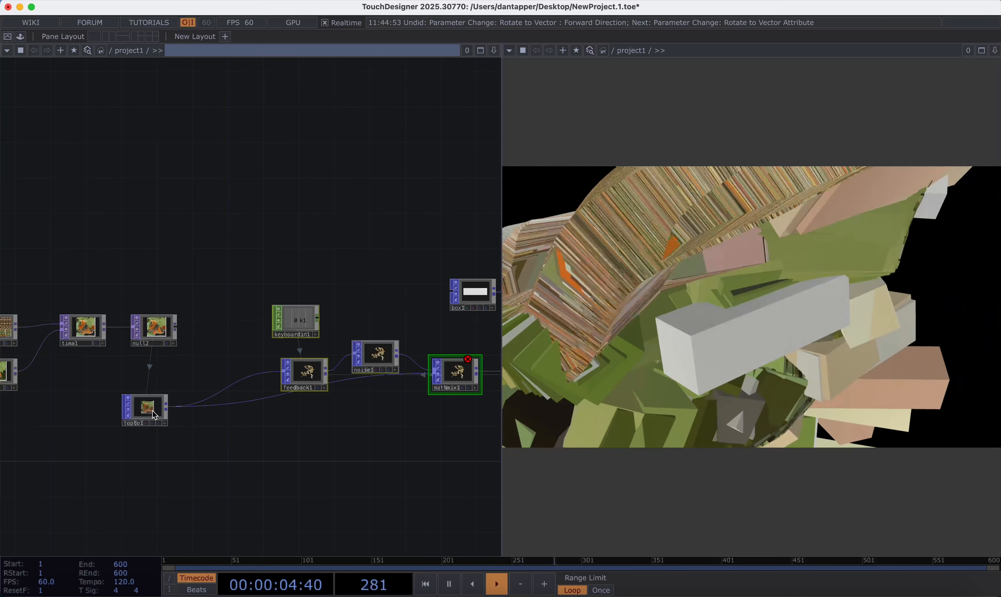
Insert an Attribute POP on the connection between topto1 and feedback1
right_click(217, 401)
left_click(235, 385)
type("att")
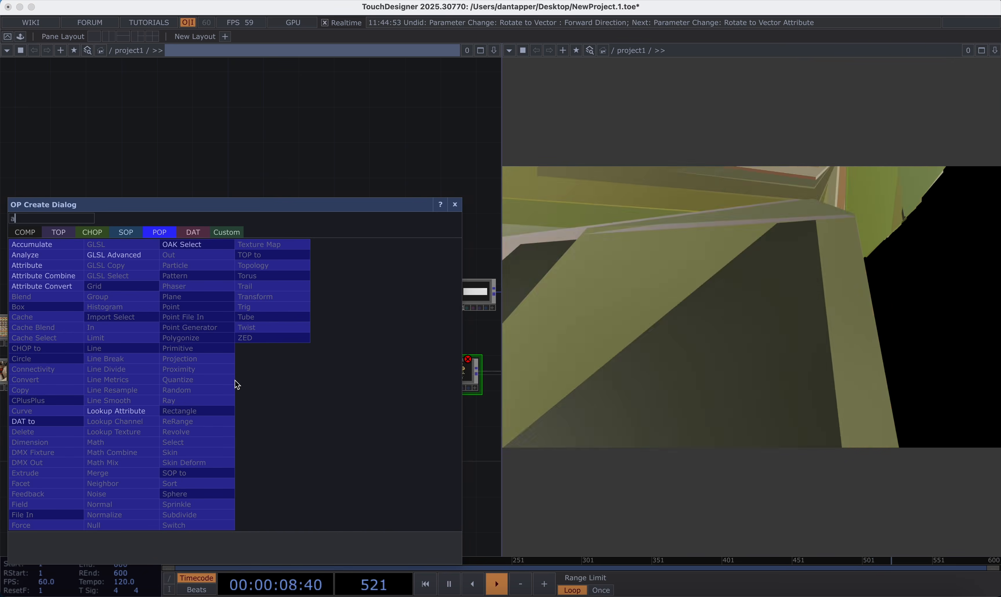
left_click(60, 265)
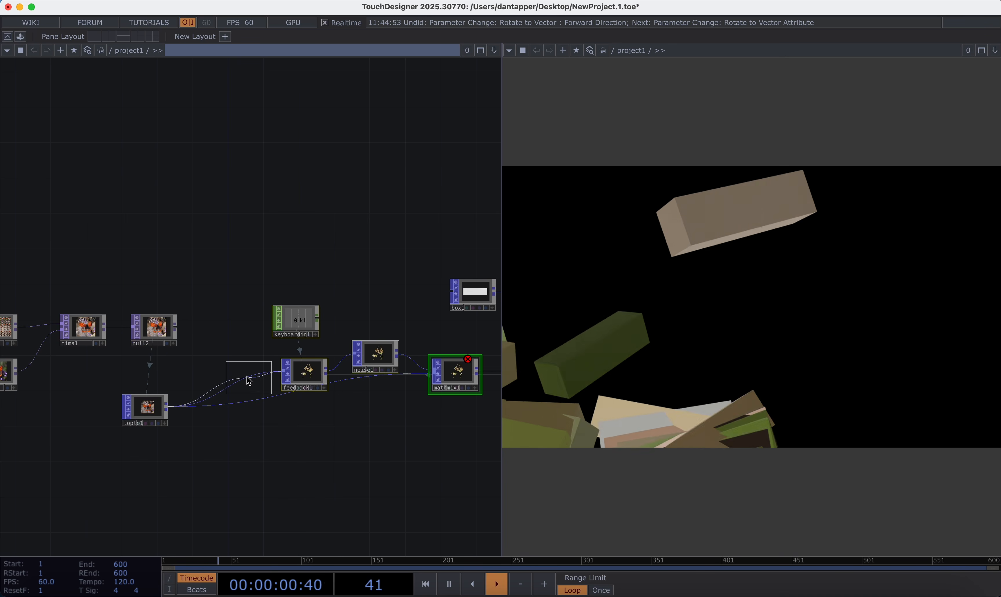
left_click(249, 380)
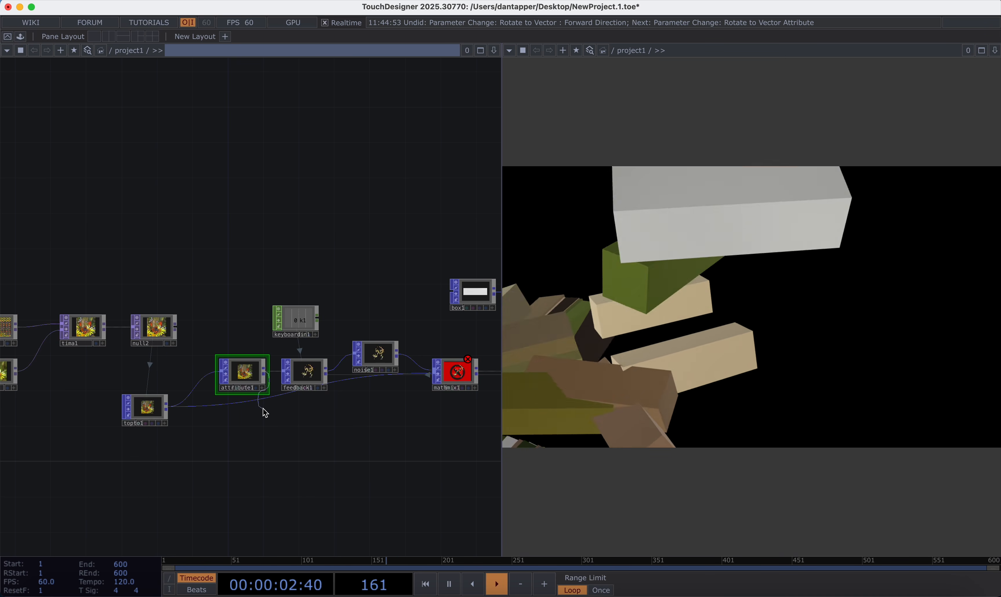
Create a custom point attribute named crad on attribute1, with type float and size 3
key("p")
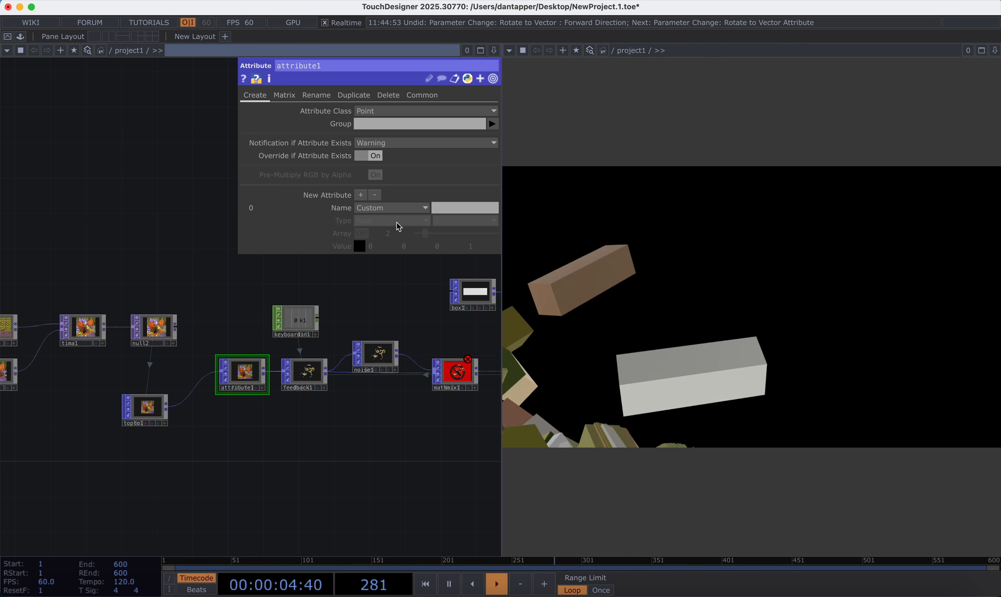
type("cra")
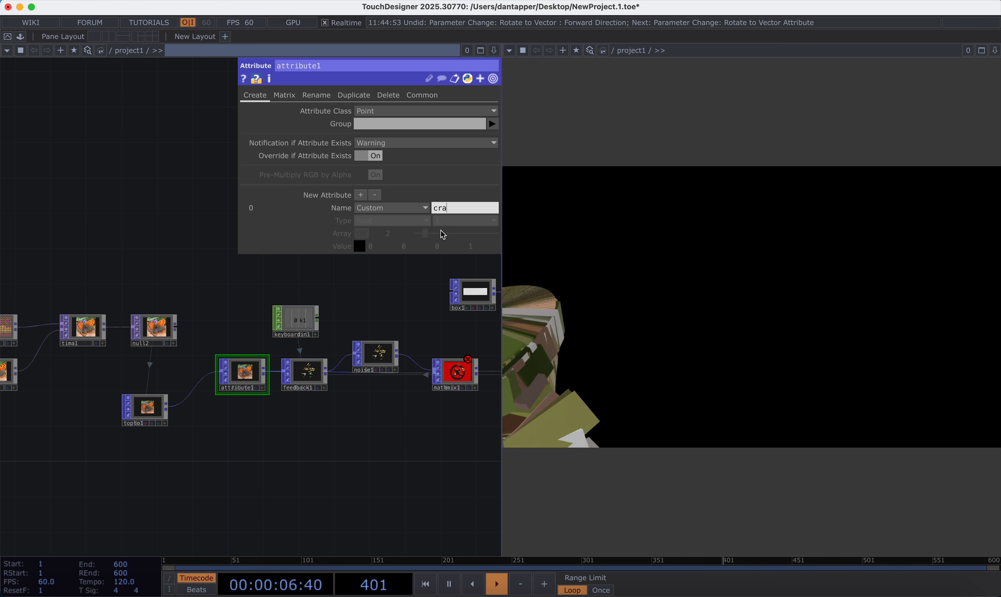
type("d")
key("Return")
left_click(396, 221)
left_click(381, 233)
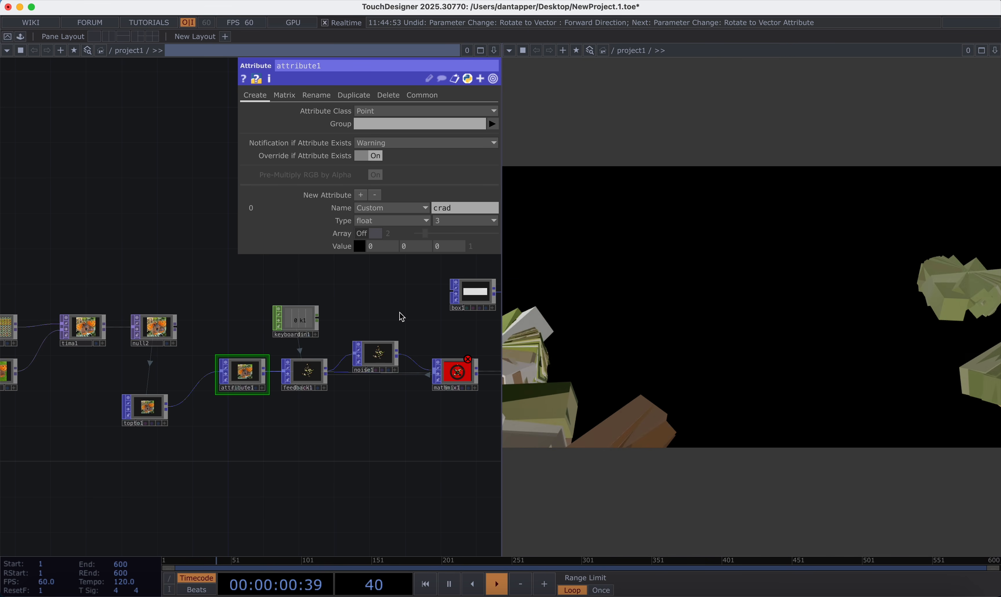
Set the amplitude of noise1 to 0.05 and reset the feedback
scroll(393, 394, "down", 6)
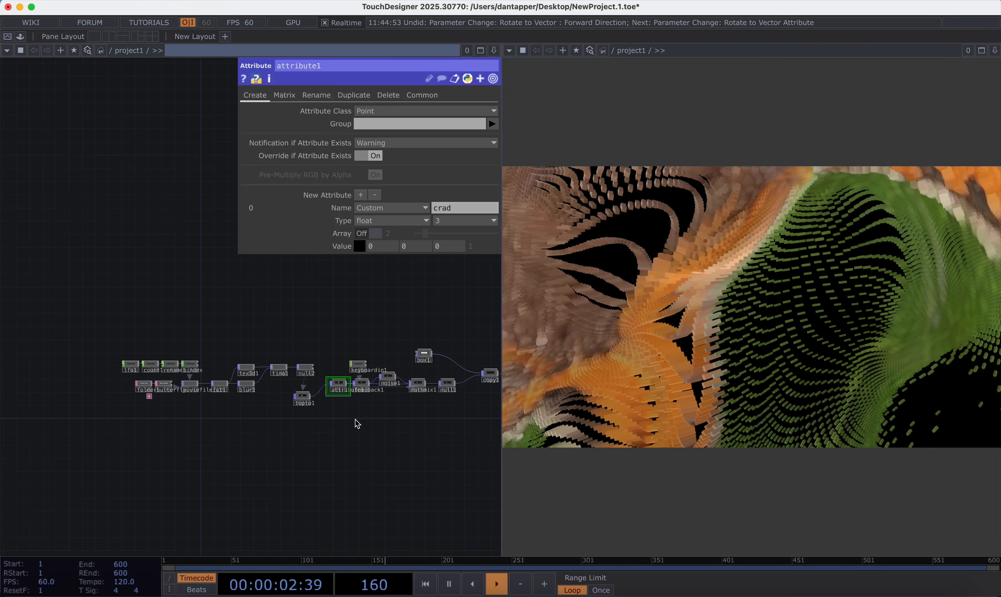
left_click_drag(298, 425, 195, 438)
key("1")
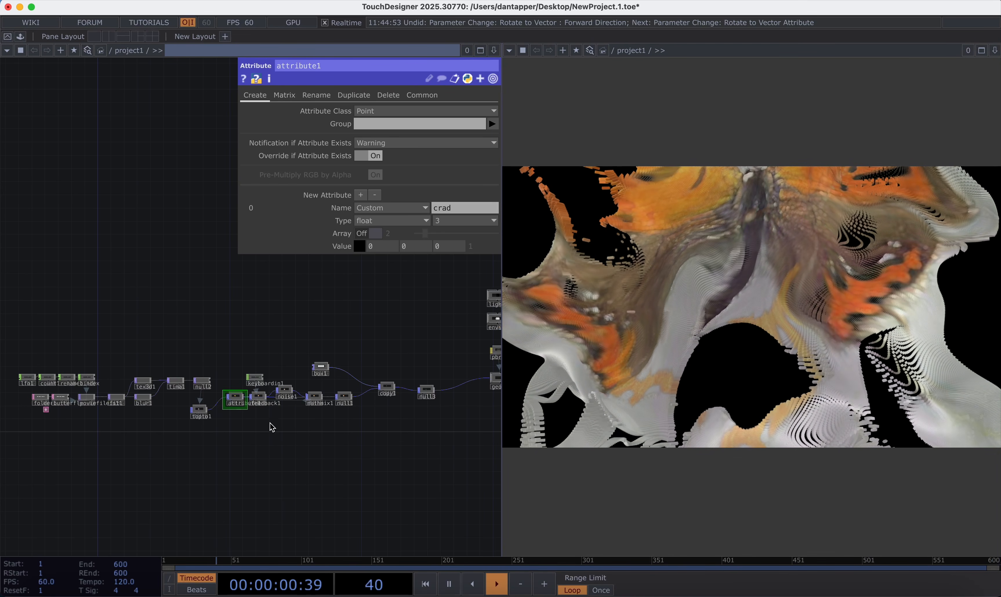
left_click(284, 392)
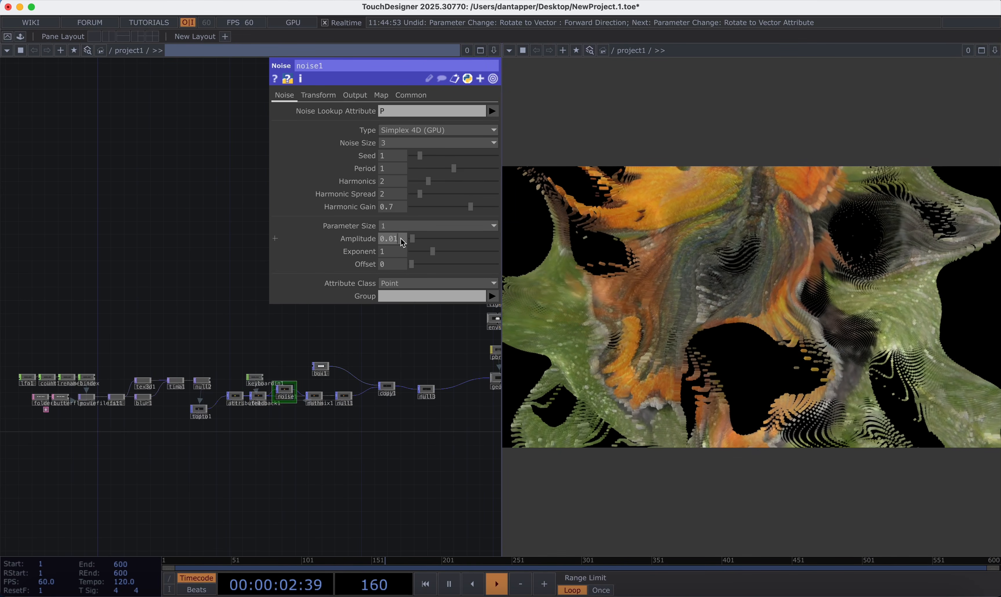
key("Return")
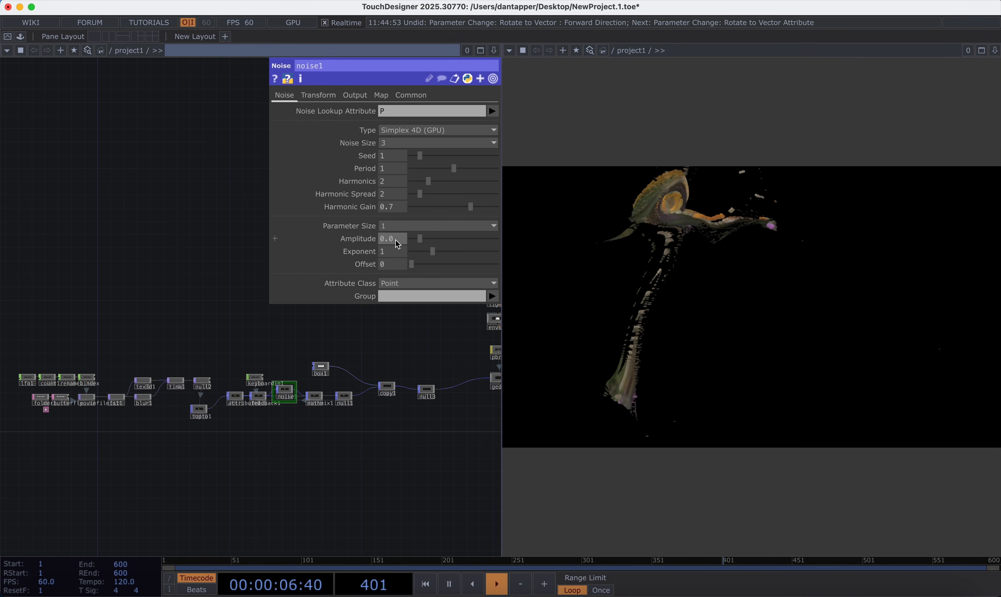
key("1")
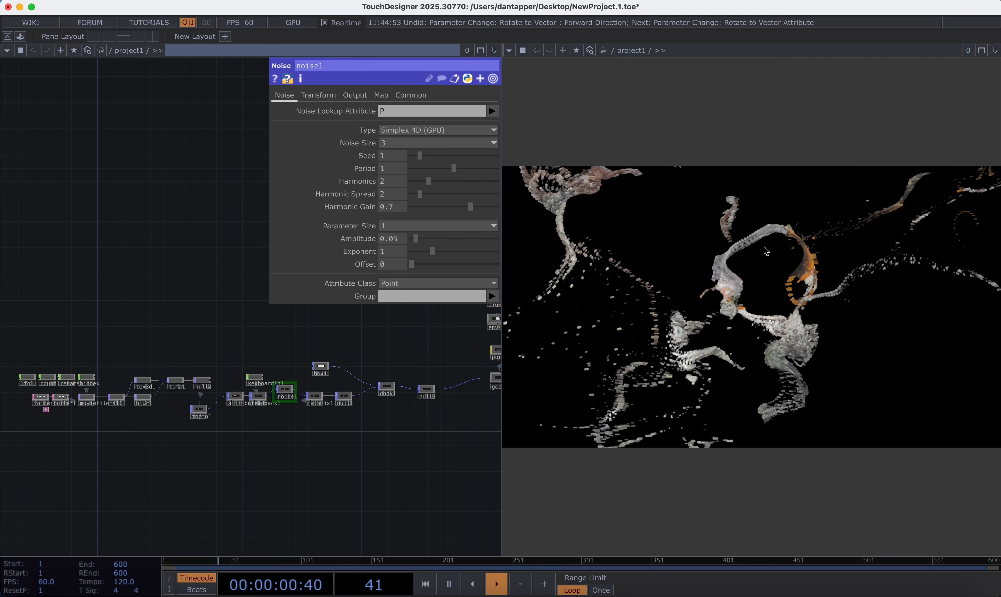
Try 0.01 as Scope C of the position mix in mathmix1's Combine parameters
left_click(318, 401)
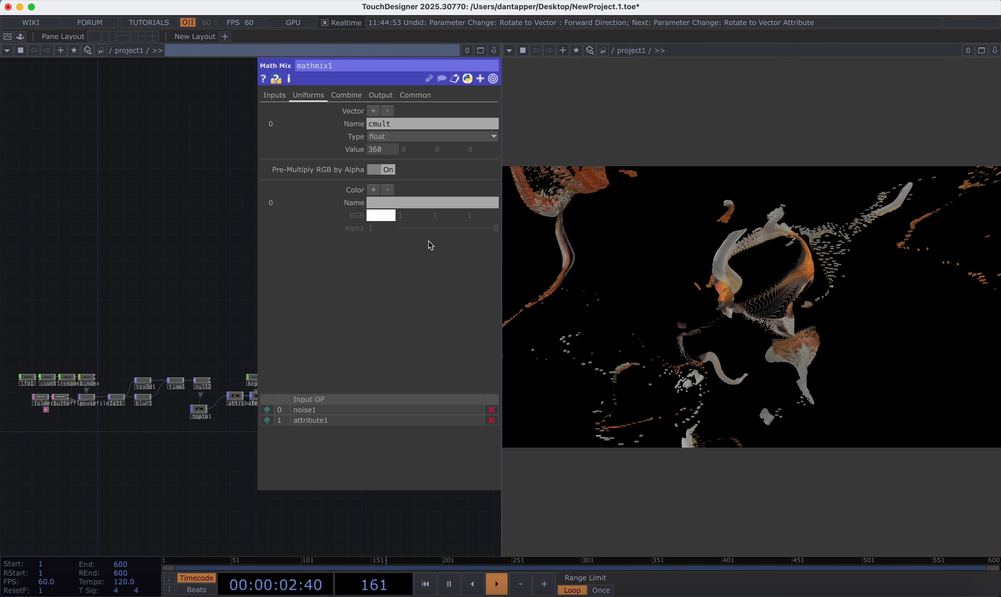
left_click(346, 95)
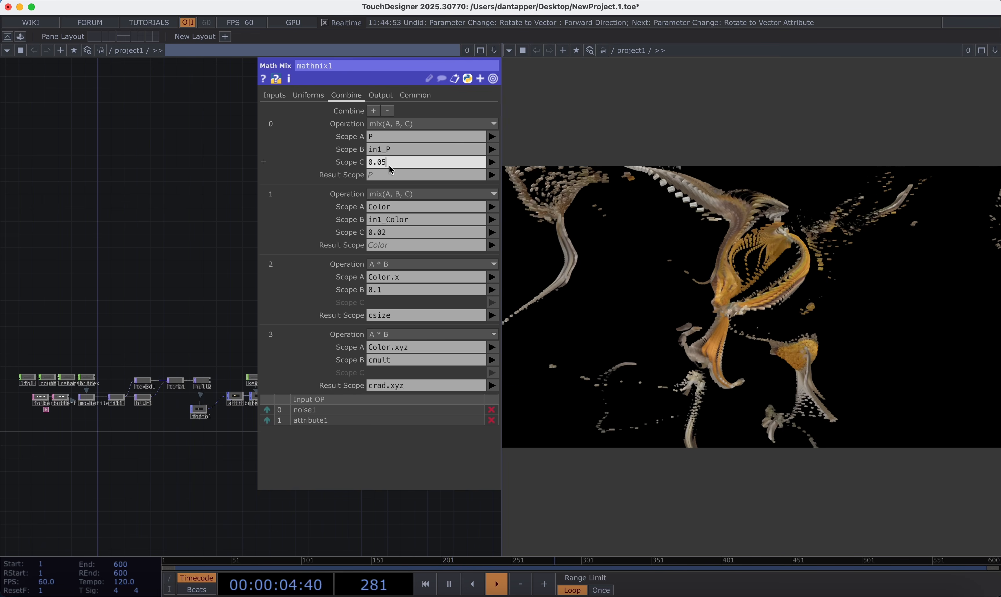
key("BackSpace")
type("1")
key("Return")
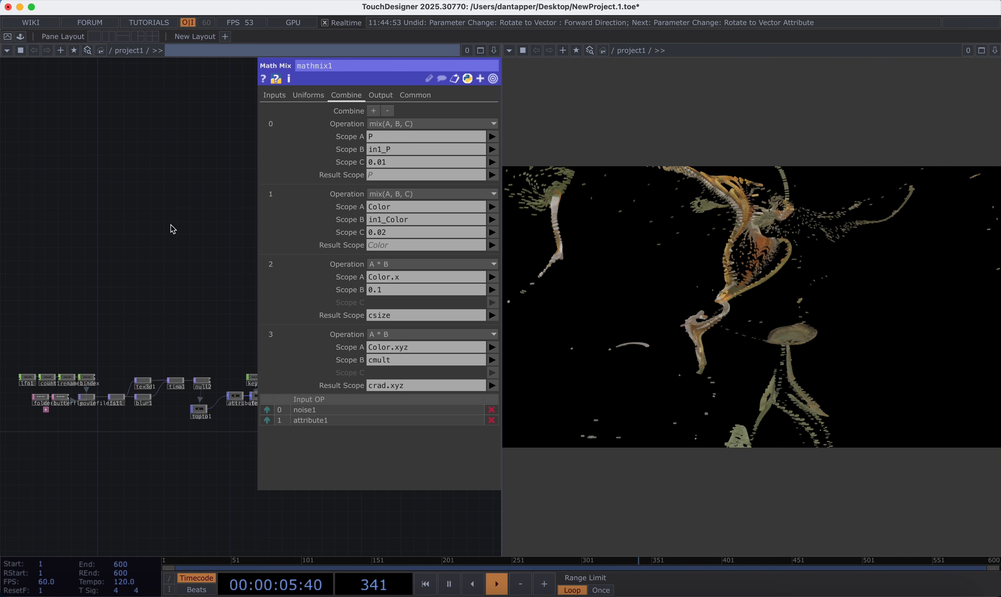
Try 0.1 and 0.4 as Scope C of mathmix1's position mix
left_click(392, 161)
key("BackSpace")
key("BackSpace")
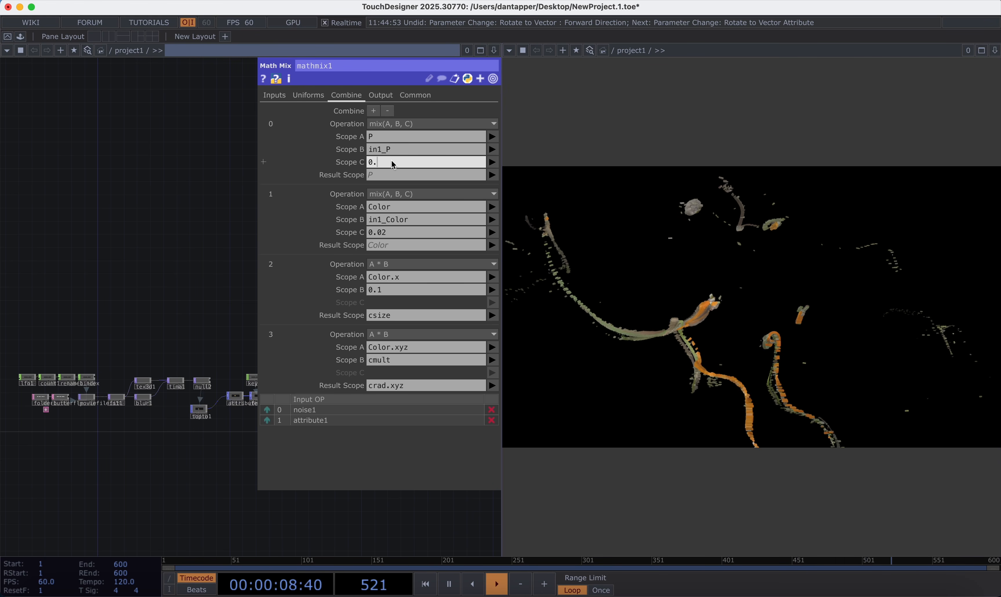
type("1")
key("Return")
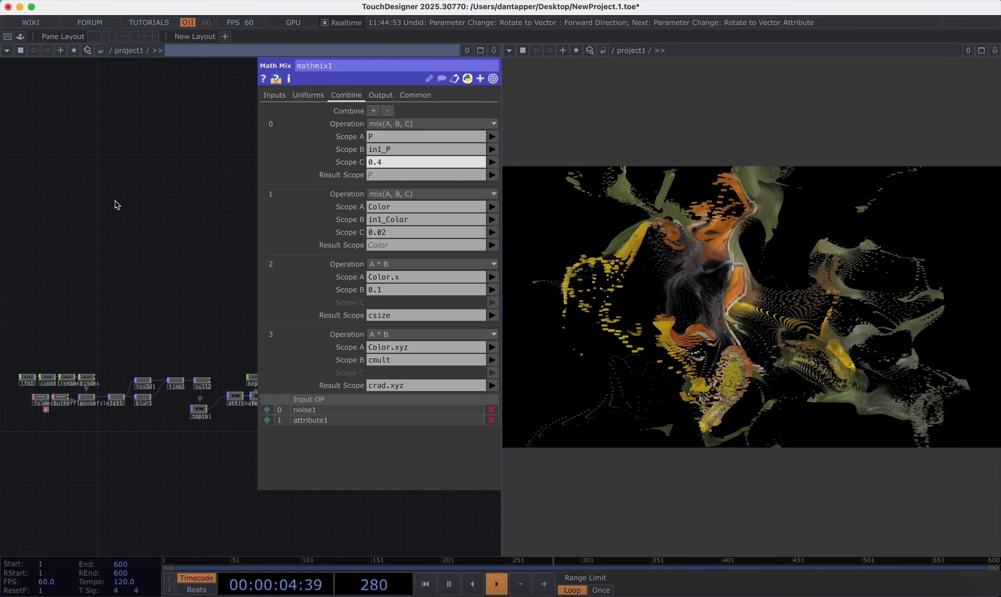
key("Return")
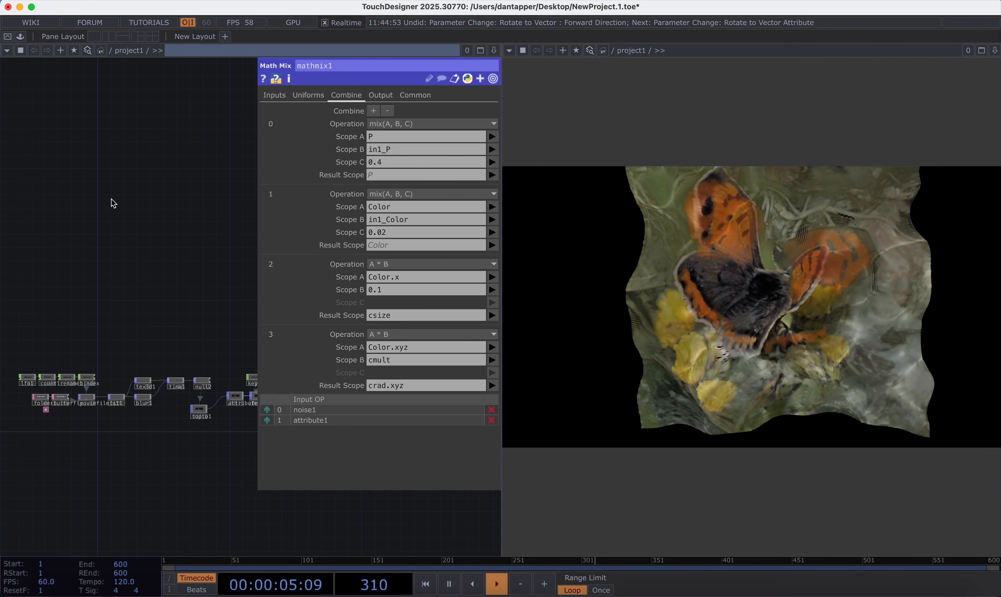
Try 0.2 for Scope C of mathmix1's position mix and settle on 0.15
left_click(381, 163)
type("0.2")
key("Return")
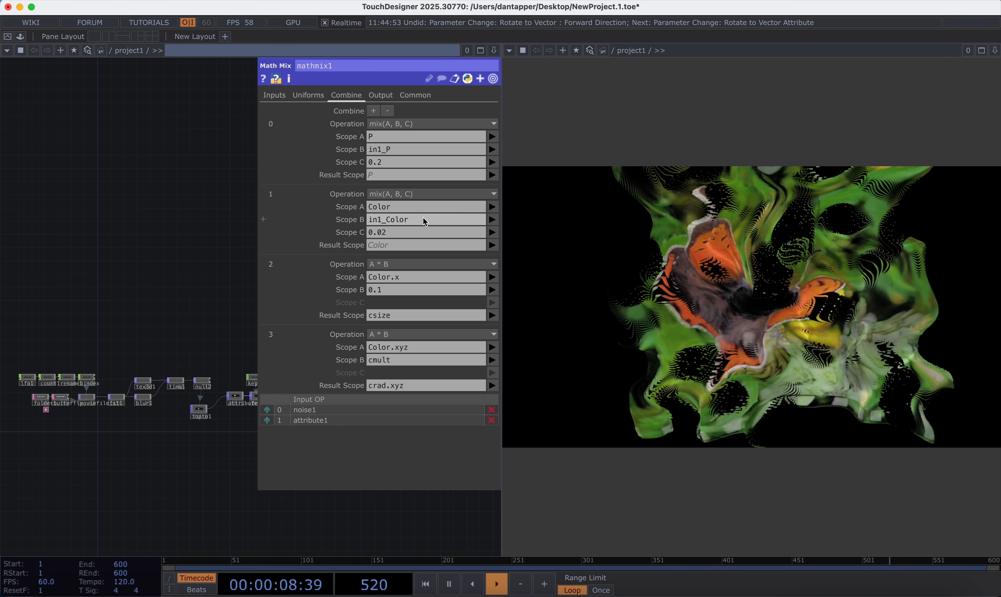
left_click(378, 162)
type("0.15")
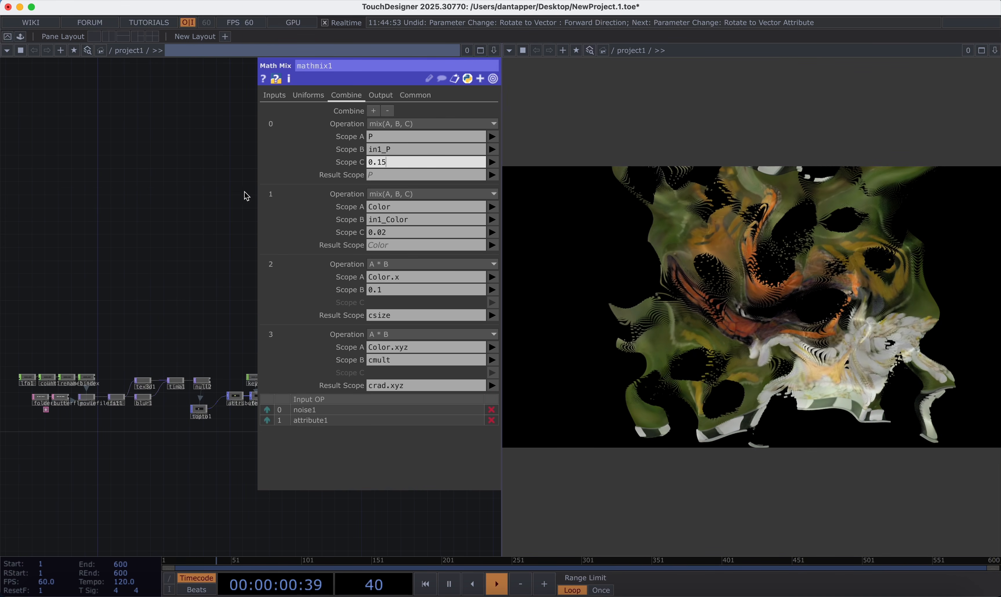
key("Return")
Change noise1's Translate 4D expression to absTime.seconds*0.05
left_click_drag(221, 361, 161, 371)
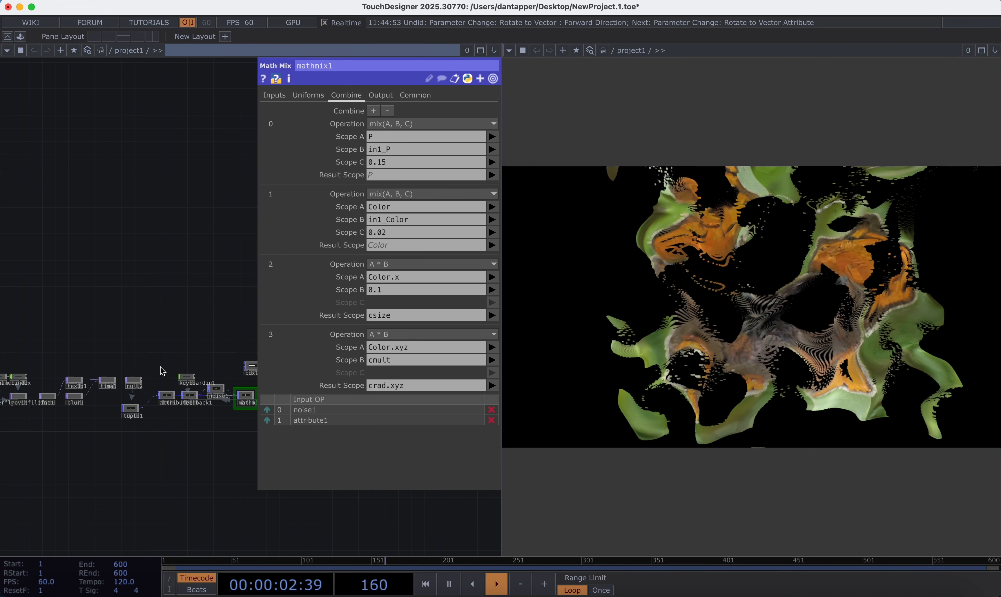
left_click(216, 389)
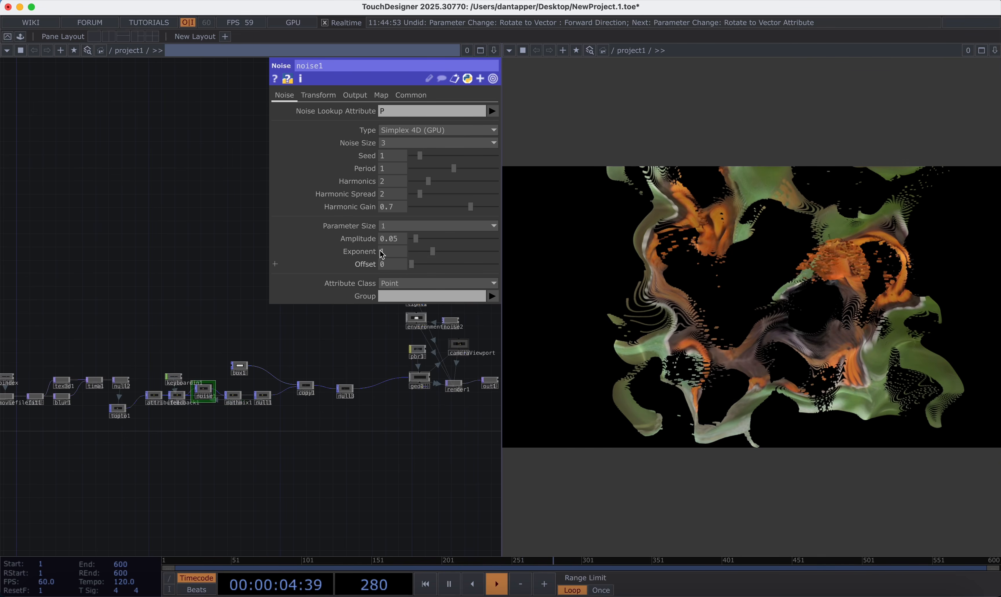
left_click(323, 95)
left_click(400, 188)
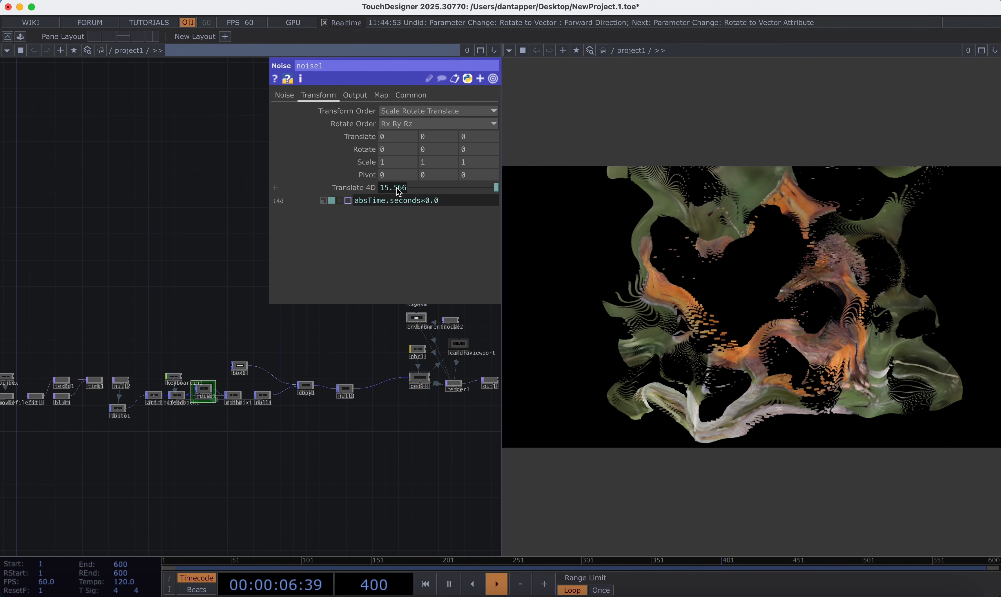
key("BackSpace")
type("05")
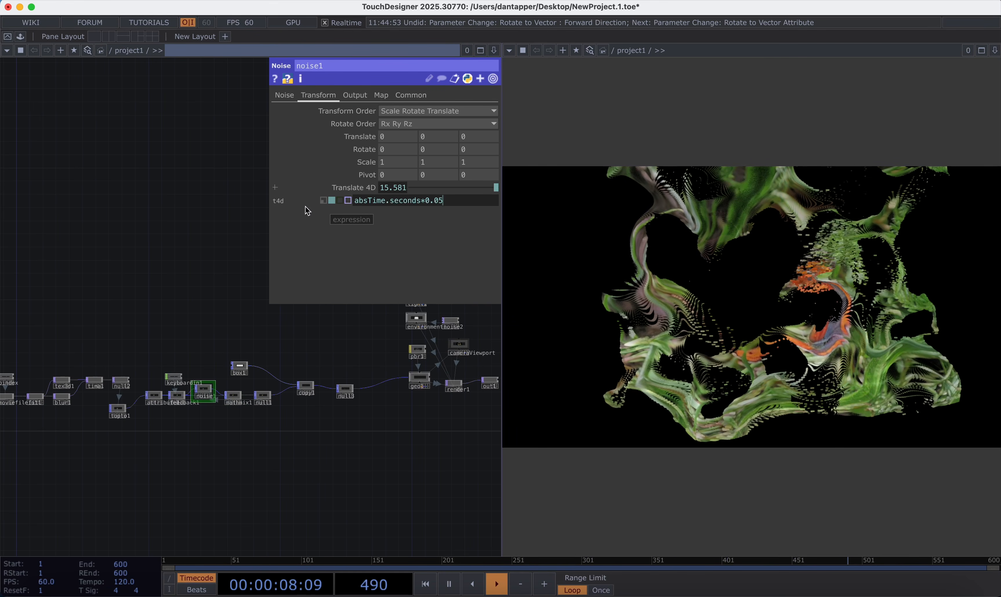
left_click(215, 228)
Add a Box POP in the empty space below null3 and geo1
middle_click_drag(857, 133, 754, 293)
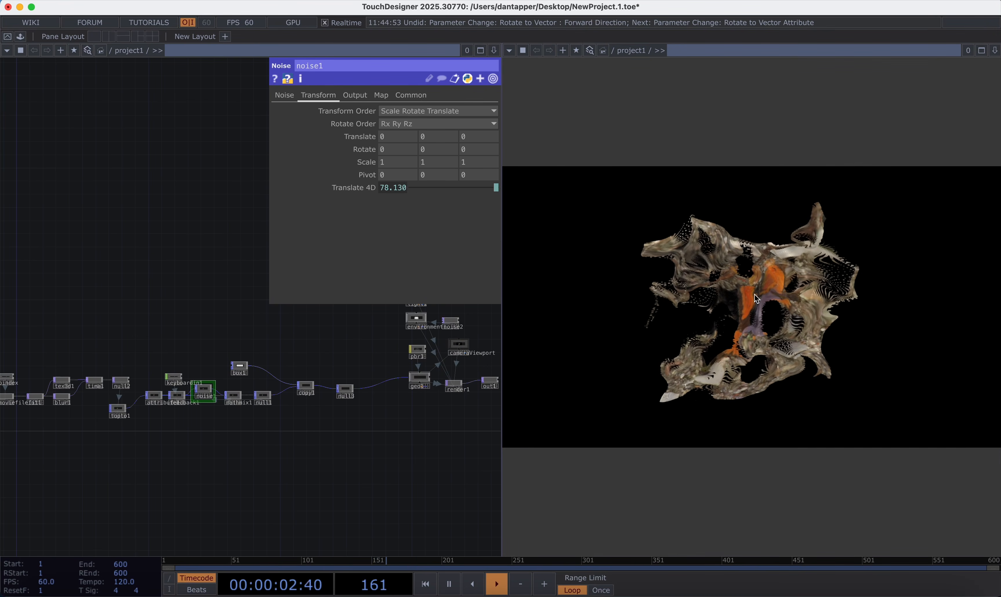
left_click_drag(199, 450, 82, 451)
left_click_drag(400, 423, 276, 395)
left_click_drag(622, 289, 863, 284)
scroll(863, 286, "down", 5)
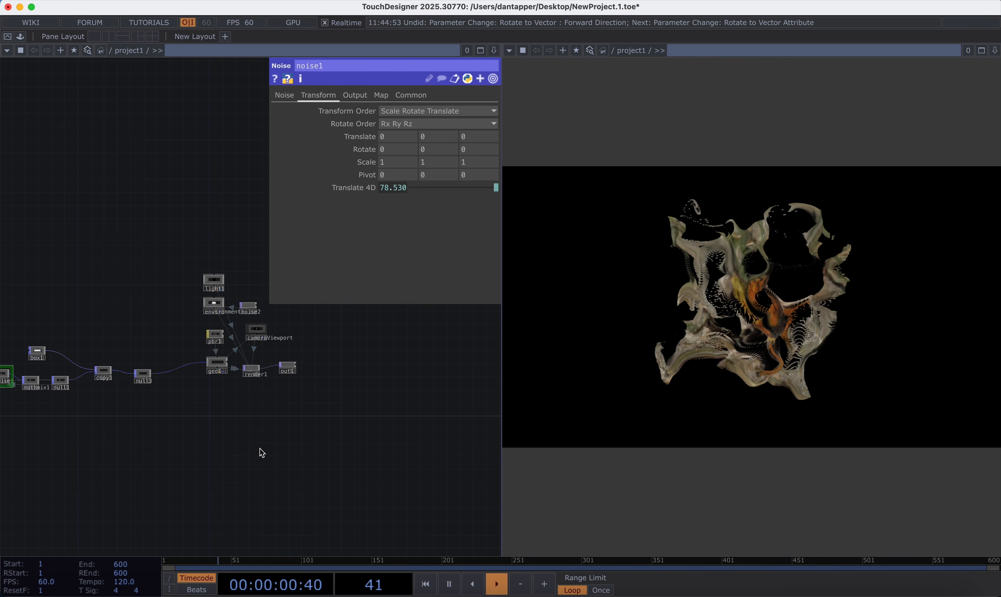
key("Tab")
type("bo")
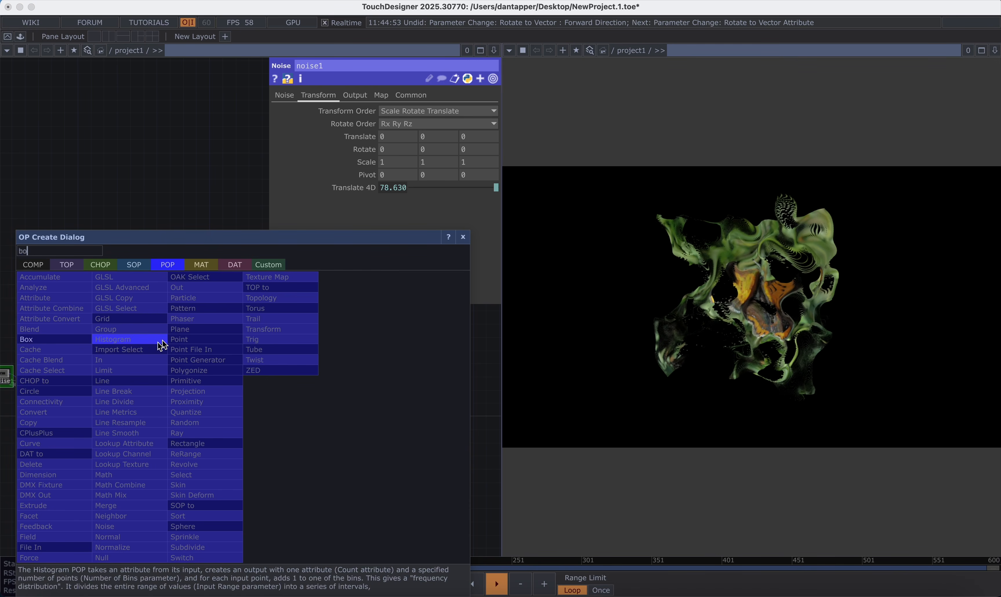
key("Return")
left_click(186, 419)
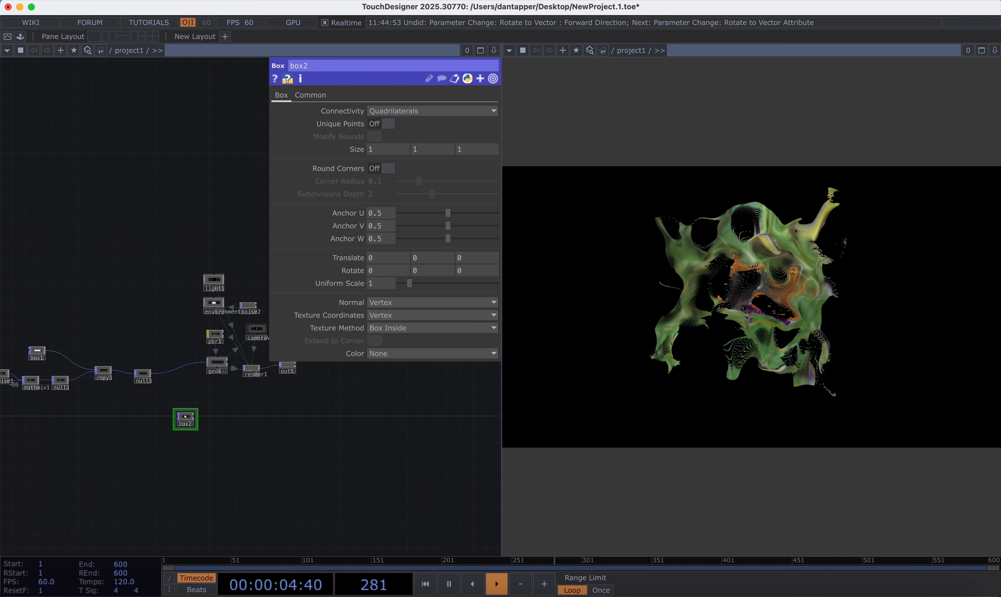
Append a Delete POP to the output of box2
key("Tab")
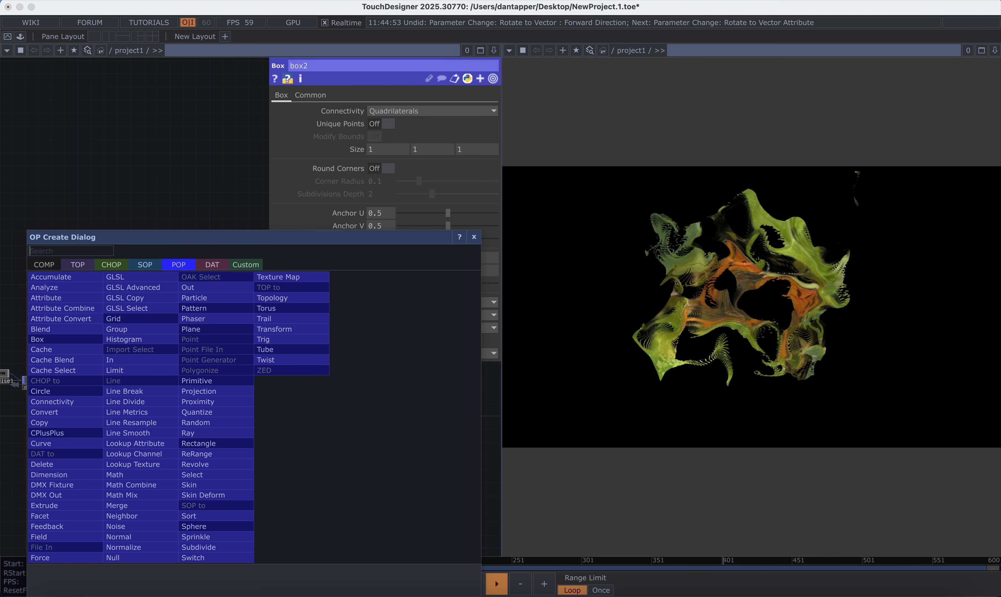
left_click(45, 464)
left_click(222, 422)
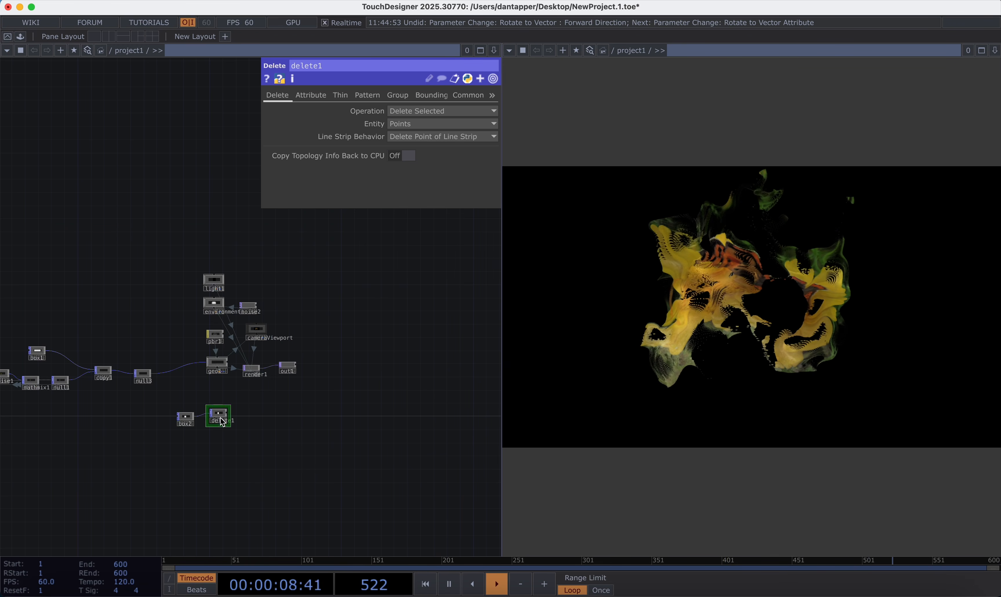
Add a Geometry COMP fed by delete1 and close its parameters
left_click(303, 406)
type("ge")
left_click(93, 253)
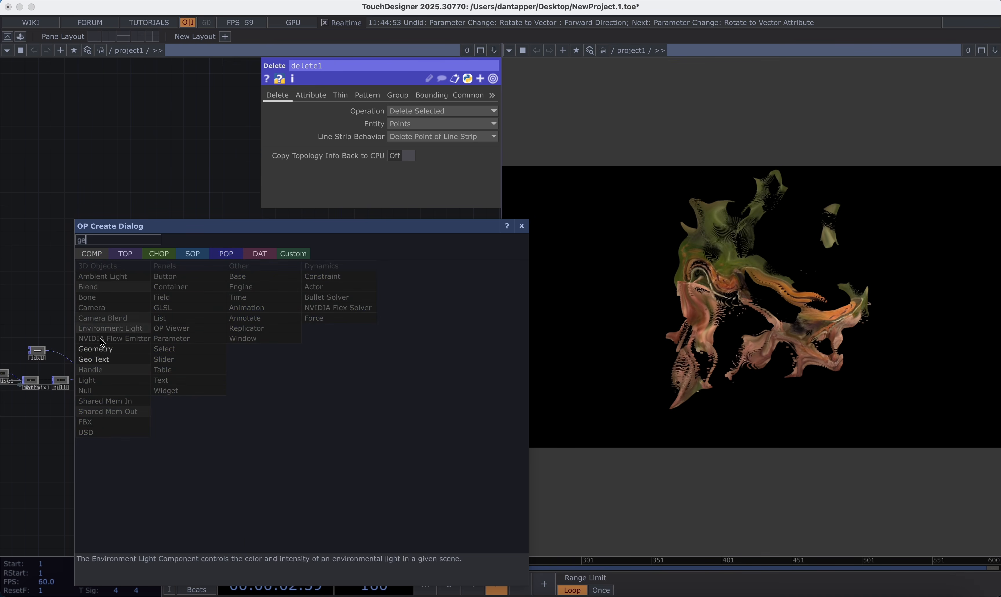
left_click(103, 348)
left_click(292, 419)
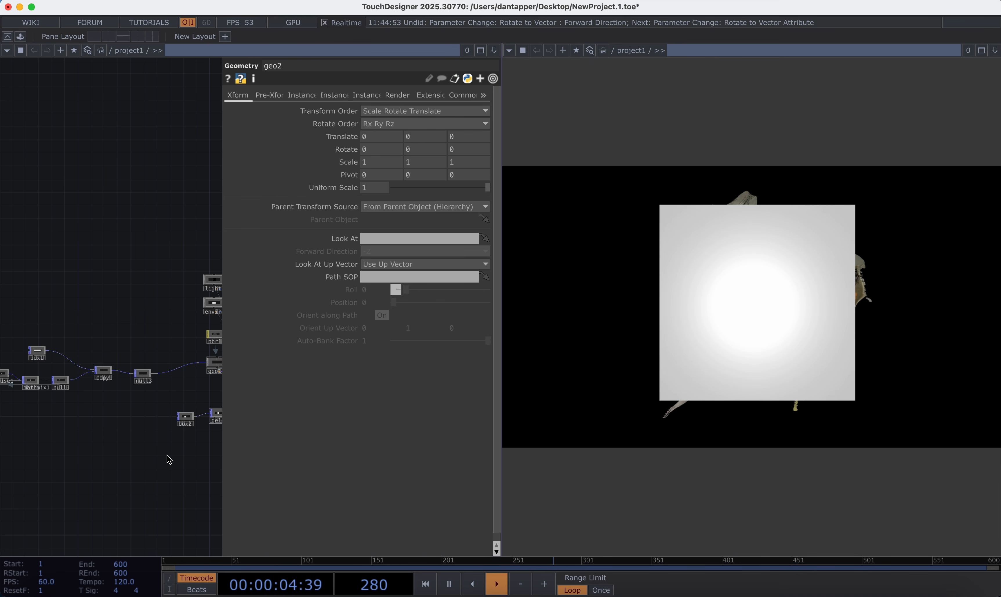
key("p")
Set the Normal option of box2 to Primitive
scroll(193, 406, "up", 5)
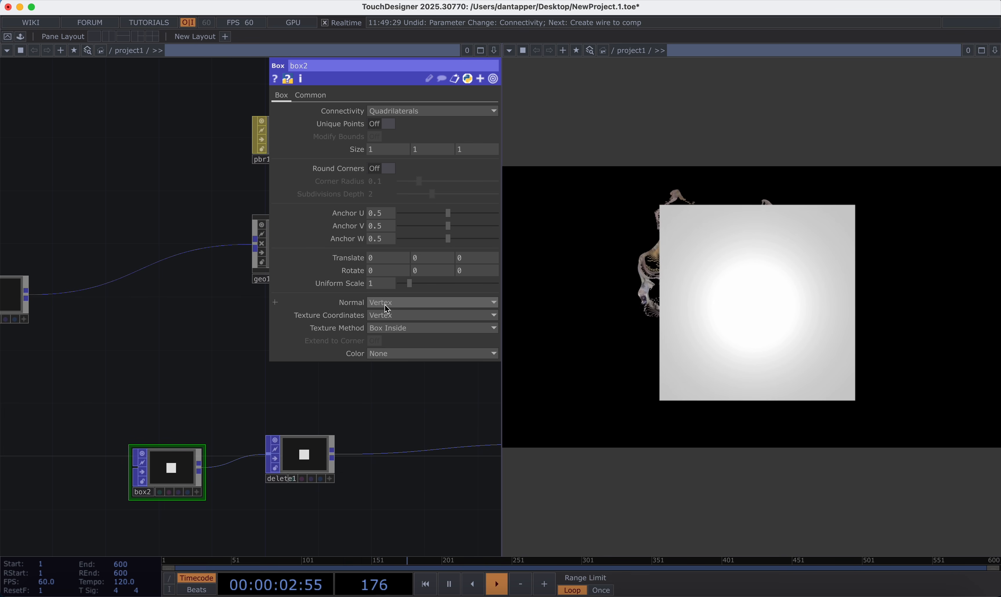
left_click(383, 315)
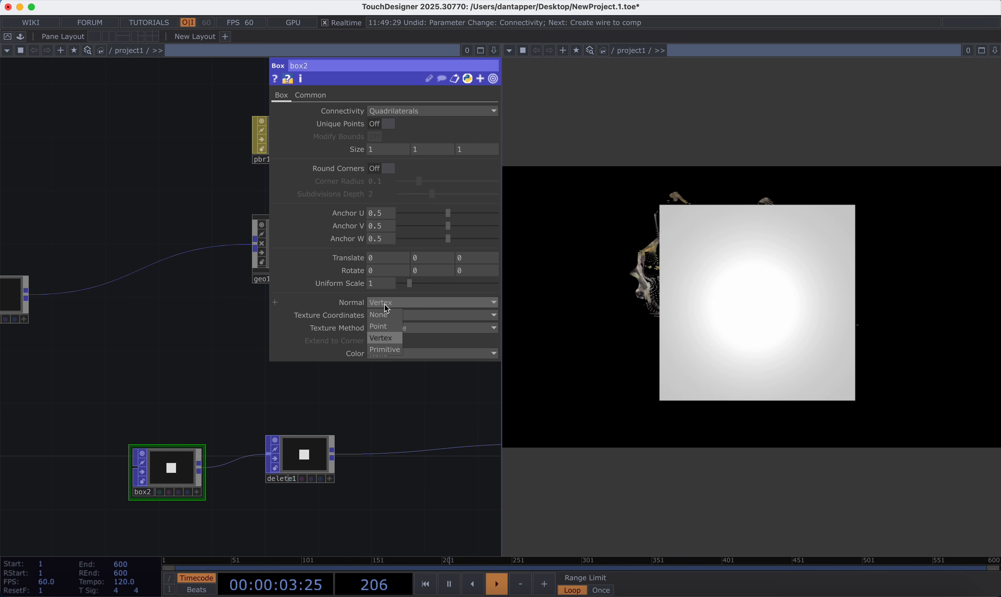
left_click(382, 349)
Define delete1's attribute condition as N(0) with the function == and a value of 1
left_click(298, 464)
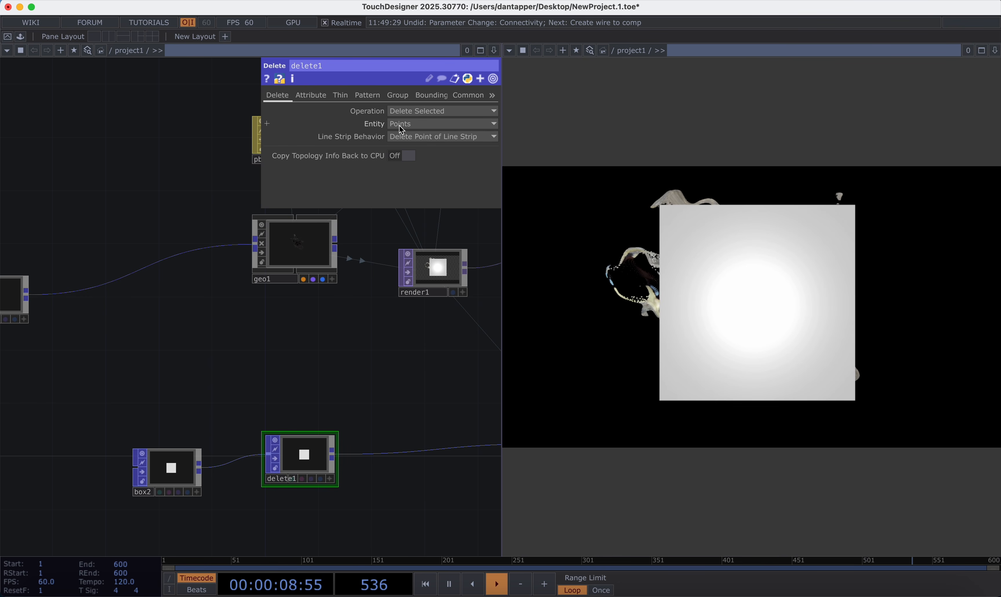
left_click(320, 96)
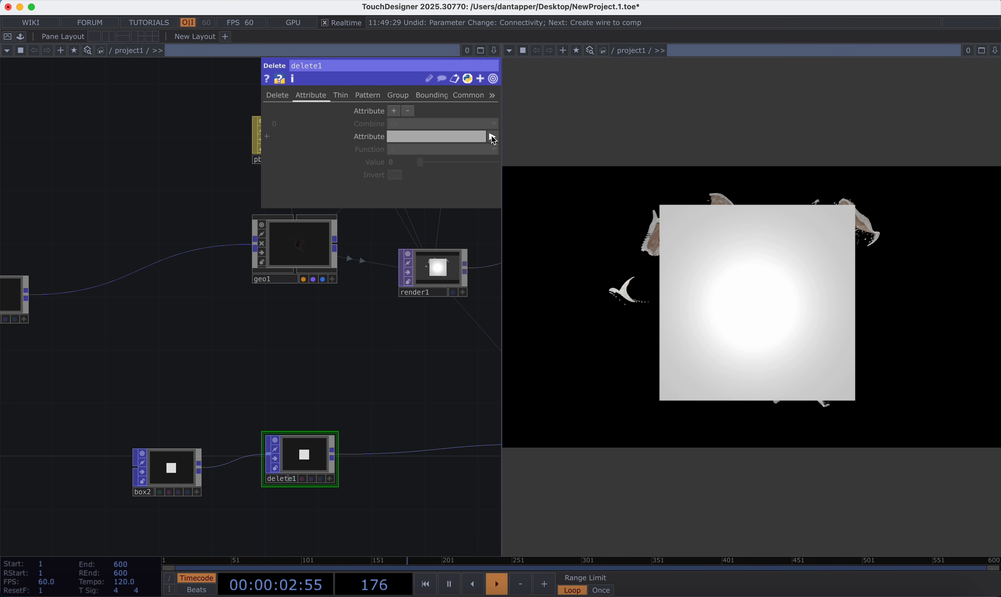
left_click(492, 138)
left_click(493, 162)
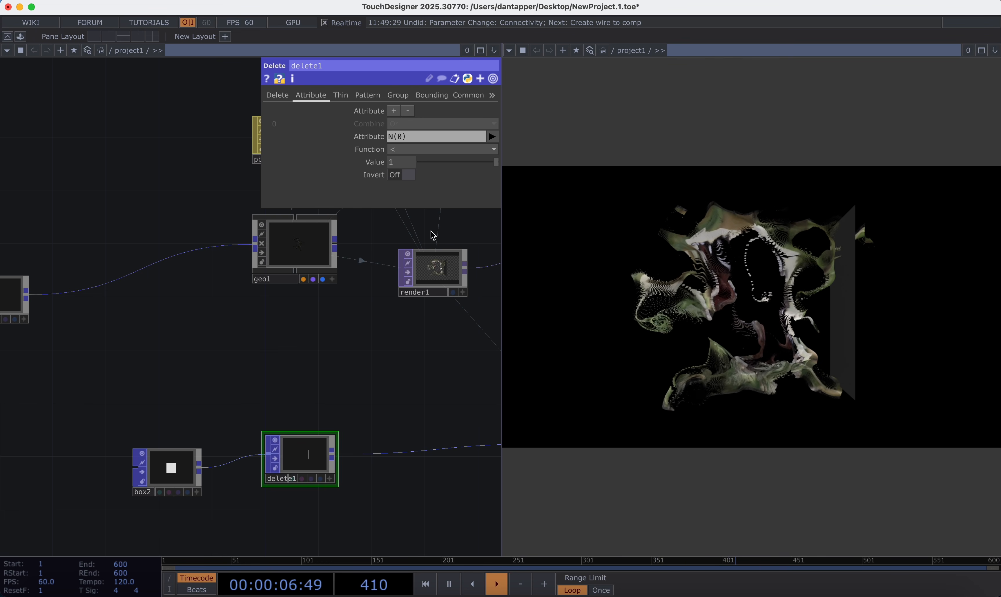
left_click(406, 149)
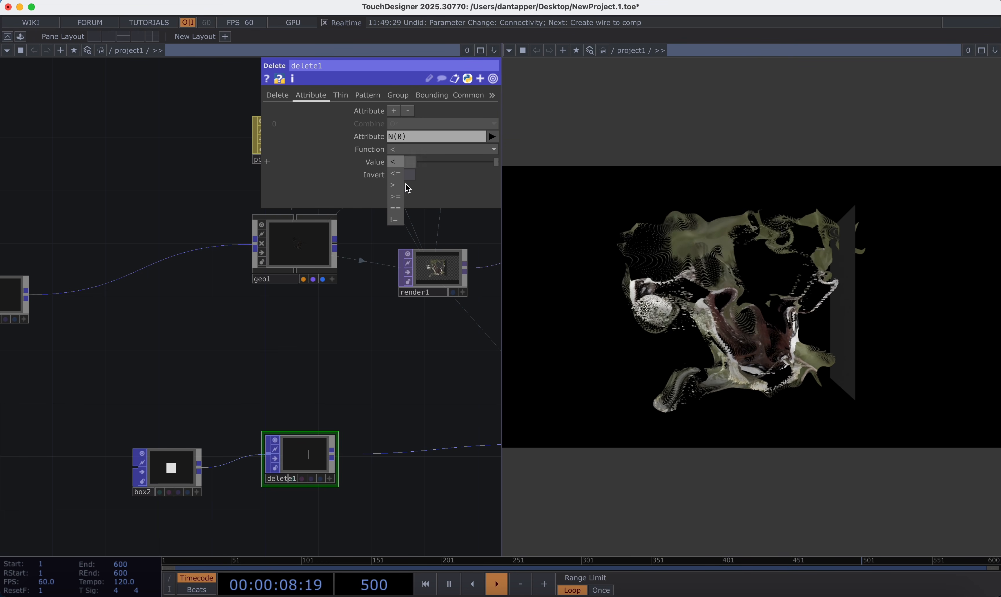
left_click(396, 209)
scroll(300, 474, "up", 5)
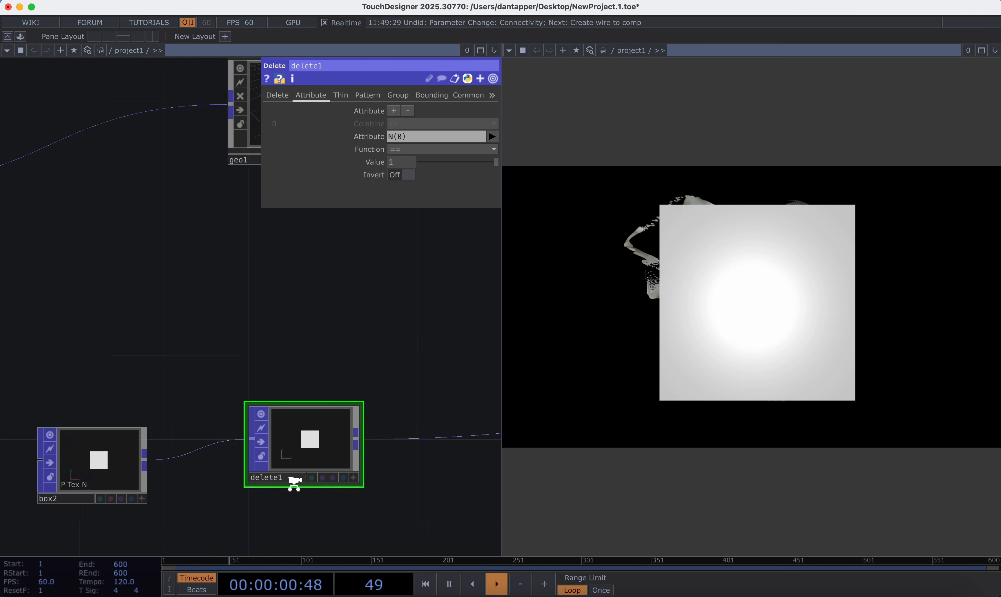
Change the attribute in delete1's condition to N(2) and check the opened box in its node viewer
left_click_drag(354, 397, 359, 330)
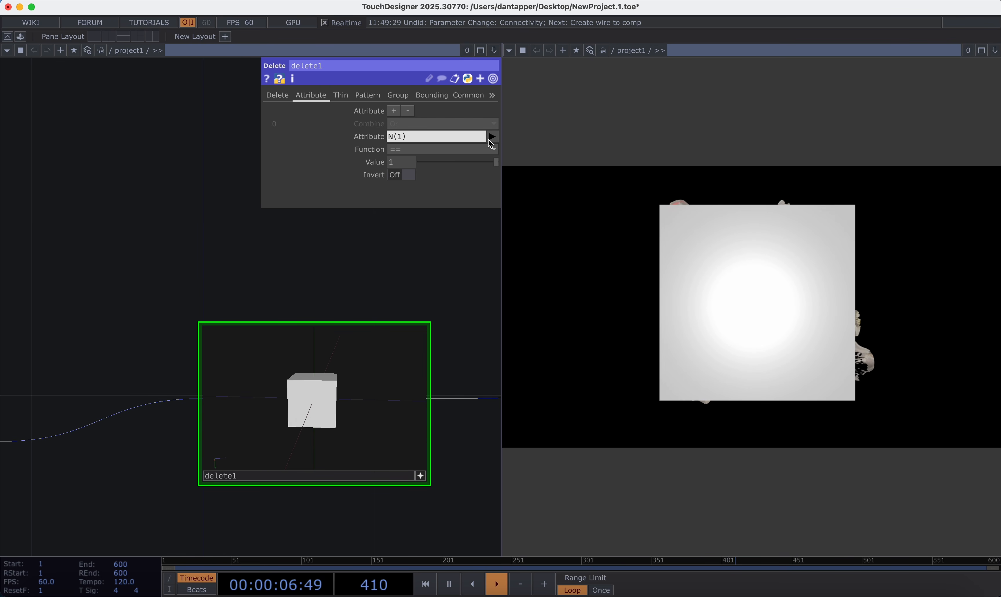
left_click(489, 138)
left_click(491, 174)
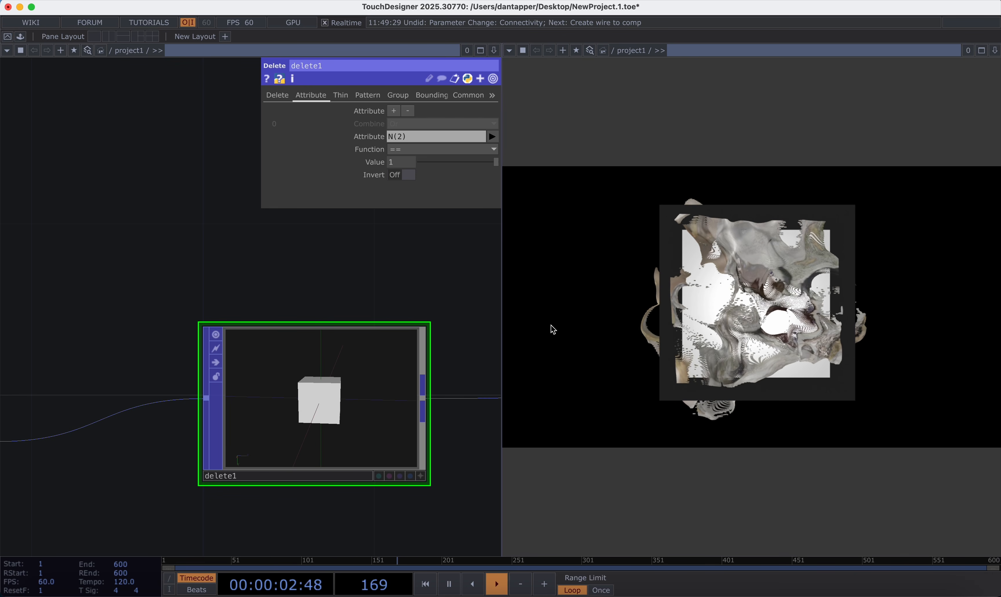
left_click(421, 476)
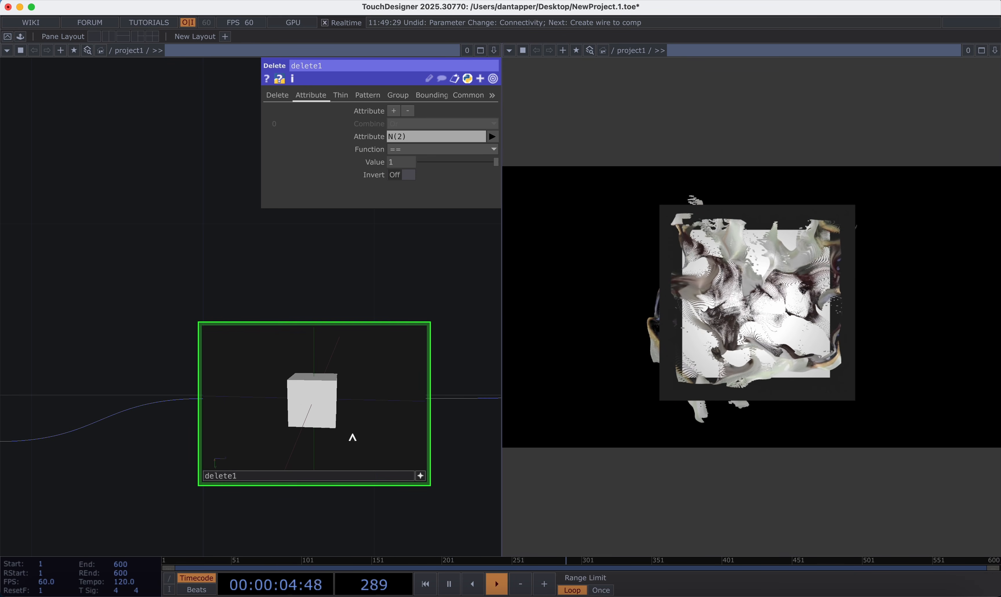
left_click_drag(350, 437, 321, 414)
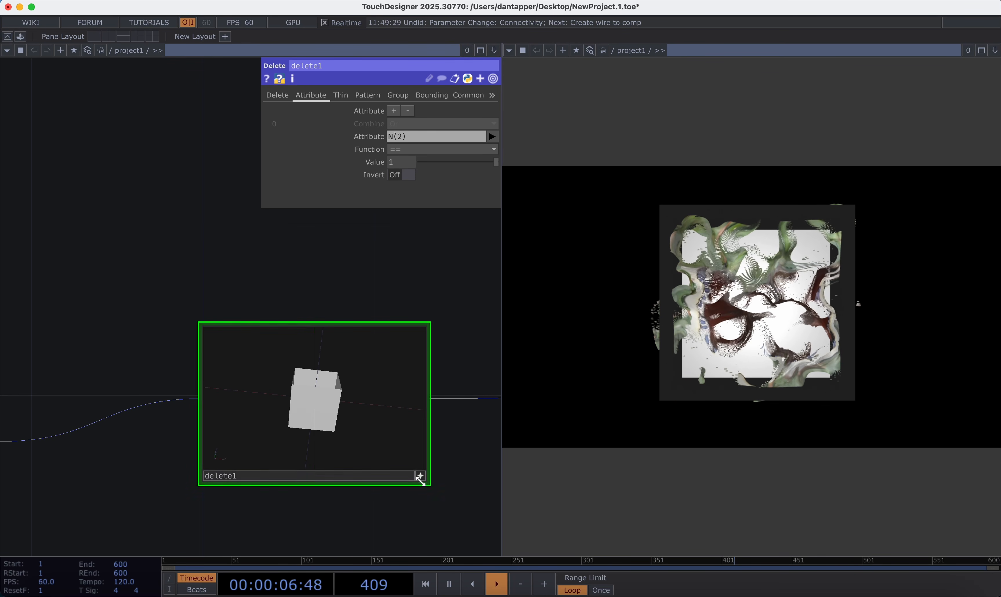
key("h")
left_click(420, 476)
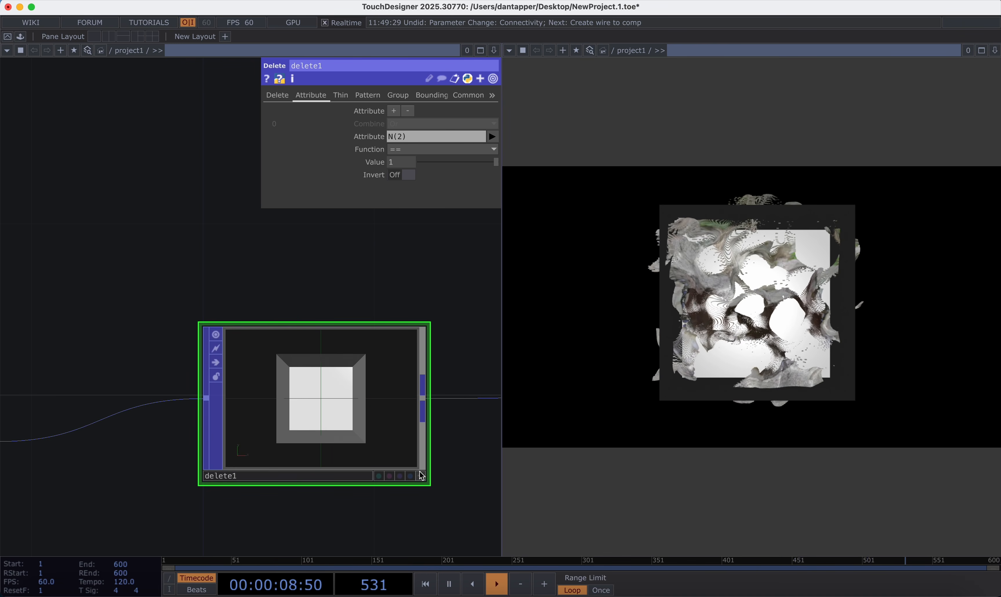
Insert a Limit POP on the wire between null3 and geo1
left_click_drag(310, 352, 139, 442)
scroll(270, 387, "down", 10)
left_click_drag(697, 311, 658, 331)
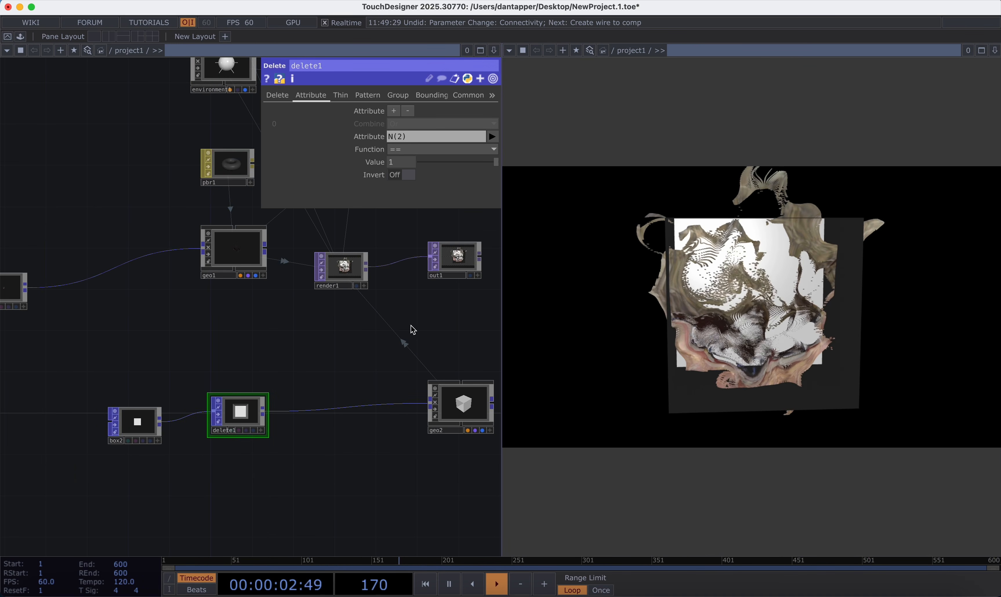
left_click_drag(361, 337, 164, 374)
scroll(162, 370, "down", 8)
scroll(127, 308, "up", 3)
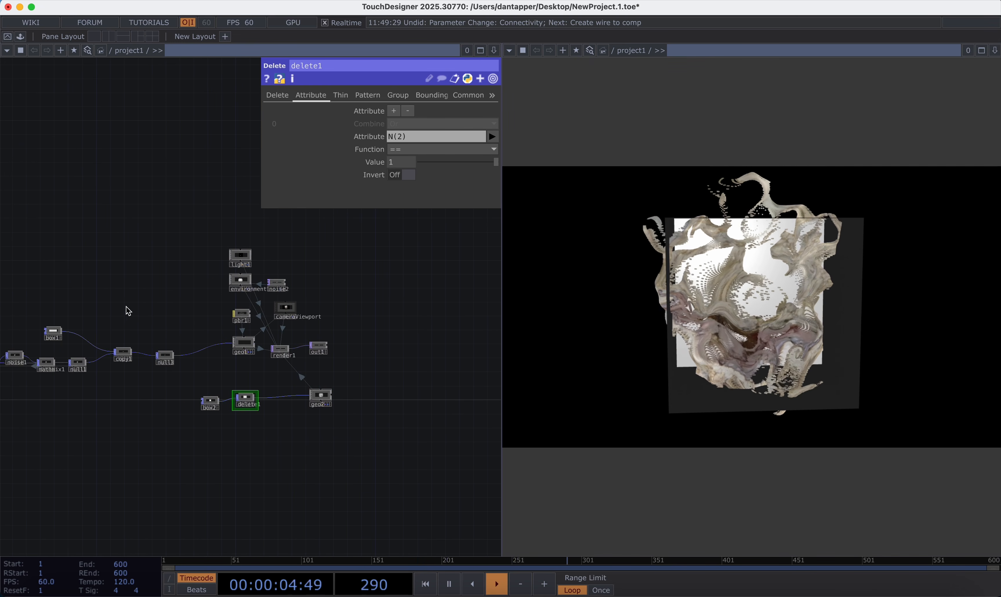
right_click_drag(203, 244, 398, 543)
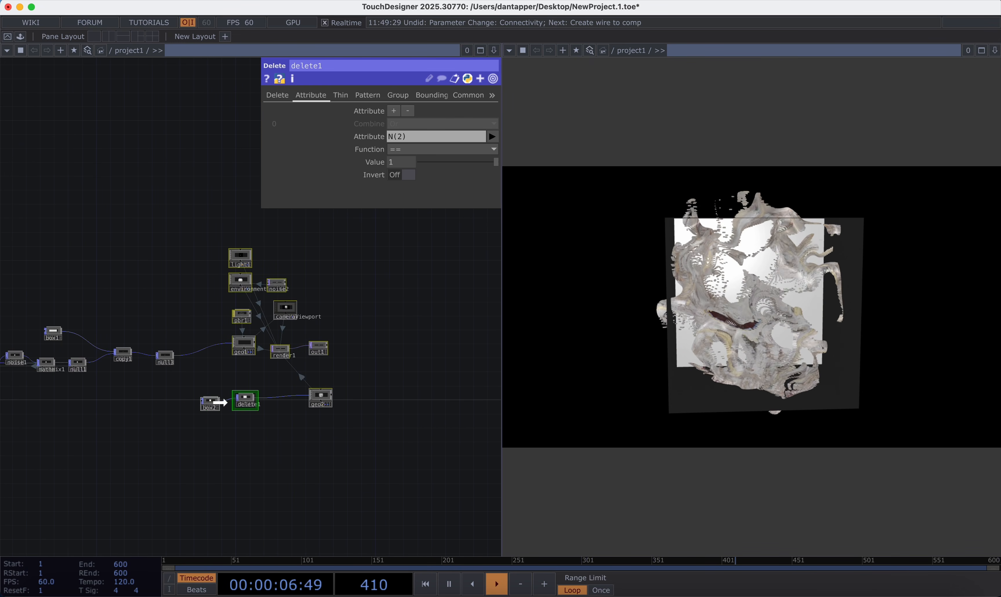
scroll(195, 374, "up", 4)
right_click(183, 327)
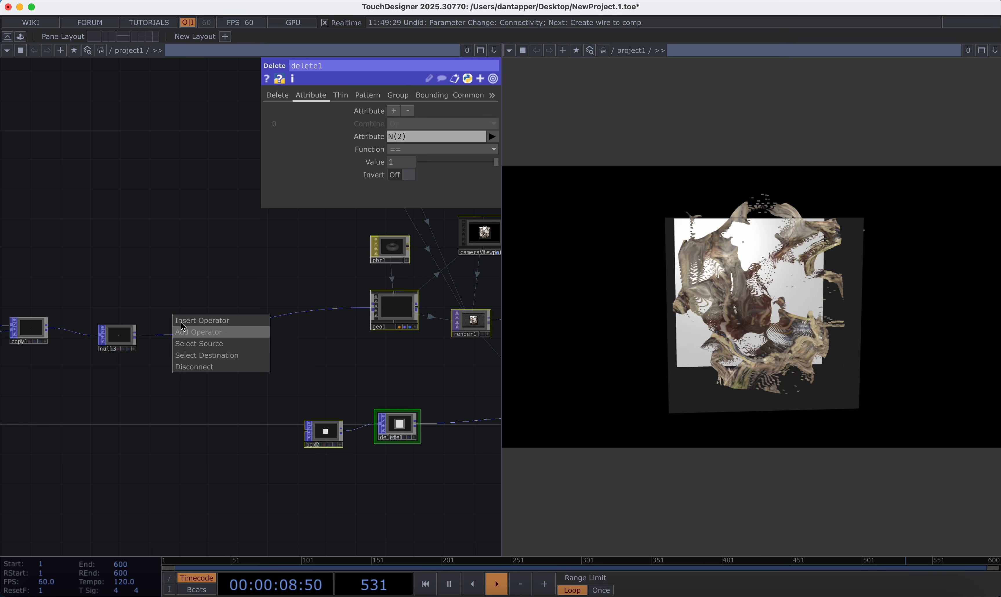
left_click(183, 330)
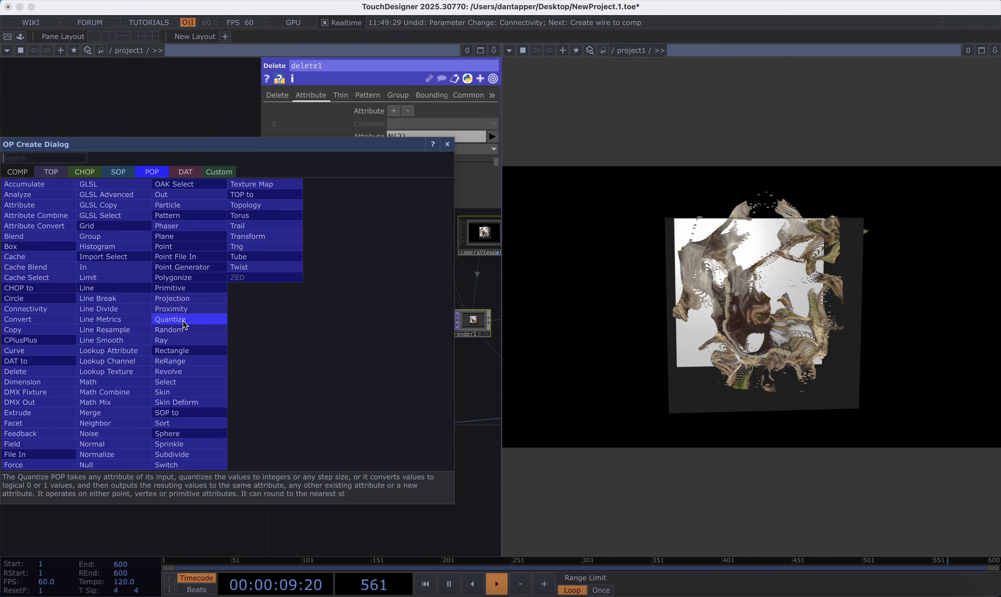
left_click(96, 280)
left_click(189, 338)
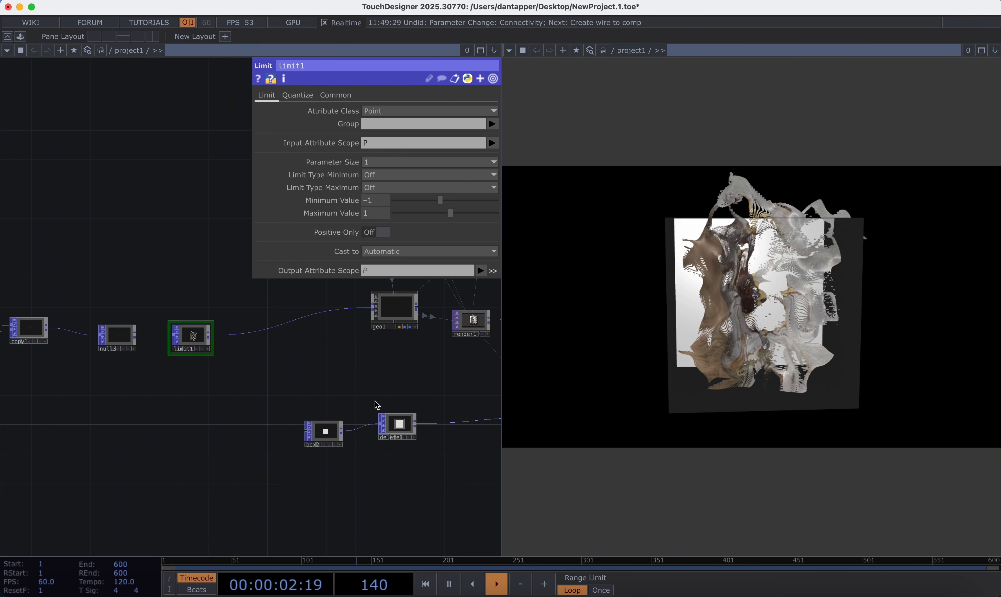
Set the Minimum Value of limit1 to -0.5 and its Maximum Value to 0.5
left_click(330, 433)
scroll(206, 401, "up", 1)
left_click(179, 371)
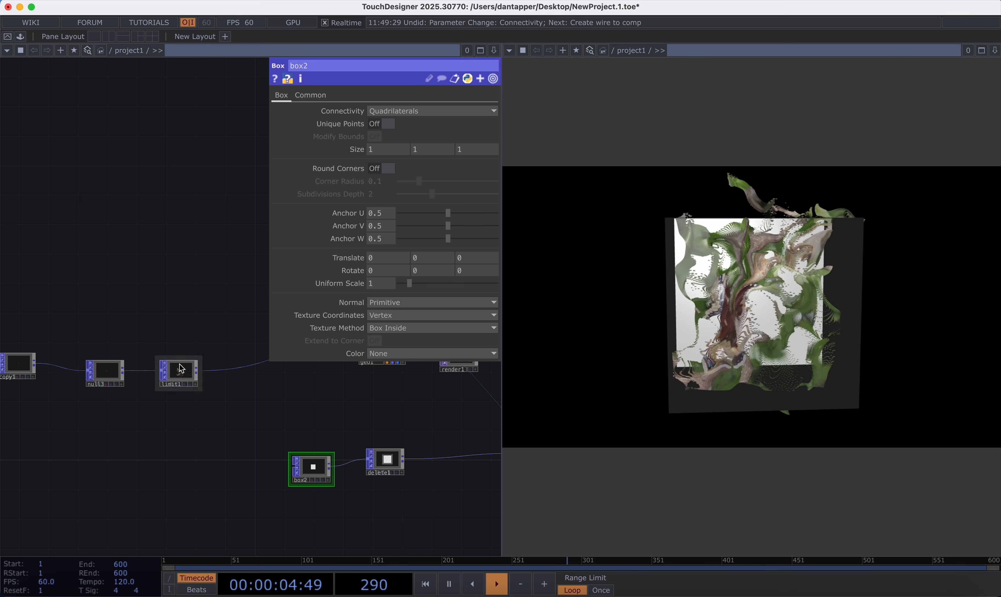
left_click(401, 197)
type("-")
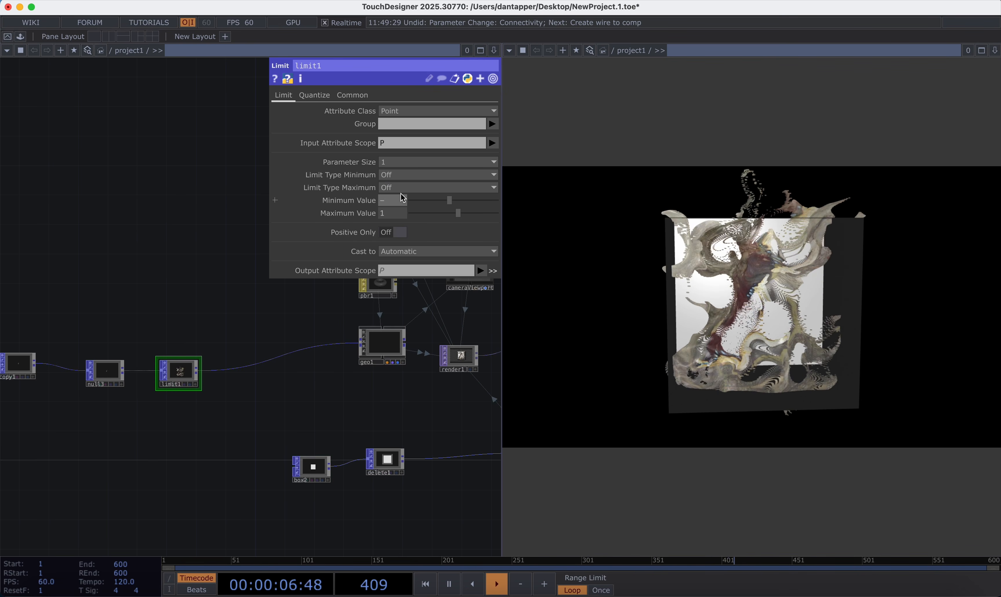
type("0.5")
key("Tab")
type("0.5")
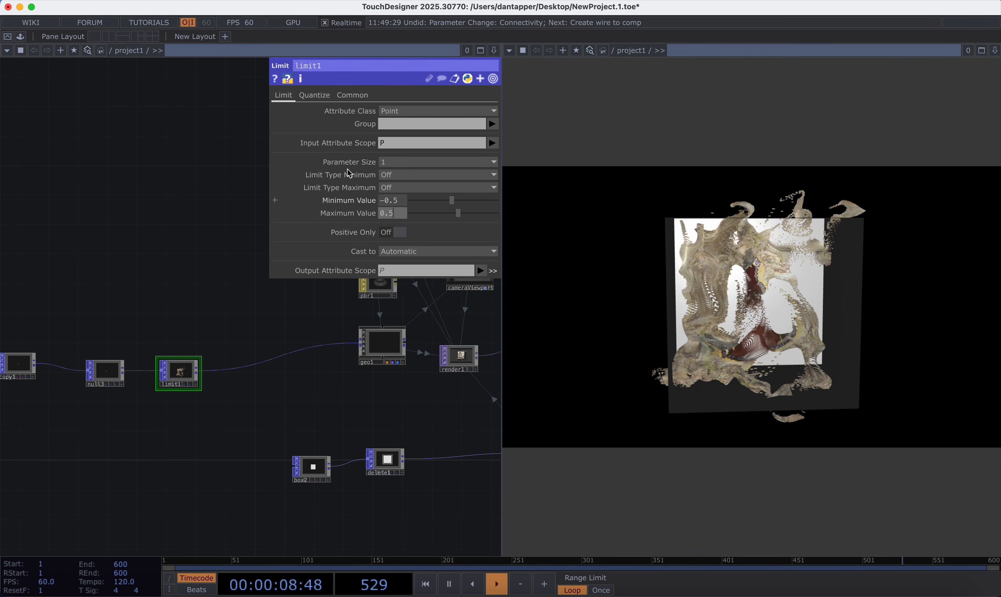
Set both the minimum and maximum limit types of limit1 to Clamp
left_click(392, 175)
left_click(393, 191)
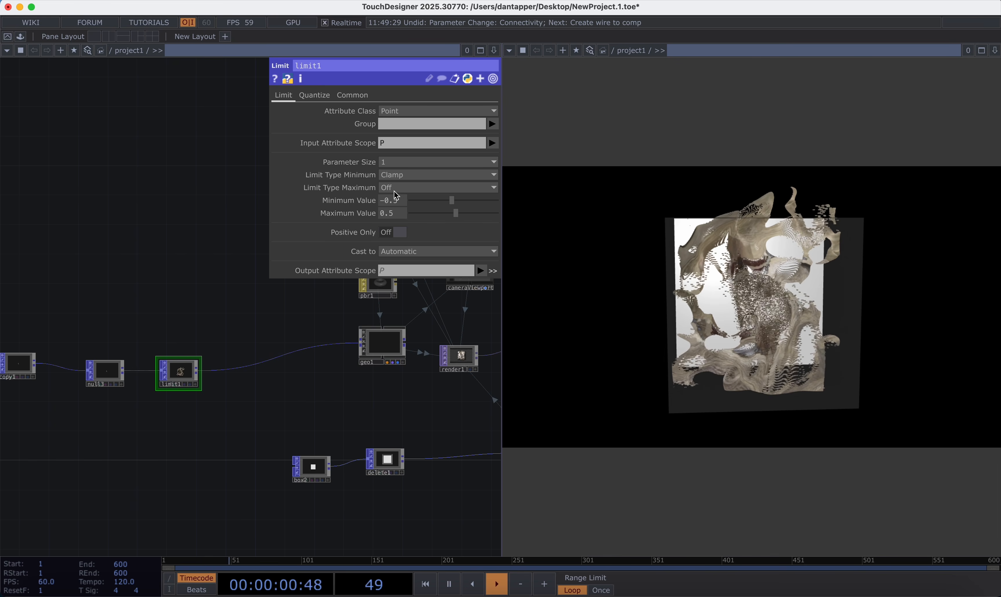
left_click(396, 188)
left_click(396, 203)
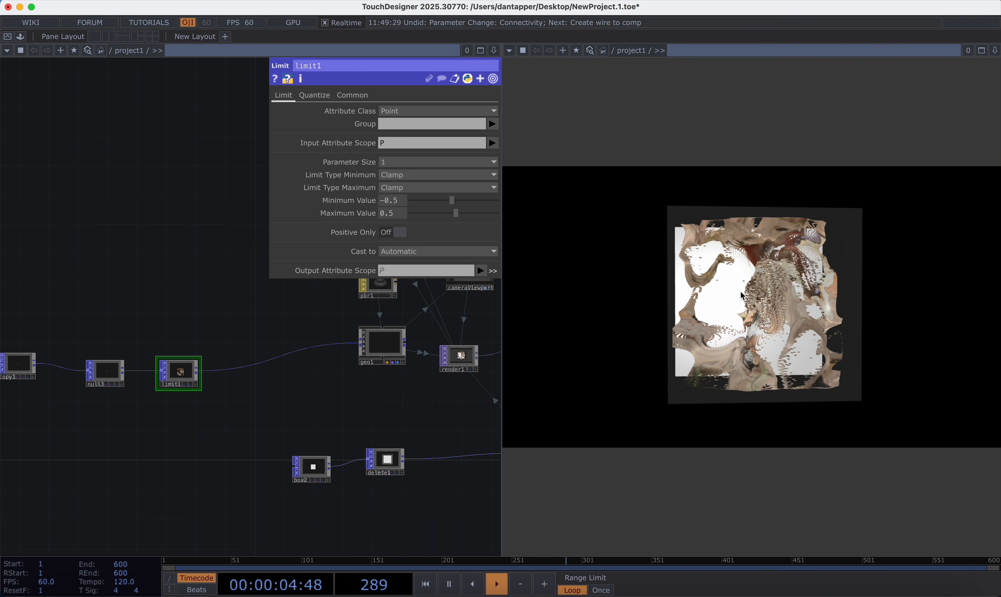
Set the X and Y size of box2 to 1.01
left_click(311, 467)
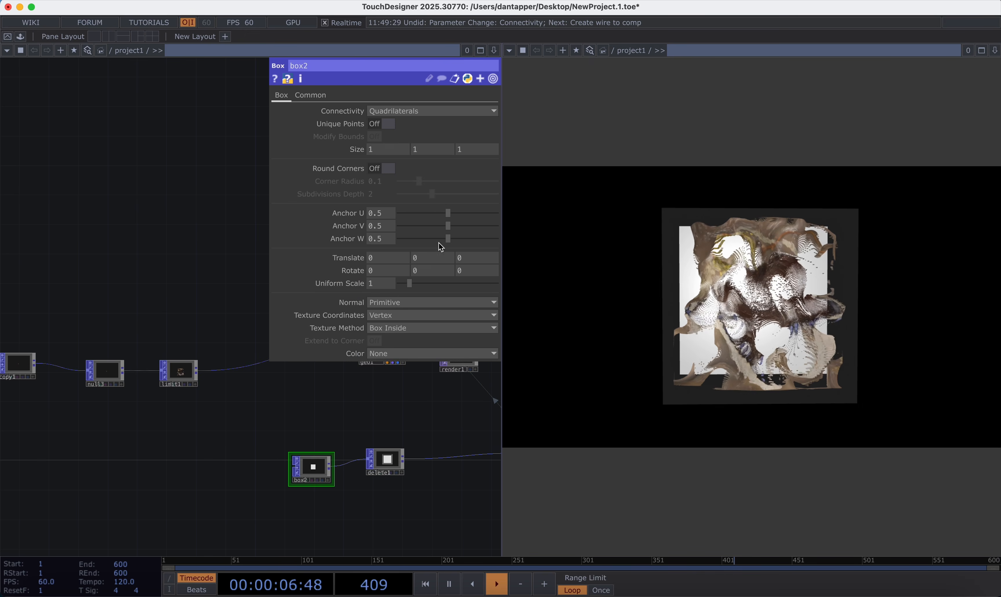
left_click(385, 148)
type(".01")
left_click(431, 148)
type(".")
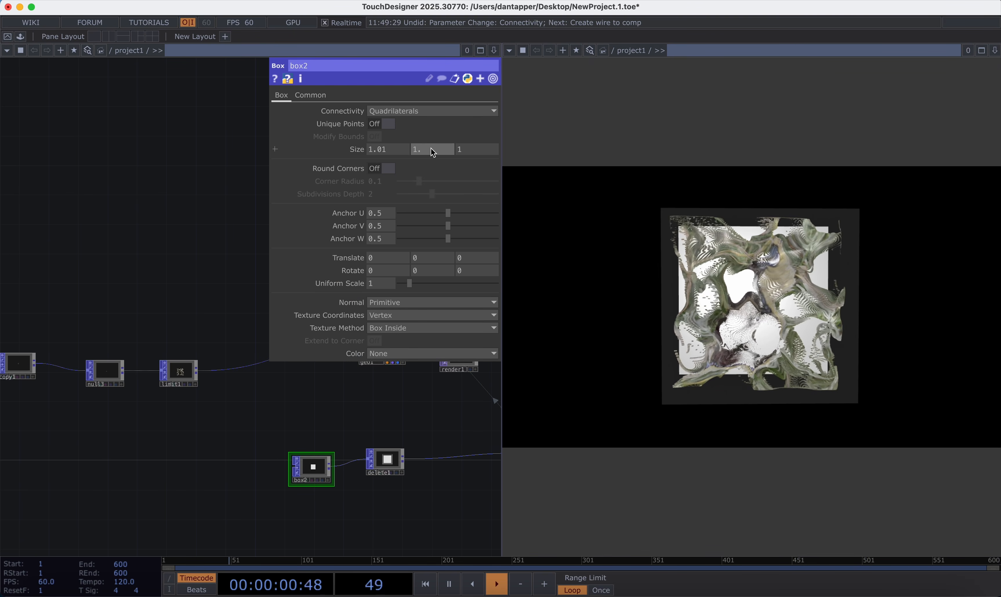
type("01")
key("Return")
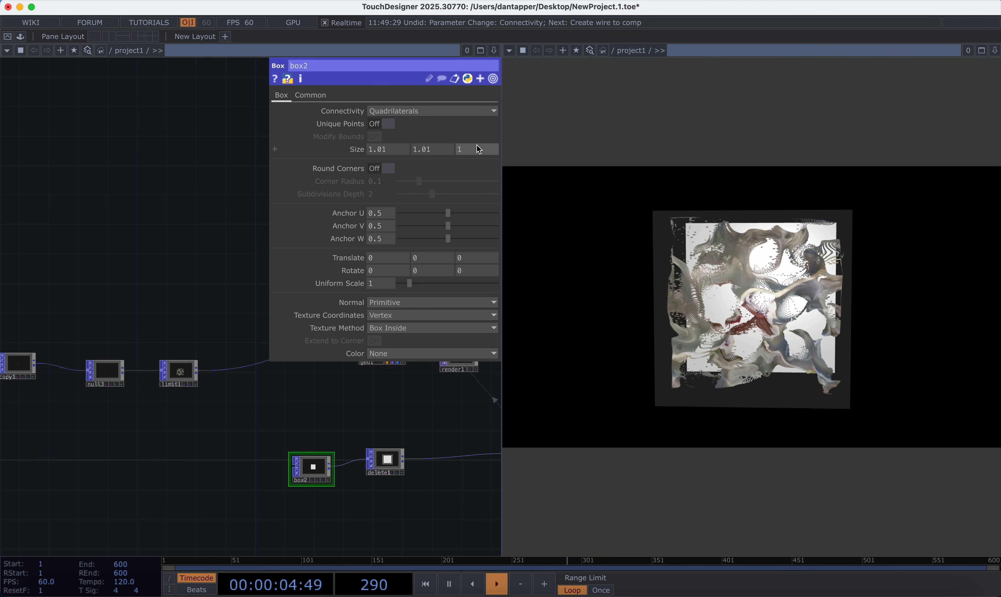
Reduce box2's Z size to 0.4 and set its Z translate to -0.15
mouse_move(479, 149)
middle_mouse_down()
mouse_move(473, 134)
mouse_move(478, 149)
middle_mouse_up()
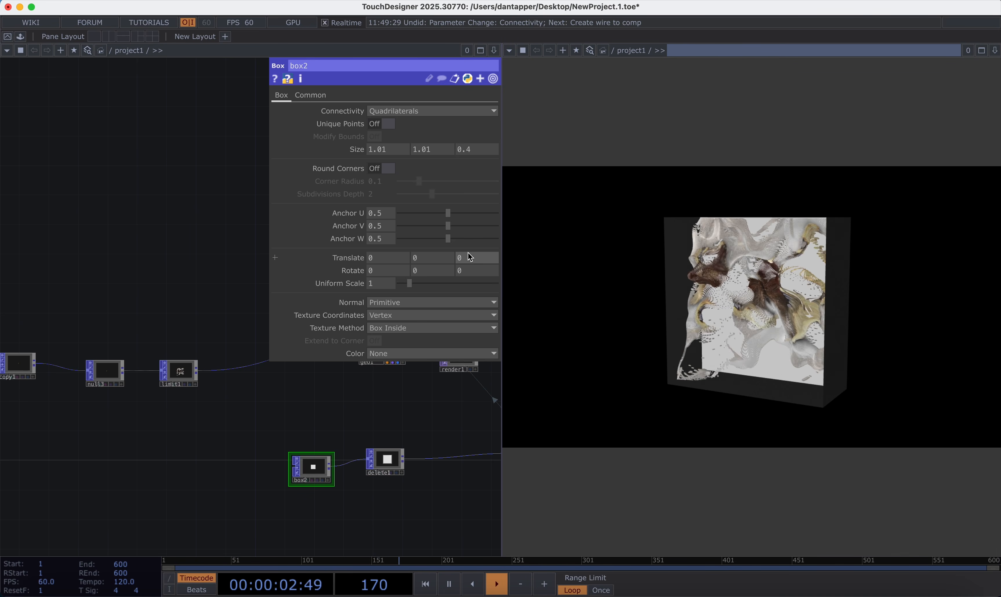
middle_click_drag(466, 257, 436, 246)
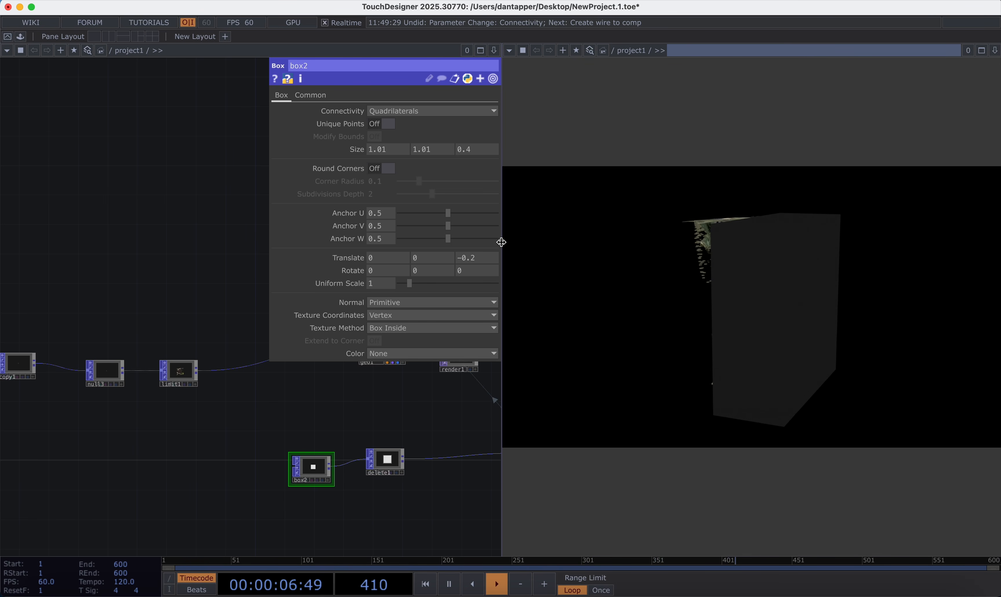
mouse_move(480, 258)
middle_mouse_down()
mouse_move(495, 271)
mouse_move(482, 261)
middle_mouse_up()
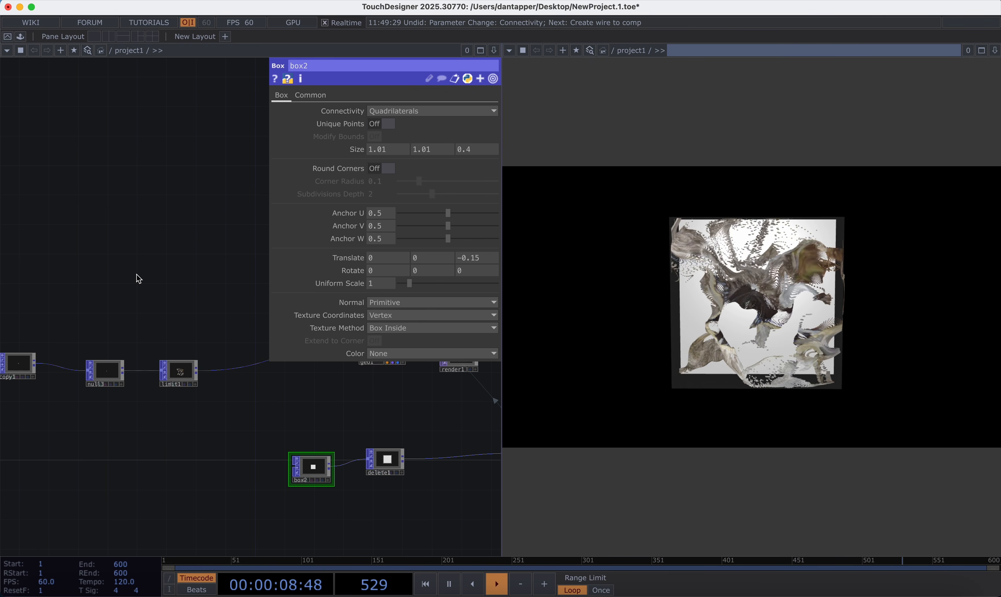
Open the shadow settings of light1 and set its Shadow Type to Hard, 2D Mapped
key("p")
left_click(378, 160)
key("p")
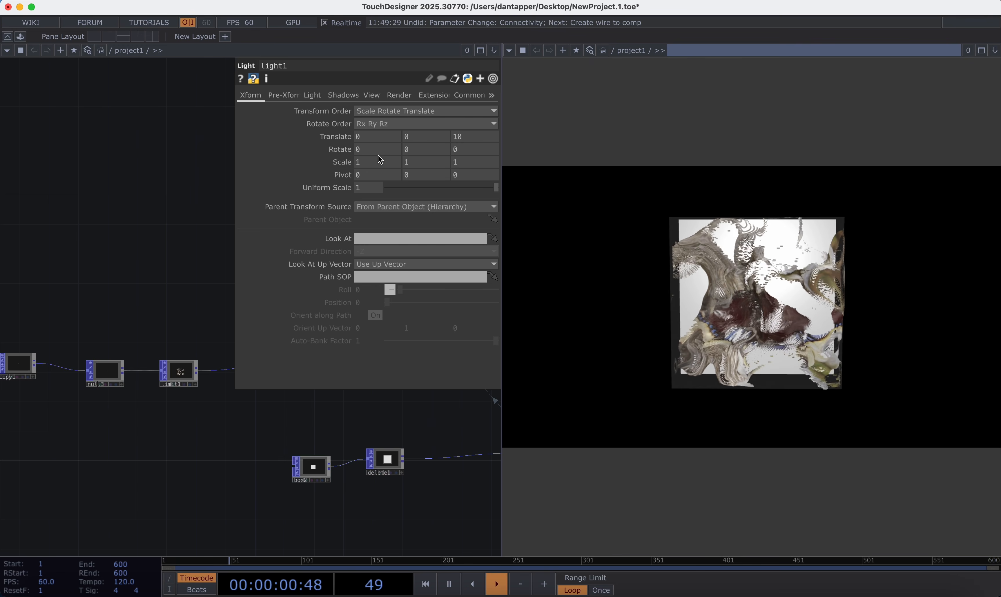
left_click(314, 96)
left_click(343, 95)
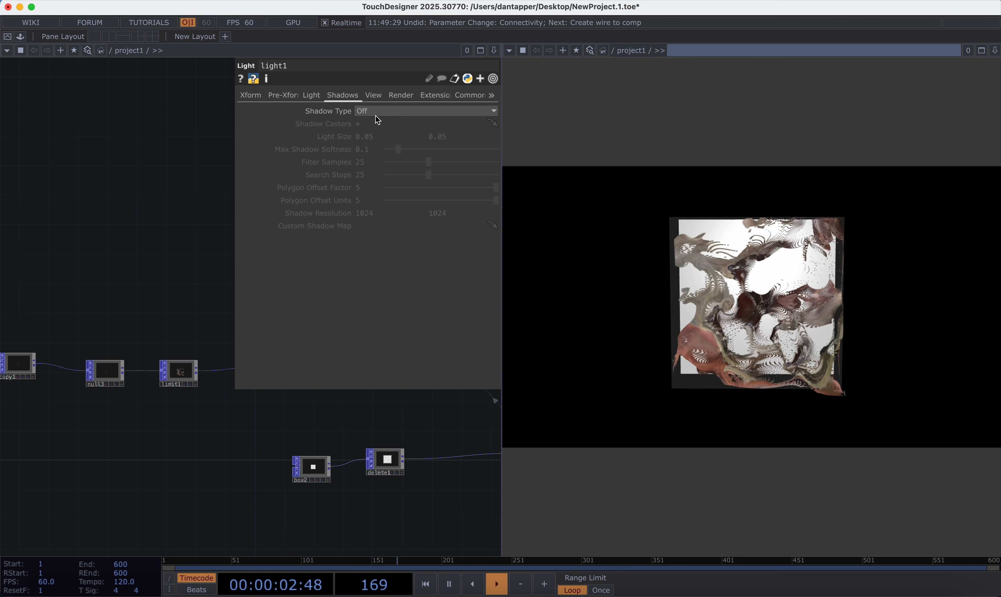
left_click(377, 112)
left_click(377, 135)
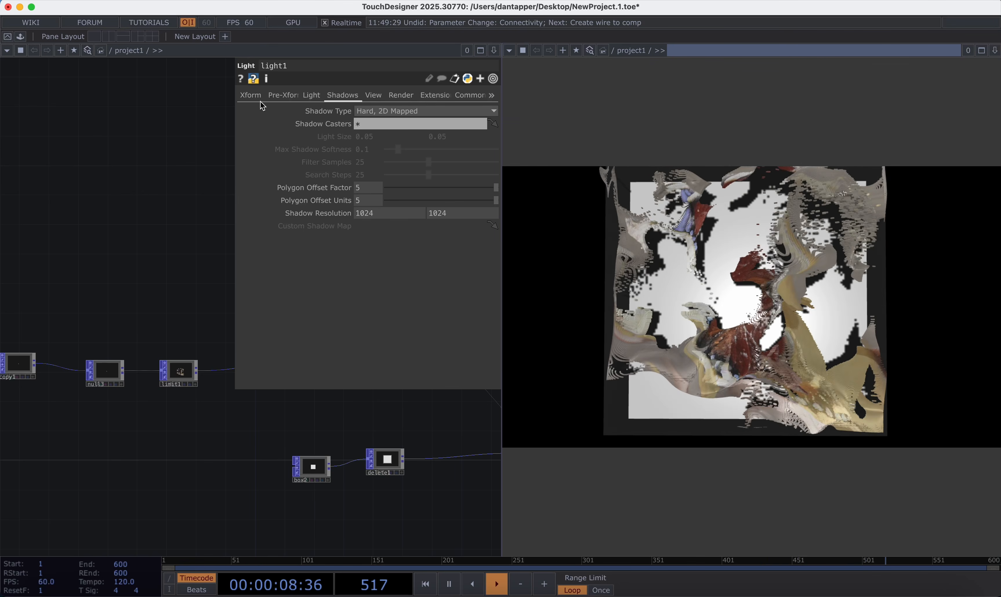
View the scene from light1 in a floating viewer and close the viewer
left_click_drag(200, 103, 44, 295)
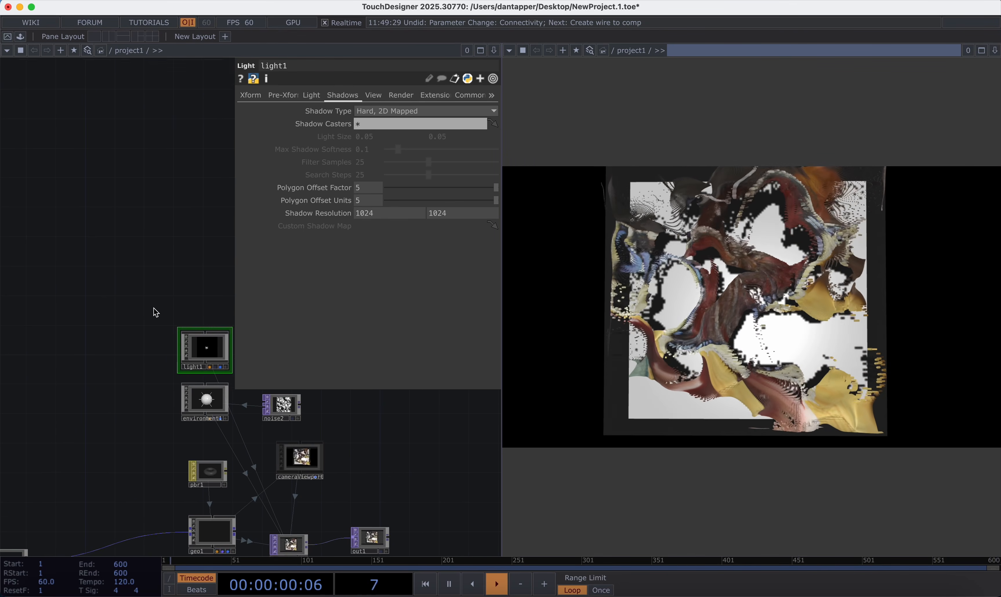
right_click(204, 348)
left_click(226, 309)
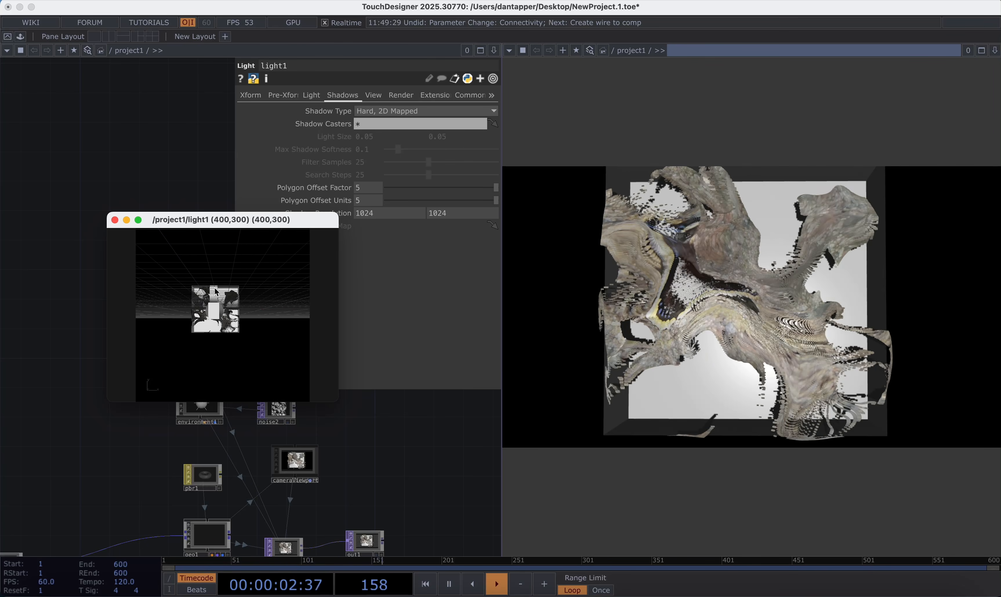
left_click(115, 219)
Switch light1's Shadow Type to Soft, 2D Mapped, try a higher Max Shadow Softness, and return it to 0.1
left_click(380, 111)
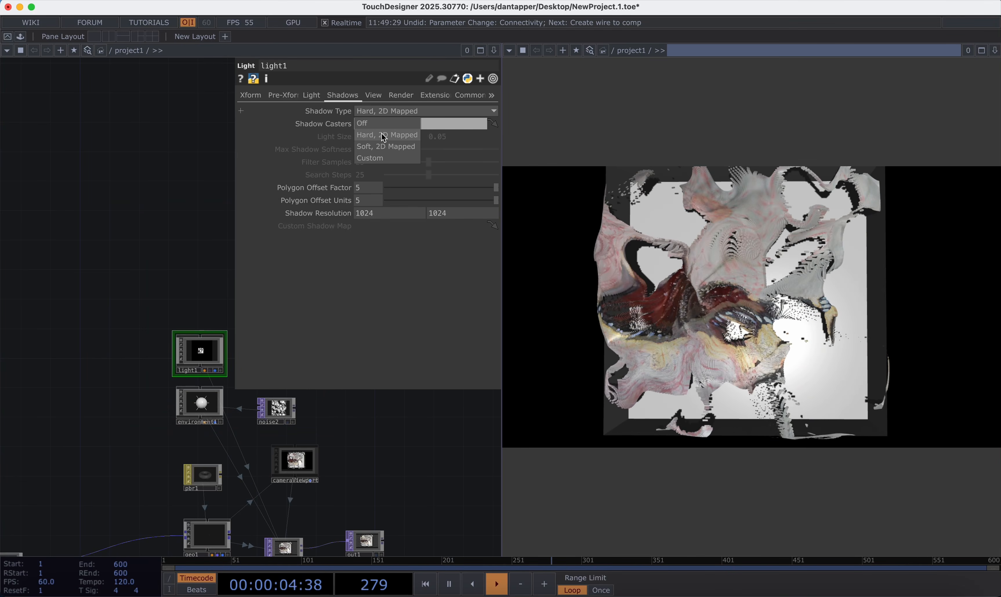
left_click(383, 149)
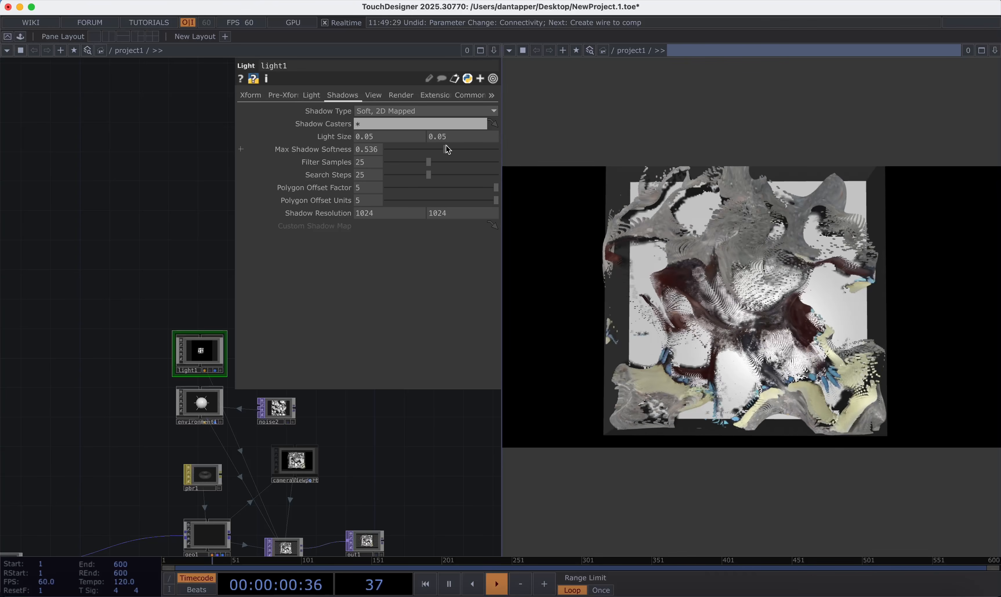
left_click_drag(395, 150, 398, 149)
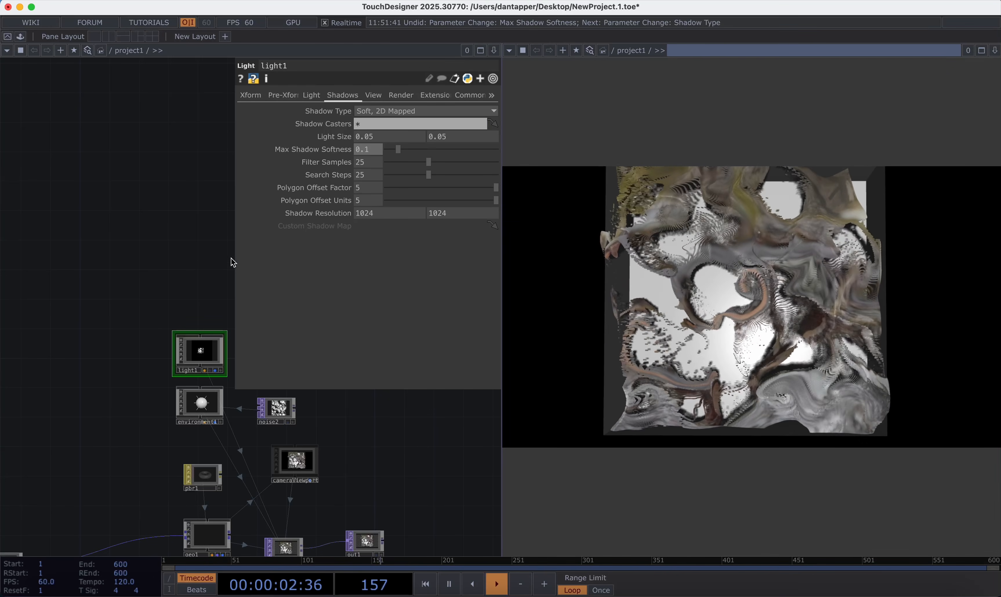
Review the material parameters of pbr1, close them, and look over the network
left_click(190, 264)
left_click(218, 473)
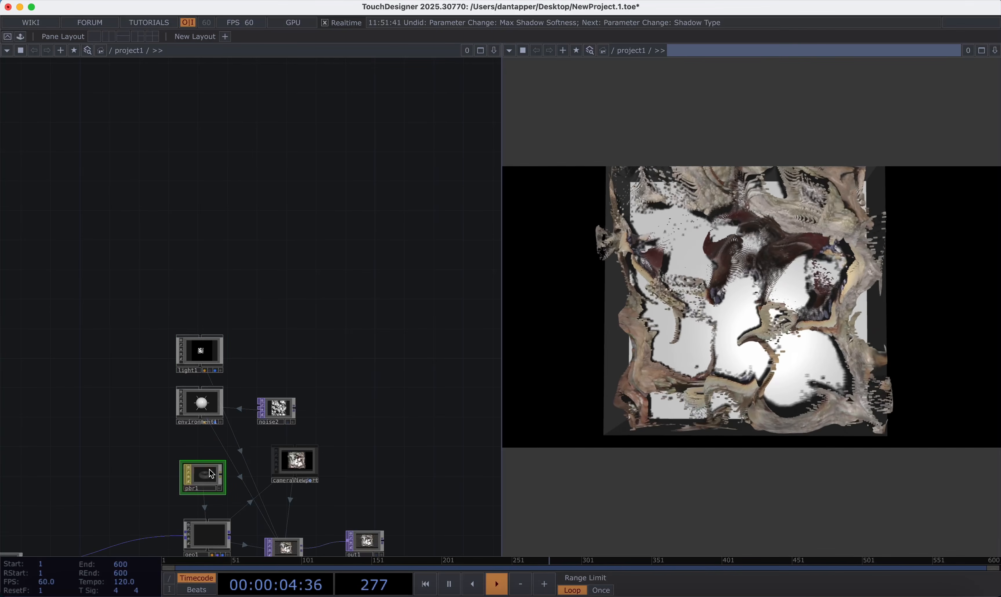
key("p")
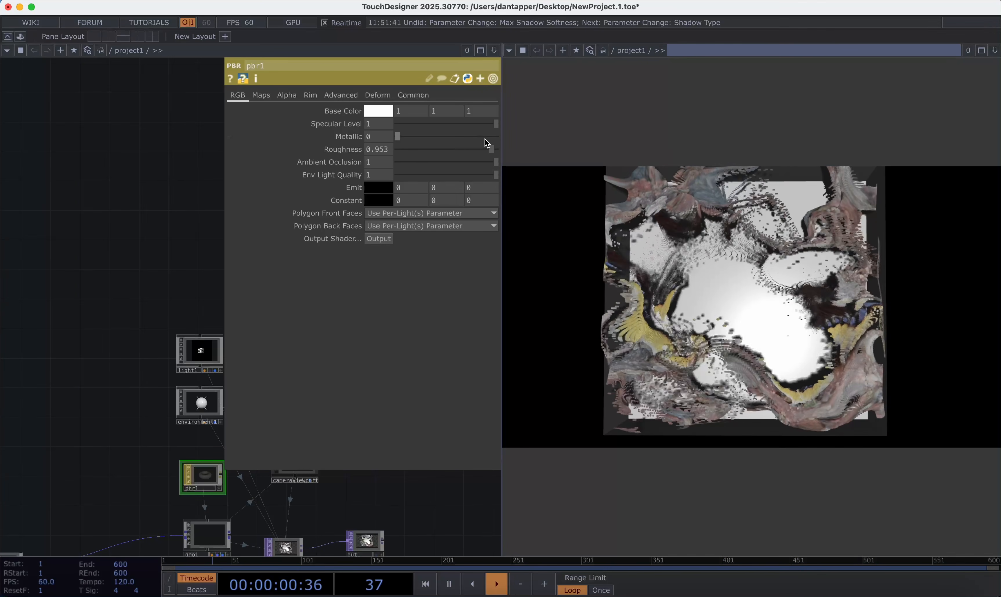
left_click(159, 214)
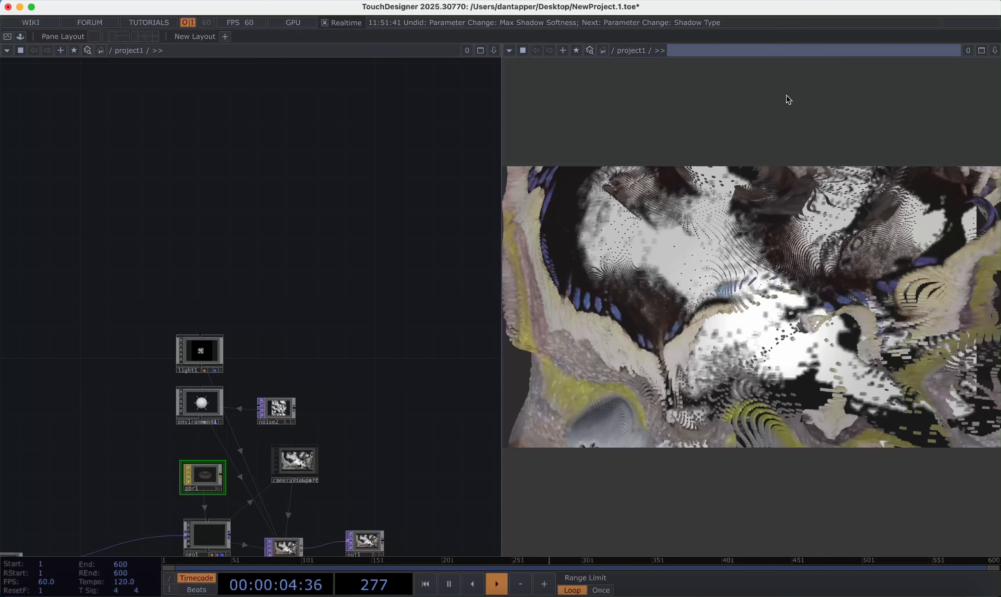
left_click_drag(307, 314, 311, 247)
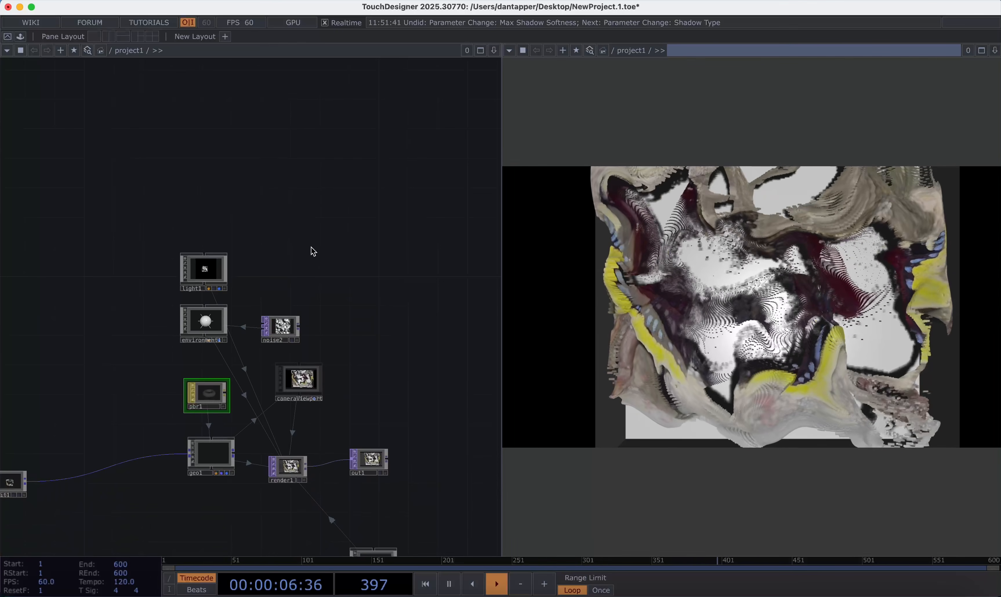
middle_click_drag(312, 247, 168, 327)
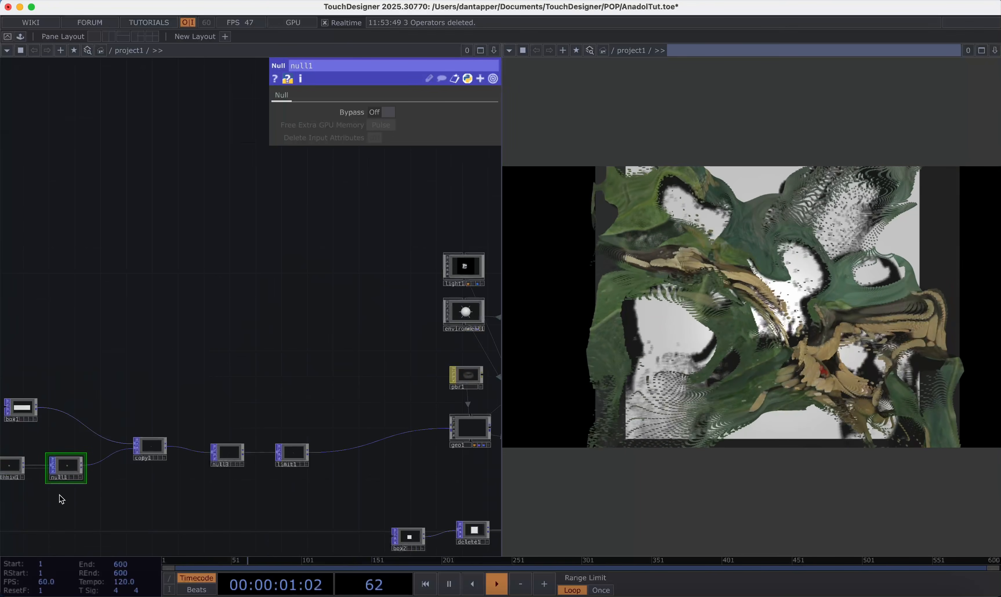
Add a Delete POP branching off null1, placed above the copy1 chain
scroll(62, 499, "up", 5)
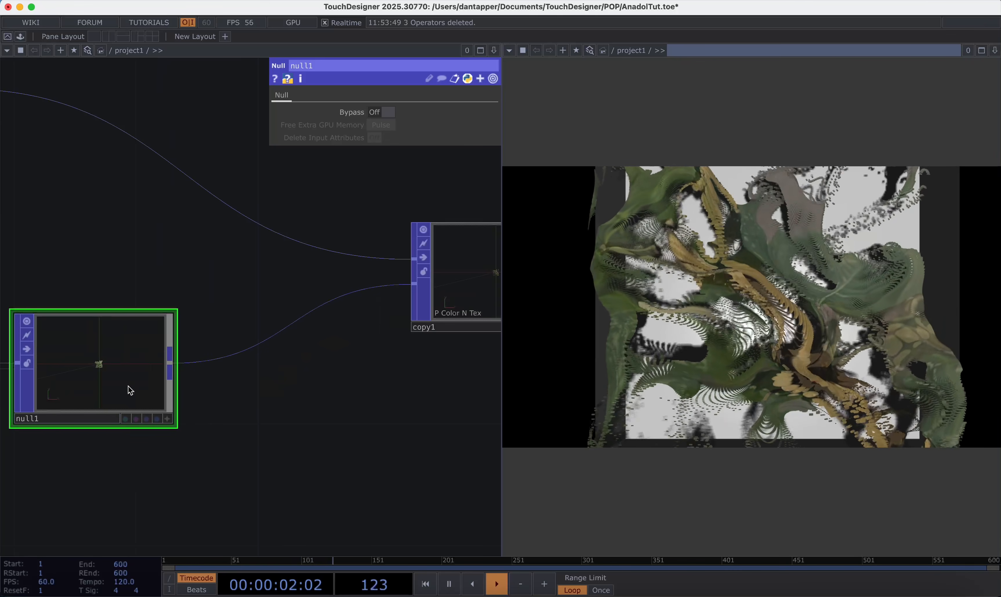
scroll(100, 392, "down", 5)
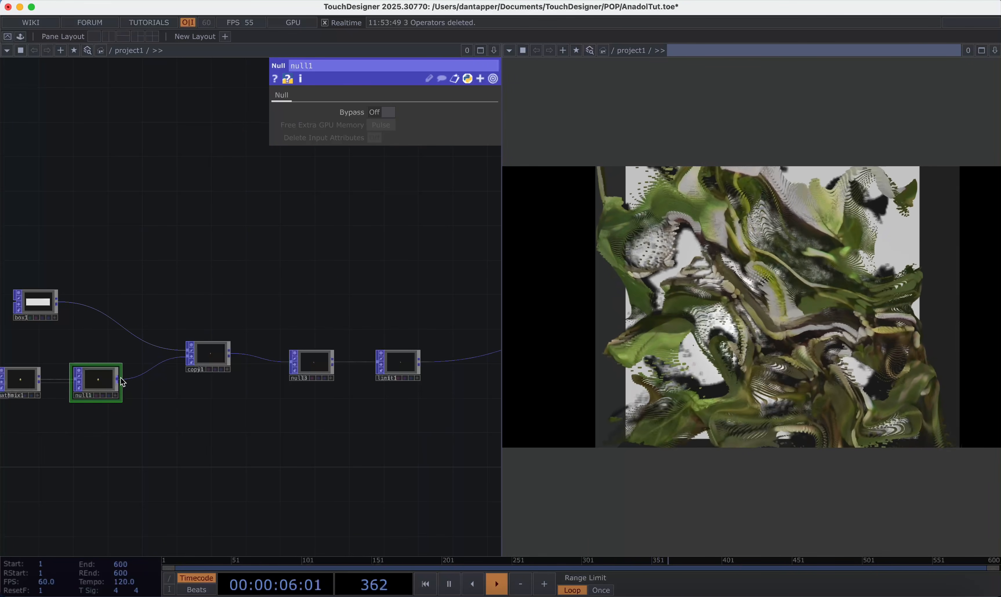
left_click(250, 152)
type("de")
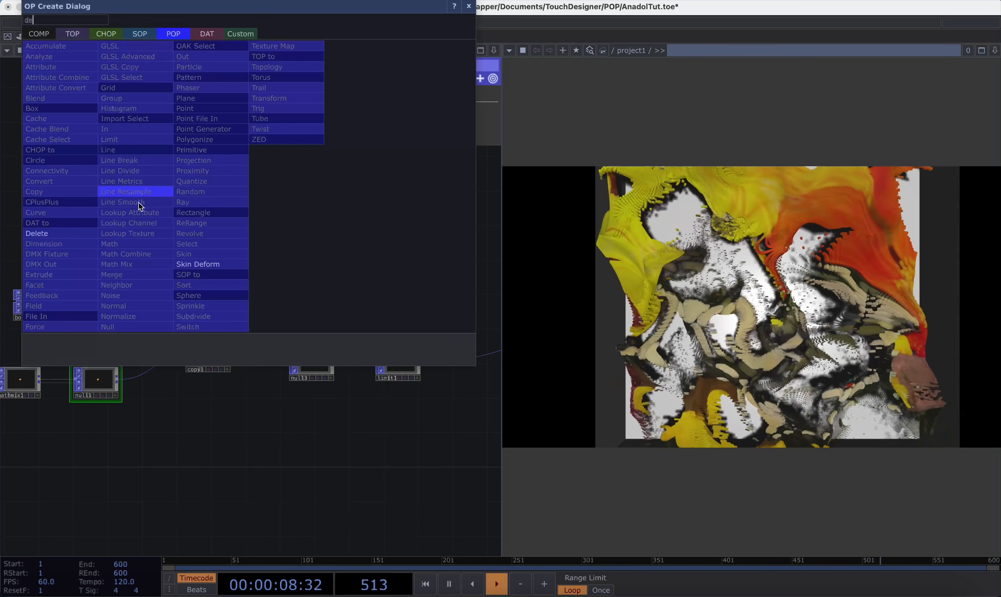
left_click(77, 233)
left_click(221, 175)
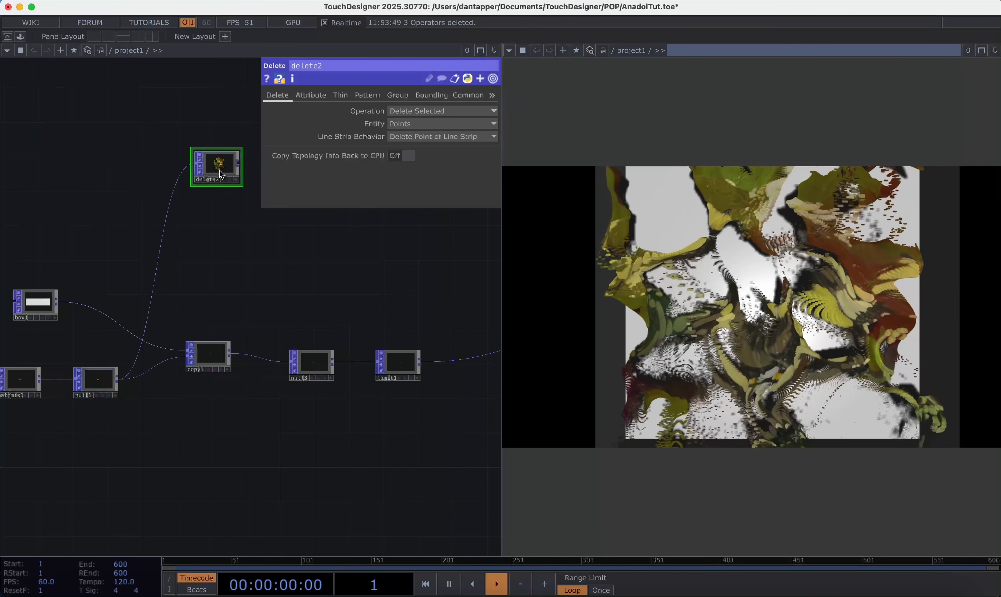
Enable thinning on delete2 and raise its Thin Random to about 0.893
scroll(207, 231, "up", 5)
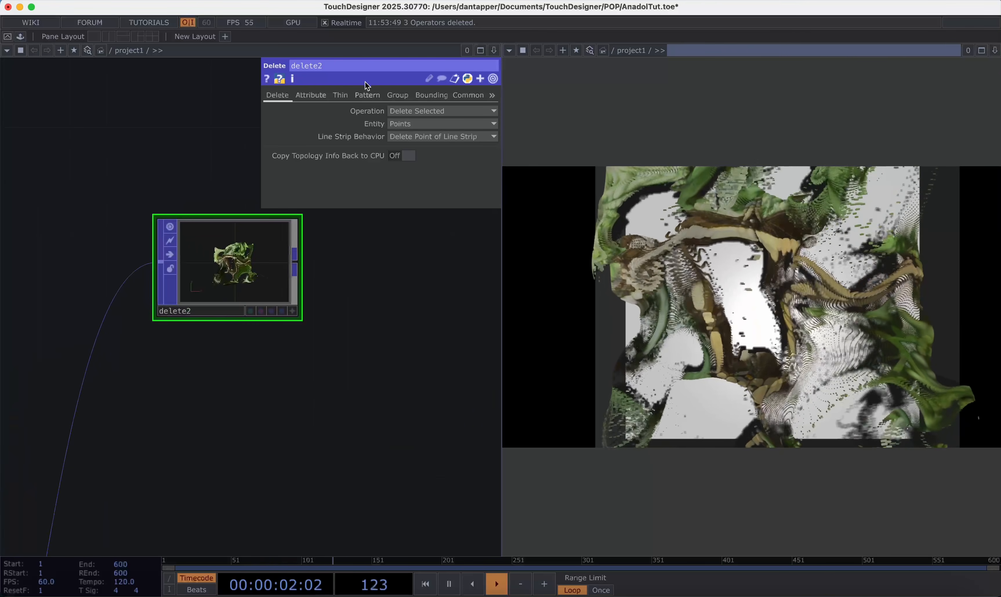
left_click(341, 95)
left_click(407, 111)
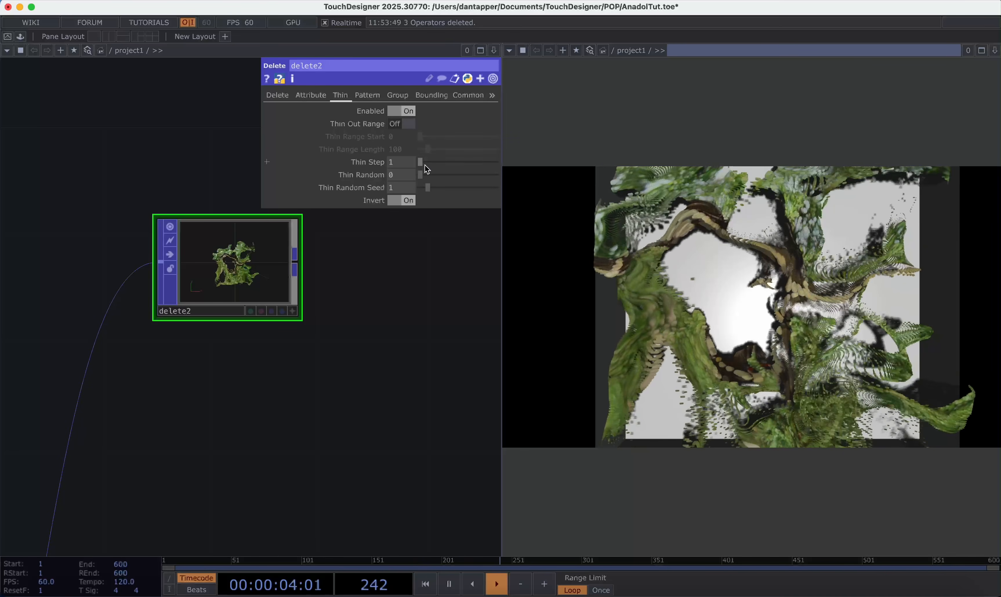
left_click_drag(423, 178, 492, 176)
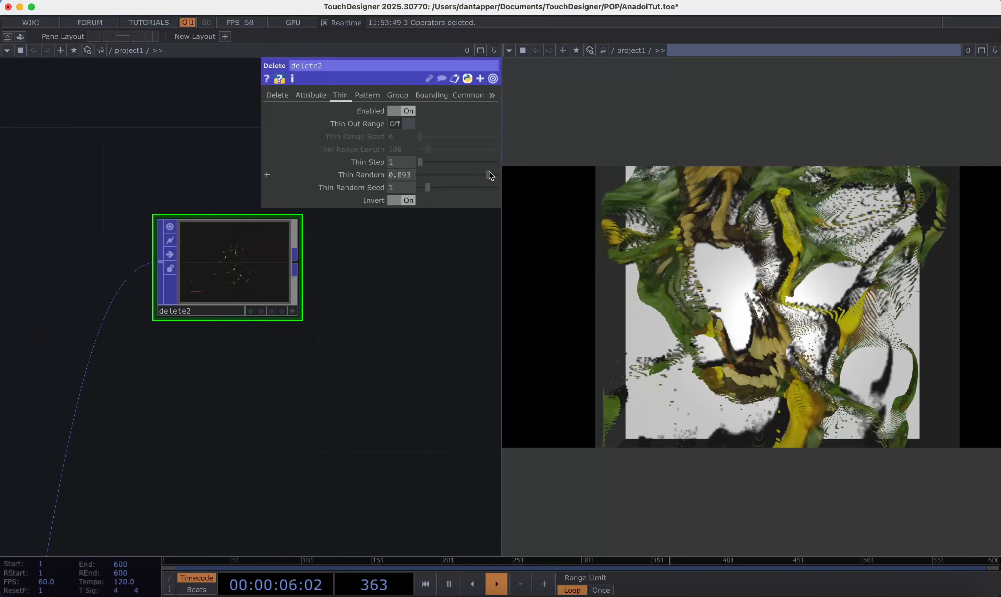
Add a Trail POP after delete2 and inspect the point trails it draws
left_click_drag(391, 298, 242, 355)
key("Tab")
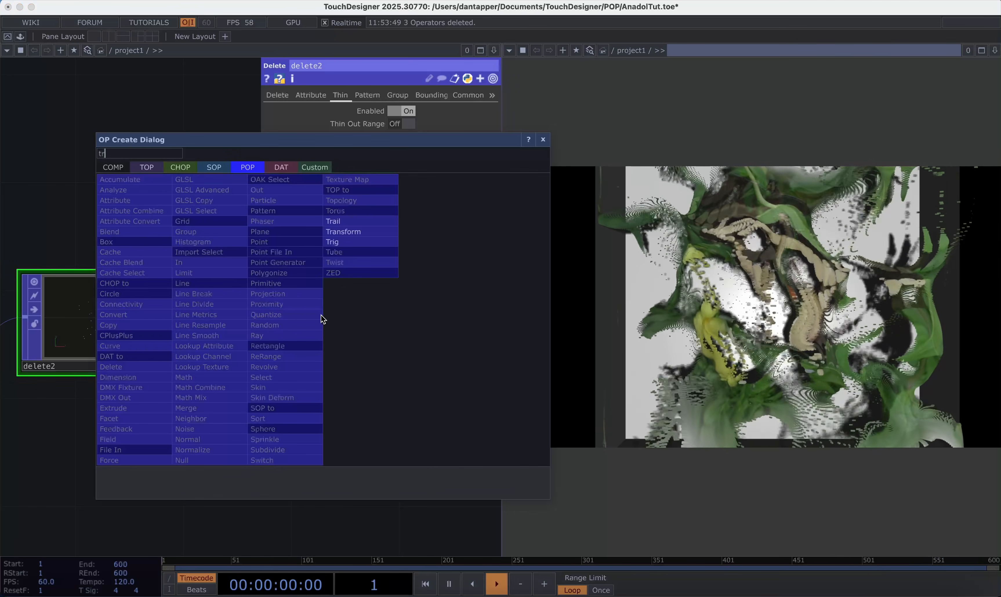
left_click(335, 221)
left_click(299, 323)
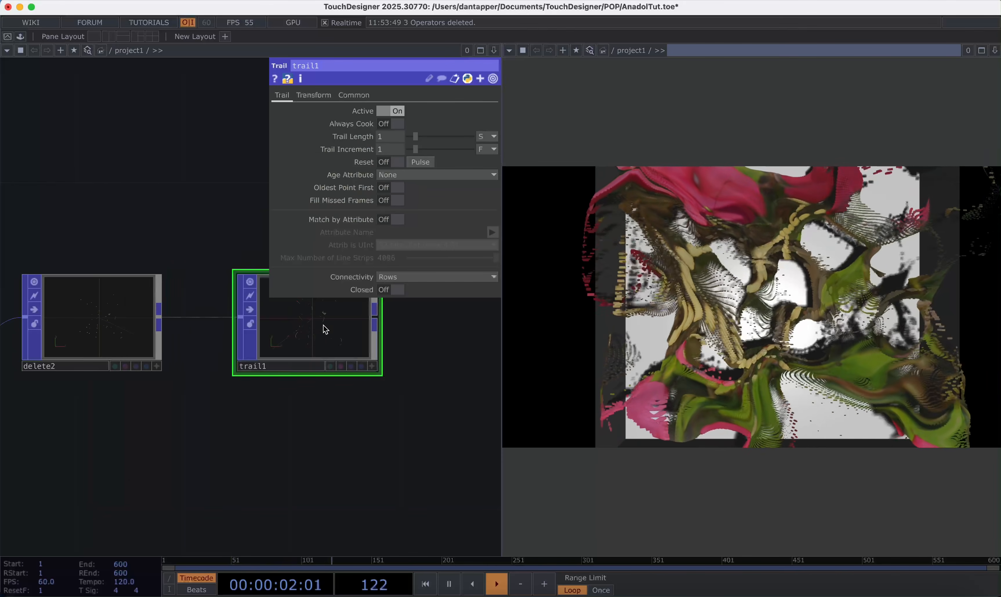
left_click_drag(398, 355, 384, 389)
scroll(312, 366, "up", 10)
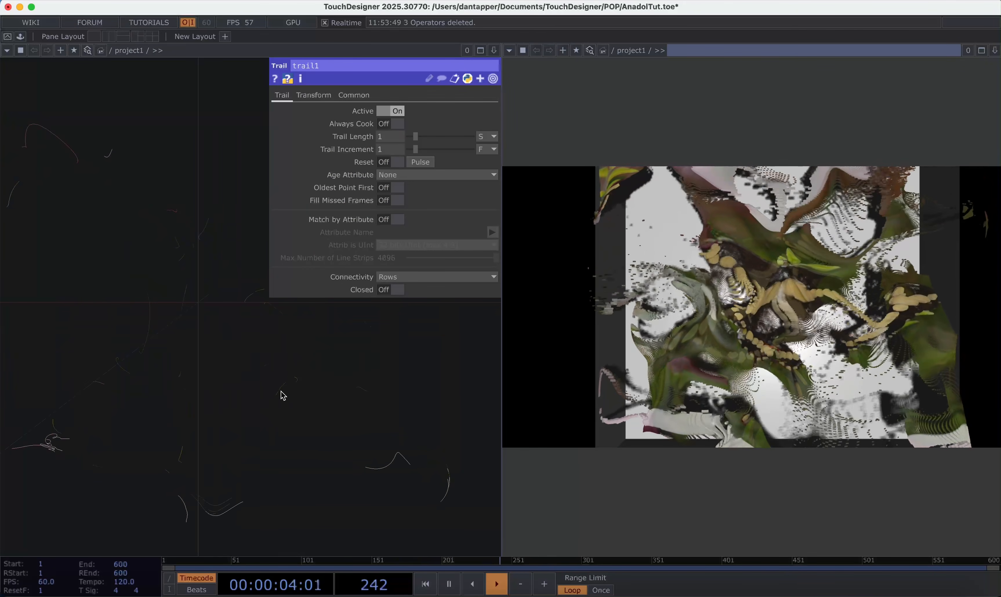
scroll(283, 396, "down", 10)
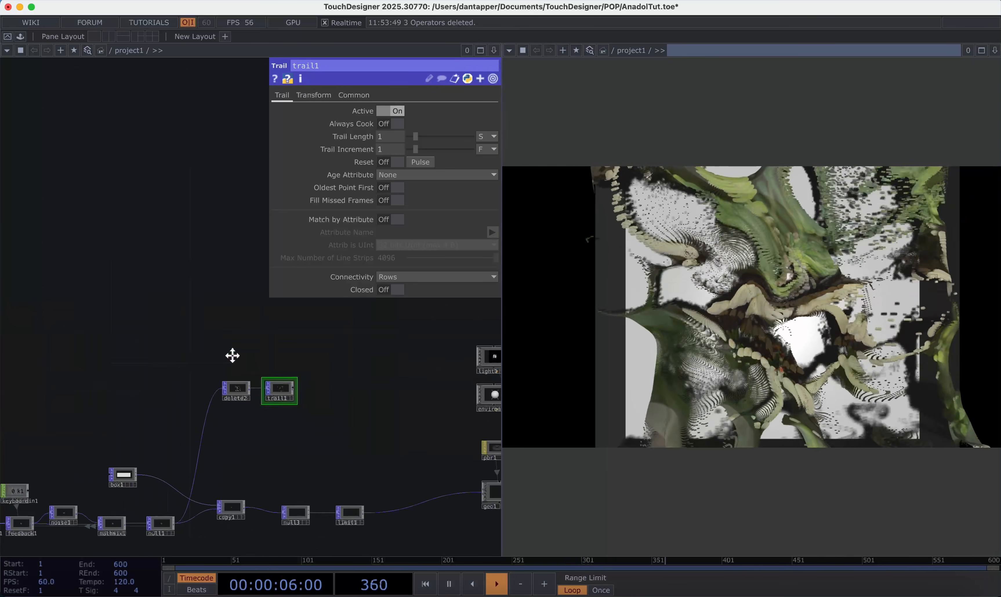
Add a Geometry COMP fed by trail1, placed ahead of the lights
left_click_drag(233, 355, 212, 338)
left_click(270, 357)
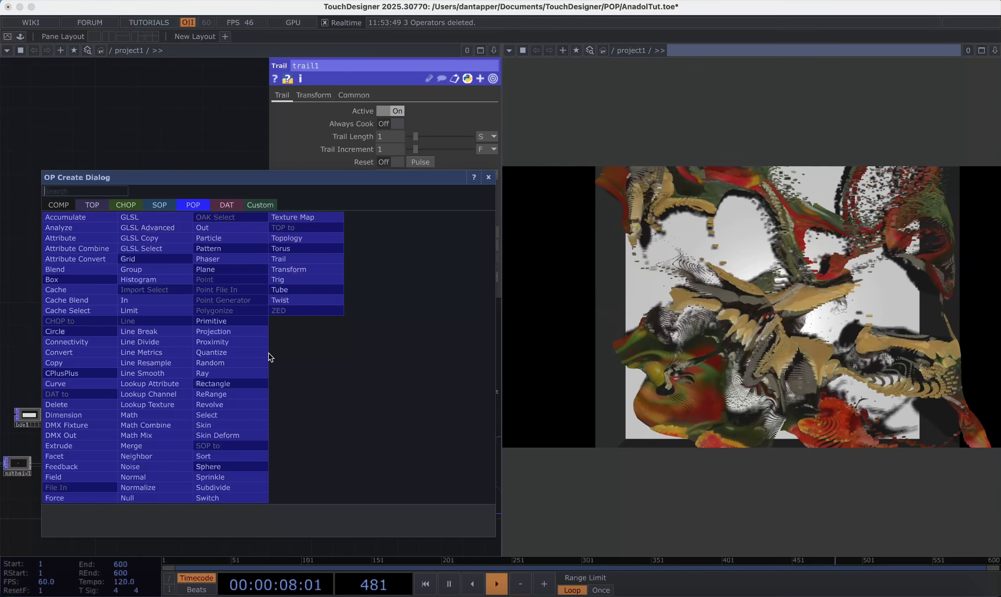
type("ge")
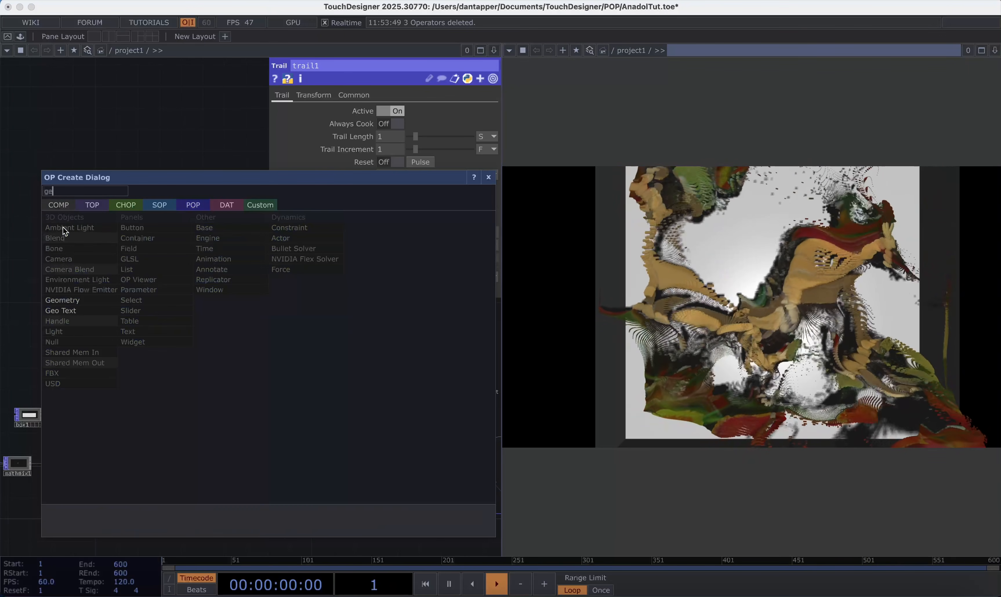
left_click(63, 302)
left_click(270, 342)
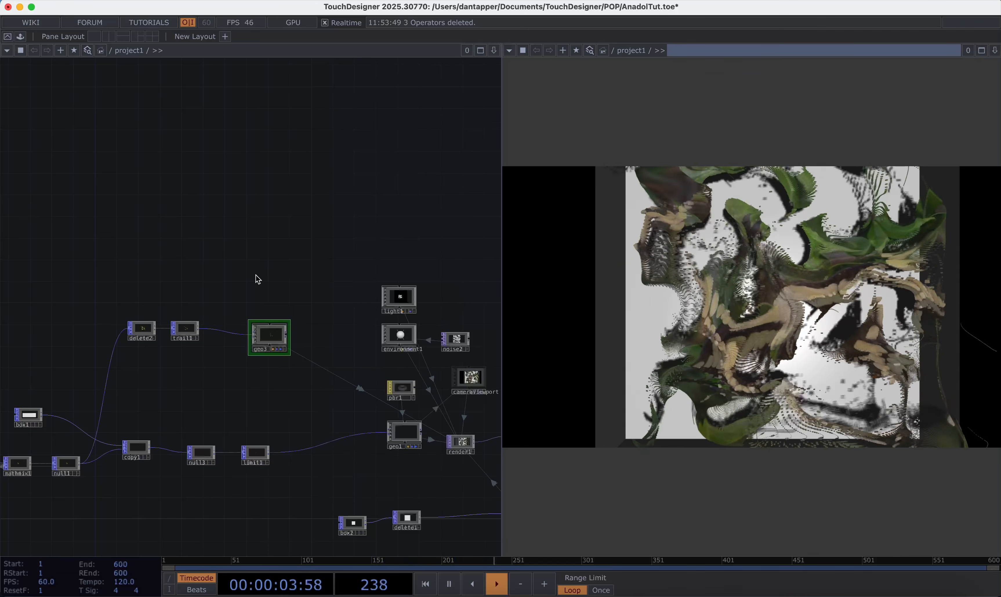
Create a Point Sprite MAT above geo3 and assign it to geo3 as its material
key("Tab")
type("po")
left_click(205, 124)
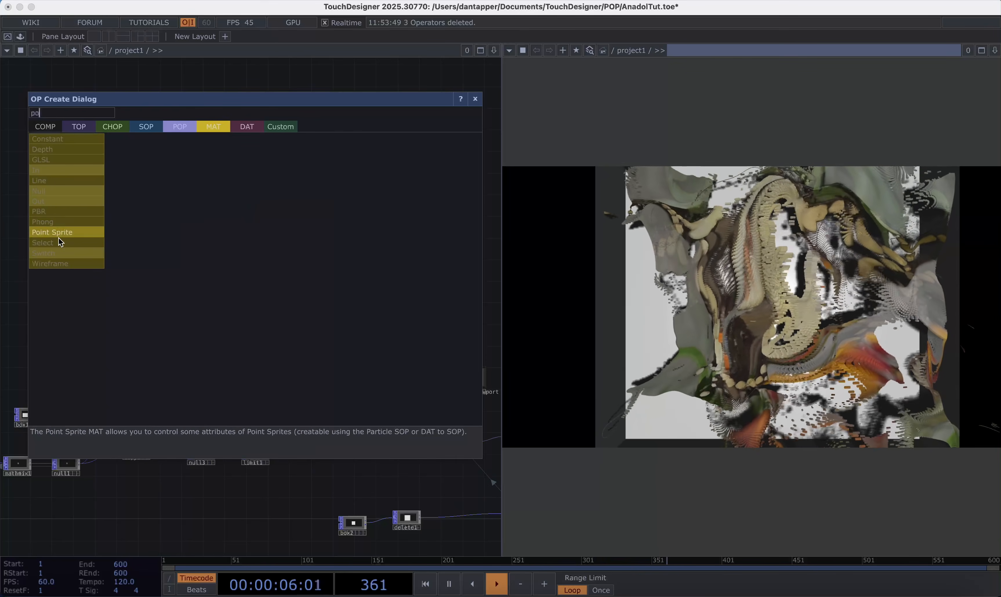
left_click(59, 230)
left_click(266, 281)
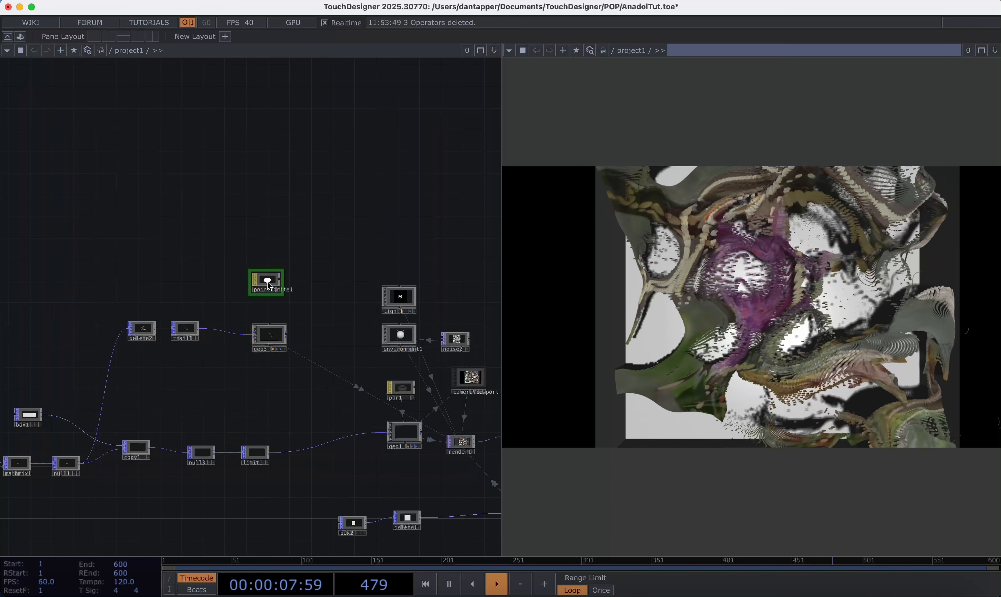
left_click_drag(267, 281, 269, 334)
left_click(262, 320)
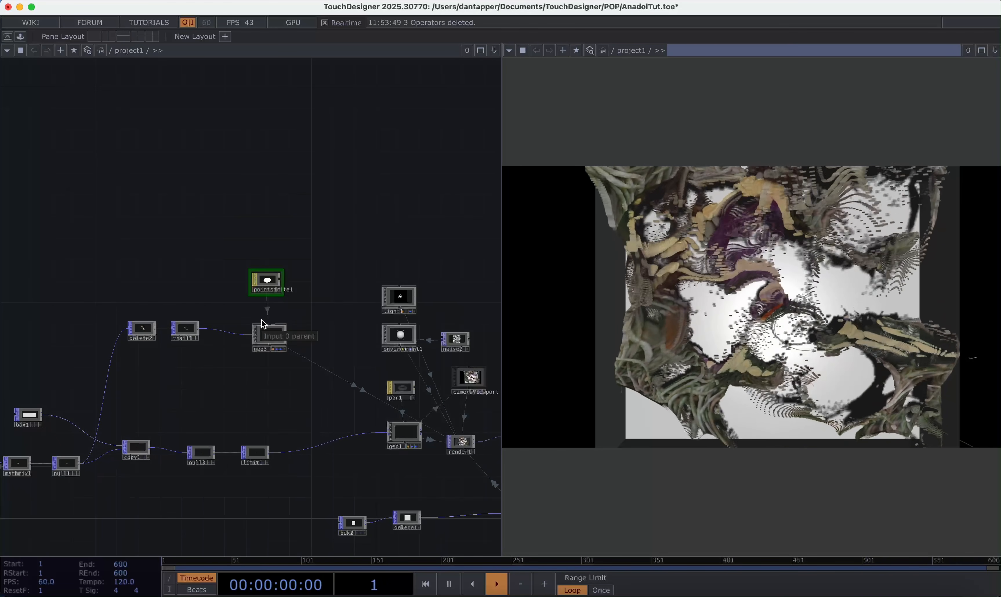
Switch trail1's Trail Length unit to Frames and set the length to 120
scroll(262, 323, "up", 2)
left_click(164, 332)
key("p")
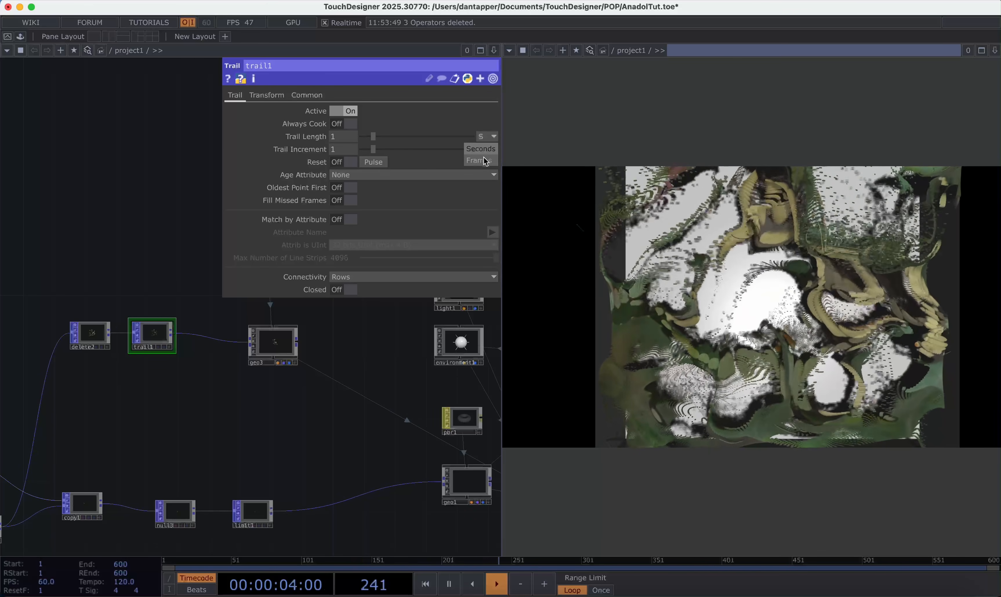
left_click(481, 161)
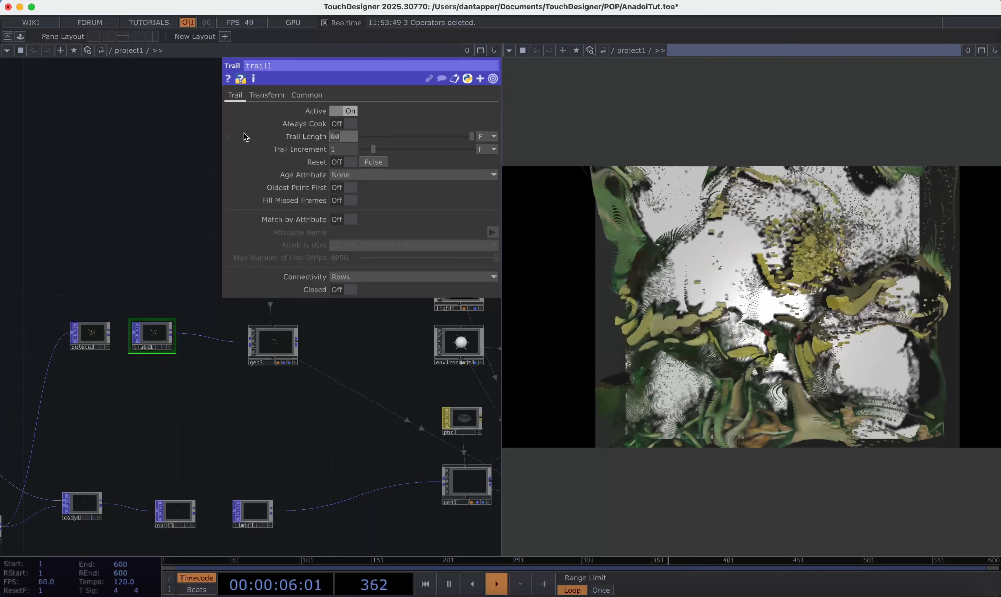
type("120")
key("Return")
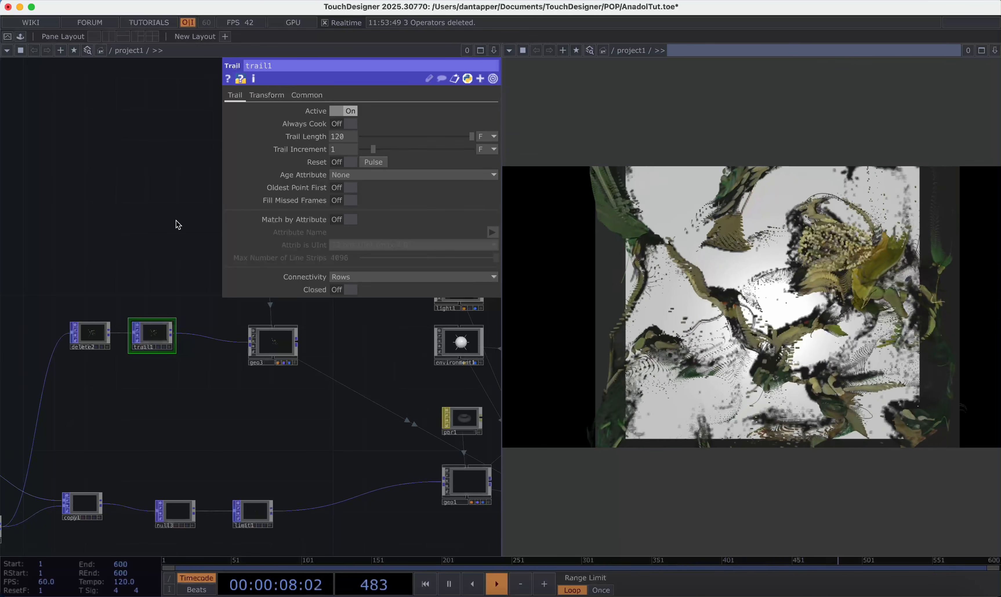
Adjust delete2's Thin Random to 0.71
left_click(88, 340)
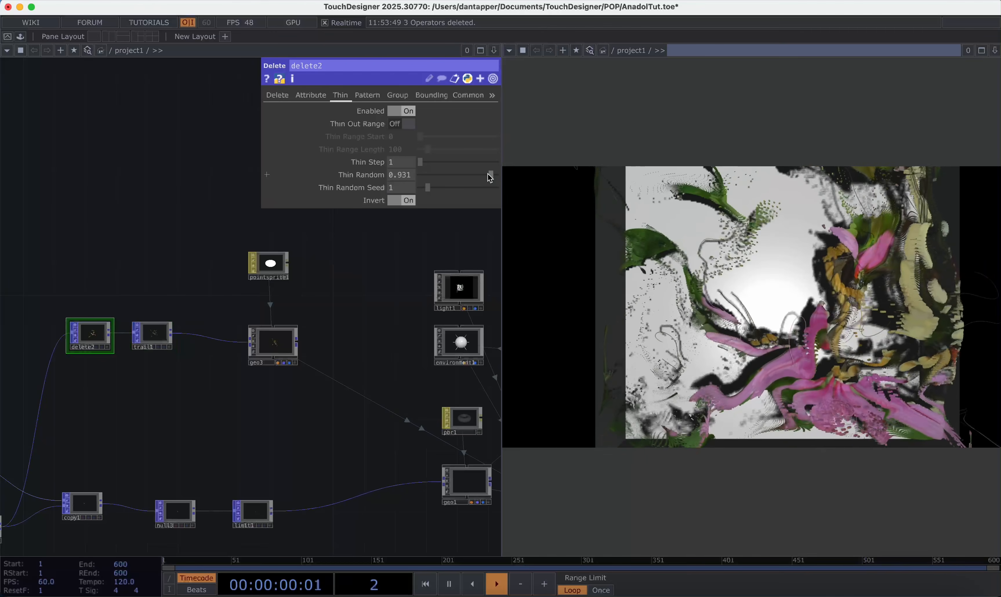
left_click_drag(487, 175, 489, 176)
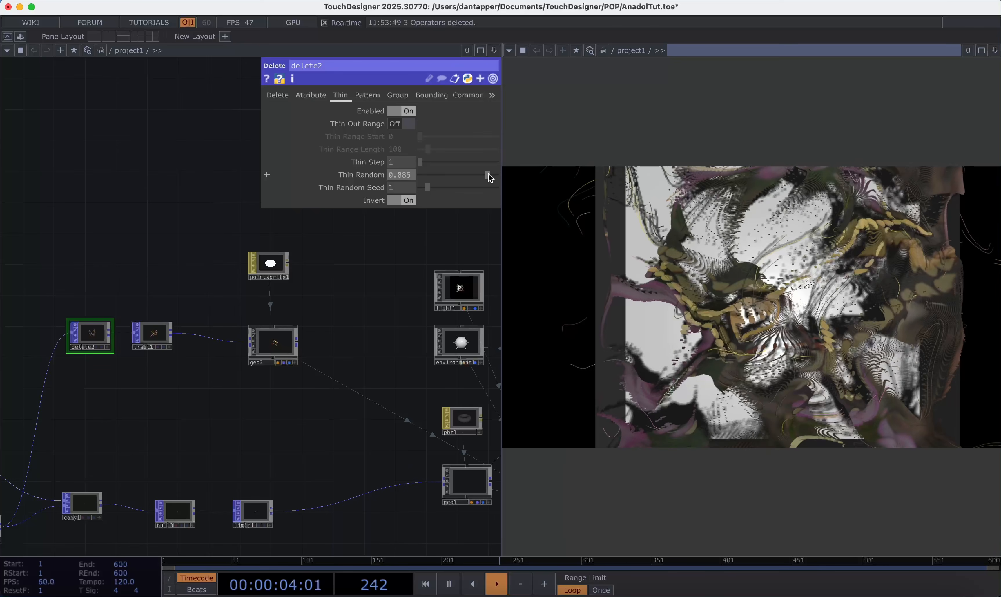
left_click_drag(488, 176, 474, 176)
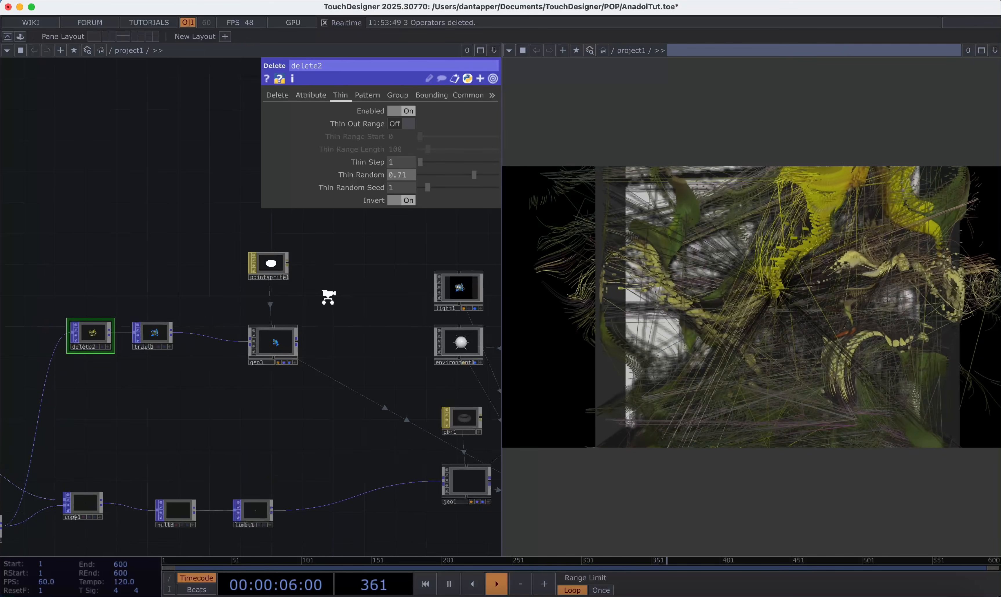
Open a floating viewer of keyboardin1, export its k1 channel to trail1's Reset Pulse, and close the viewer
scroll(328, 293, "down", 5)
scroll(188, 253, "left", 5)
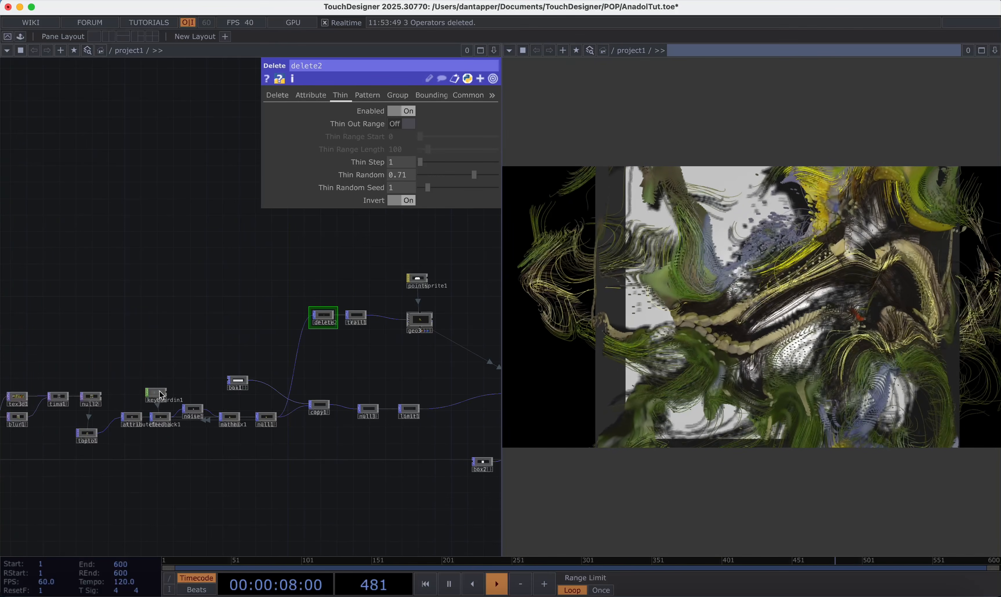
right_click(163, 393)
left_click(183, 389)
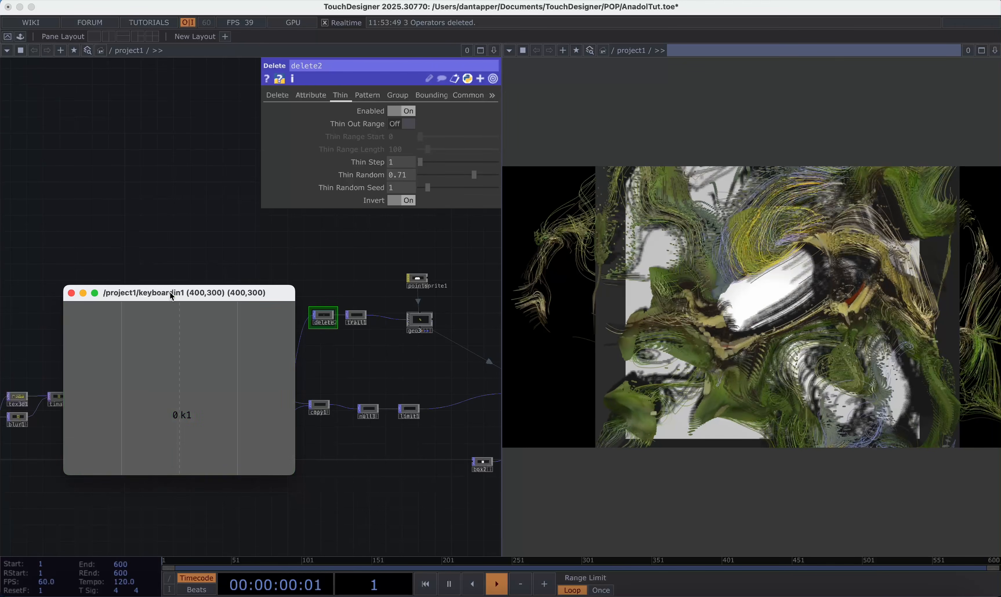
left_click_drag(170, 291, 150, 181)
left_click_drag(148, 266, 415, 160)
left_click(416, 160)
left_click(51, 183)
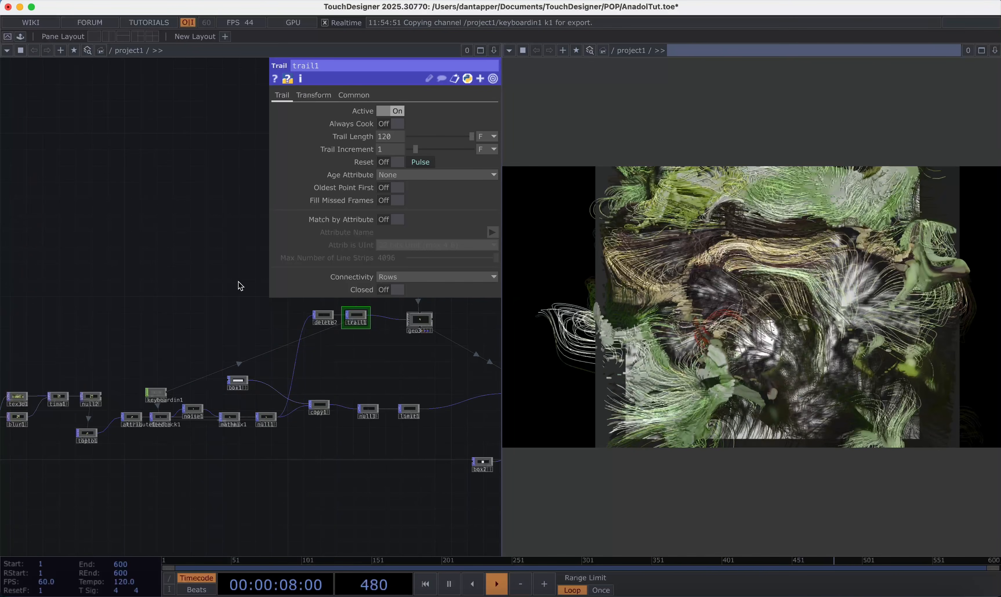
Duplicate limit1 and insert the copy between trail1 and geo3
scroll(100, 290, "right", 5)
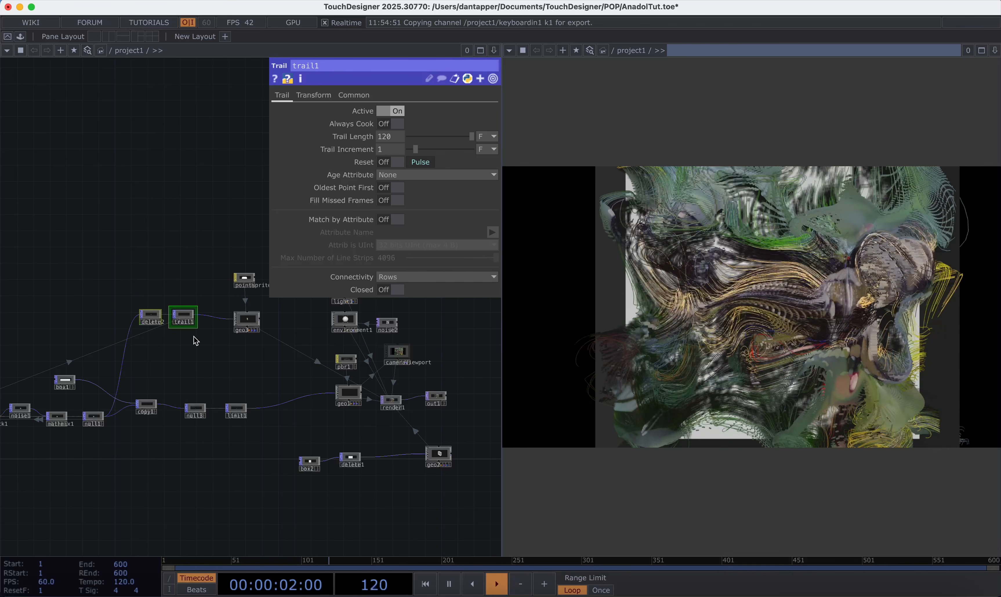
left_click(235, 408)
key("ctrl+c")
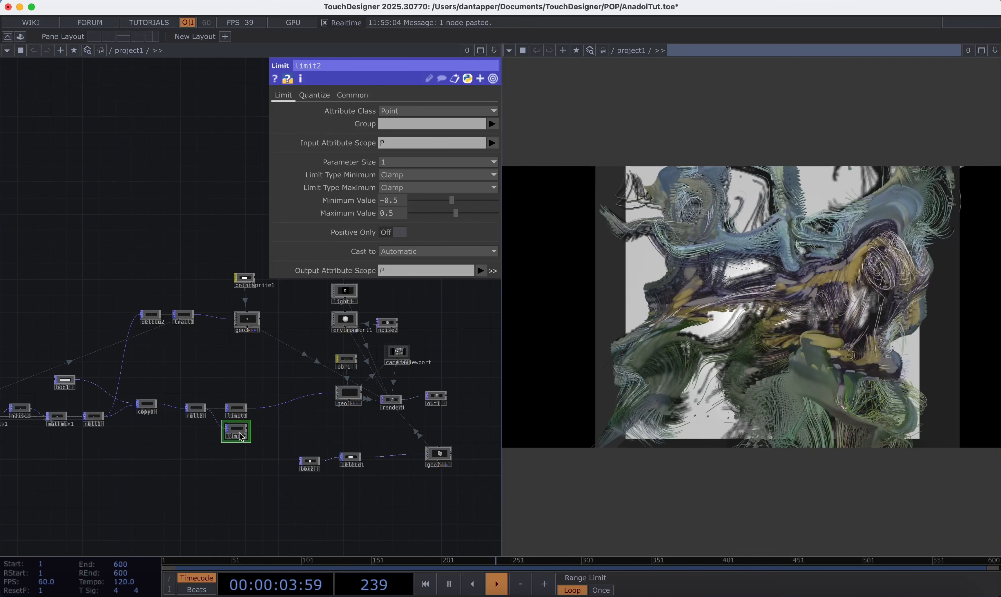
key("ctrl+v")
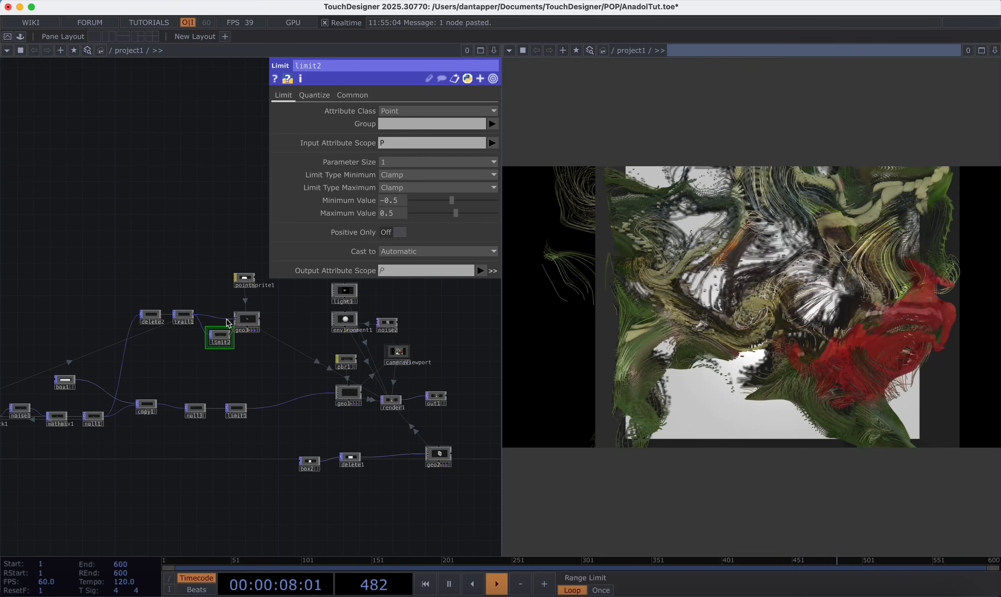
left_click_drag(222, 338, 219, 318)
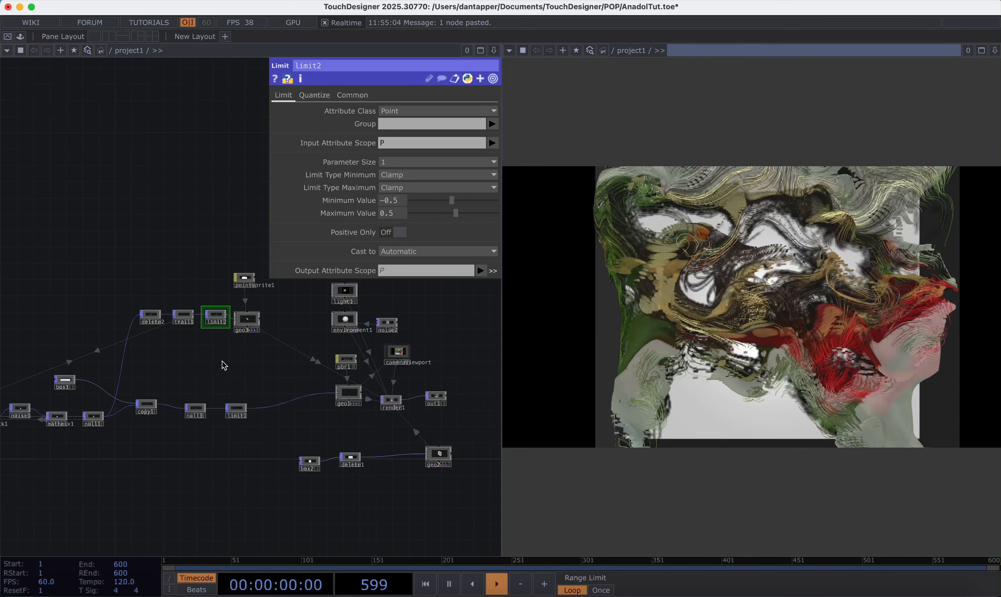
Add a Sphere POP in the empty area below box2
scroll(197, 365, "left", 2)
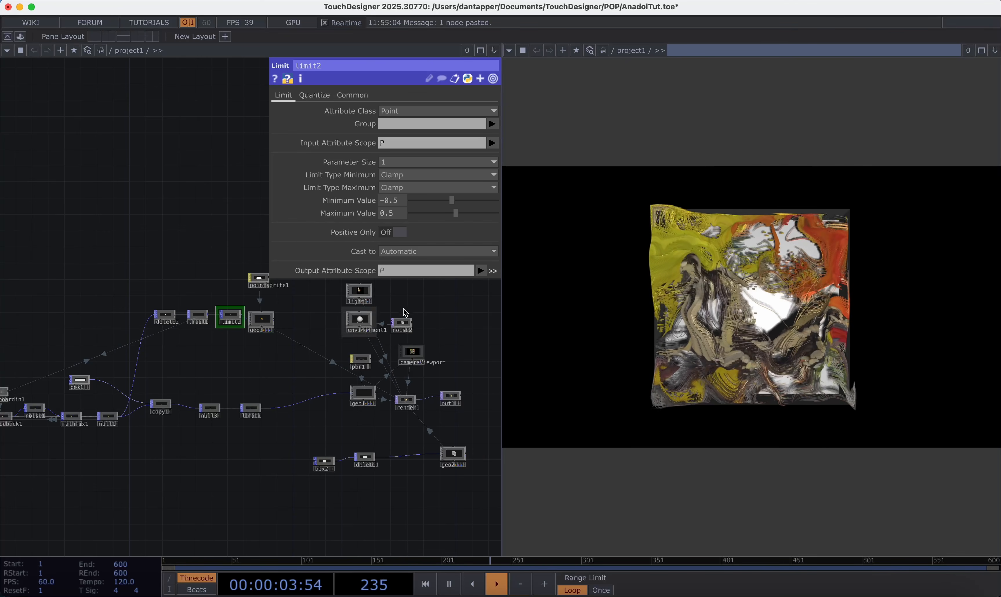
left_click_drag(341, 299, 179, 299)
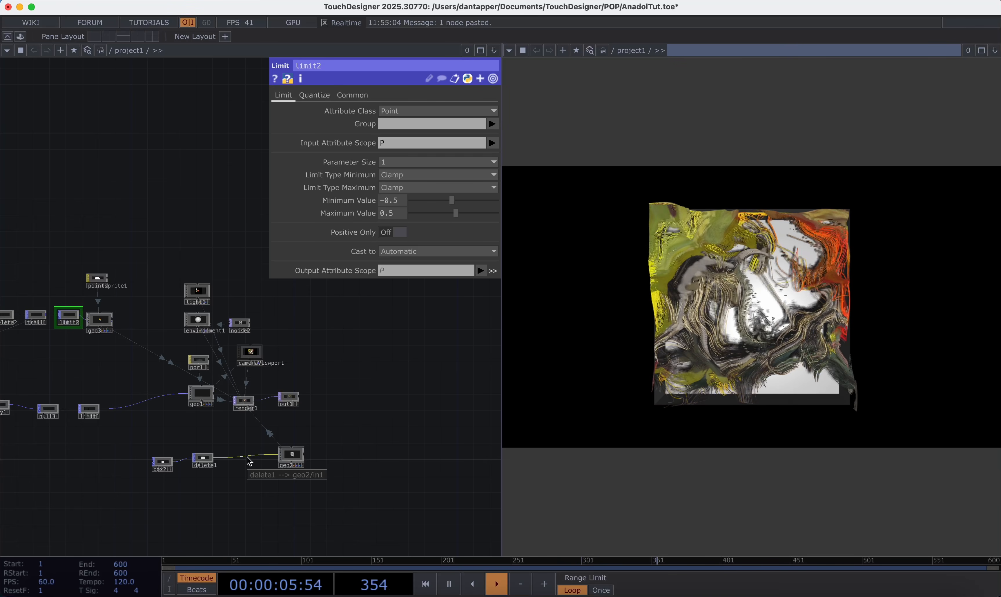
key("Tab")
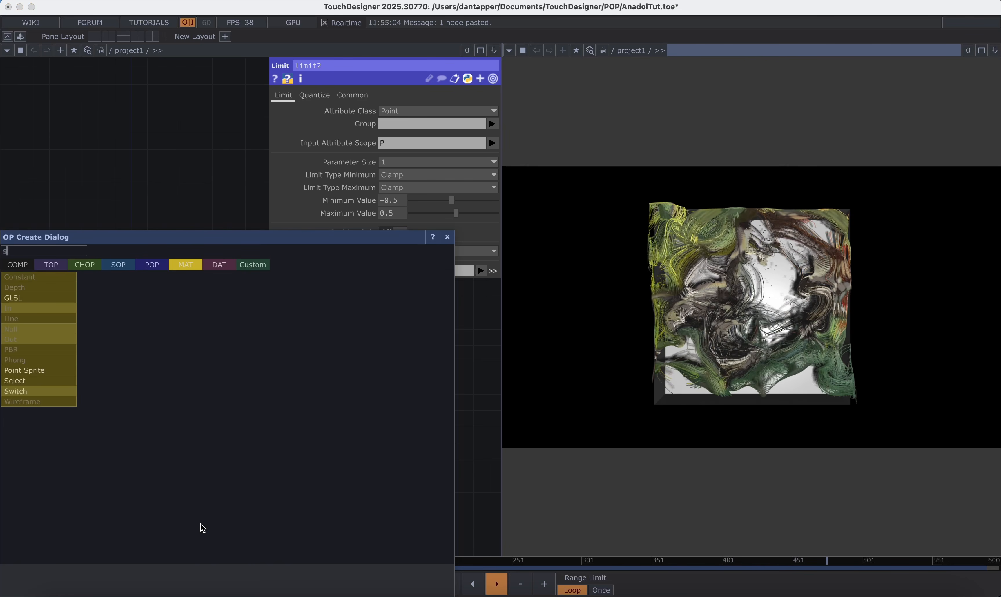
left_click(142, 265)
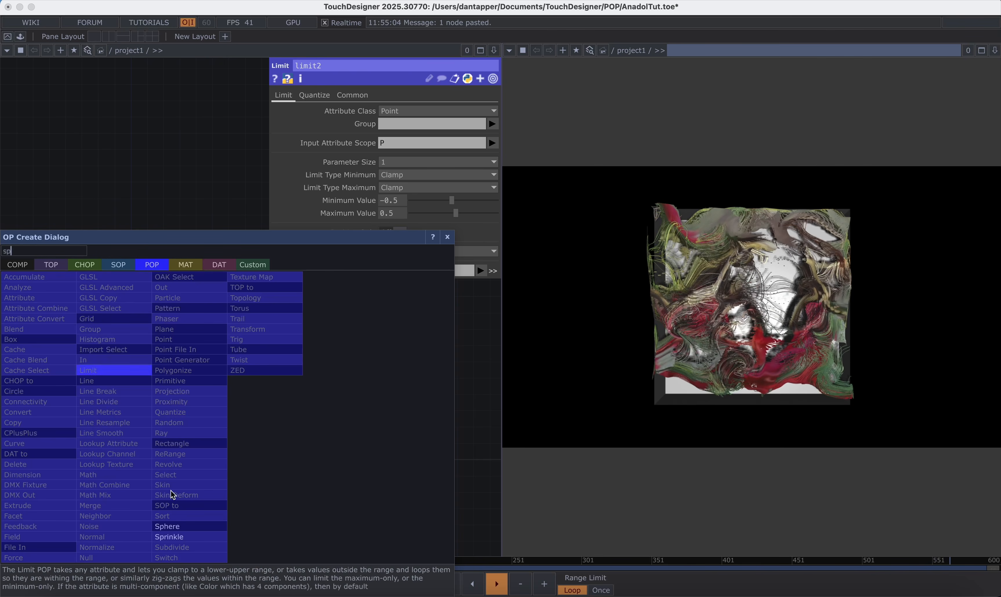
left_click(189, 525)
left_click(158, 520)
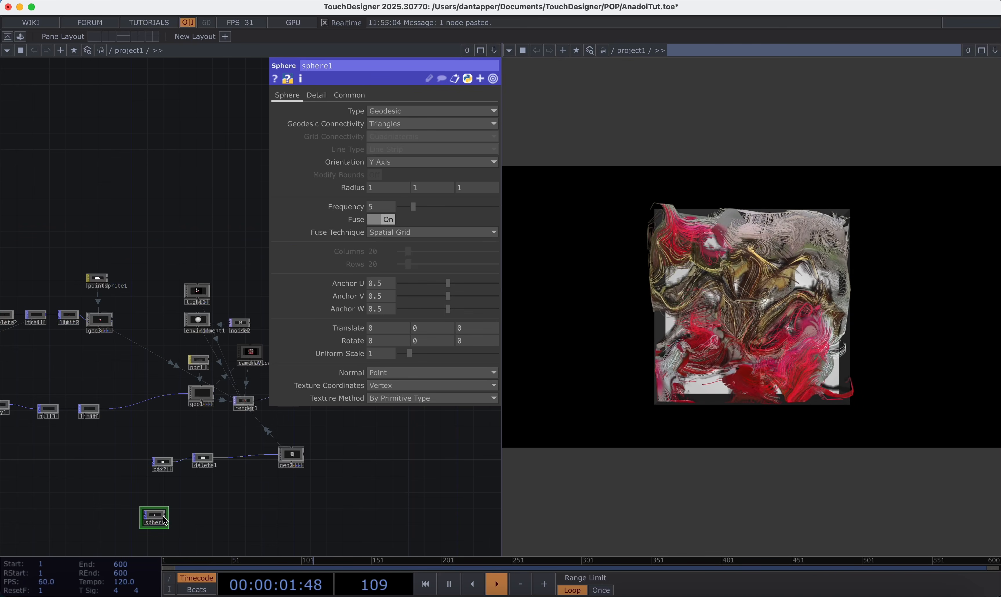
Add a Geometry COMP fed by sphere1 and place it in the empty area below geo2
left_click(285, 517)
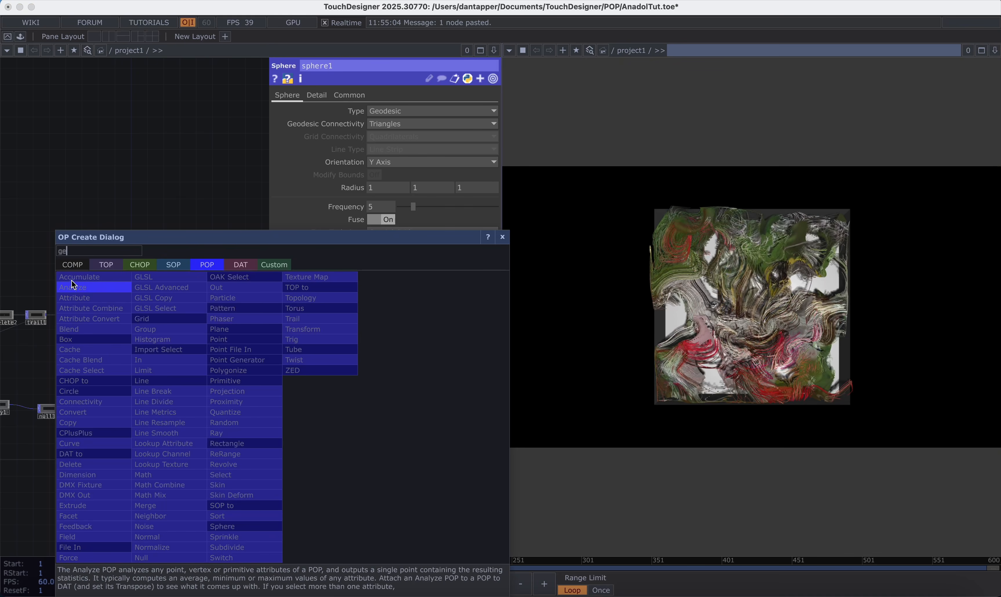
type("ge")
left_click(83, 360)
left_click(279, 513)
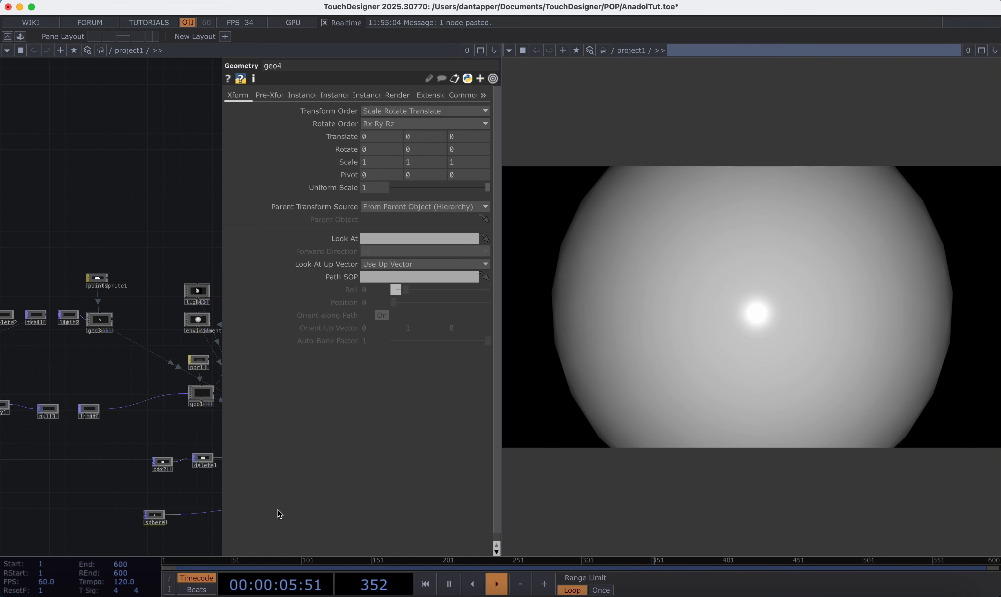
Increase sphere1's Uniform Scale to 4.98 so that it encloses the scene
left_click(159, 516)
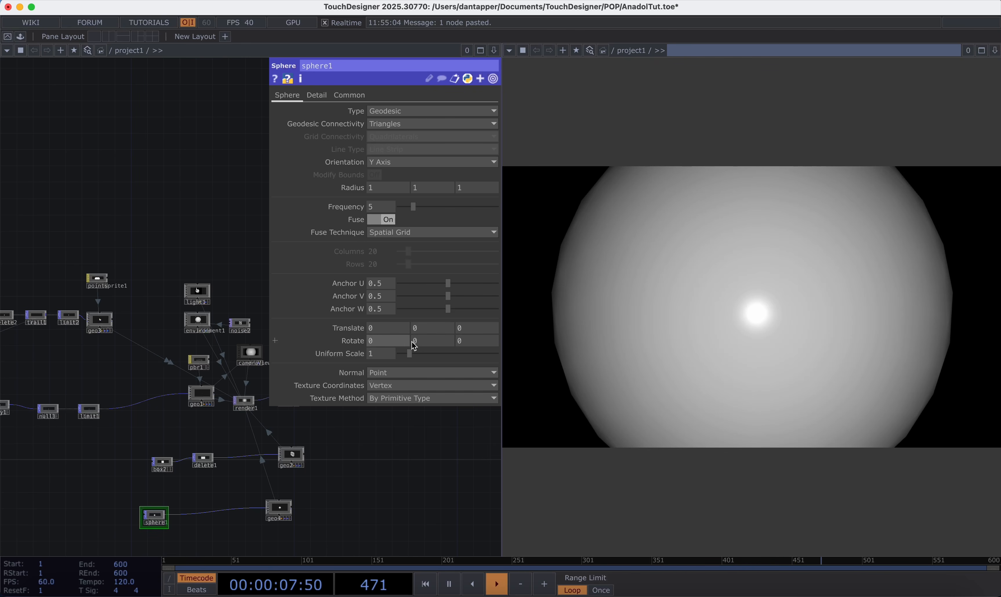
mouse_move(428, 356)
left_mouse_down()
mouse_move(458, 351)
mouse_move(440, 353)
mouse_move(447, 357)
left_mouse_up()
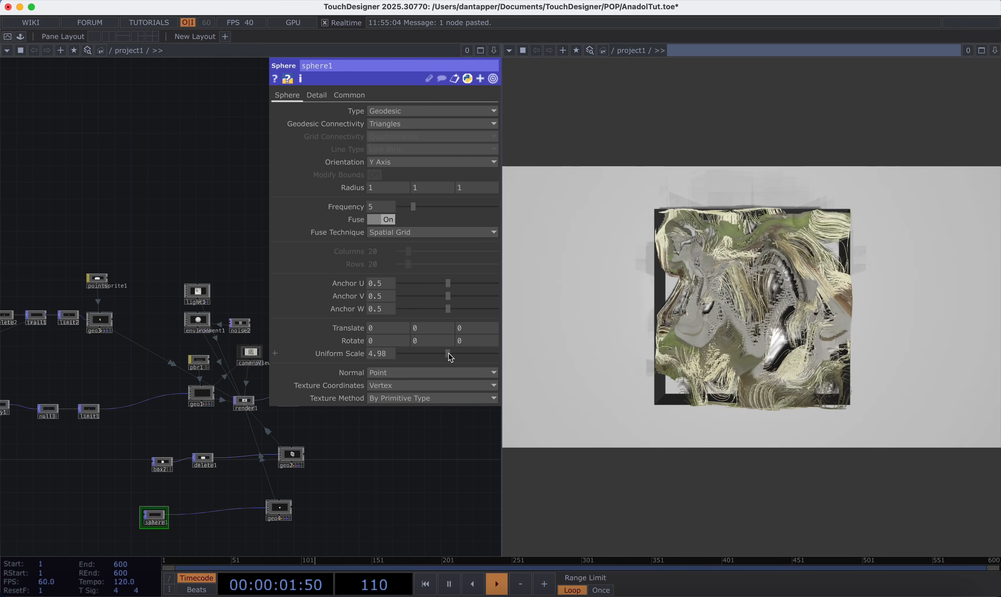
key("p")
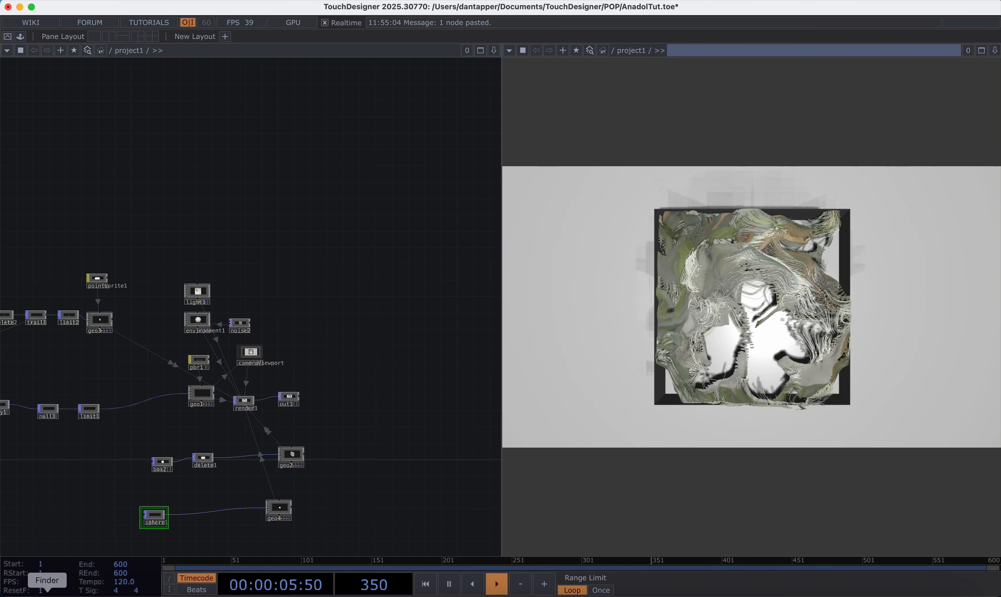
Import SnowyMountainMesh.obj from the snowy-mountain-terrain folder in Downloads and place its node below sphere1
left_click(46, 595)
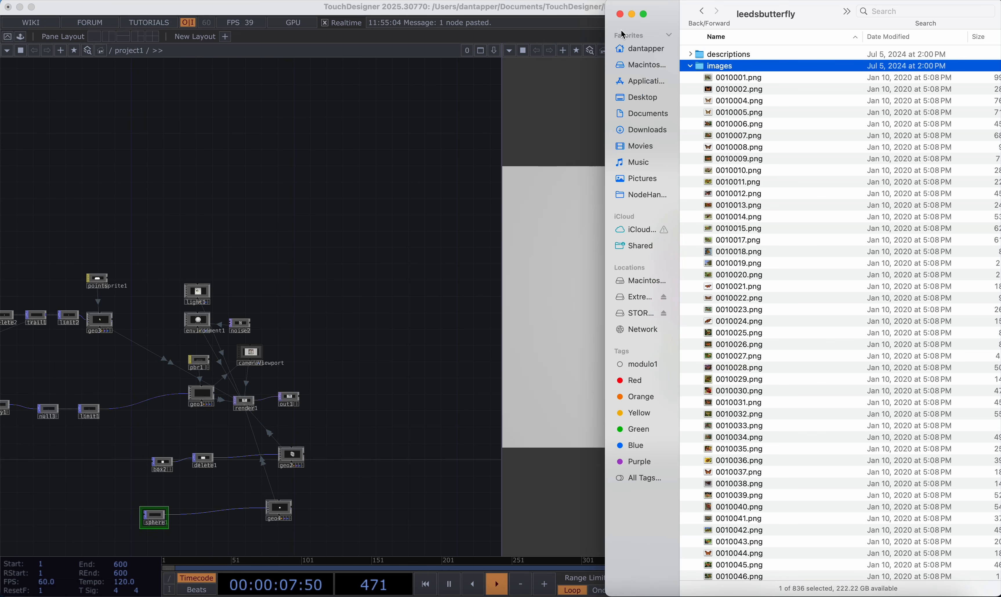
left_click(619, 15)
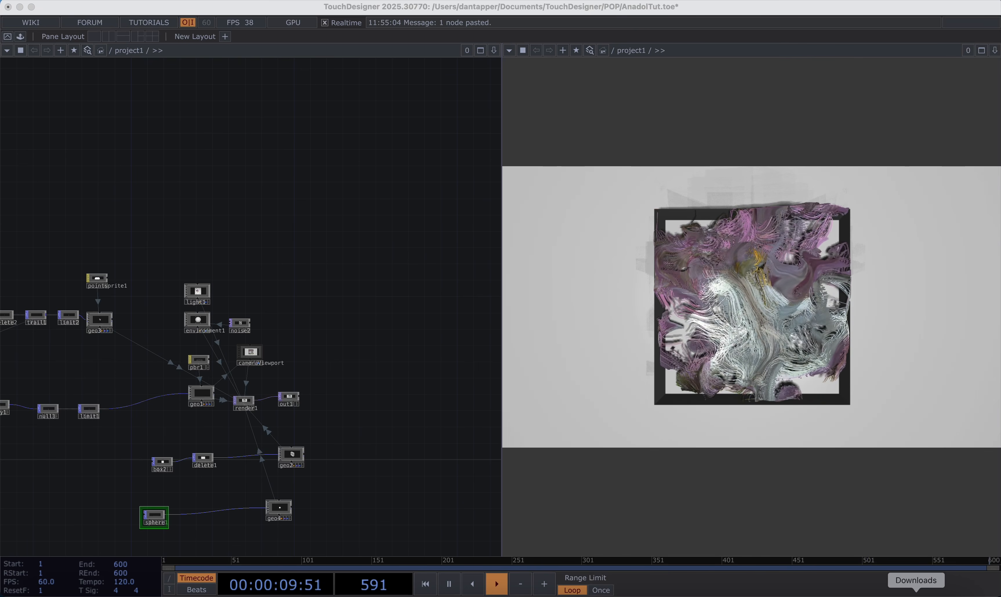
left_click(916, 594)
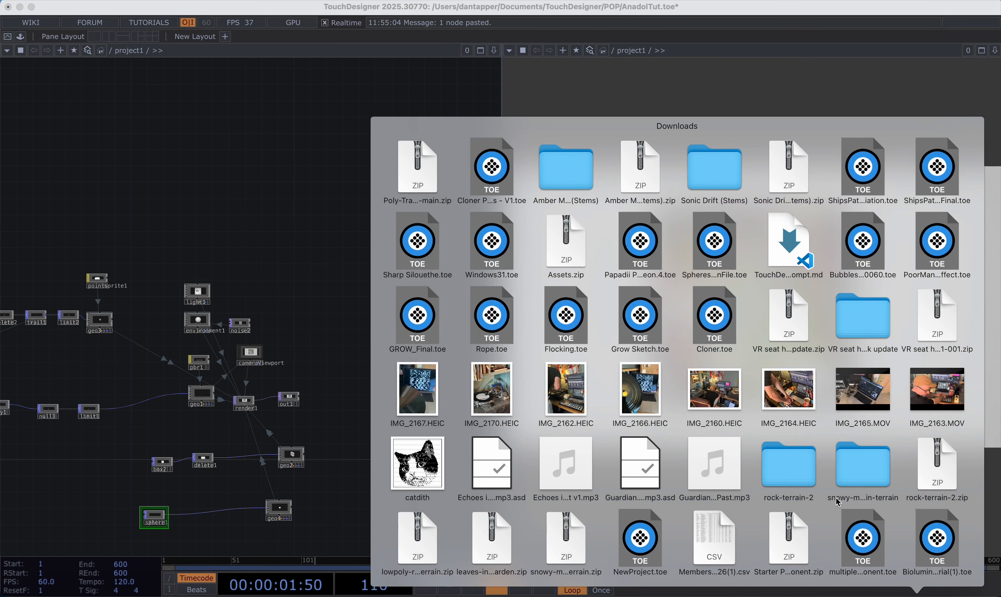
left_click(860, 470)
left_click(936, 538)
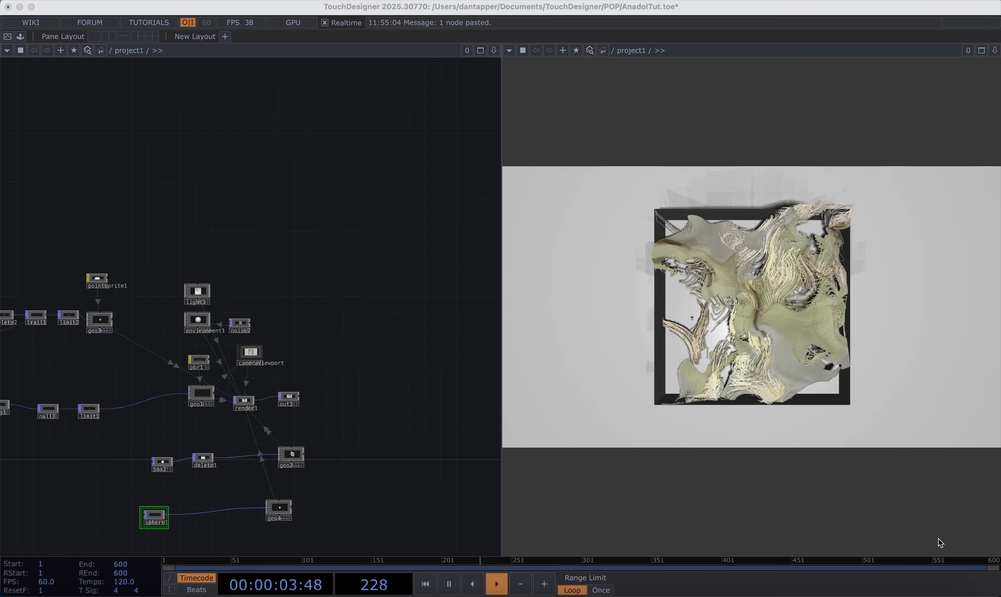
left_click(378, 151)
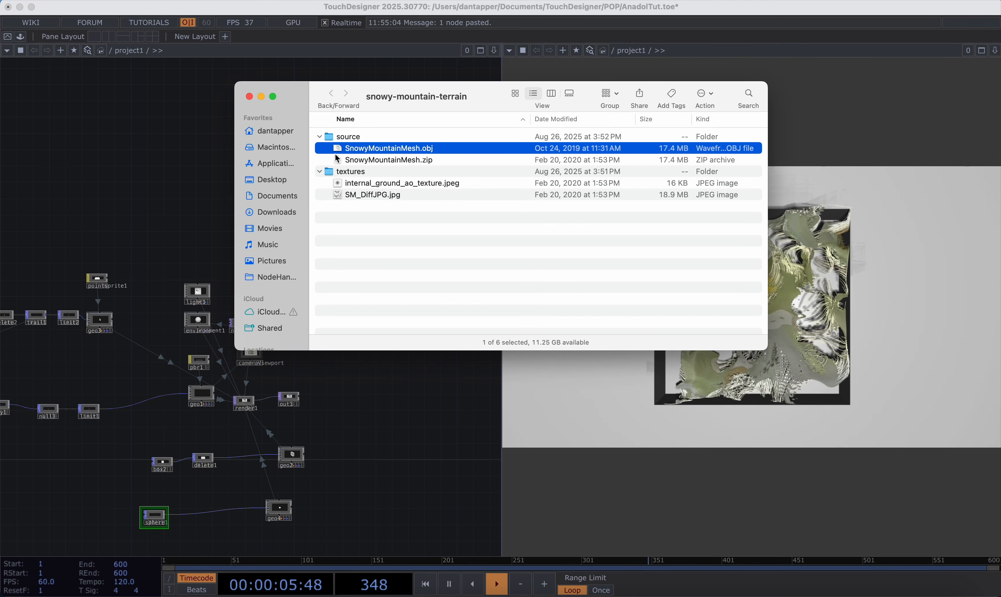
left_click_drag(338, 158, 179, 221)
scroll(170, 117, "down", 5)
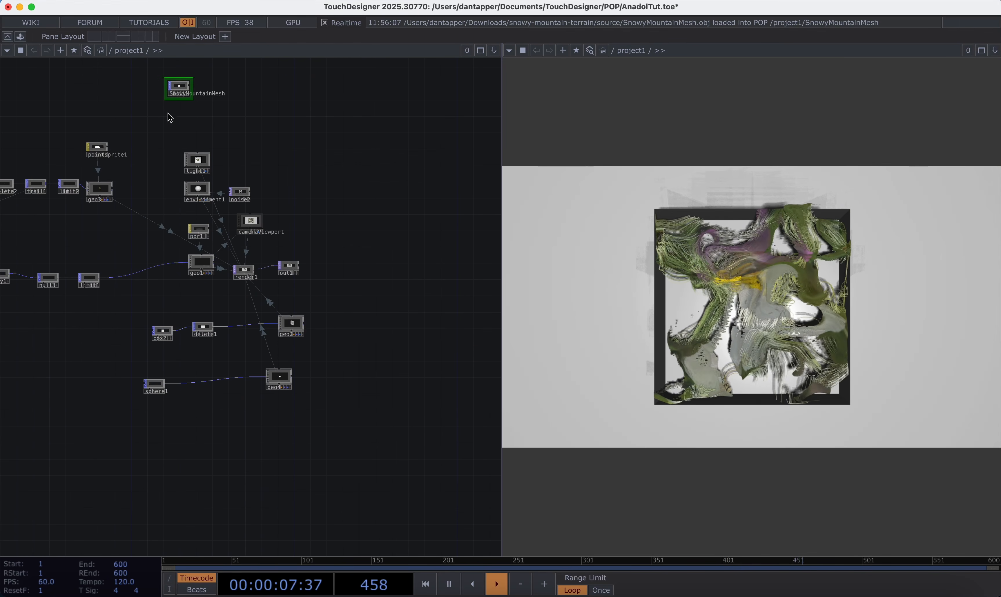
left_click_drag(182, 87, 169, 470)
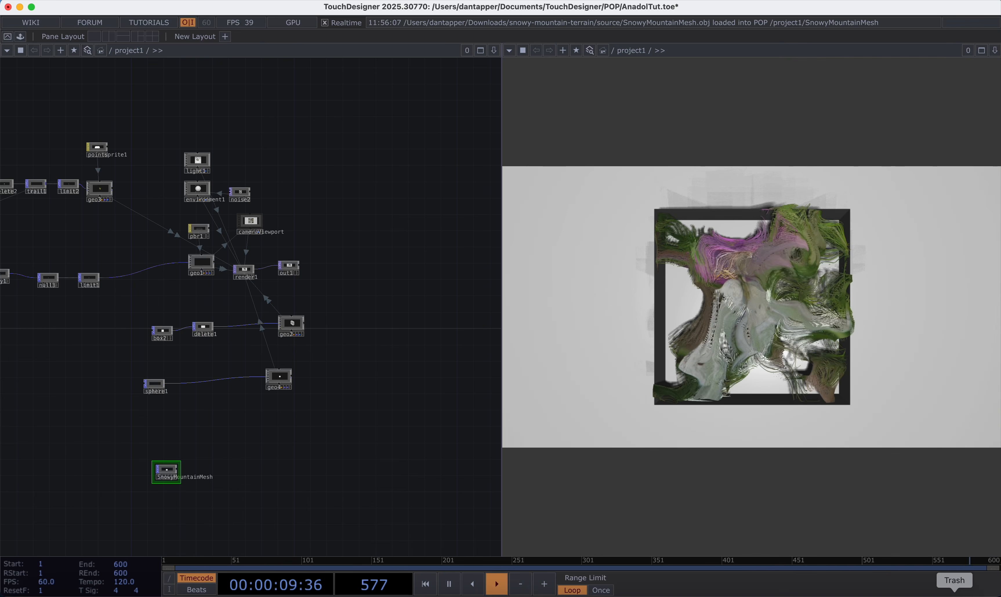
Import the SM_DiffJPG.jpg texture from the snowy-mountain-terrain folder and place it below SnowyMountainMesh
left_click(901, 589)
key("ctrl+Up")
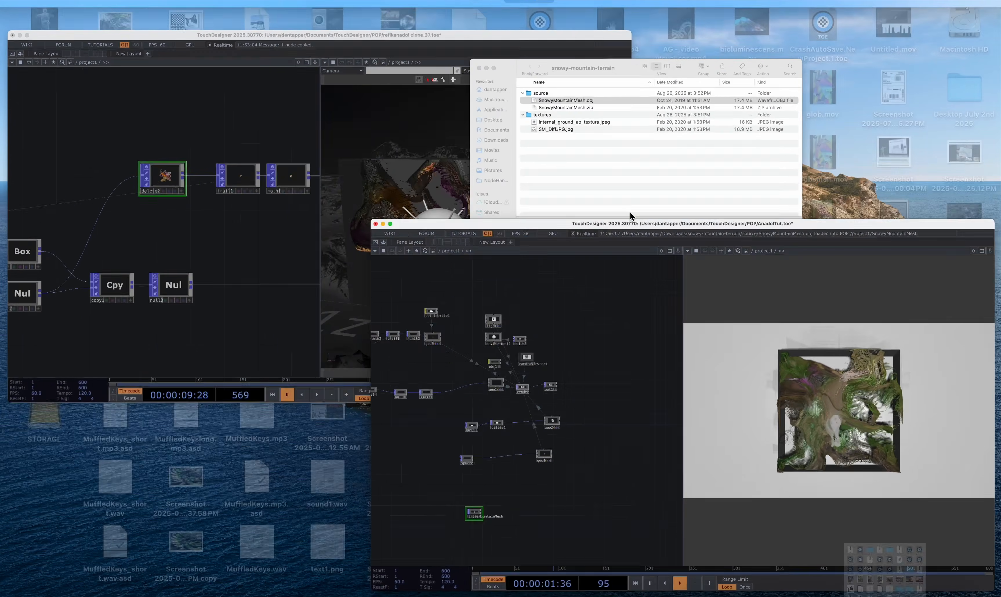
left_click(701, 103)
left_click(386, 183)
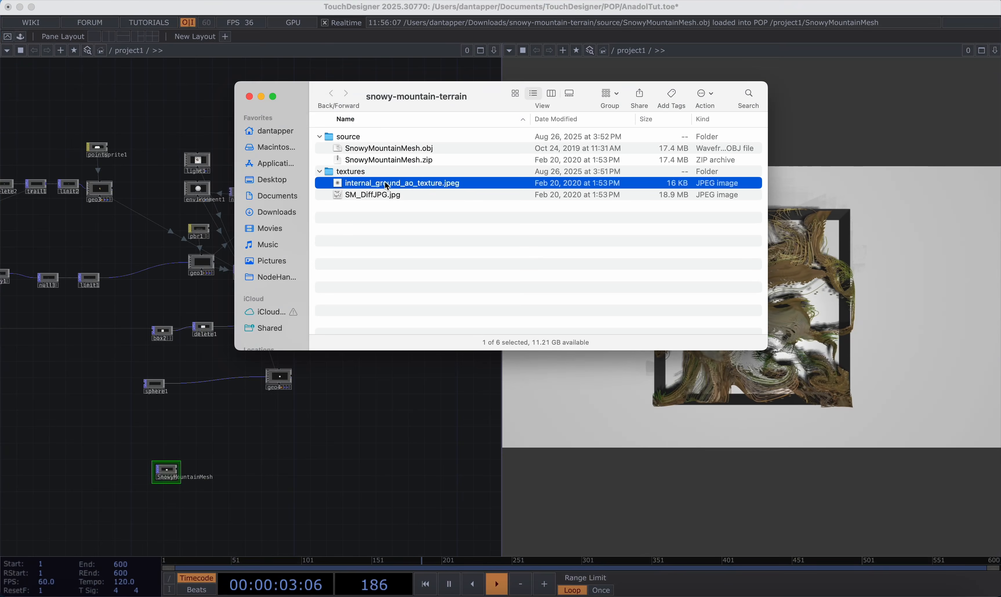
left_click(356, 196)
left_click_drag(228, 454, 171, 514)
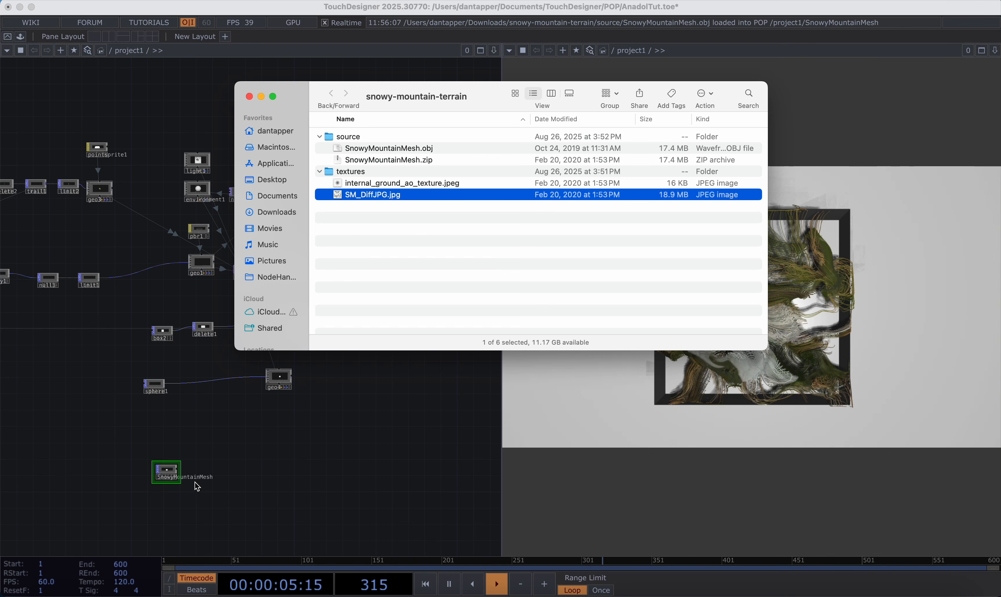
Add a Geometry COMP fed by SnowyMountainMesh and place it beside the mesh node
left_click(177, 470)
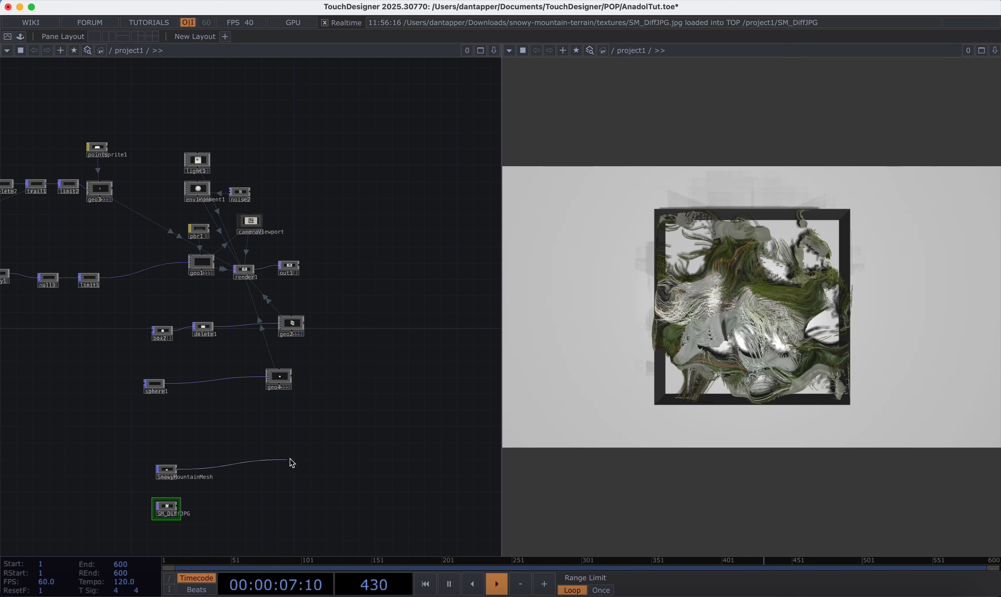
left_click(291, 463)
type("ge")
left_click(79, 265)
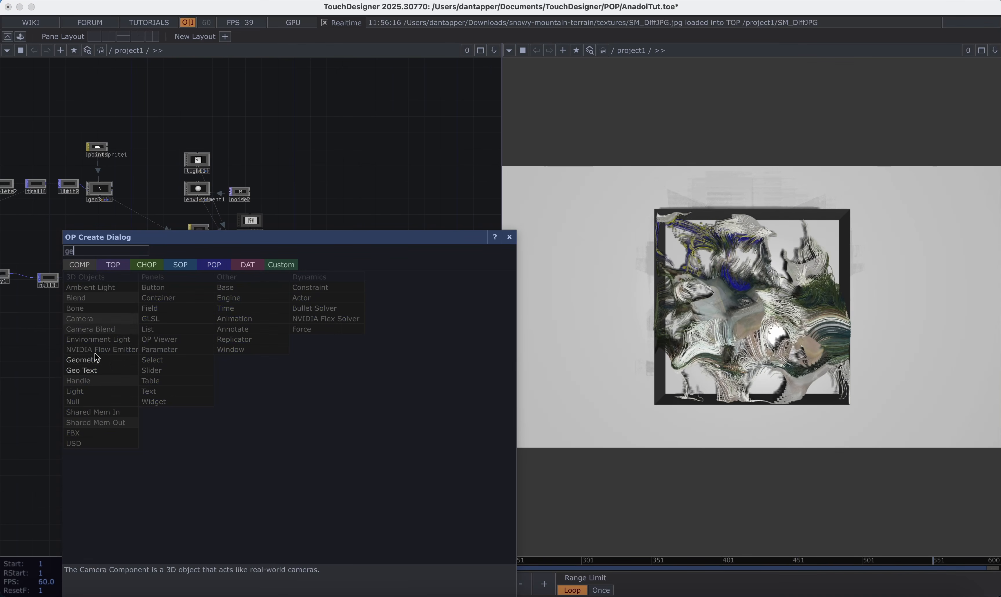
left_click(91, 359)
left_click(258, 474)
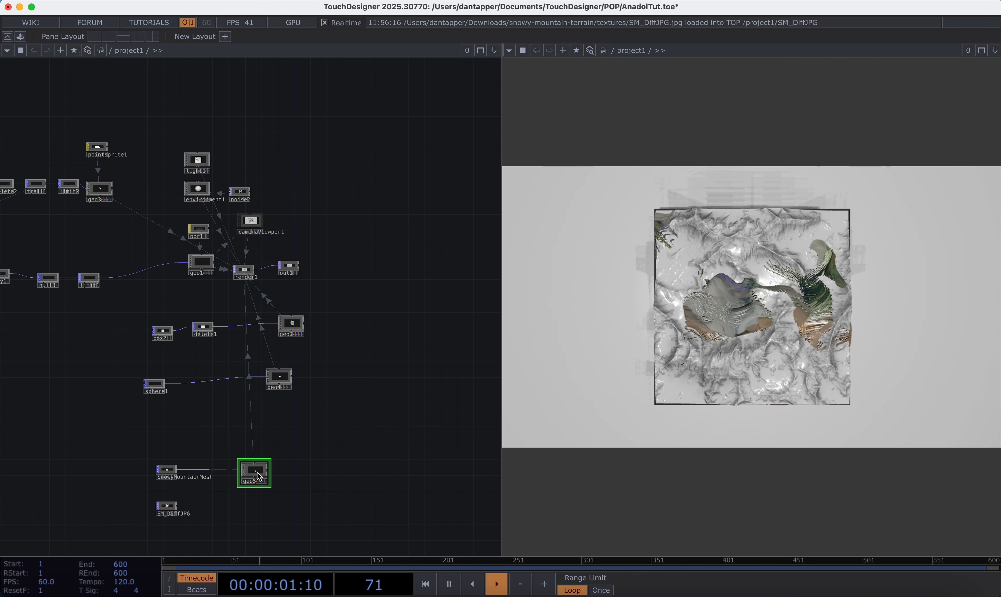
Set geo5's Uniform Scale to 10 and its X rotation to 90
key("p")
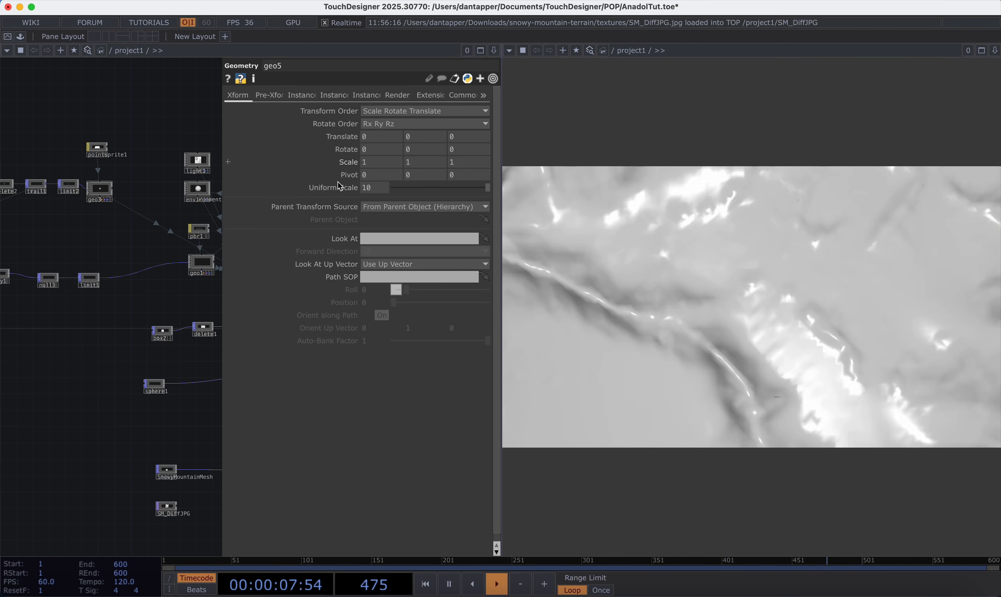
mouse_move(424, 149)
middle_mouse_down()
mouse_move(398, 137)
mouse_move(423, 137)
mouse_move(431, 152)
middle_mouse_up()
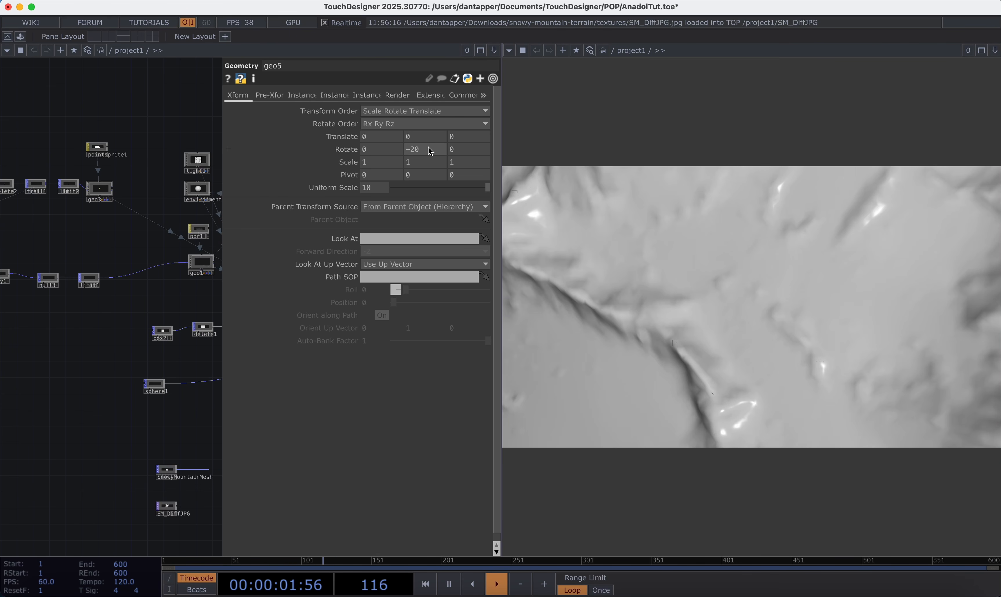
mouse_move(366, 149)
middle_mouse_down()
mouse_move(373, 137)
mouse_move(434, 137)
mouse_move(379, 151)
middle_mouse_up()
middle_click_drag(254, 151, 304, 191)
left_click(379, 151)
type("90")
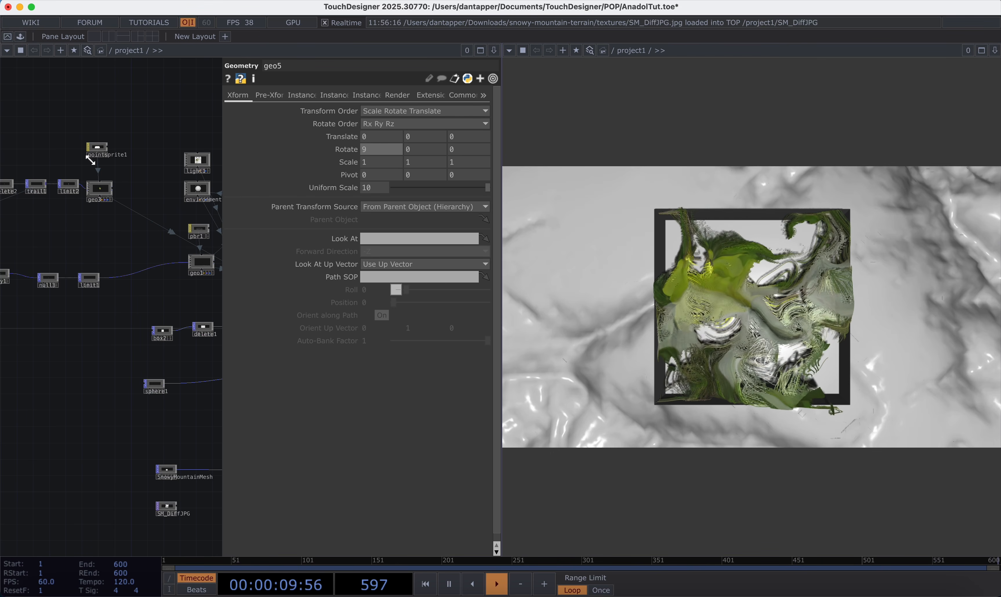
key("Return")
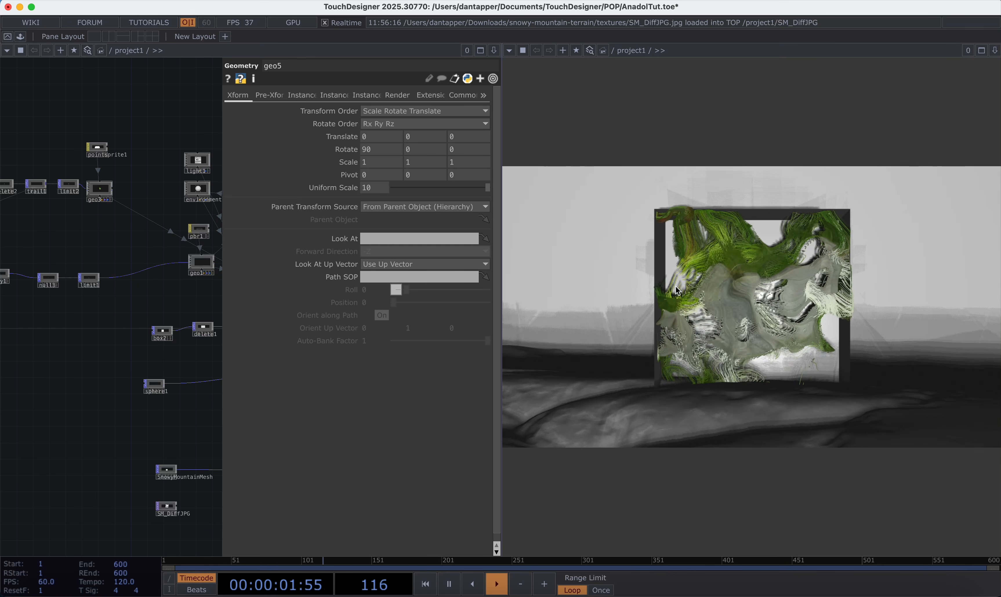
View the scene from farther out and turn off geo4's render flag to hide the sphere
middle_click_drag(667, 308, 626, 451)
middle_click_drag(695, 275, 620, 492)
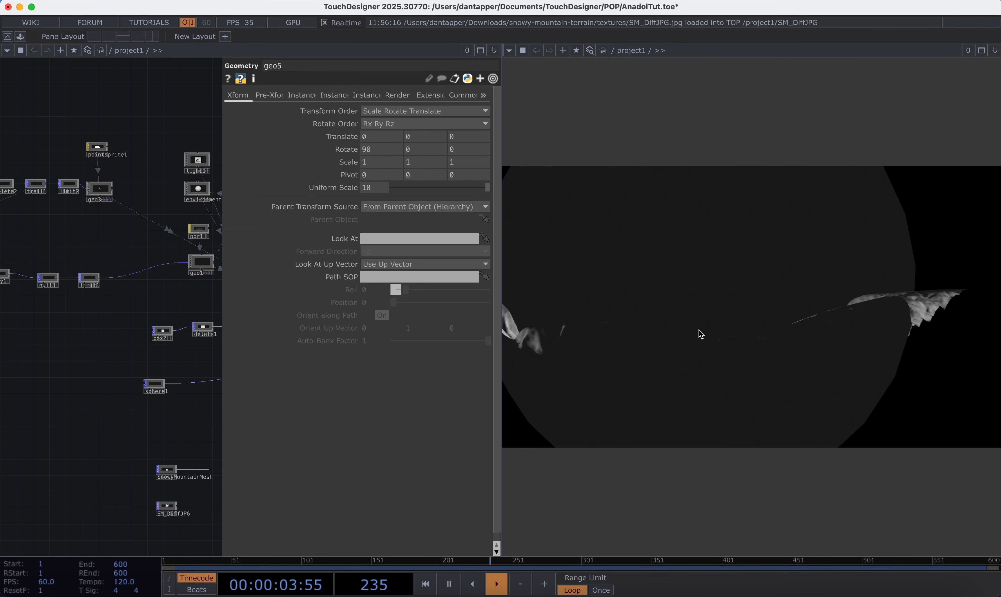
middle_click_drag(698, 330, 670, 431)
left_click_drag(684, 342, 656, 372)
left_click_drag(157, 433, 73, 434)
key("p")
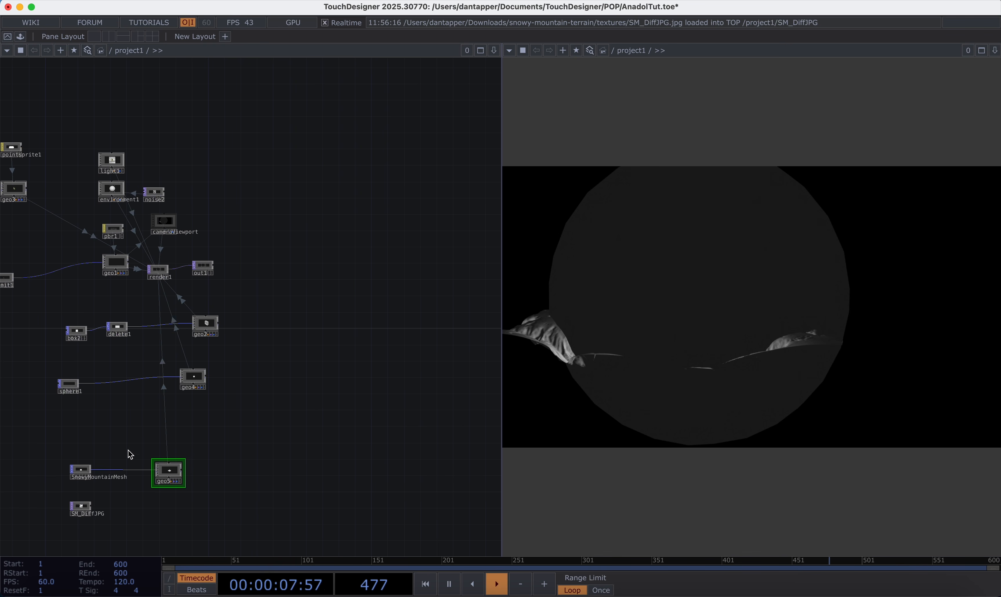
scroll(198, 413, "up", 5)
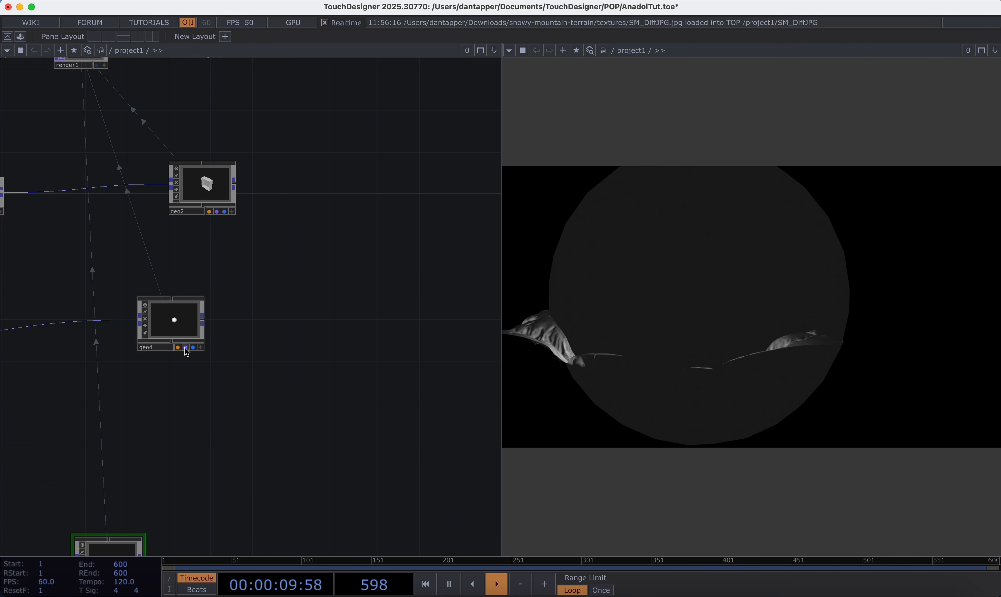
left_click(186, 347)
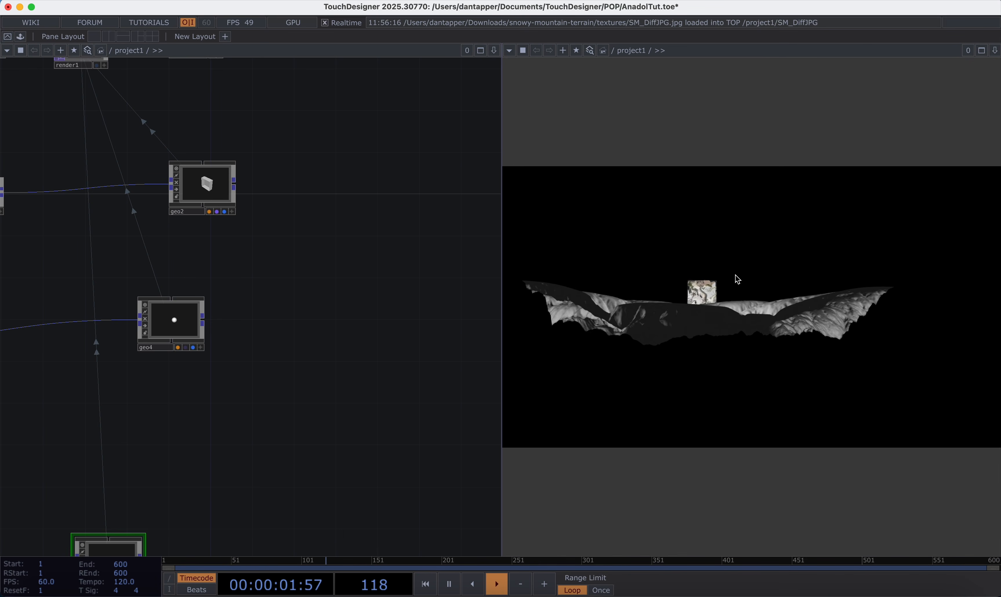
Flip the mountain terrain upright by setting geo5's X rotation to -90
left_click_drag(281, 426, 572, 423)
left_click_drag(254, 389, 255, 306)
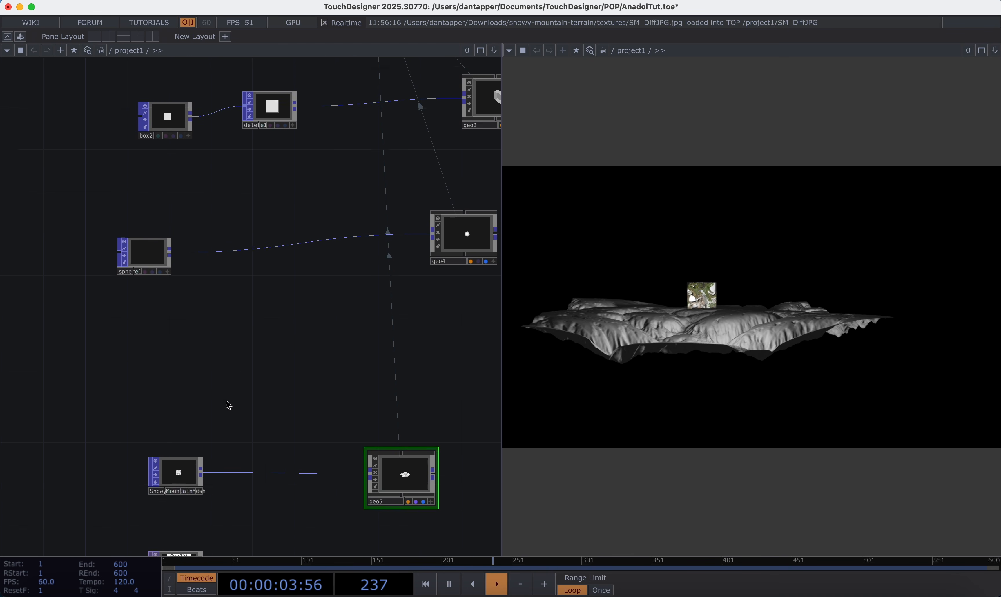
left_click(180, 468)
key("p")
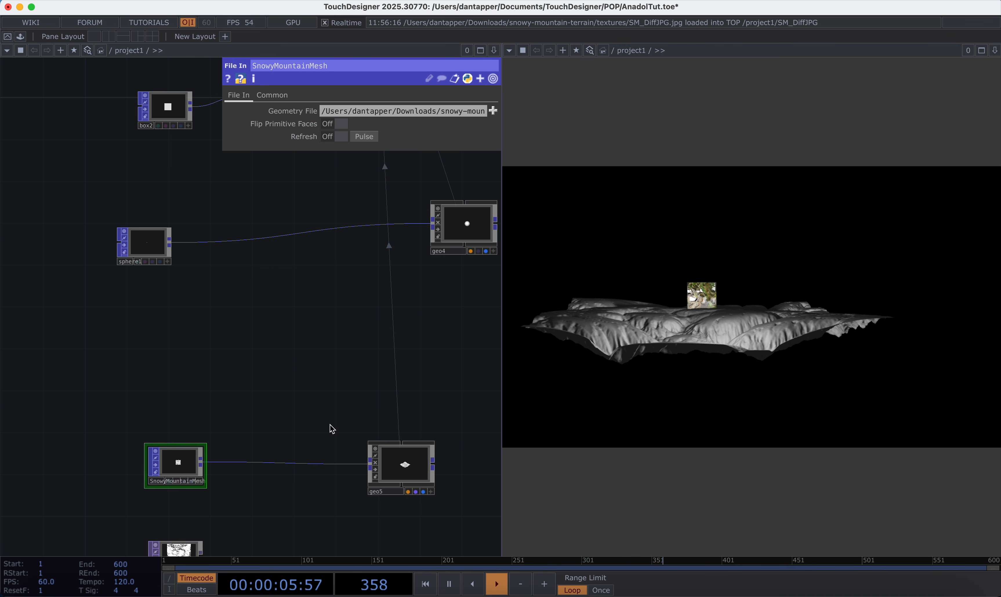
left_click(414, 472)
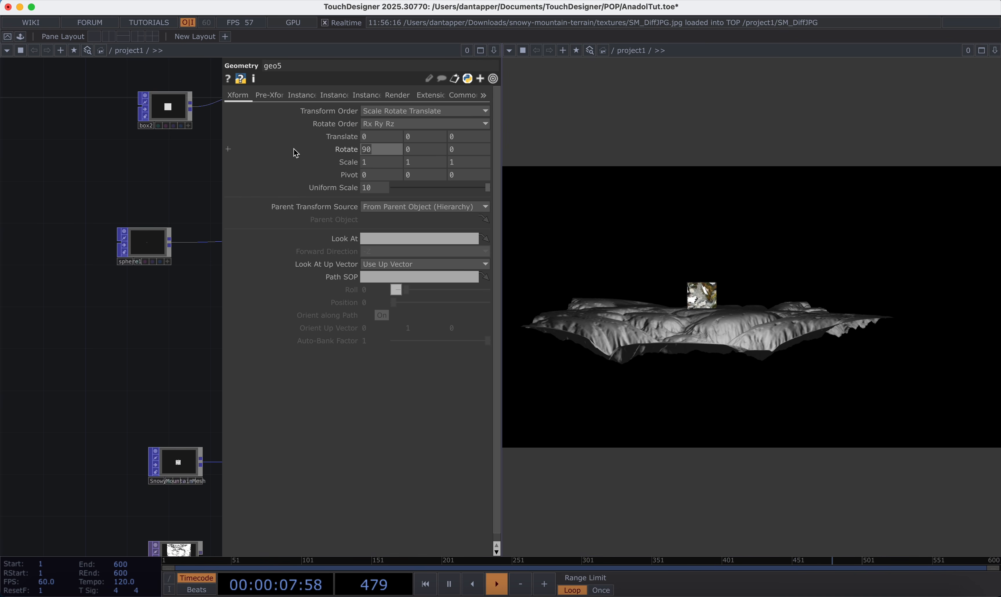
type("-90")
key("Return")
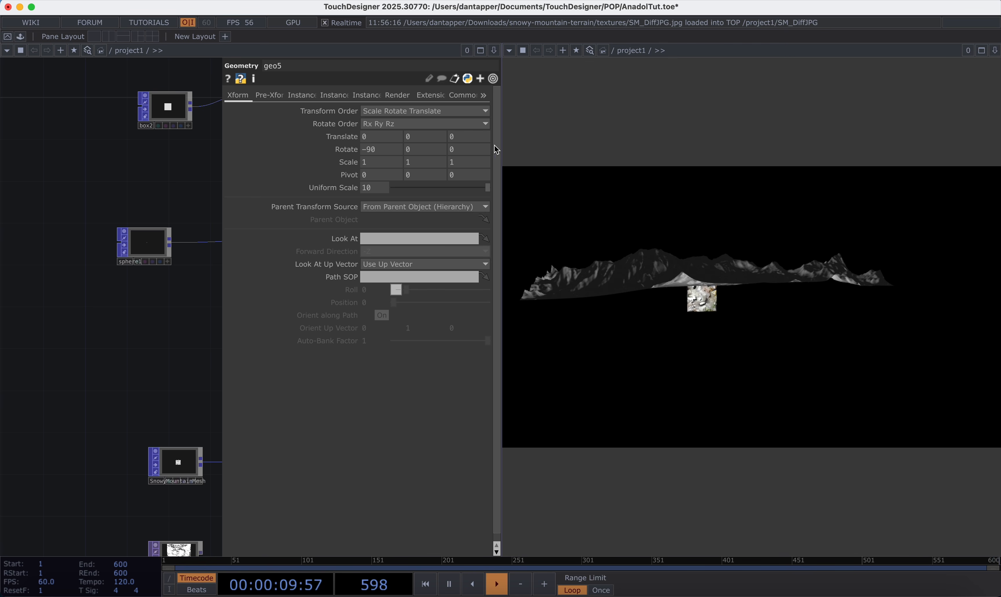
Translate geo5 to -1.6 in Y and -1.2 in Z, and frame the box among the mountains
middle_click_drag(465, 140, 426, 141)
left_click_drag(699, 302, 705, 345)
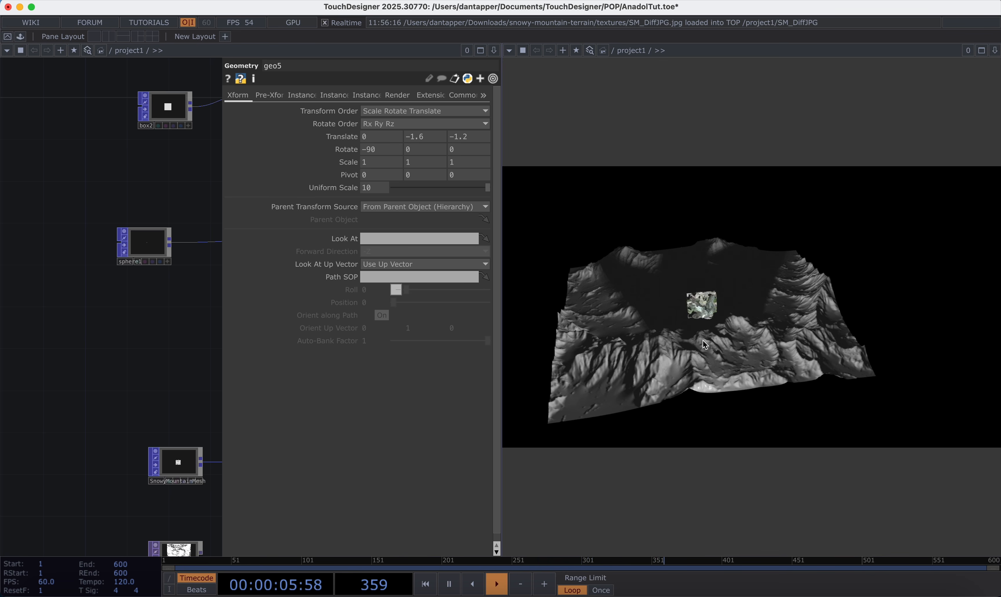
middle_click_drag(700, 344, 760, 53)
right_click_drag(660, 250, 762, 335)
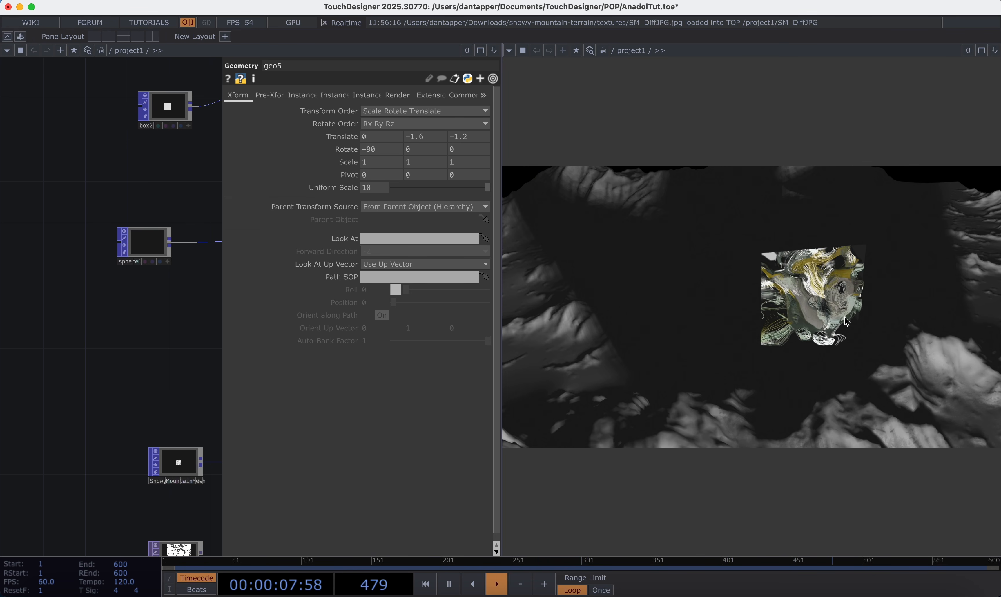
left_click_drag(763, 336, 830, 306)
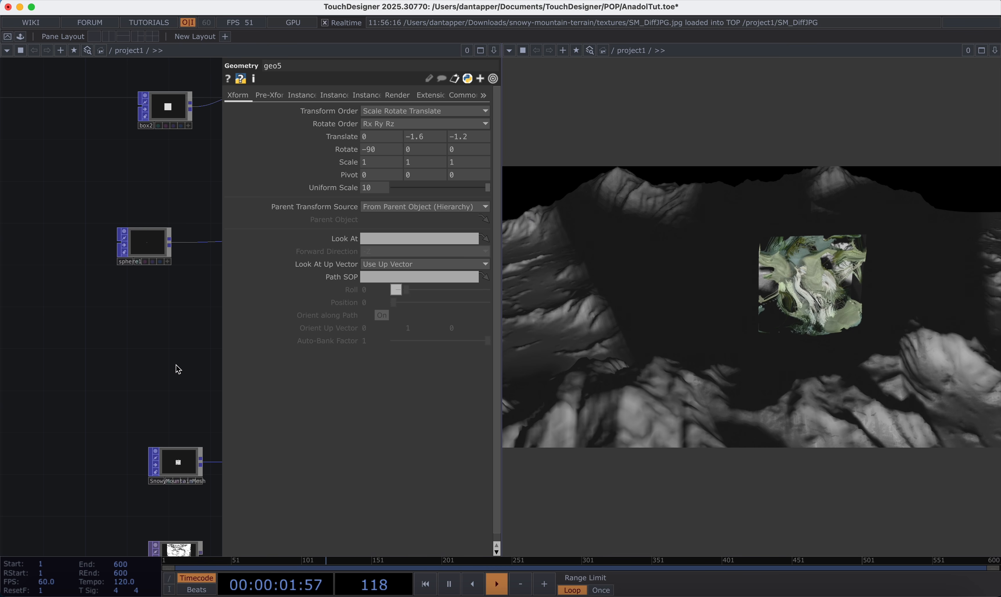
Add a PBR material beneath geo5 in the network
key("p")
left_click_drag(195, 300, 174, 202)
key("Tab")
type("p")
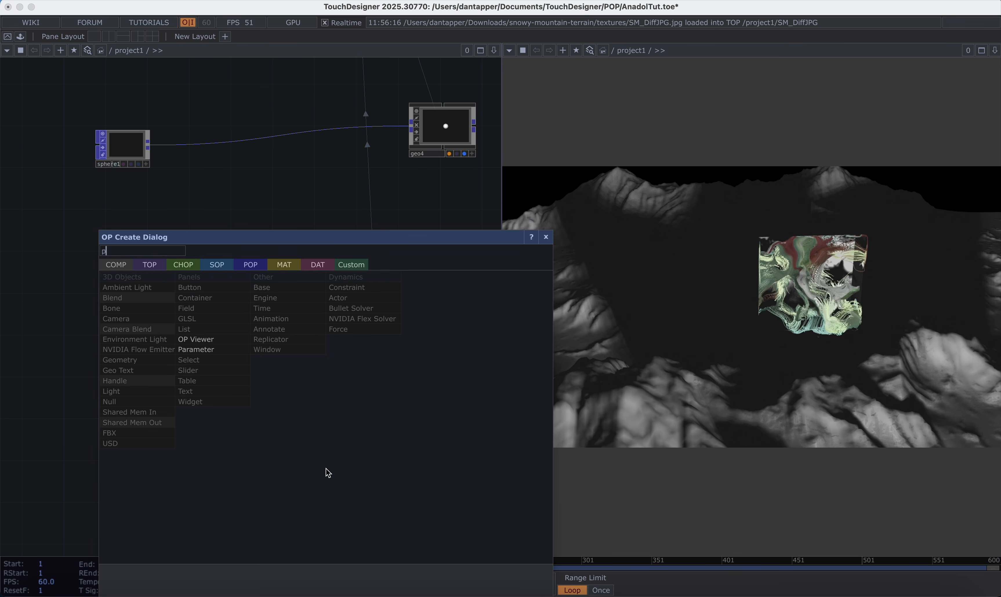
left_click(284, 264)
left_click(121, 360)
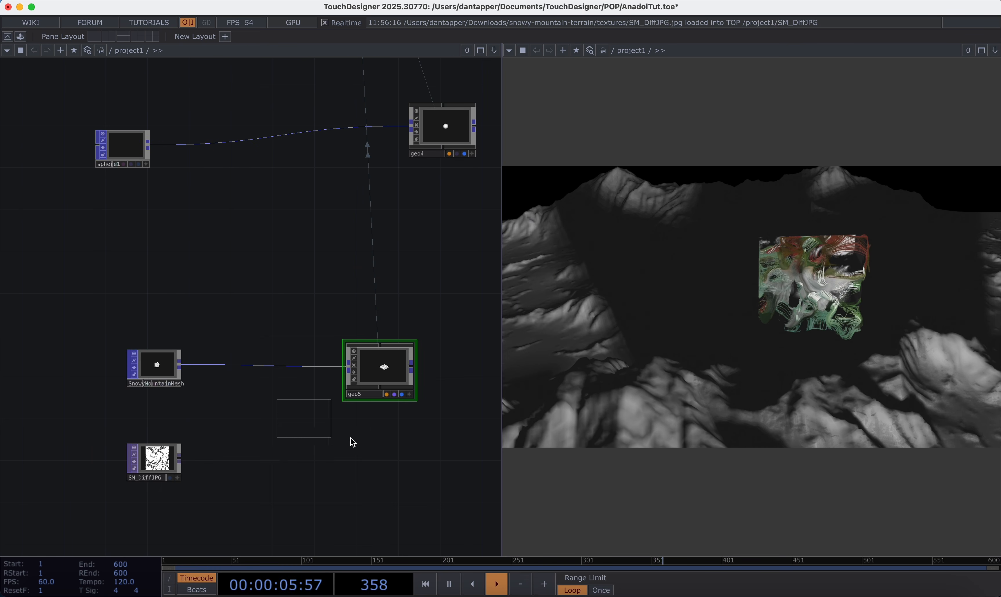
left_click(376, 442)
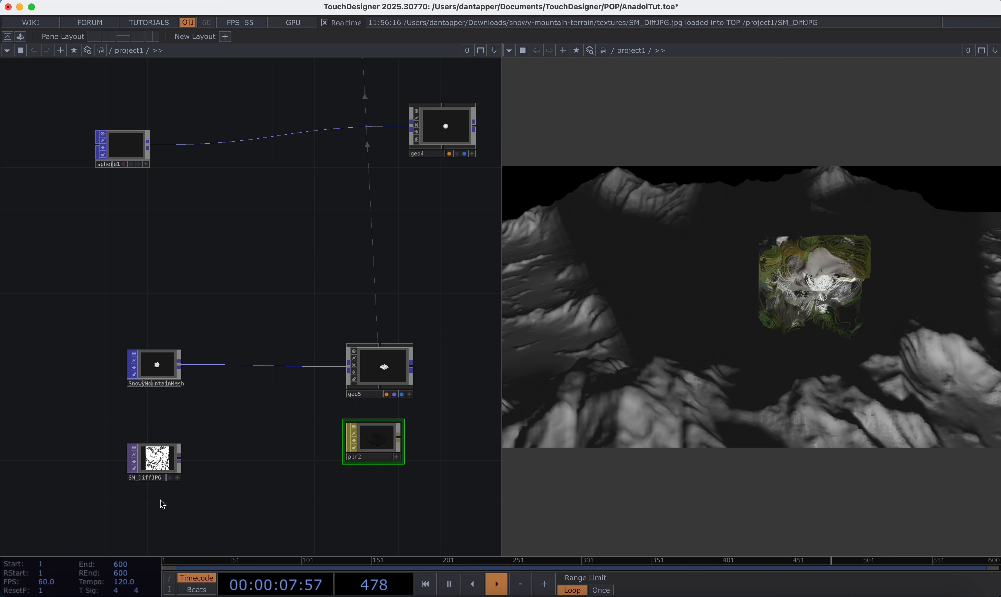
Use SM_DiffJPG as pbr2's Base Color Map and assign pbr2 as geo5's material
left_click_drag(153, 465, 361, 438)
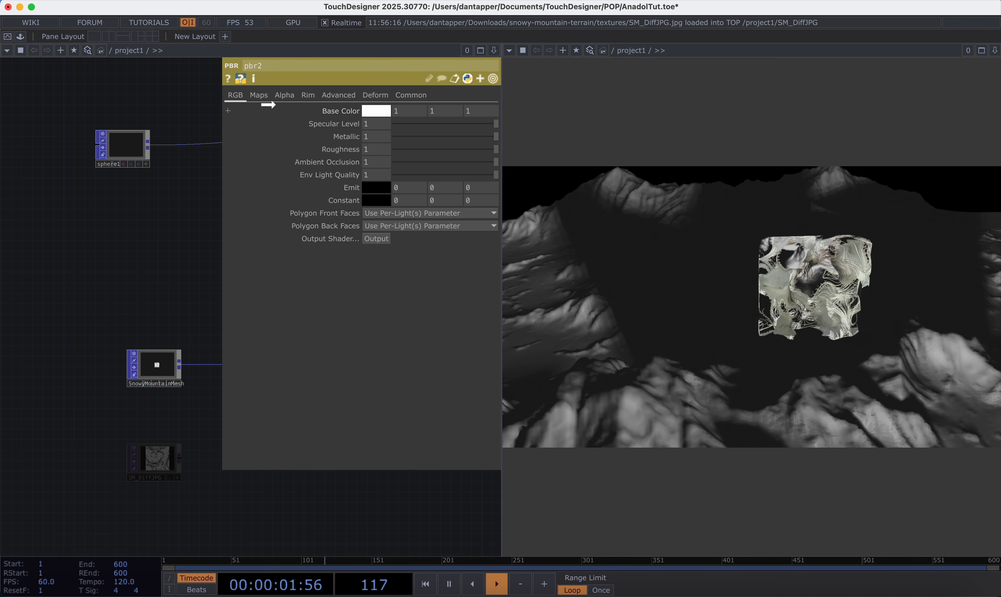
left_click_drag(259, 93, 386, 124)
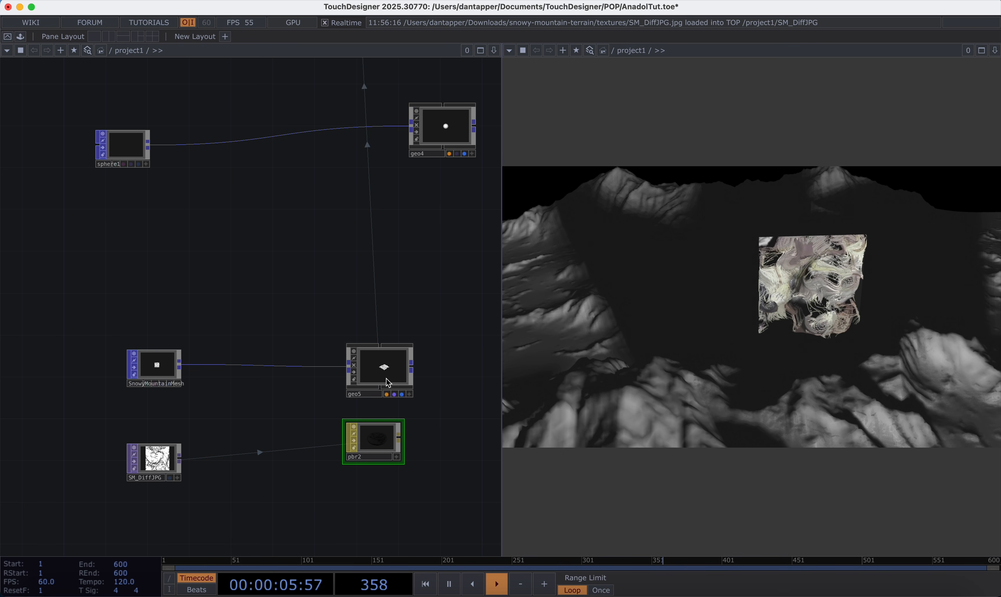
left_click_drag(384, 434, 378, 348)
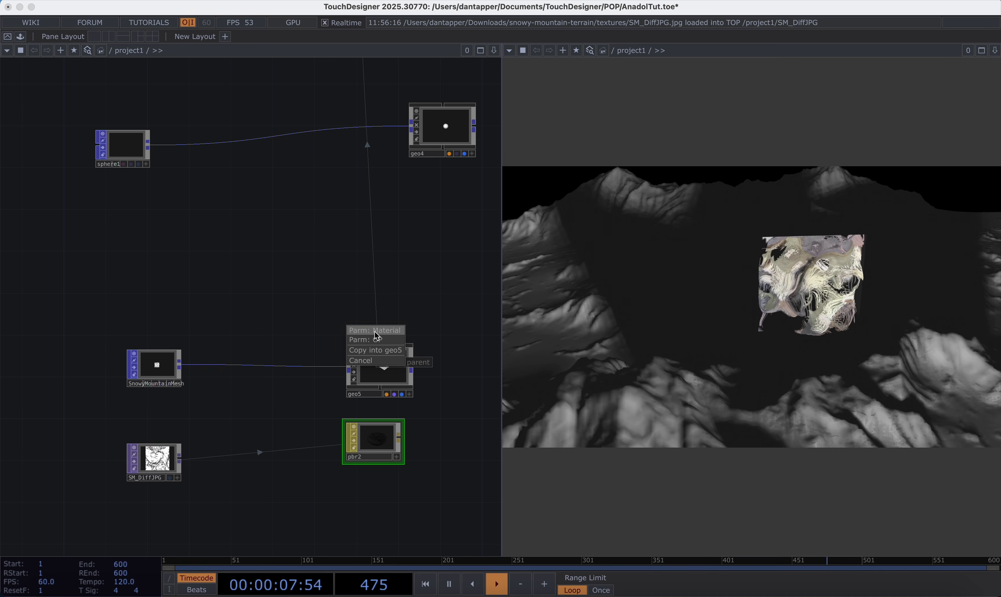
left_click(376, 331)
Set pbr2's Metallic to 0 and its Roughness to 0.063
key("p")
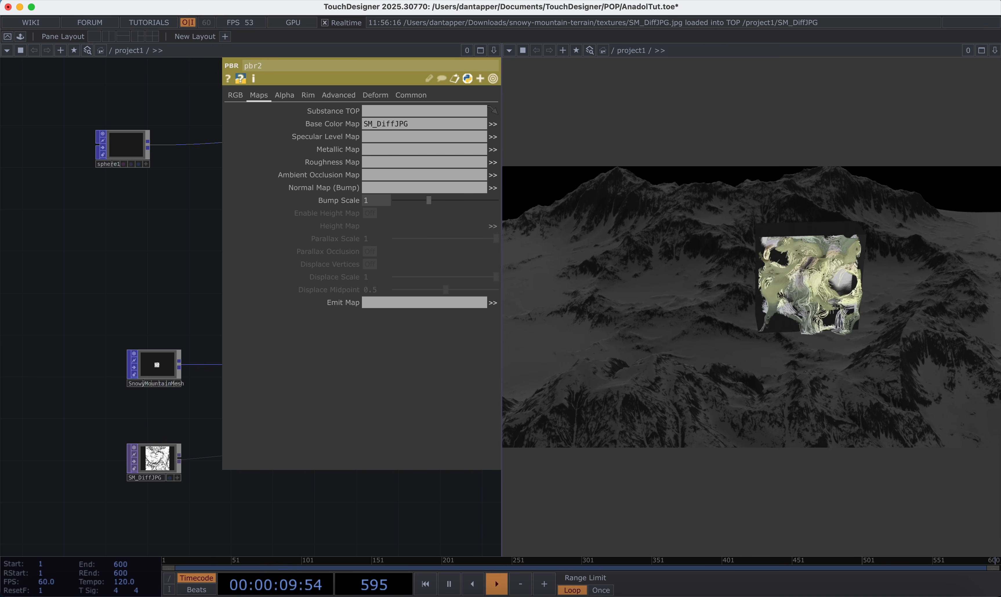
left_click(238, 96)
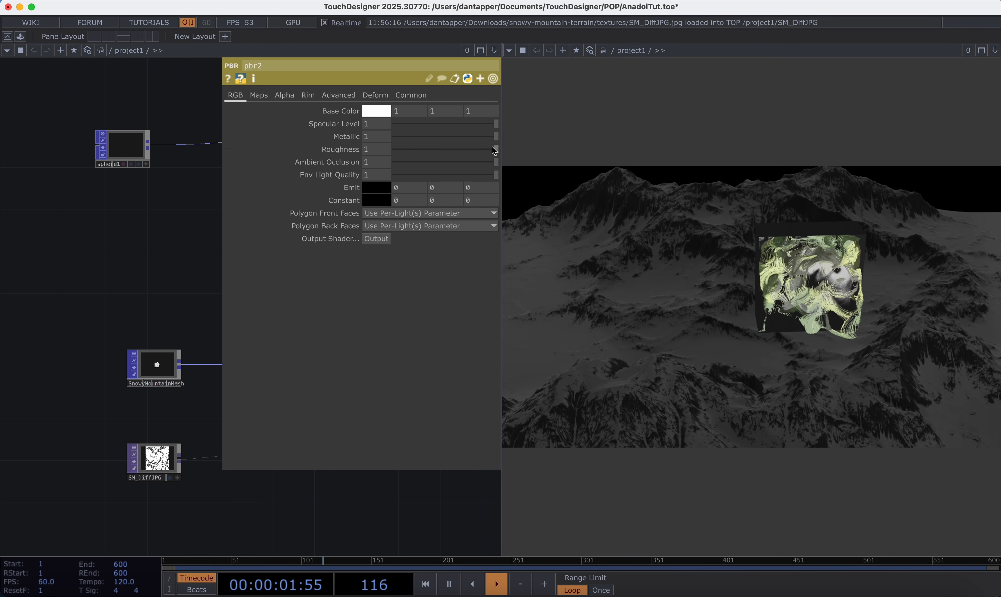
left_click_drag(465, 140, 367, 141)
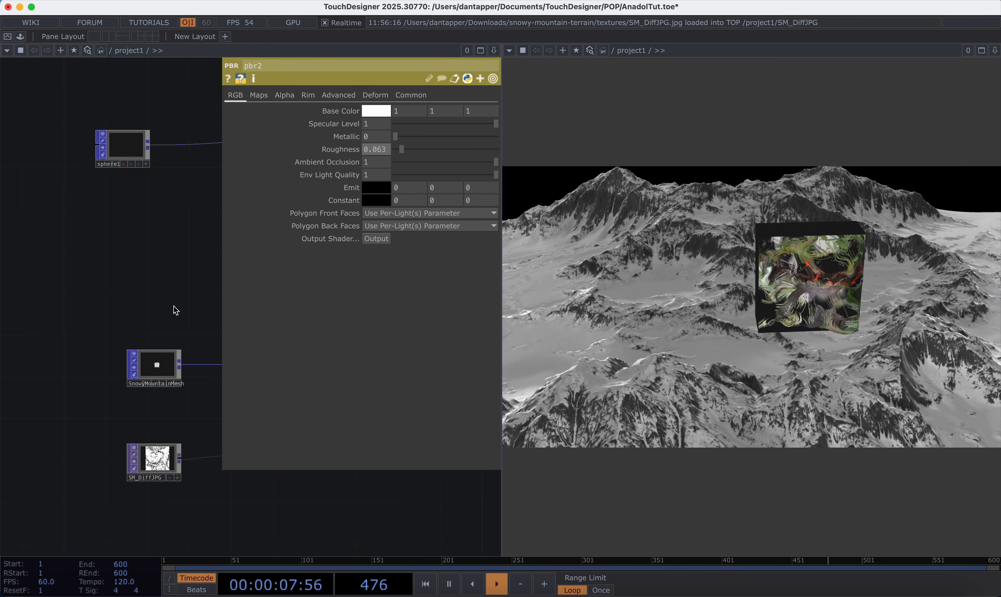
key("p")
Set geo5's translation to -1.1 in Y and -0.6 in Z
scroll(221, 324, "down", 5)
left_click_drag(226, 296, 158, 358)
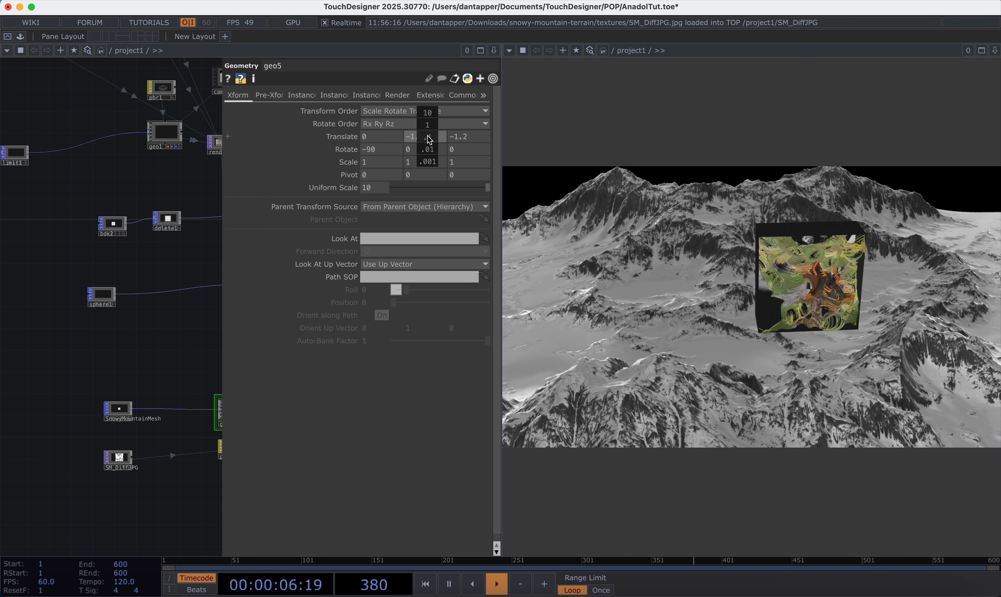
mouse_move(427, 134)
left_mouse_down()
mouse_move(419, 136)
mouse_move(438, 135)
mouse_move(421, 142)
left_mouse_up()
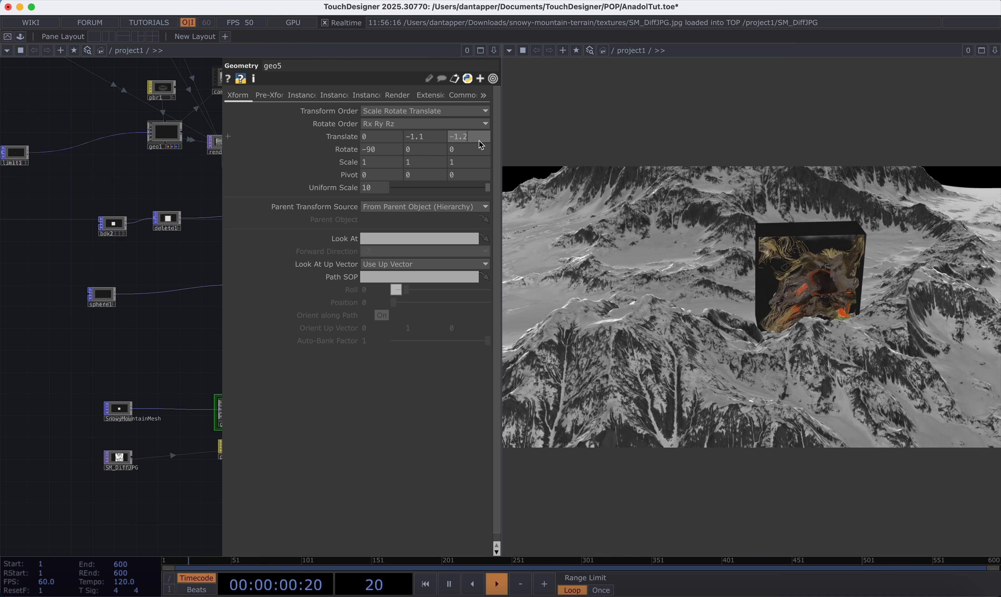
middle_click_drag(481, 145, 493, 125)
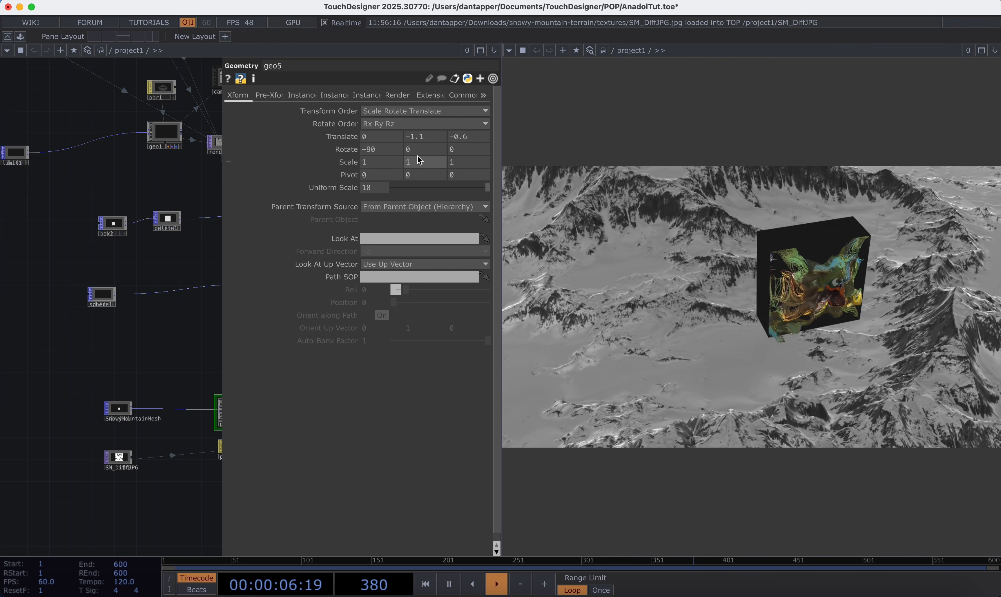
Set geo5's Y rotation to 87 and face the box front-on against the mountains
mouse_move(417, 153)
middle_mouse_down()
mouse_move(415, 132)
mouse_move(415, 152)
mouse_move(611, 133)
mouse_move(417, 155)
middle_mouse_up()
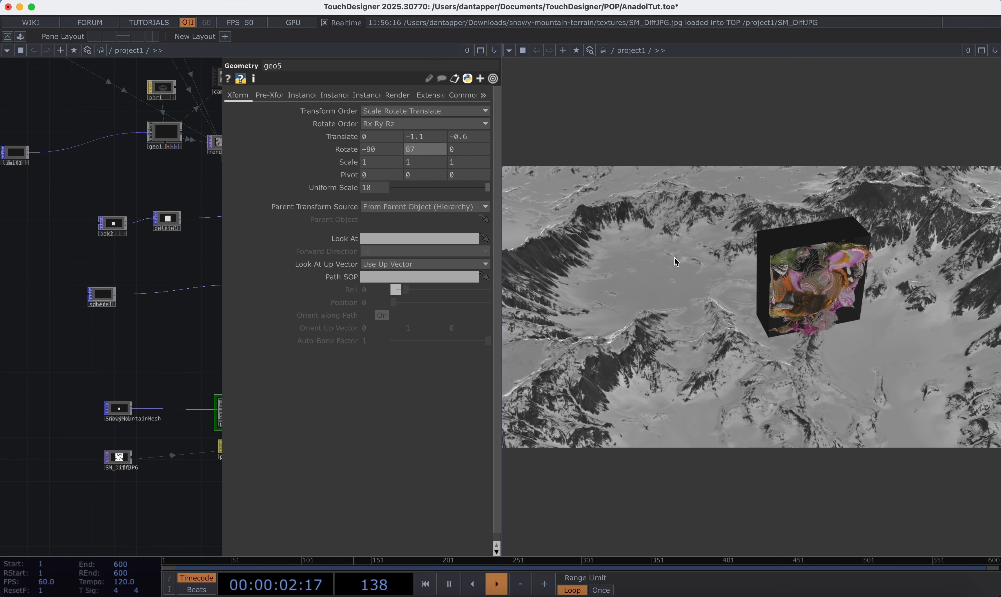
left_click_drag(856, 347, 827, 301)
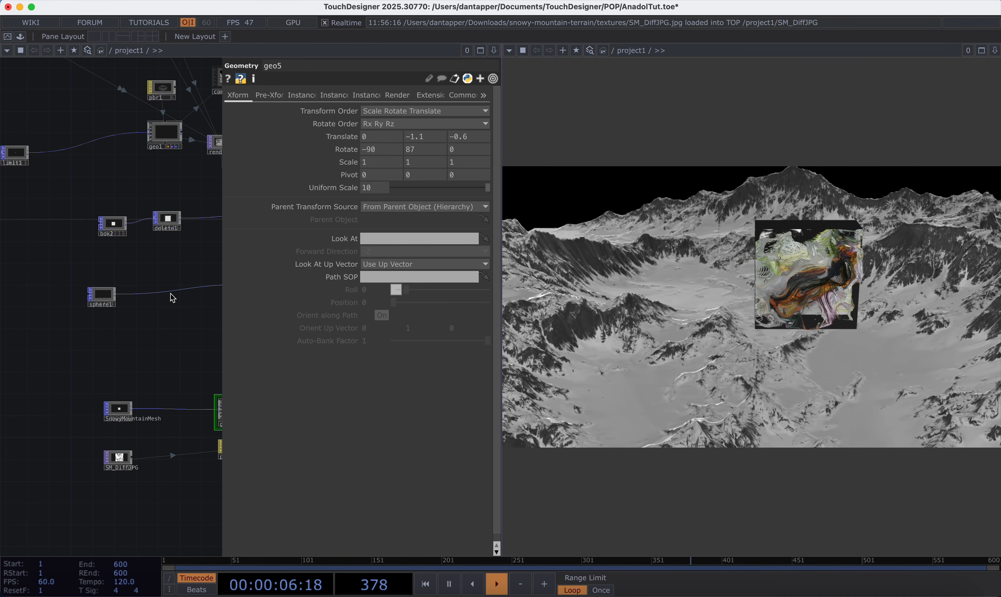
key("p")
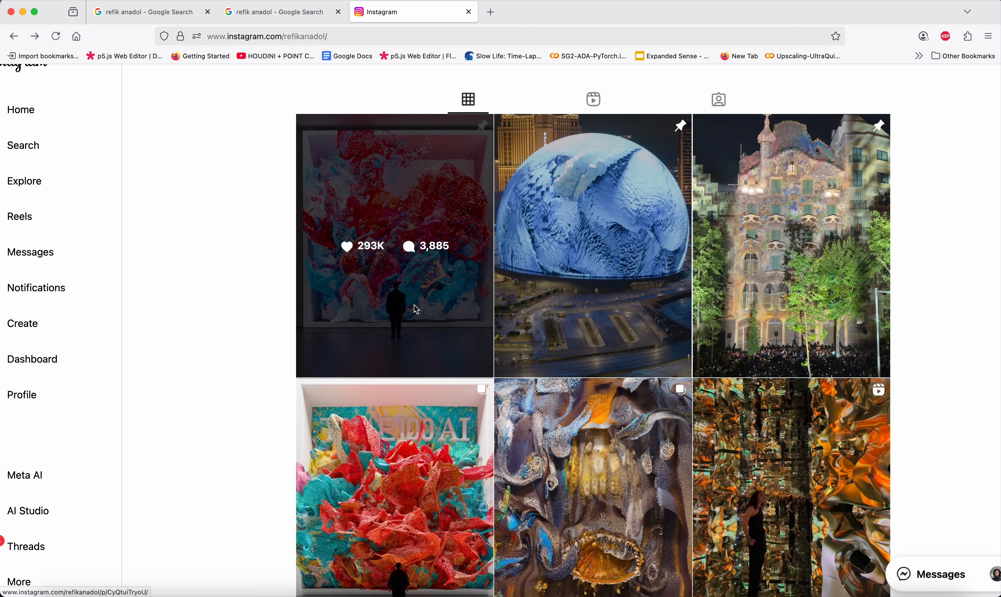
Look through the images in Refik Anadol's Instagram post about the MoMA artwork for visual reference
left_click(402, 307)
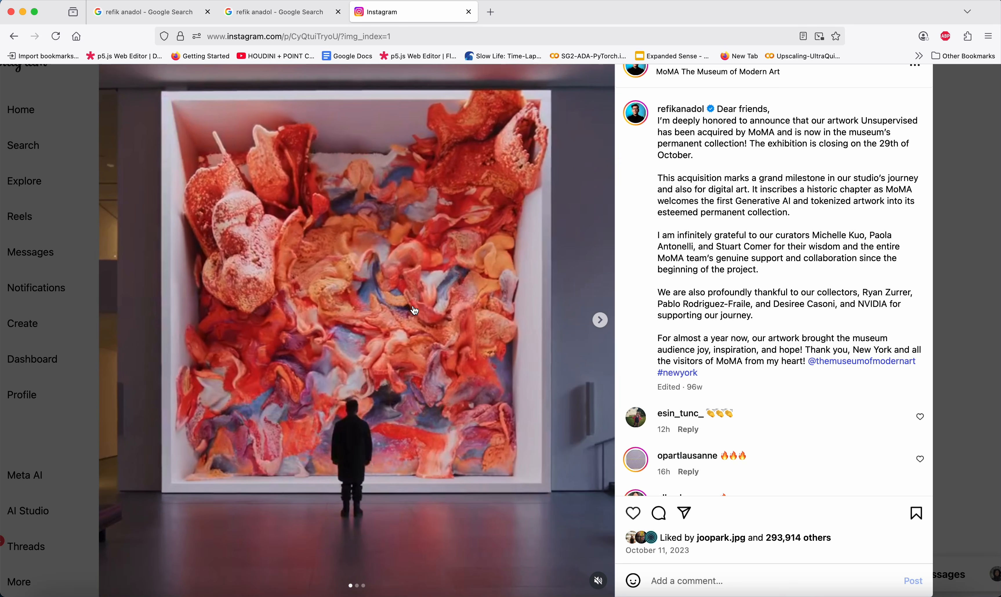
left_click(598, 329)
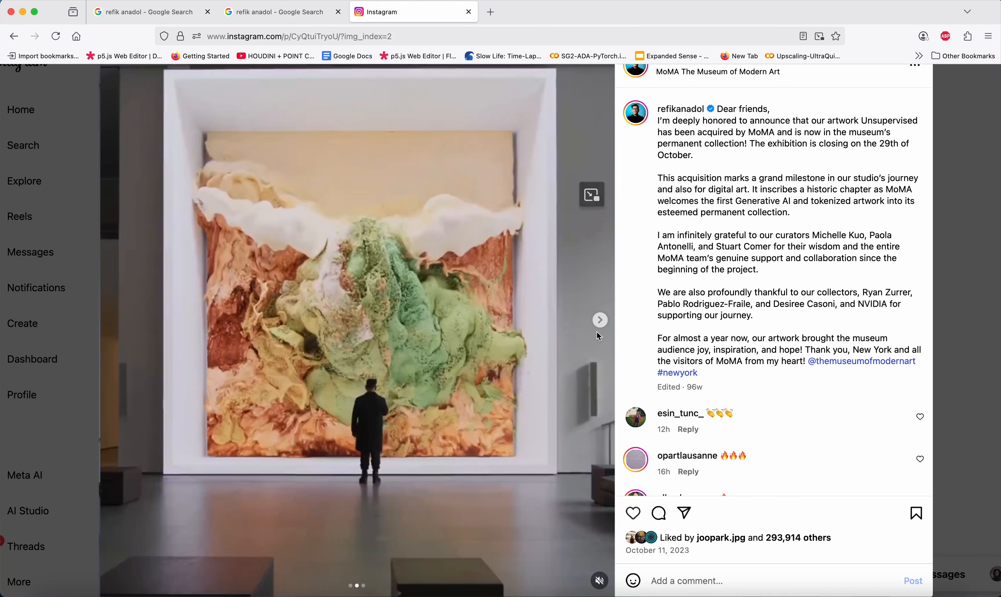
left_click(598, 328)
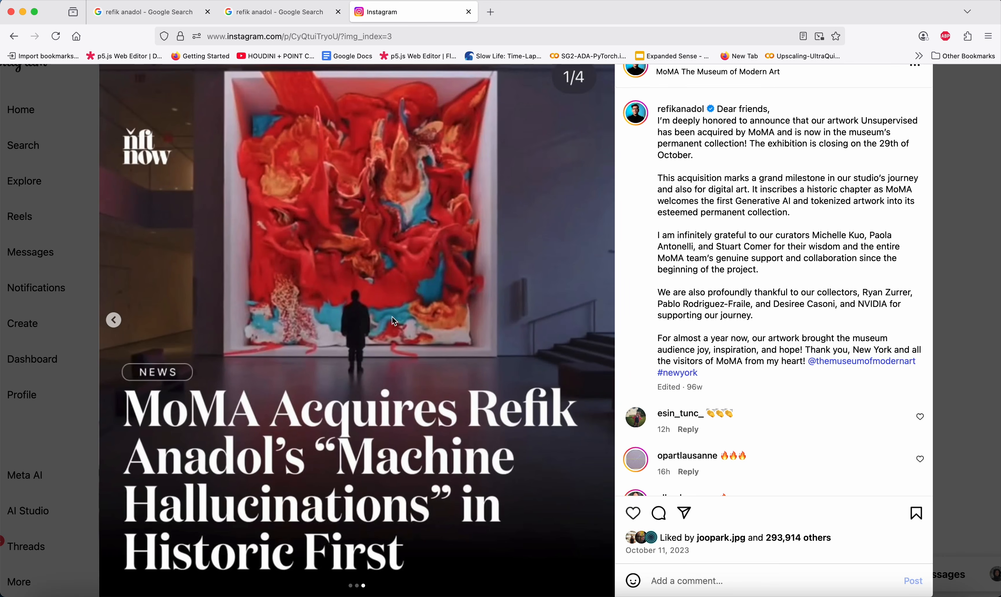
left_click(112, 323)
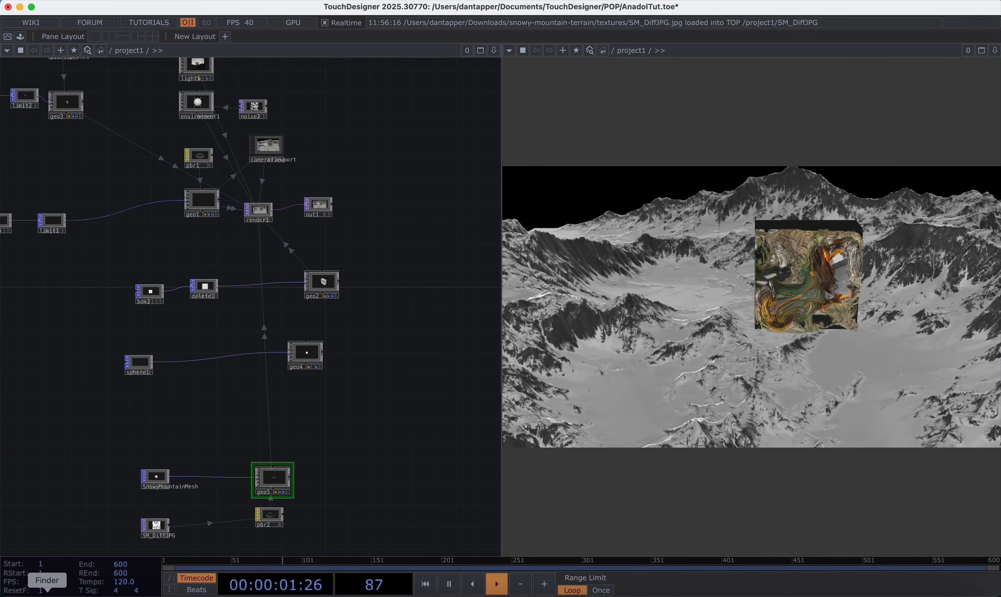
Switch to Finder and search this Mac for files whose name contains "fbx"
left_click(47, 596)
left_click(749, 99)
type("fb")
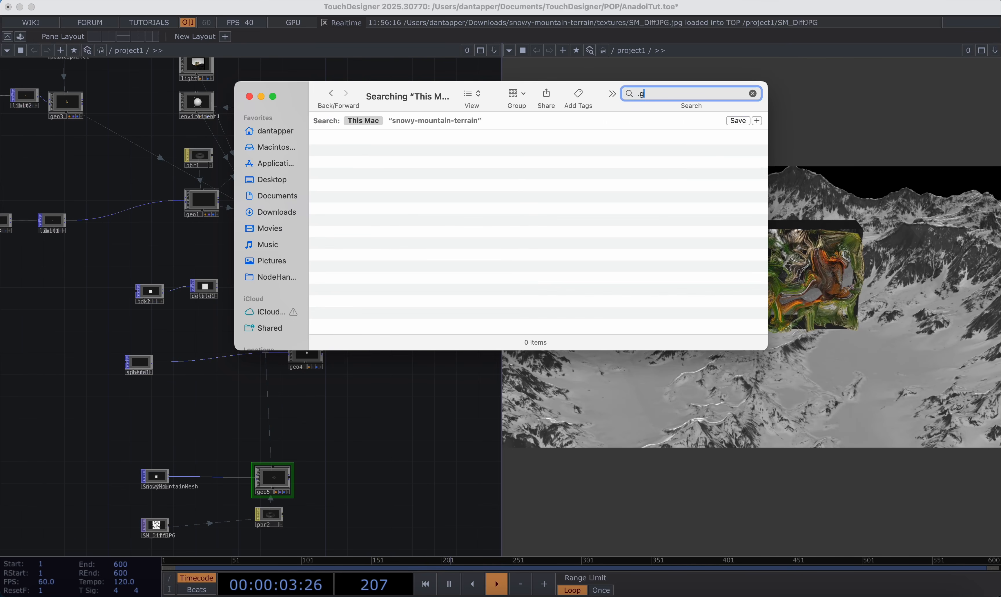
type("x")
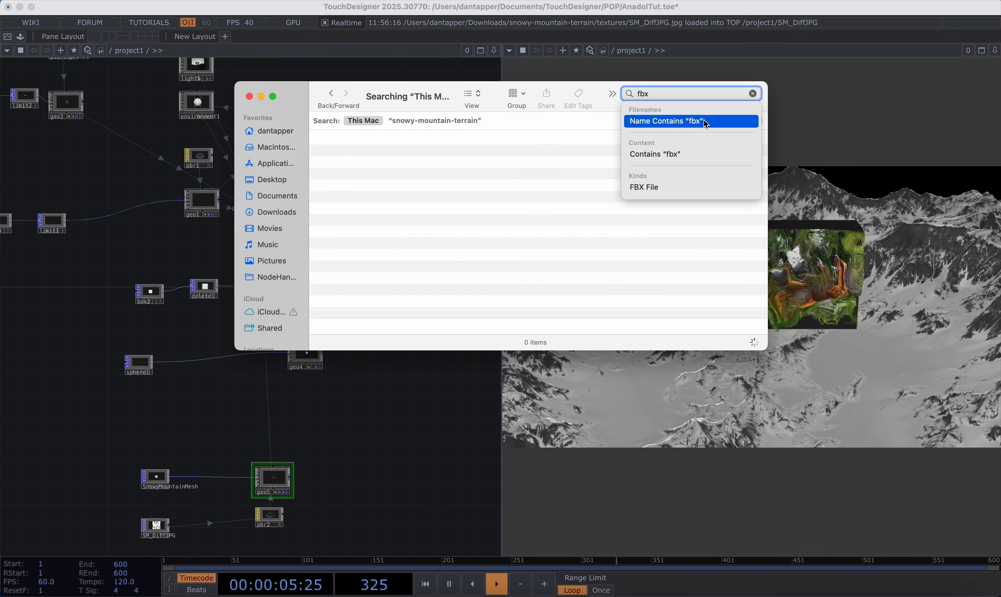
left_click(704, 122)
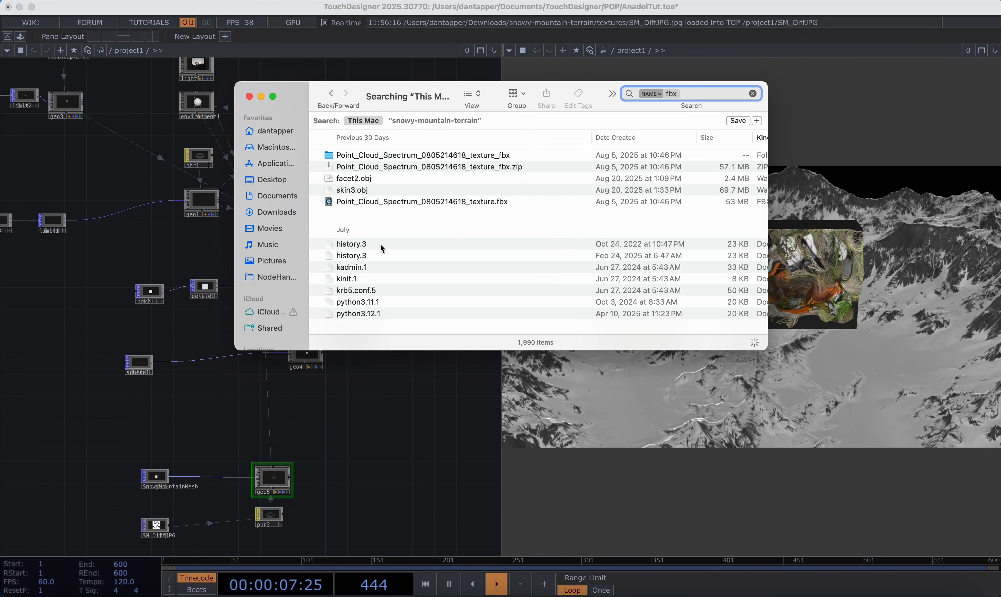
Import Hip Hop Dancing.fbx from the search results into the project network near geo4
scroll(378, 273, "down", 10)
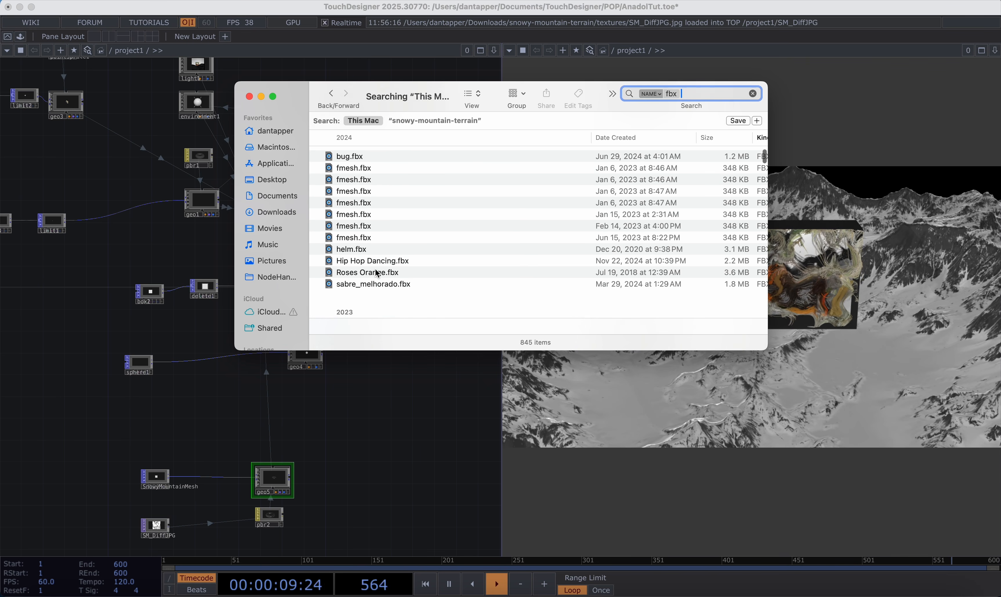
scroll(377, 273, "up", 10)
scroll(378, 273, "down", 2)
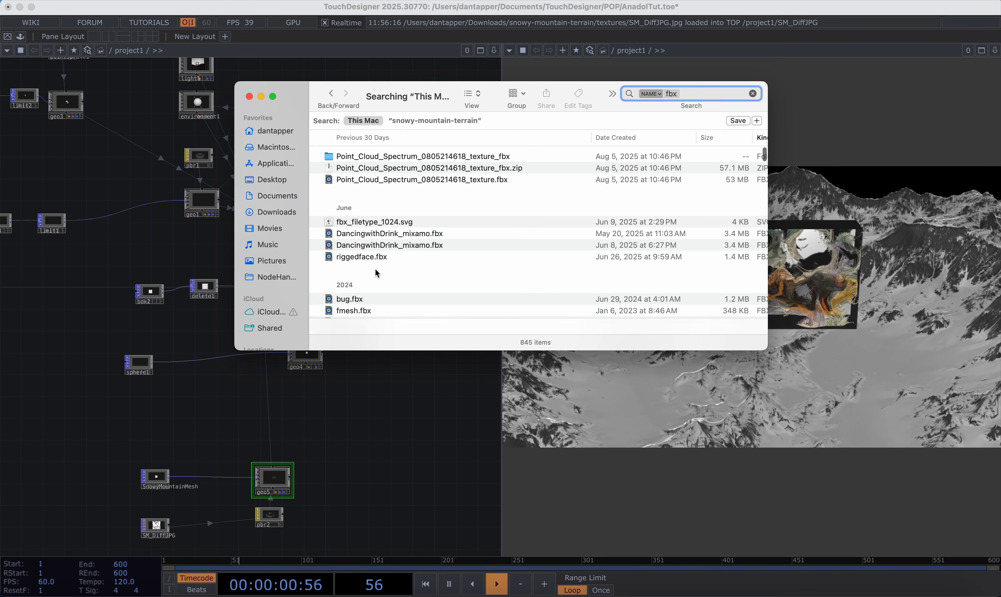
left_click(378, 237)
scroll(359, 283, "down", 5)
scroll(360, 284, "down", 6)
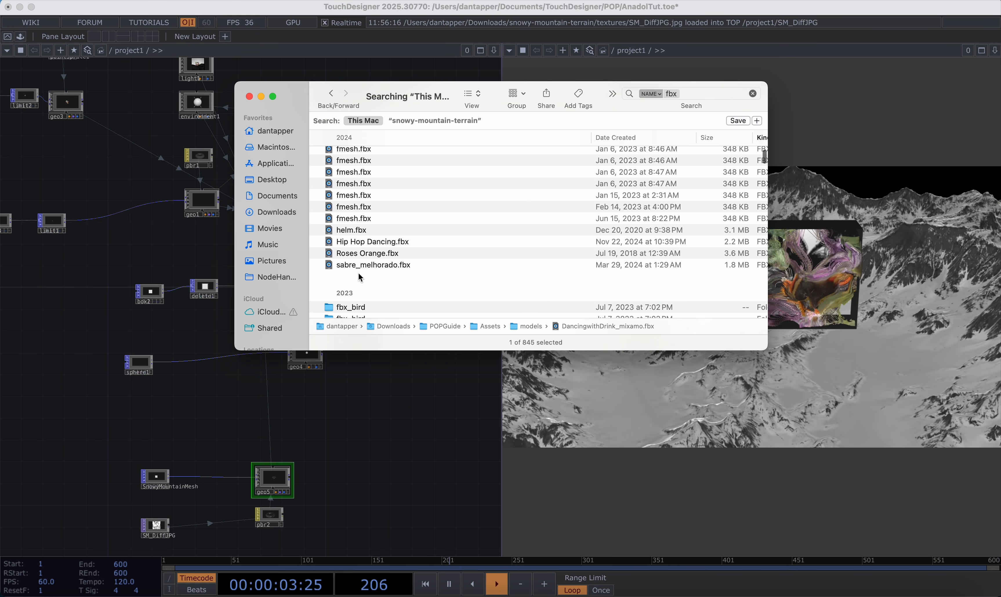
left_click_drag(366, 169, 376, 427)
scroll(360, 426, "up", 5)
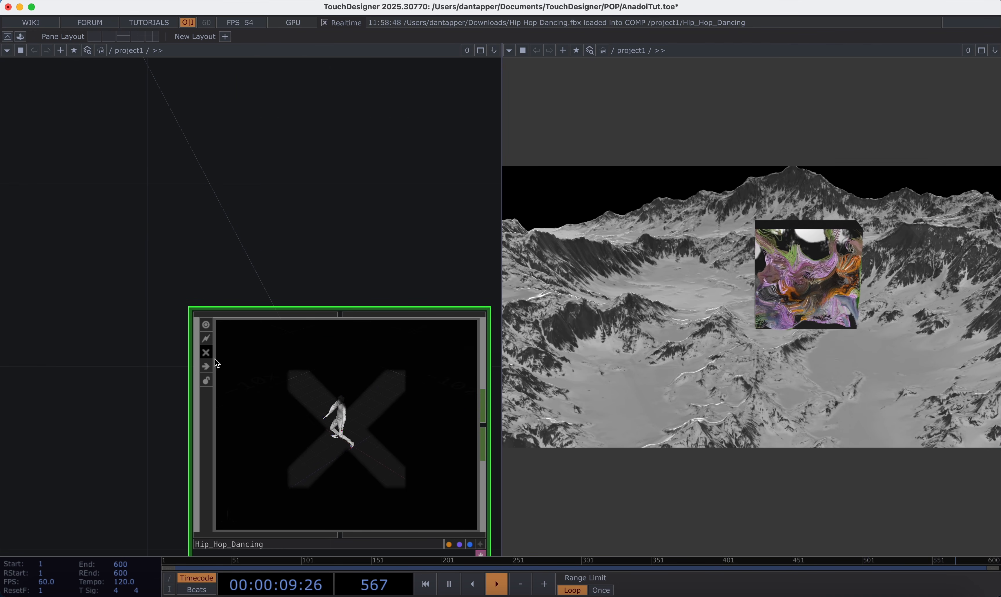
scroll(157, 414, "down", 5)
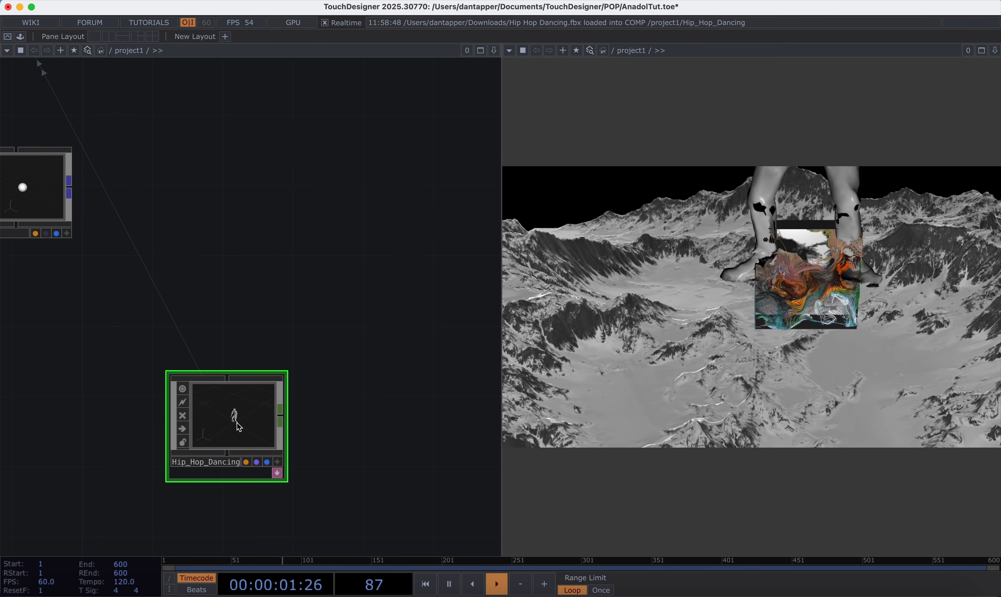
scroll(239, 427, "down", 4)
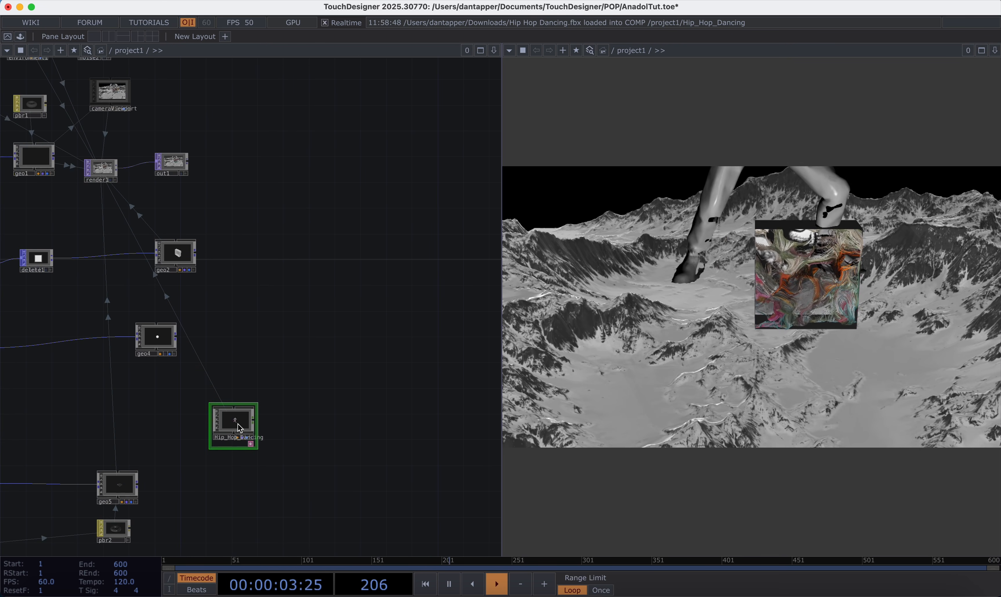
Set Hip_Hop_Dancing's Uniform Scale to 0.132, Y rotation to -200, and translation to -0.73 in Y and 0.5 in Z
right_click(239, 427)
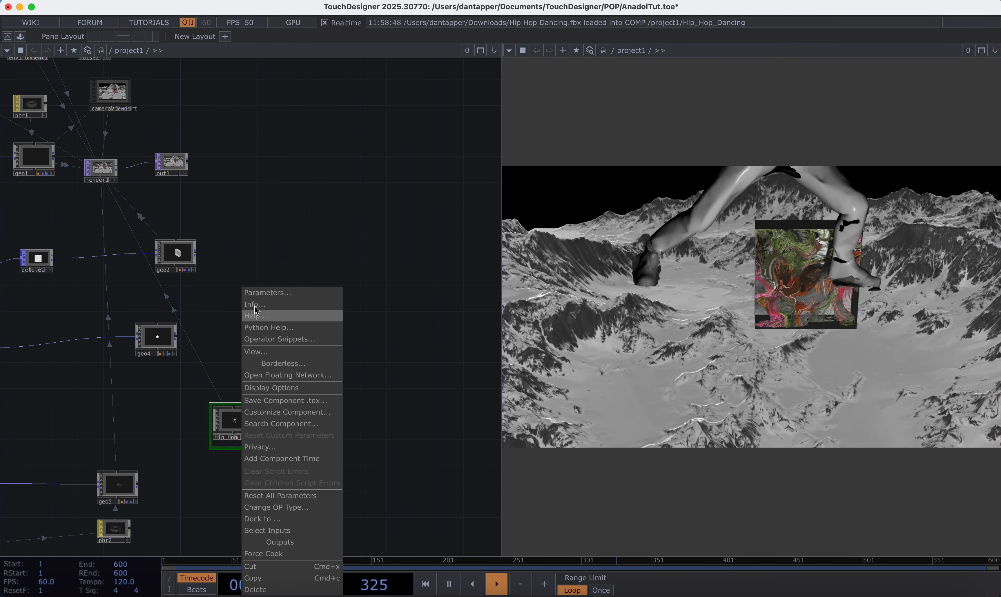
left_click(219, 340)
key("p")
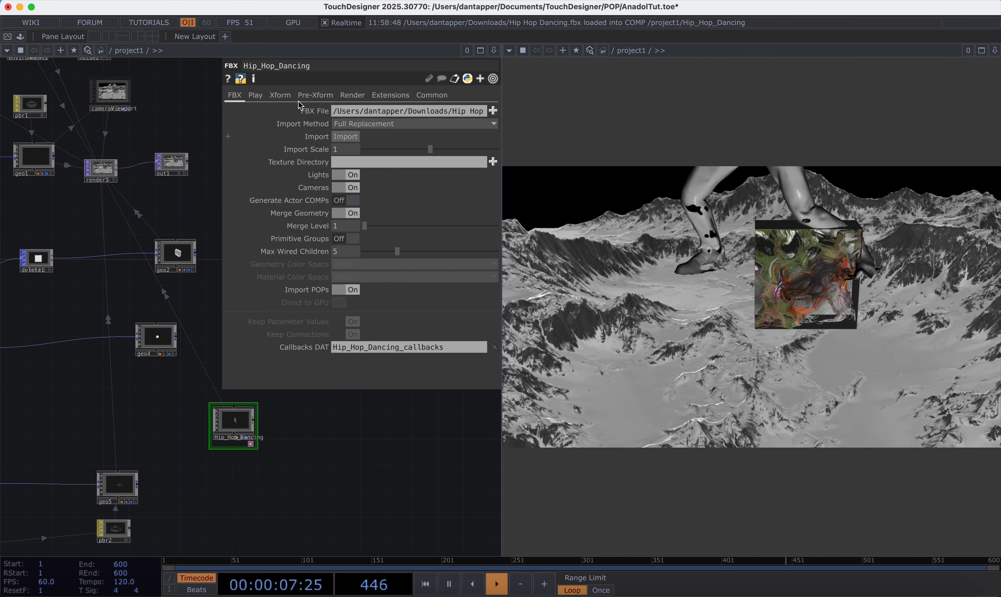
left_click(283, 96)
left_click_drag(473, 188, 397, 200)
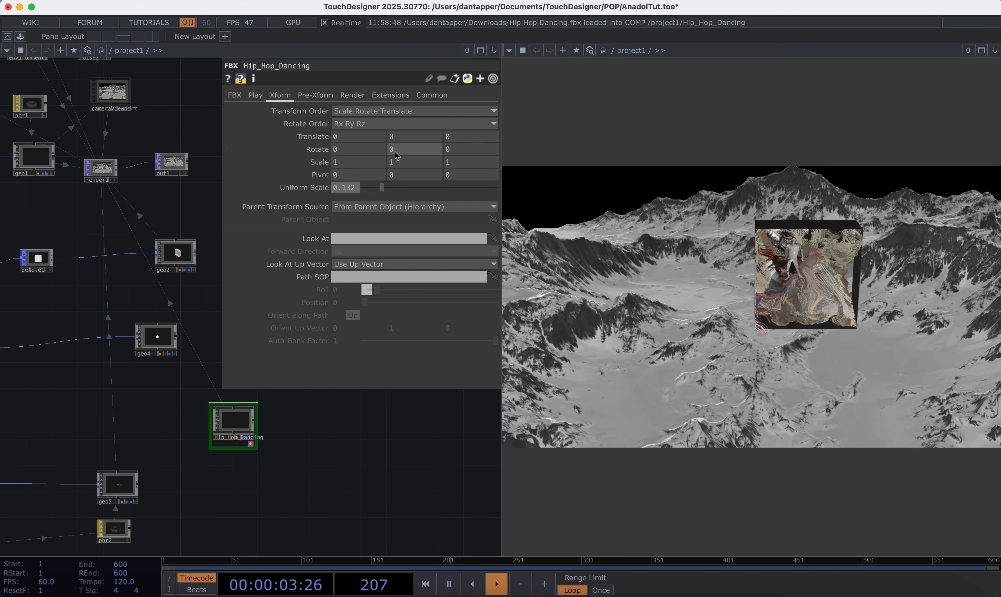
middle_click_drag(402, 151, 457, 123)
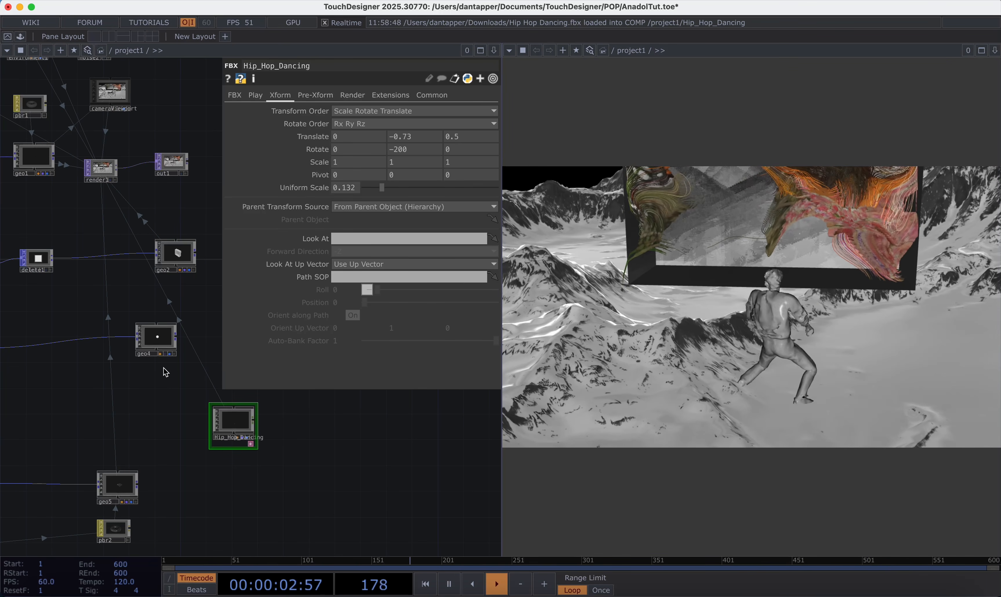
key("p")
Turn geo4's render flag back on to show the sphere around the mountain scene
left_click_drag(148, 380, 422, 350)
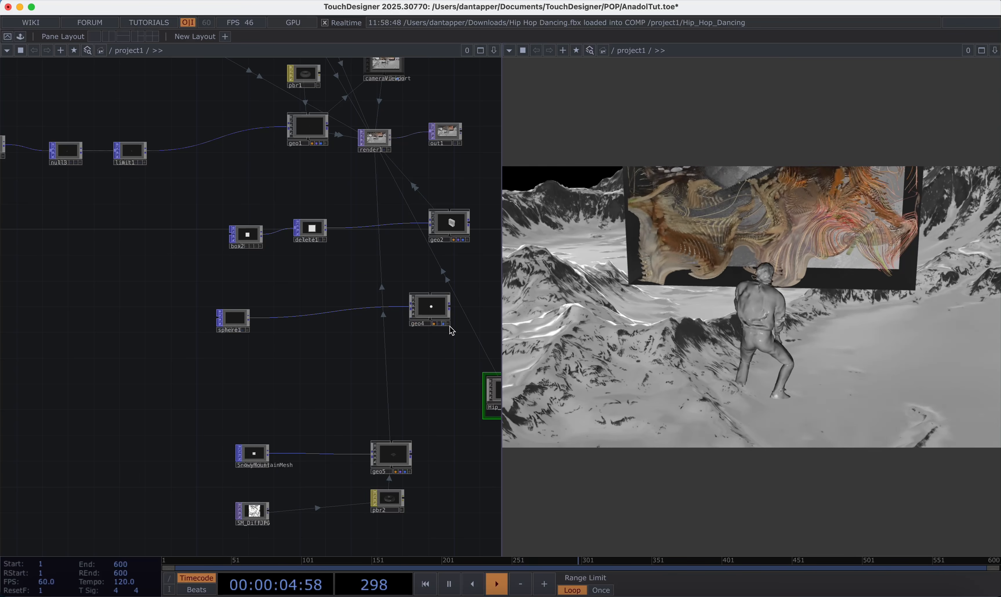
scroll(449, 327, "up", 5)
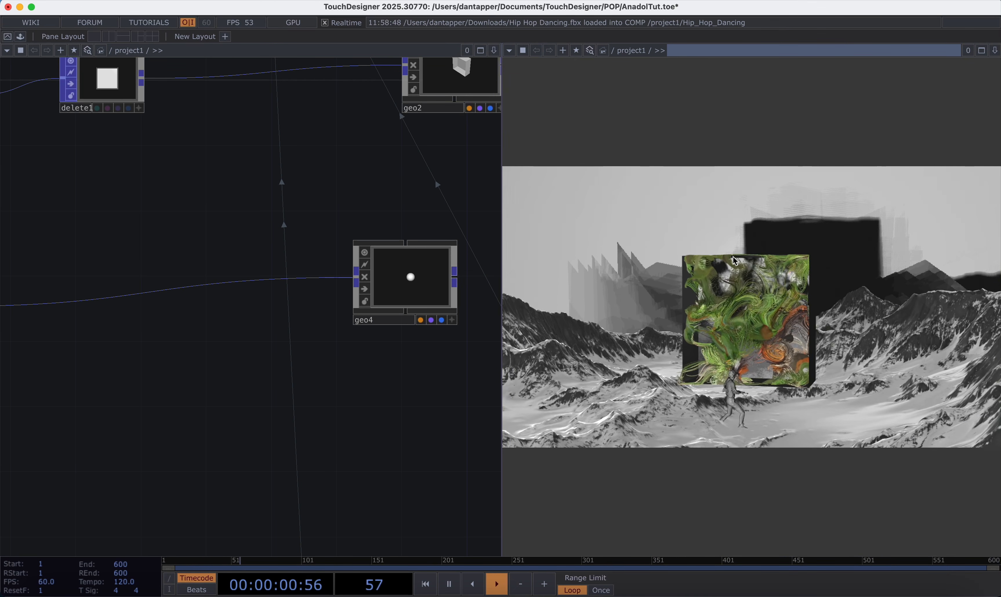
key("p")
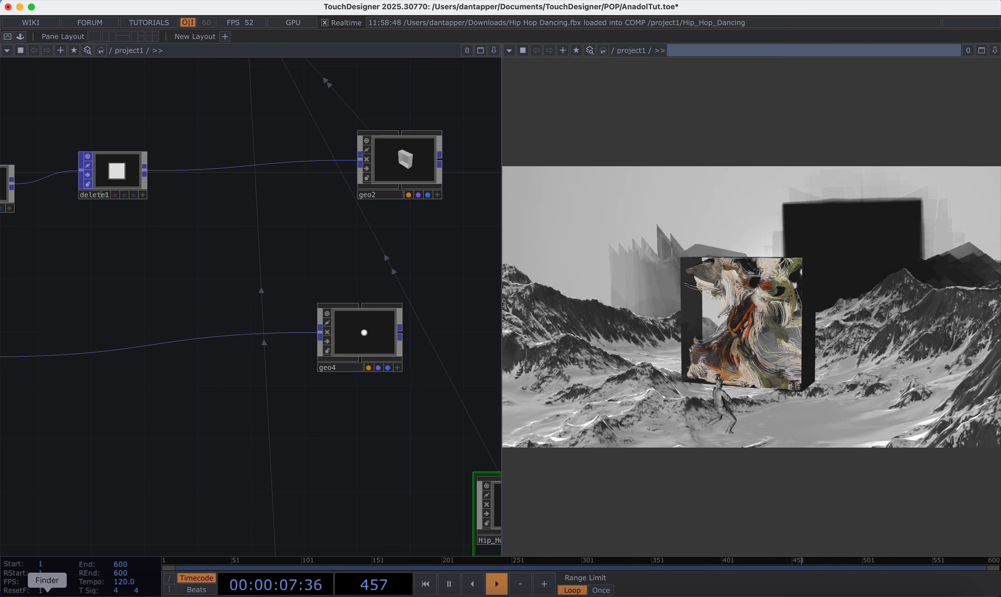
Switch to Finder, search this Mac for files whose name contains ".hdr", and select the most recent kloppenheim_07_puresky_4k.hdr
left_click(47, 595)
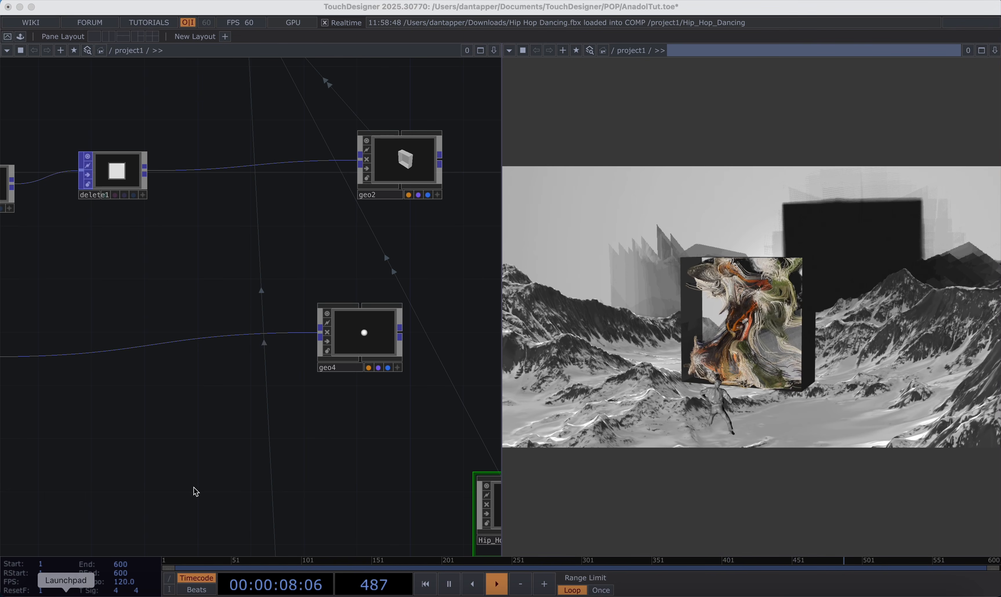
type(".hdr")
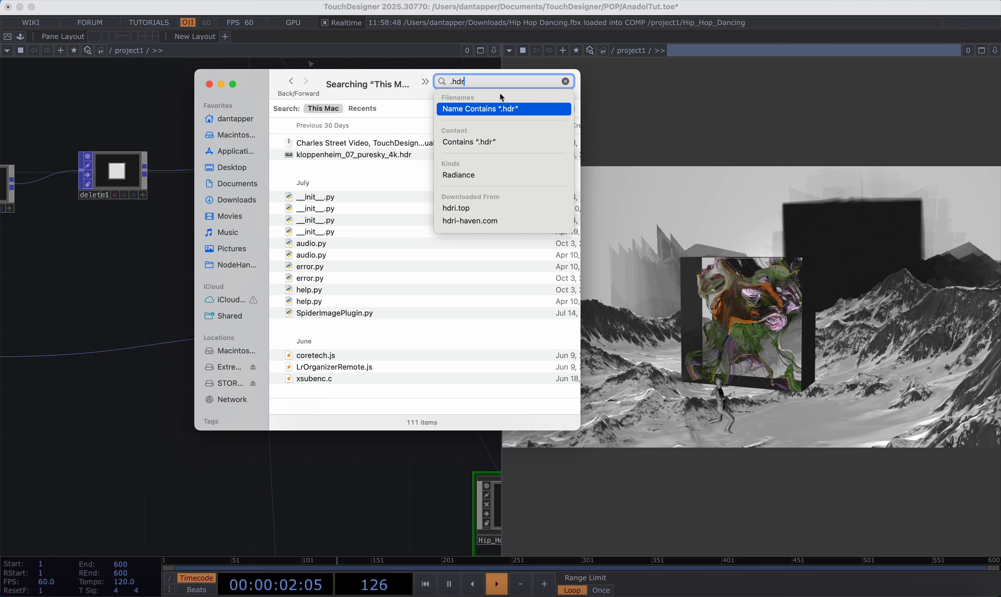
left_click(496, 109)
left_click(310, 144)
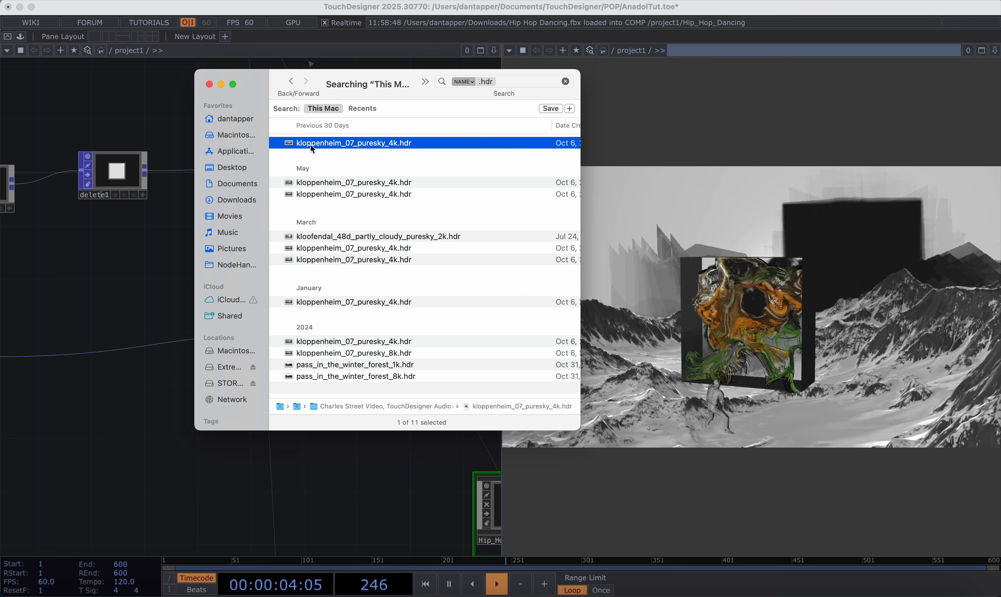
Import kloppenheim_07_puresky_4k.hdr into the project network and assign it as the environment light's map
left_click_drag(310, 143, 106, 134)
key("p")
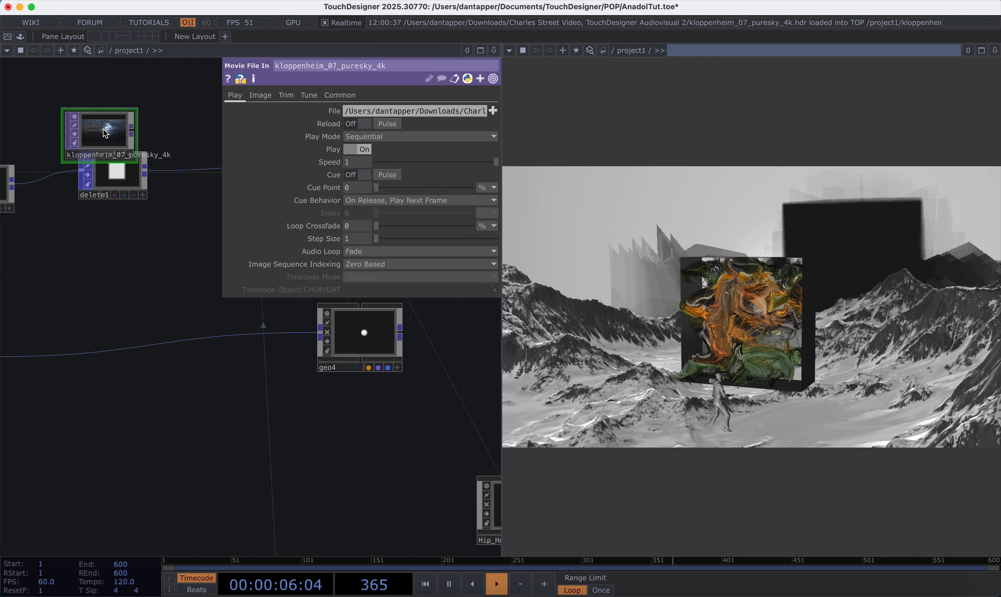
key("p")
scroll(123, 105, "down", 10)
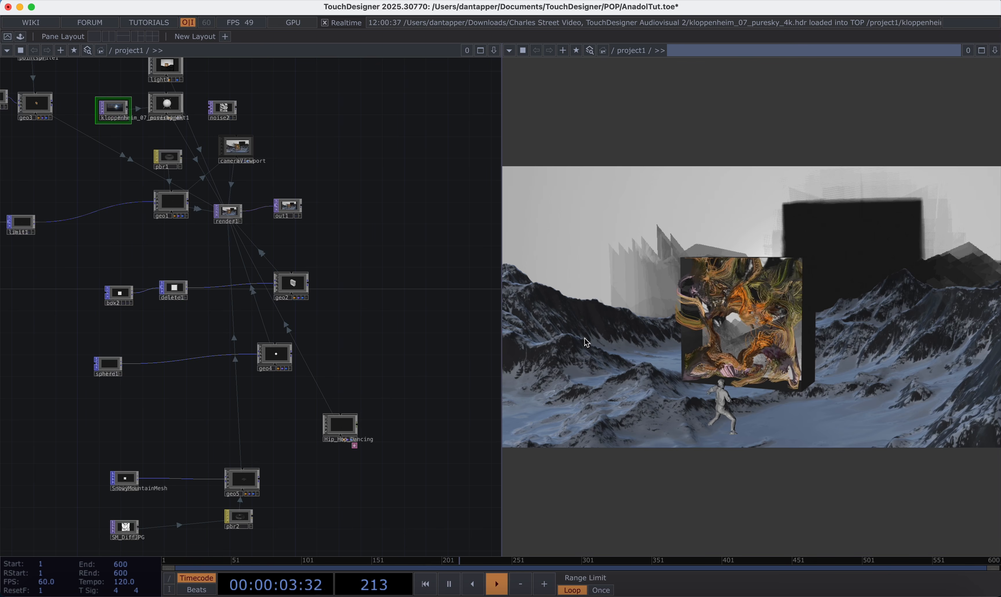
Create a PBR material beneath geo4, assign it to geo4, and link the kloppenheim HDR texture to it
left_click_drag(191, 410, 225, 374)
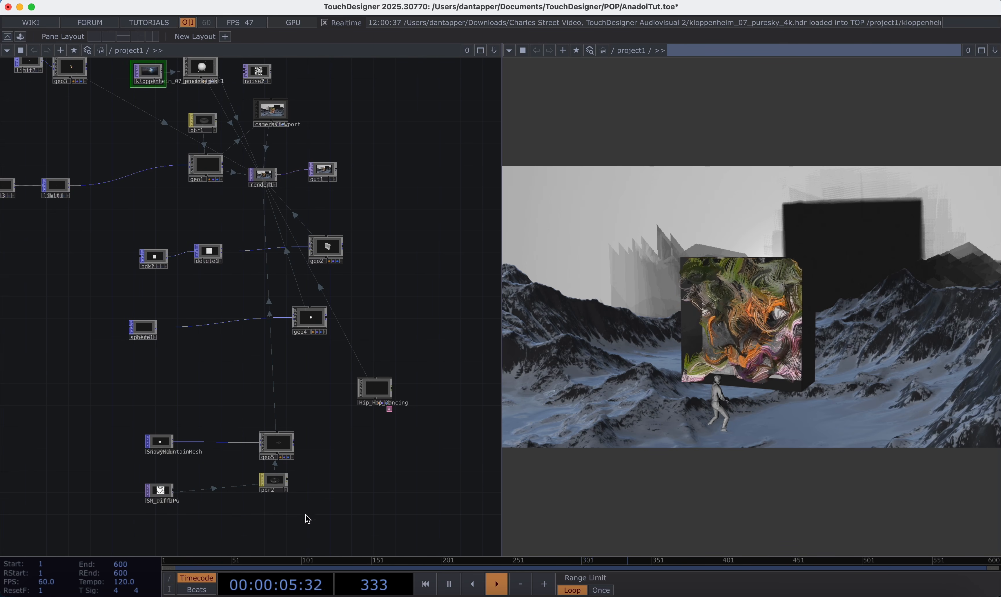
key("Tab")
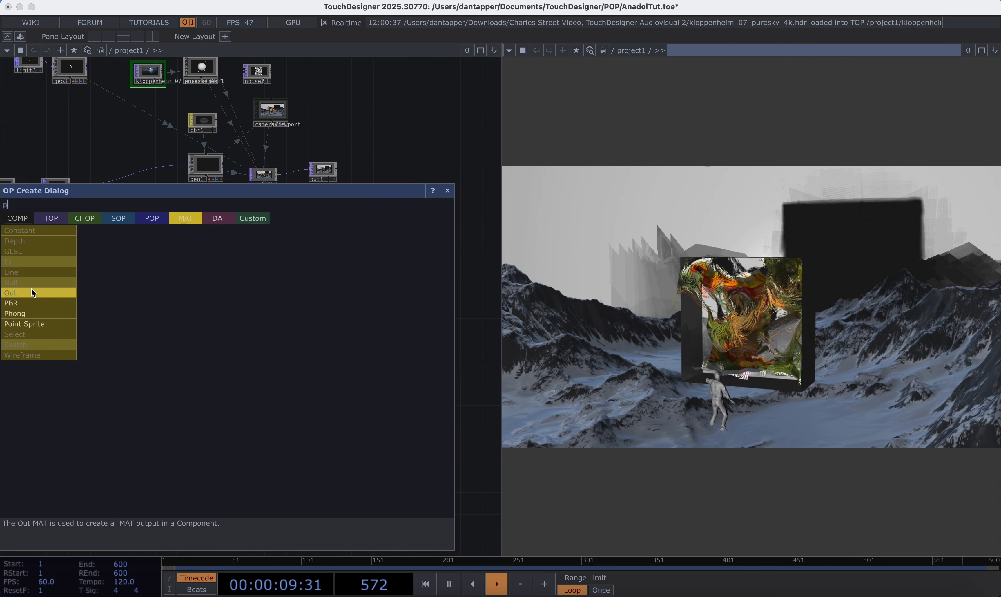
left_click(33, 302)
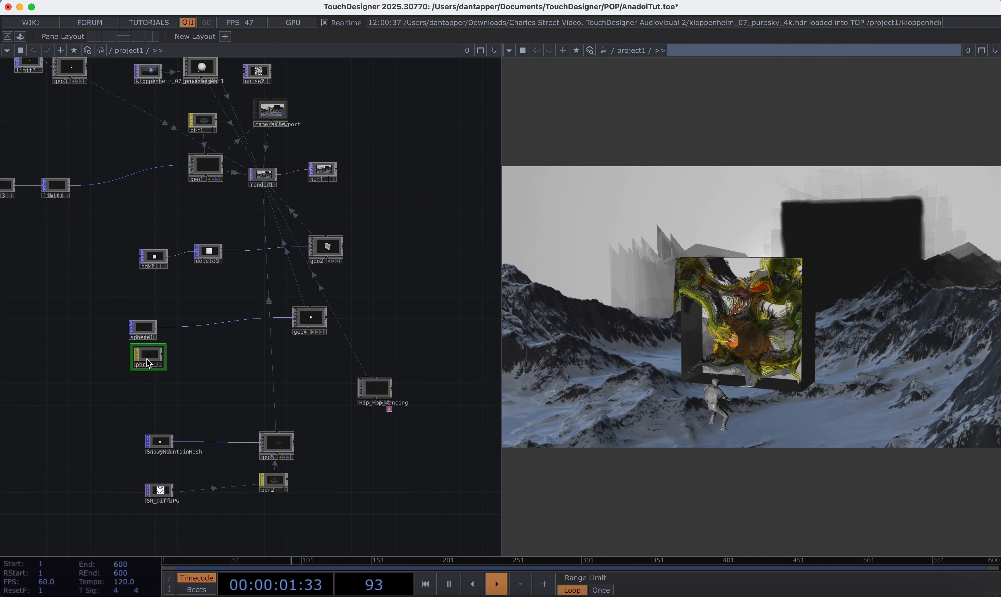
left_click(303, 308)
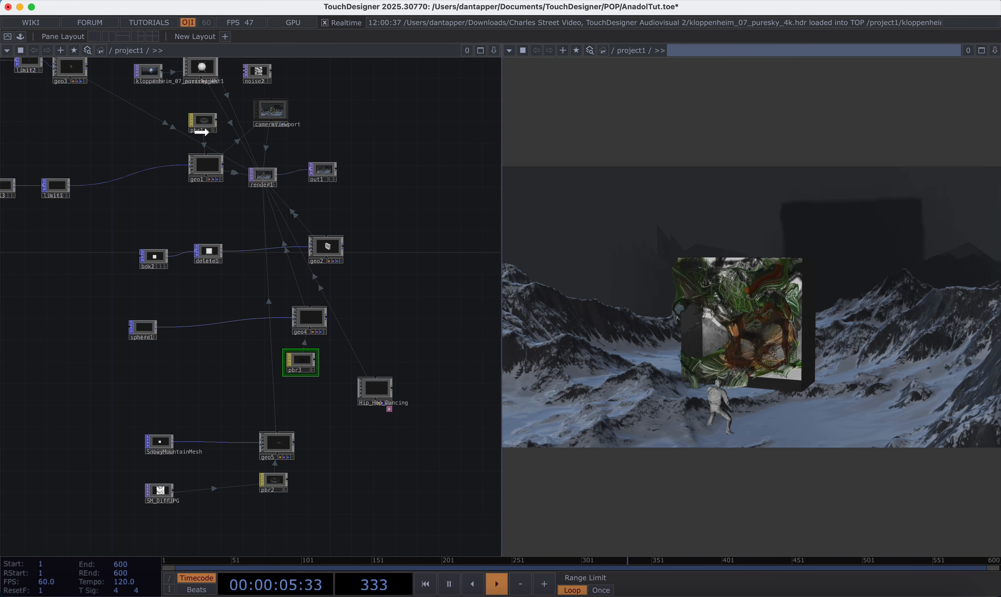
left_click_drag(296, 350, 301, 357)
left_click(298, 303)
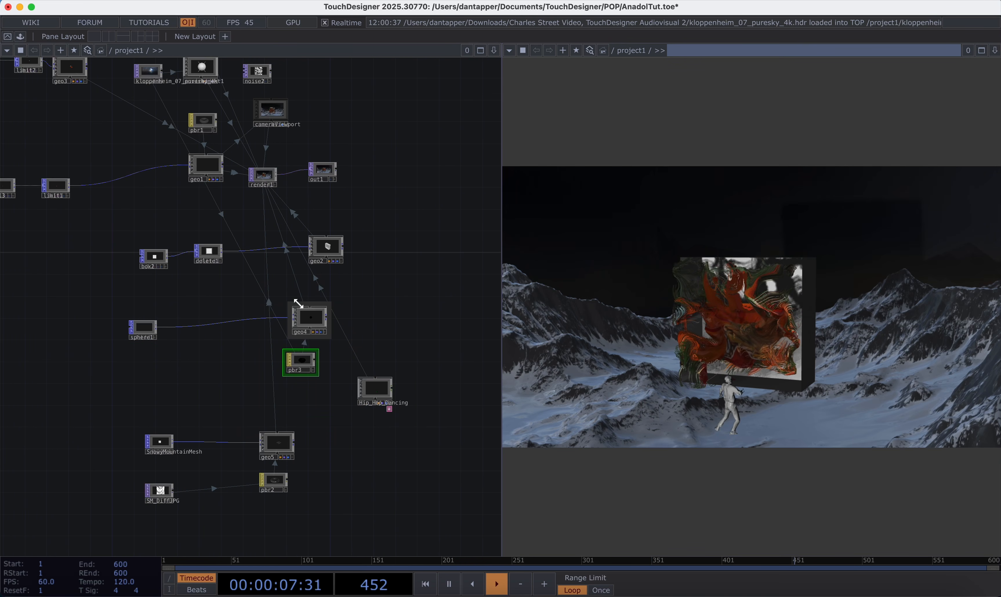
Set pbr3's Metallic to 0.874 and Roughness to 0.282
key("p")
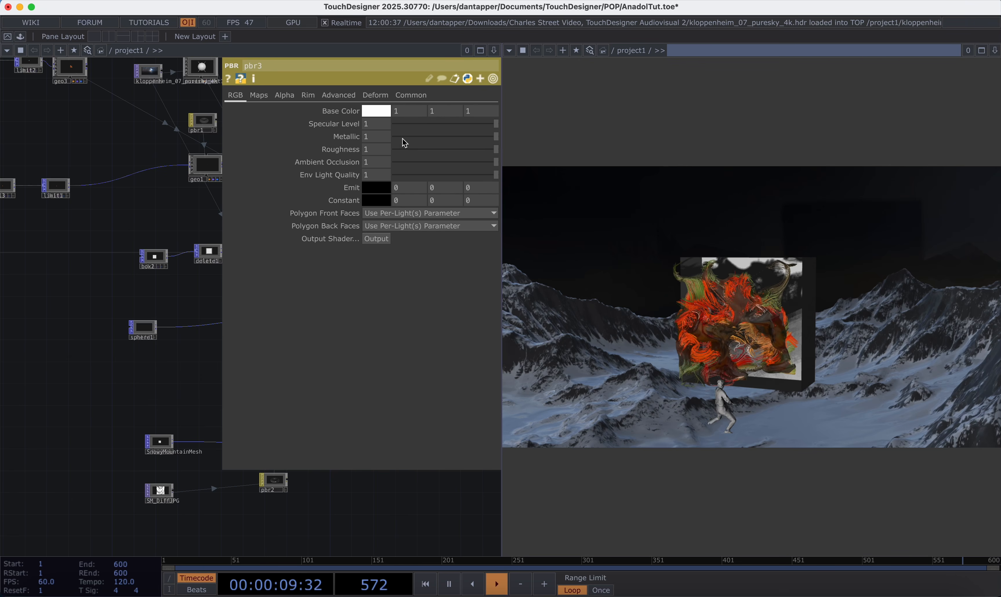
left_click_drag(465, 146, 439, 132)
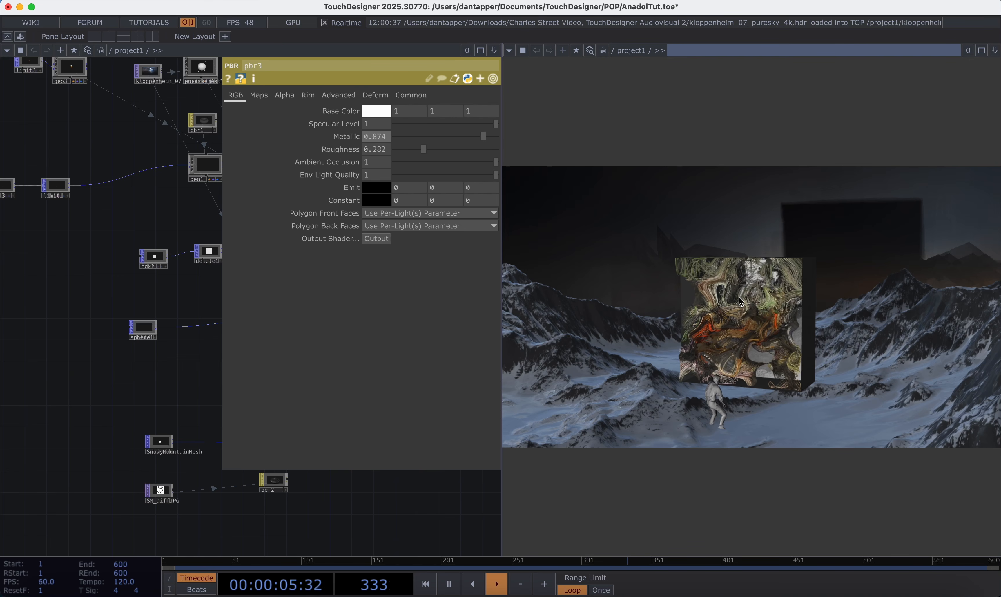
Reframe the render camera so the box and the dancer are seen more closely and nearly head-on
left_click_drag(738, 297, 635, 510)
middle_click_drag(746, 249, 829, 2)
left_click_drag(811, 285, 897, 243)
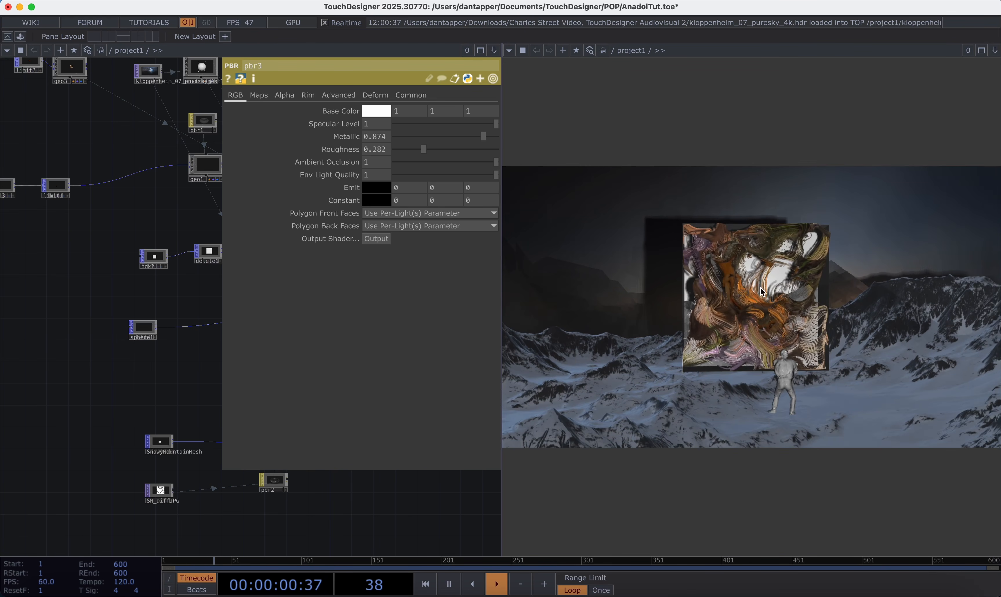
left_click_drag(761, 288, 721, 297)
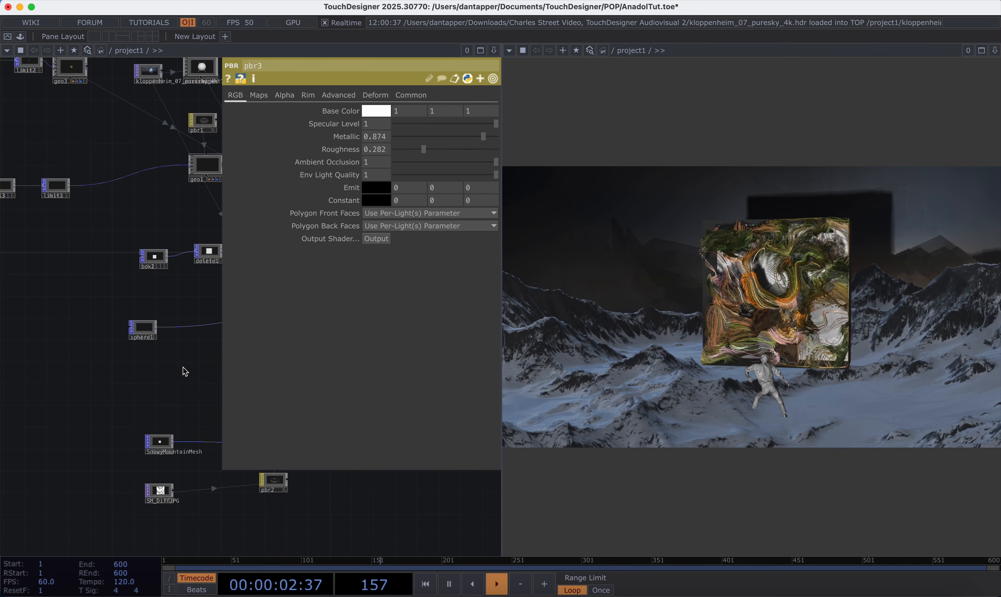
key("p")
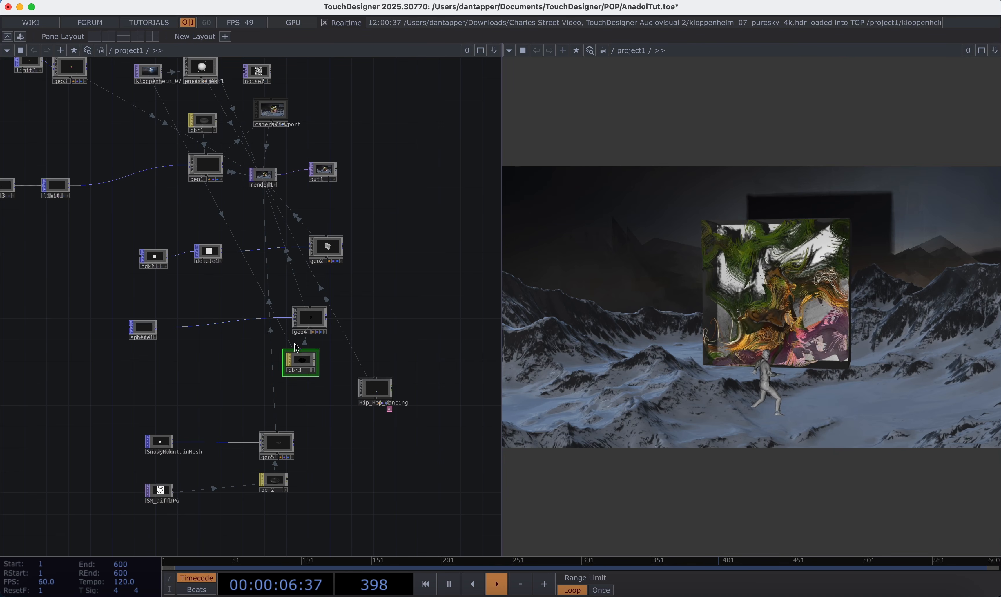
Turn off Hip_Hop_Dancing's render flag to hide the dancing figure
scroll(299, 386, "up", 3)
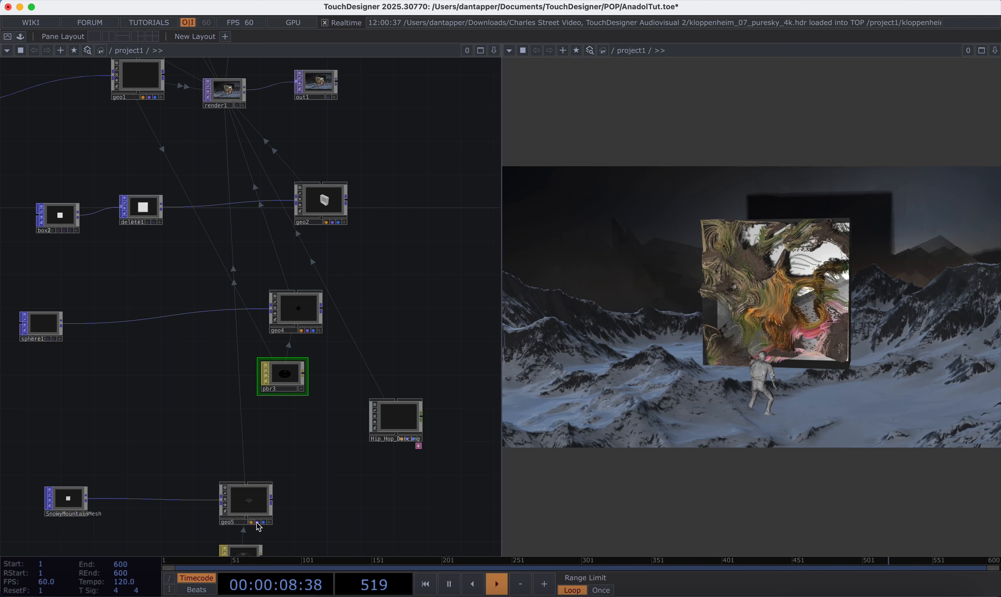
left_click_drag(246, 469, 232, 324)
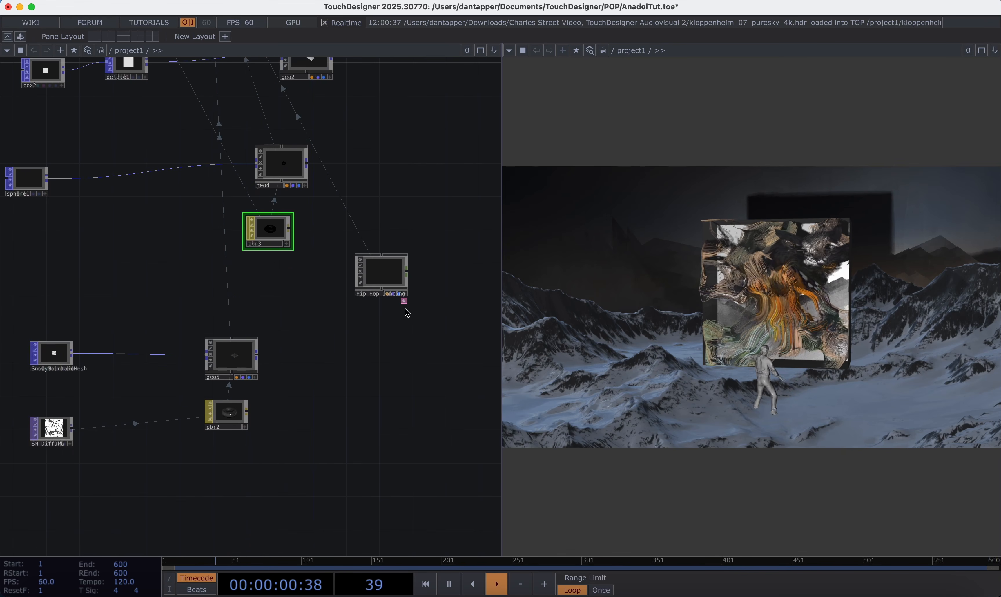
scroll(407, 313, "up", 3)
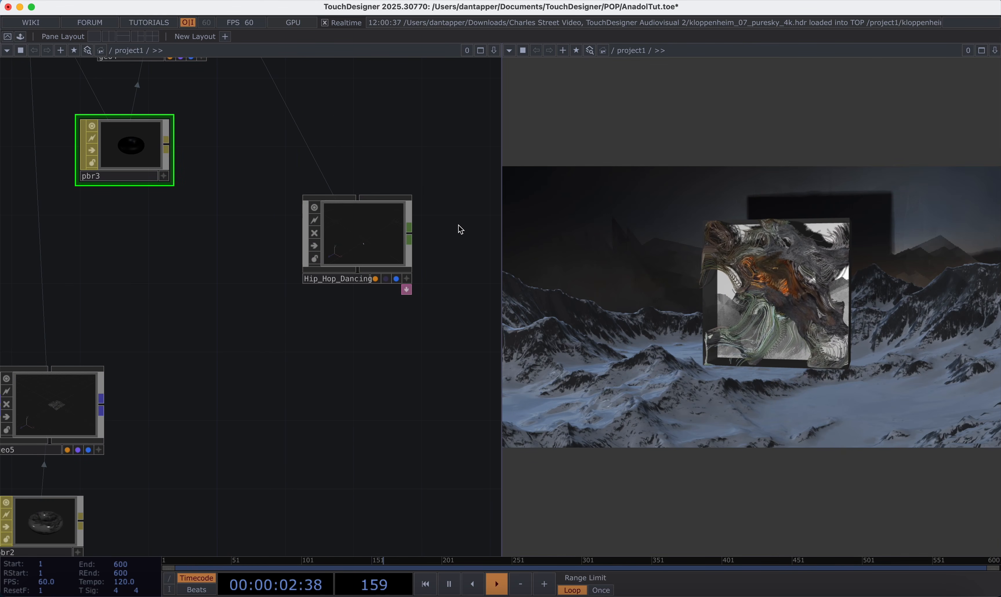
scroll(418, 272, "down", 3)
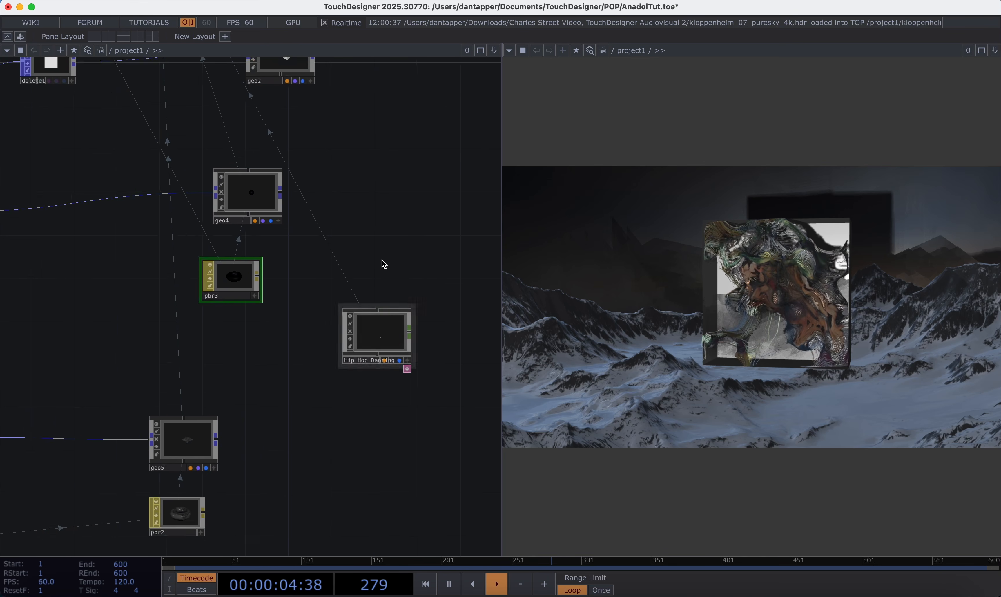
Raise the mountain terrain by setting geo5's Y translation to -0.89
left_click_drag(384, 264, 392, 154)
left_click(234, 417)
key("p")
left_click_drag(427, 136, 441, 119)
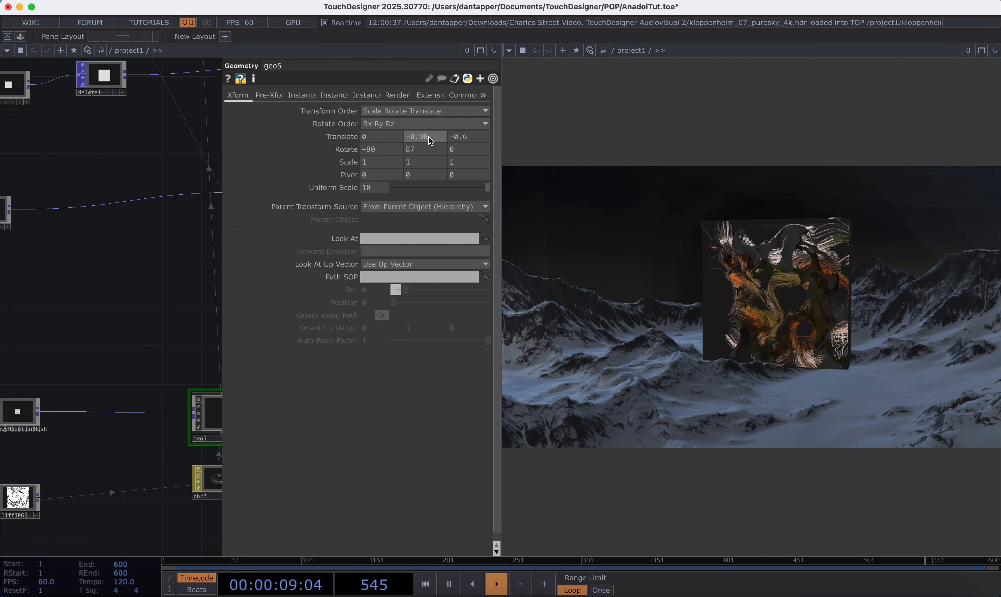
mouse_move(433, 154)
left_mouse_down()
mouse_move(430, 120)
mouse_move(432, 141)
left_mouse_up()
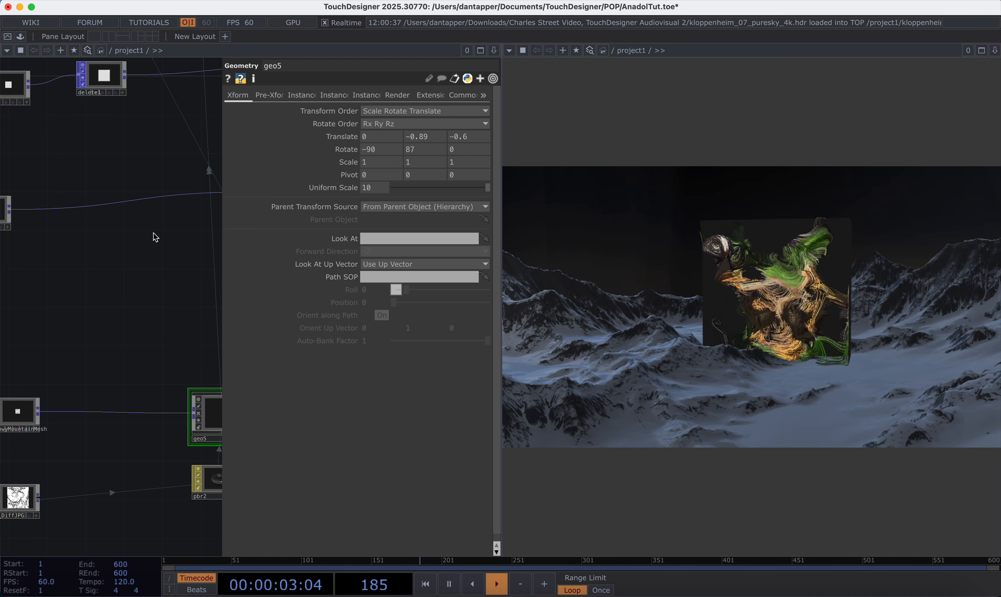
key("p")
Open light1's view in a separate window and reposition the light to look down at the box from an angle above
left_click_drag(154, 209, 285, 397)
left_click_drag(190, 157, 252, 320)
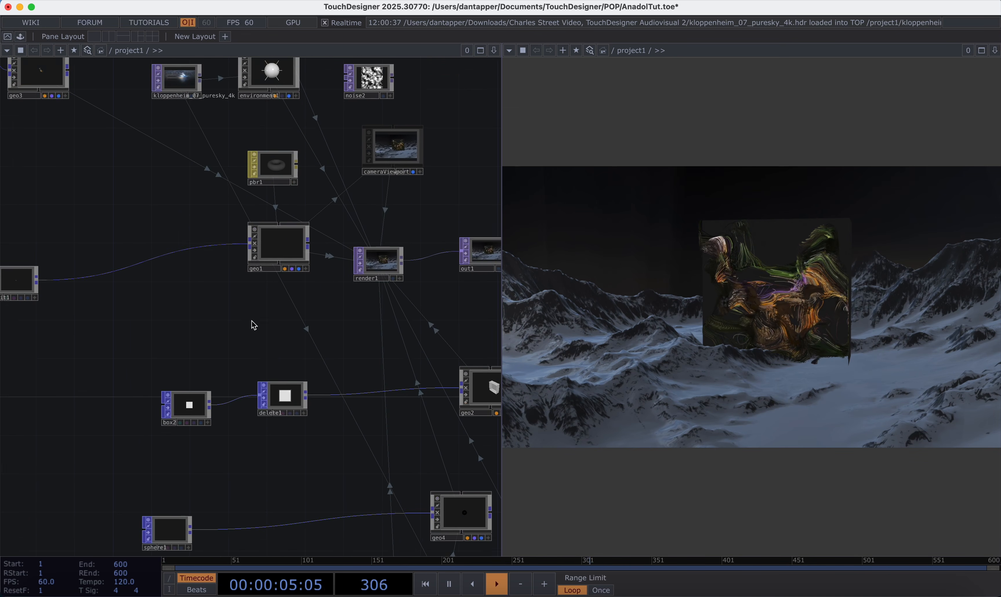
left_click_drag(189, 175, 258, 252)
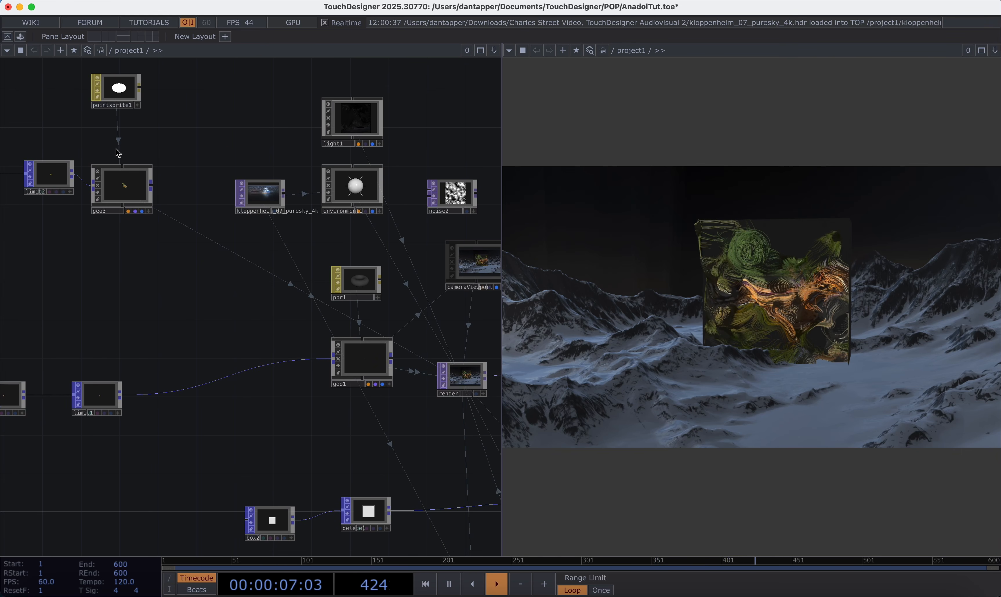
left_click_drag(199, 143, 182, 257)
scroll(190, 260, "down", 1)
right_click(334, 227)
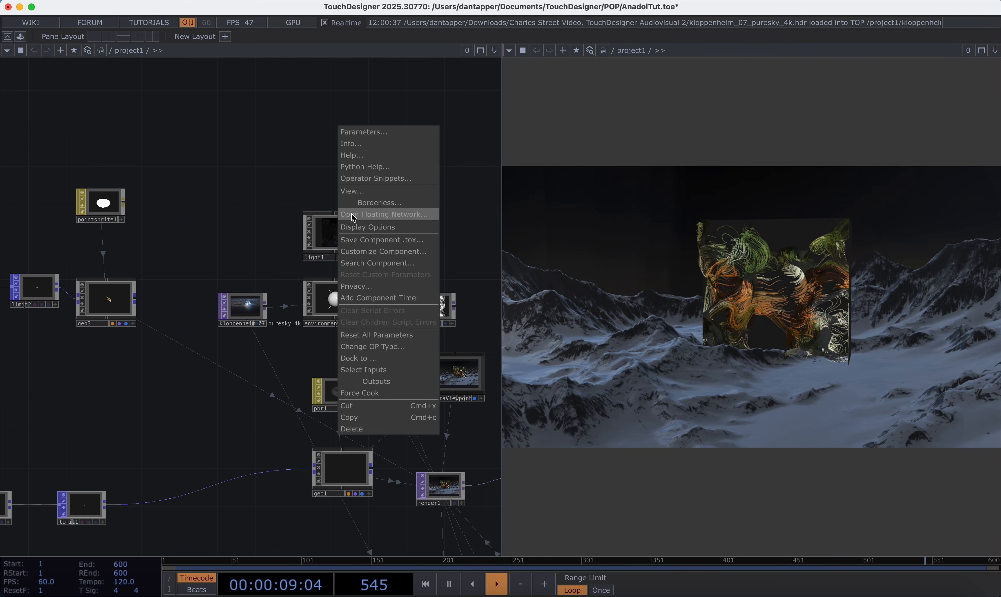
left_click(349, 190)
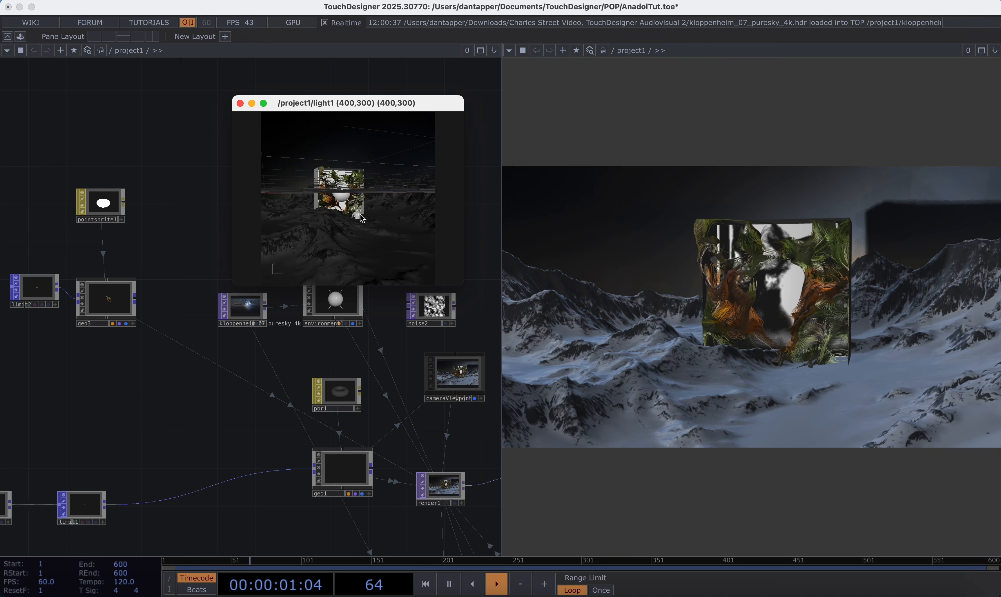
left_click_drag(363, 219, 328, 227)
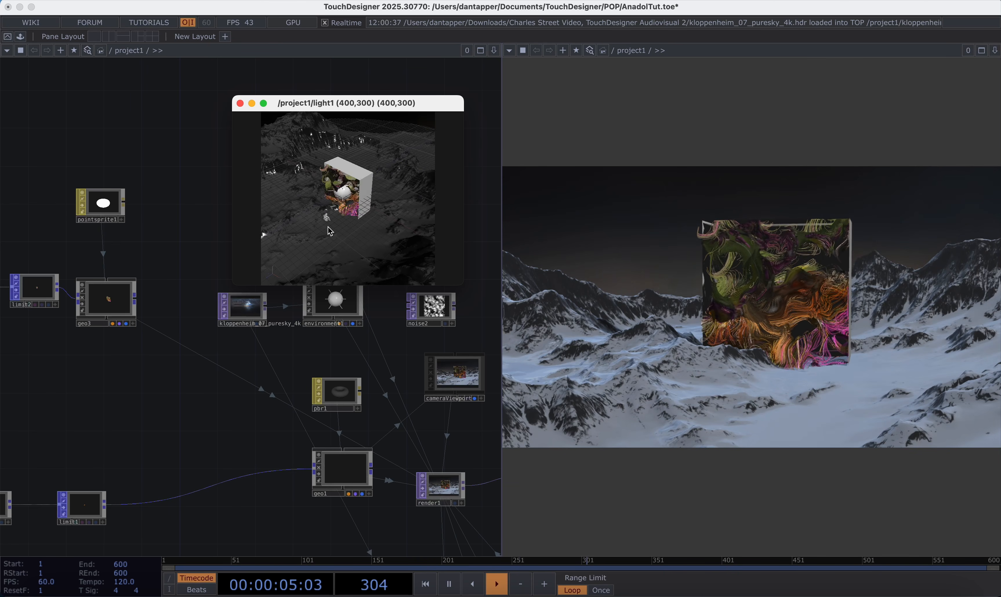
left_click(240, 104)
Create a second Light COMP and place it directly above light1 in the network
key("Tab")
type("l")
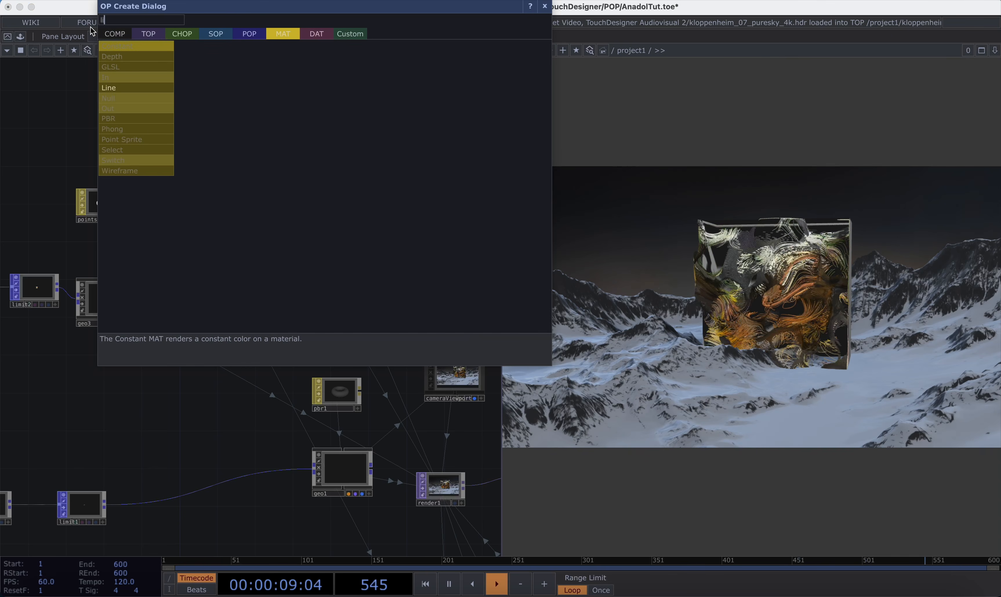
left_click(117, 33)
left_click(112, 172)
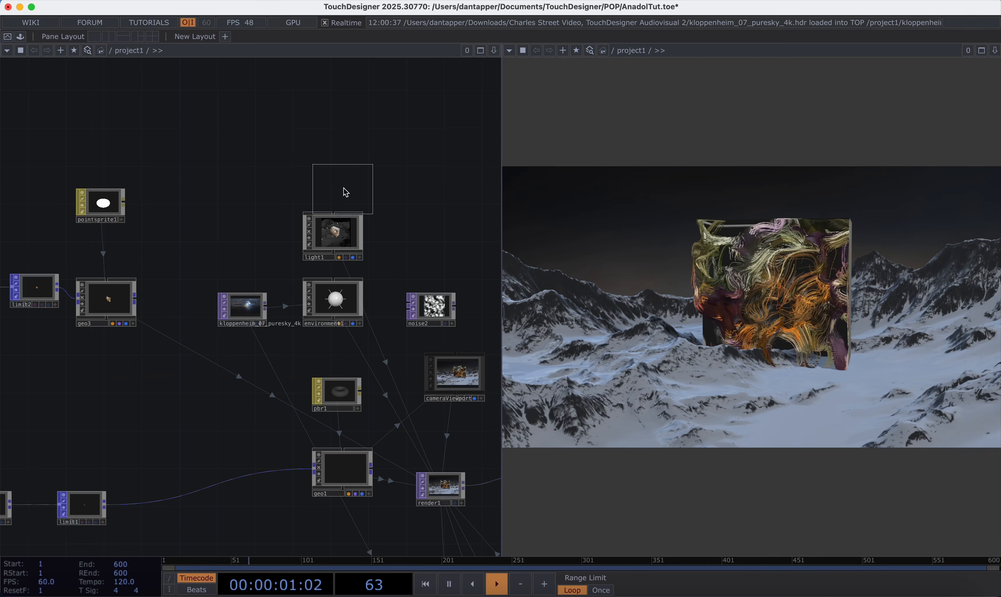
left_click(336, 179)
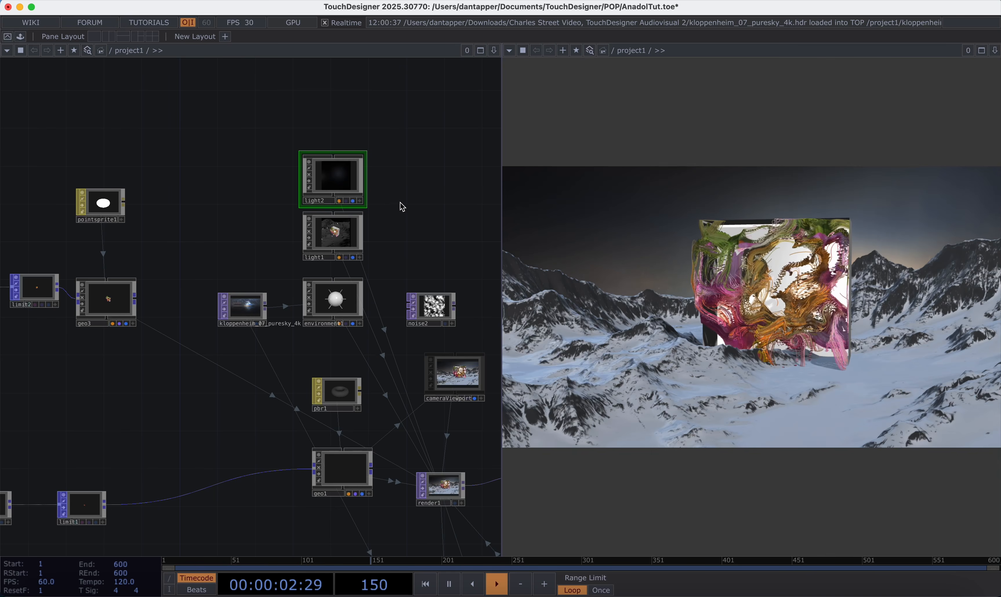
Open light2's view in a separate window, change the light's position and direction, and close the window
right_click(344, 176)
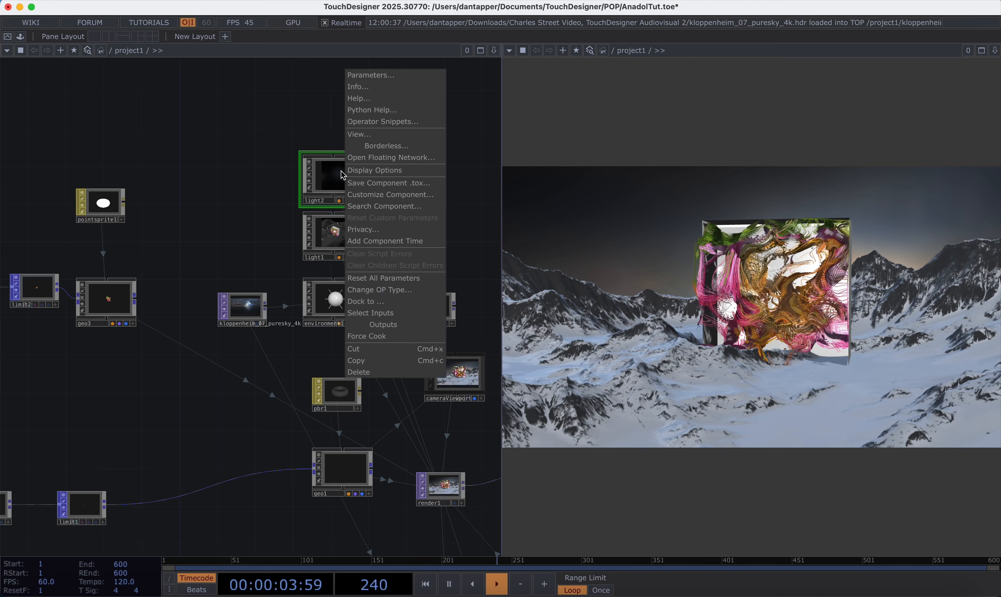
left_click(353, 133)
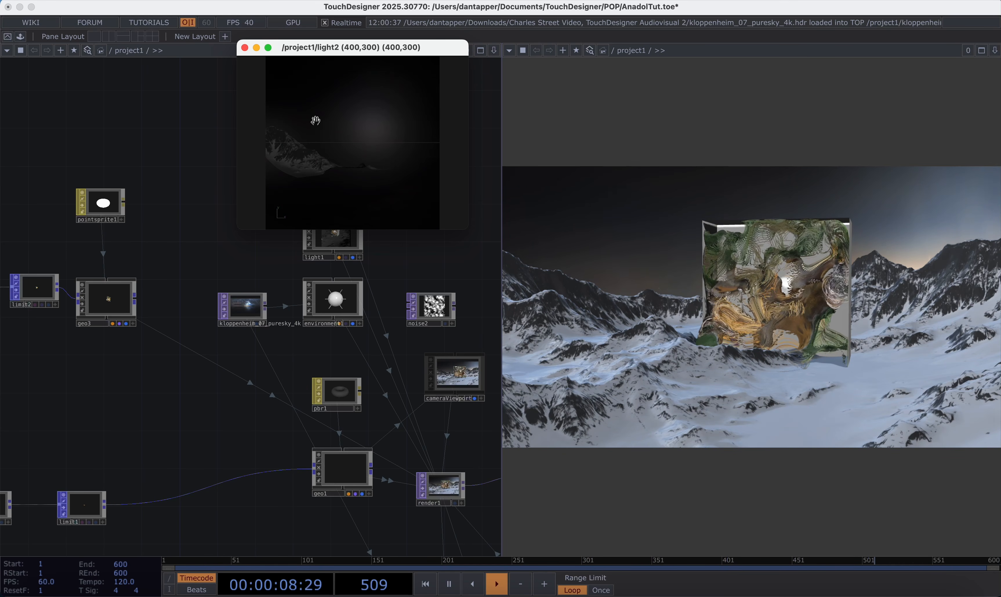
left_click_drag(316, 116, 340, 133)
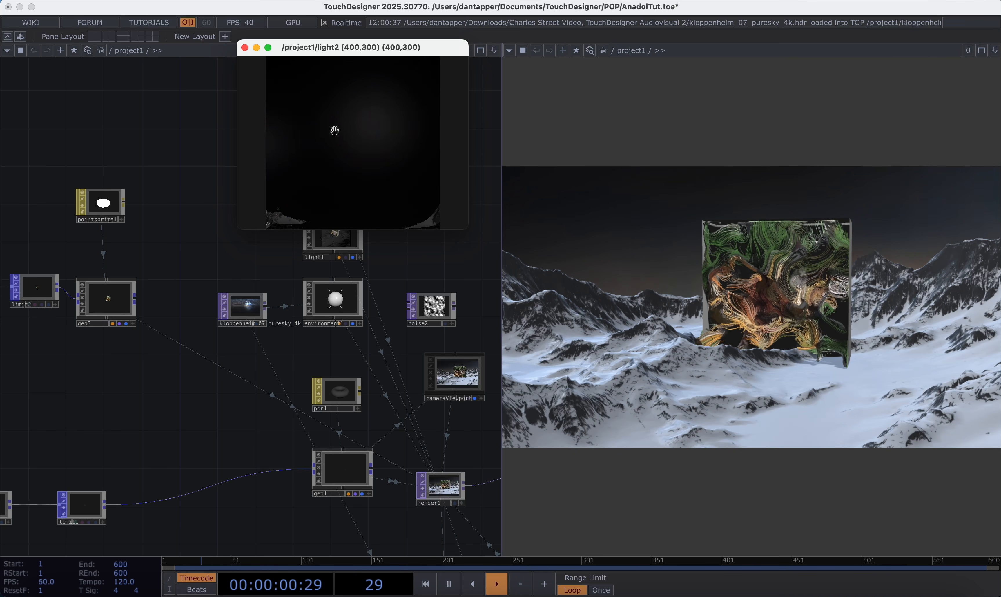
left_click(245, 47)
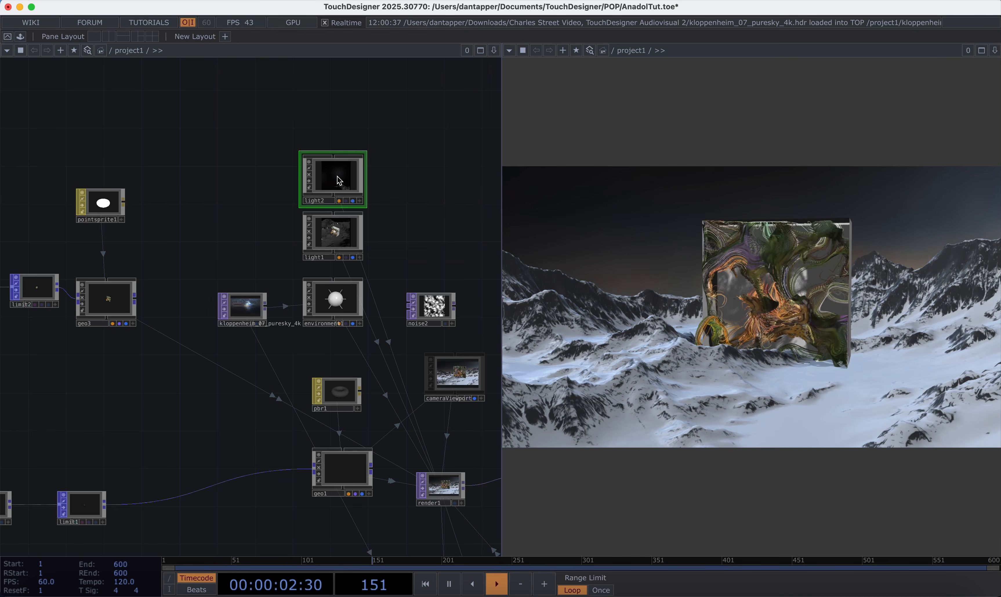
Set light2's Dimmer to 0.519
key("p")
left_click(304, 95)
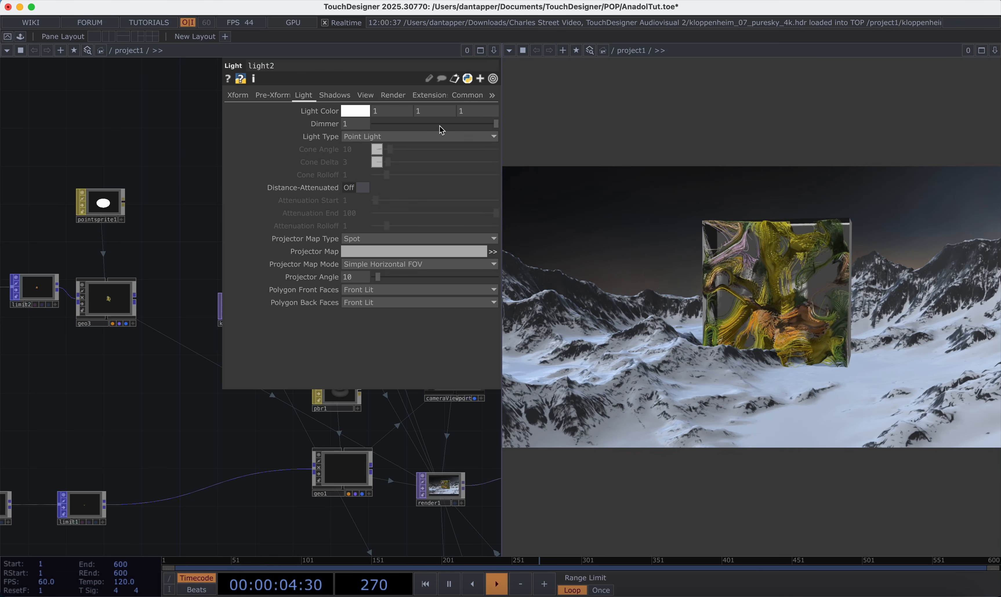
left_click_drag(487, 123, 458, 125)
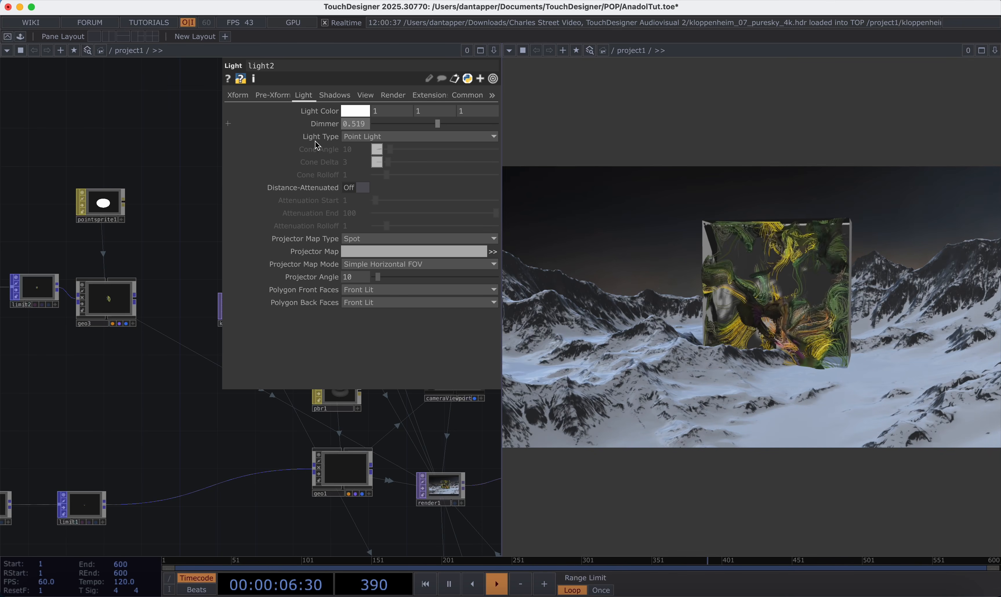
Set the custom output resolution of the fit1 TOP to 700 by 700
left_click(191, 135)
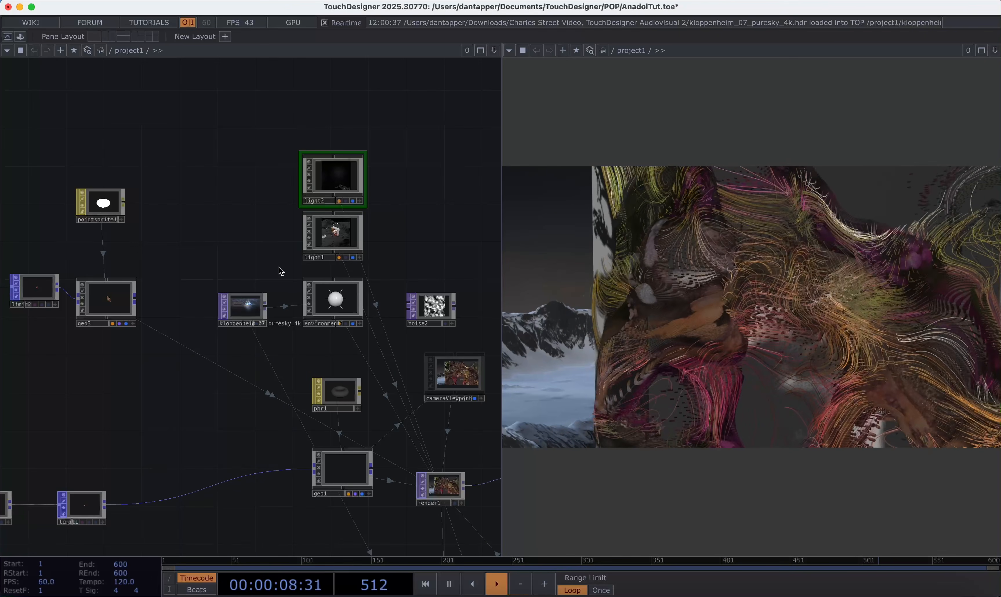
scroll(232, 263, "down", 10)
left_click_drag(210, 208, 353, 199)
scroll(158, 359, "up", 7)
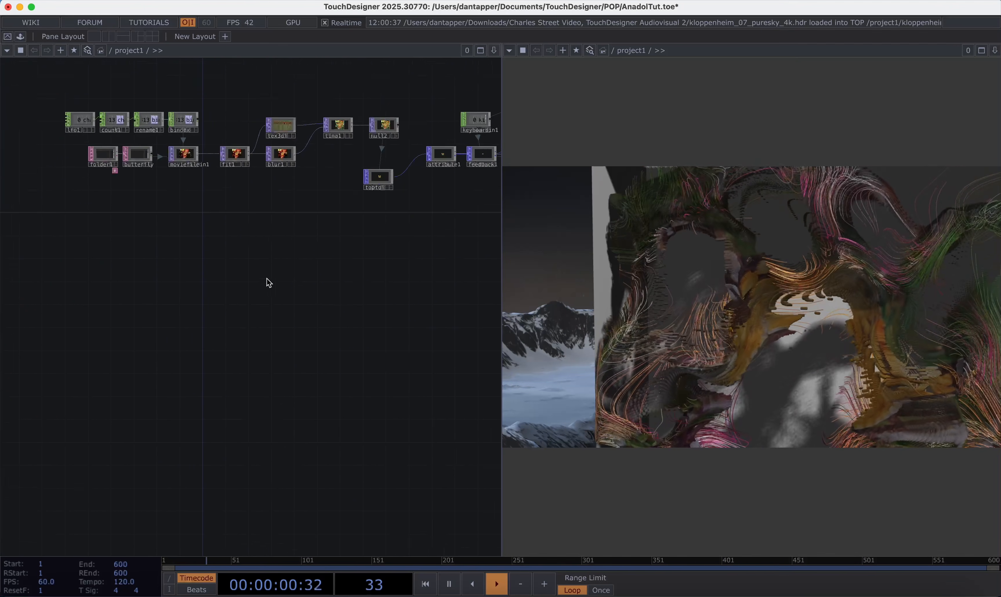
scroll(267, 278, "up", 1)
left_click_drag(266, 278, 172, 360)
left_click(143, 228)
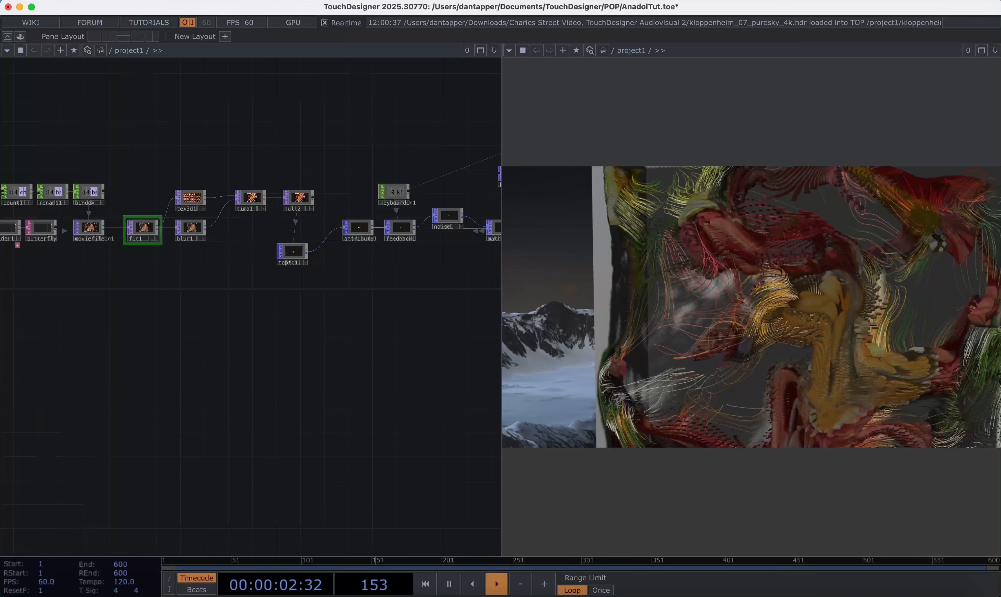
key("p")
type("70")
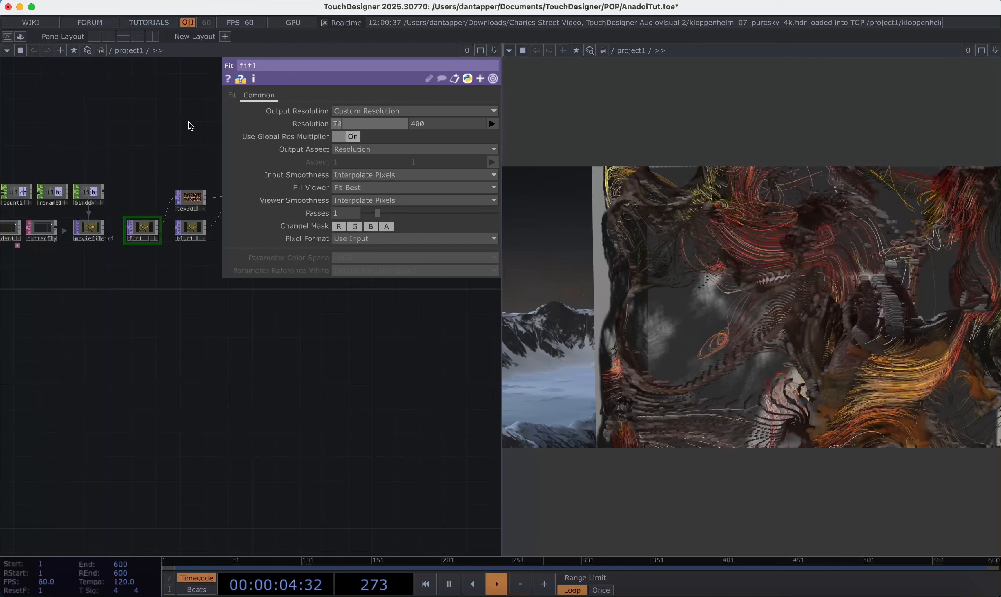
type("0")
key("Tab")
type("700")
key("Return")
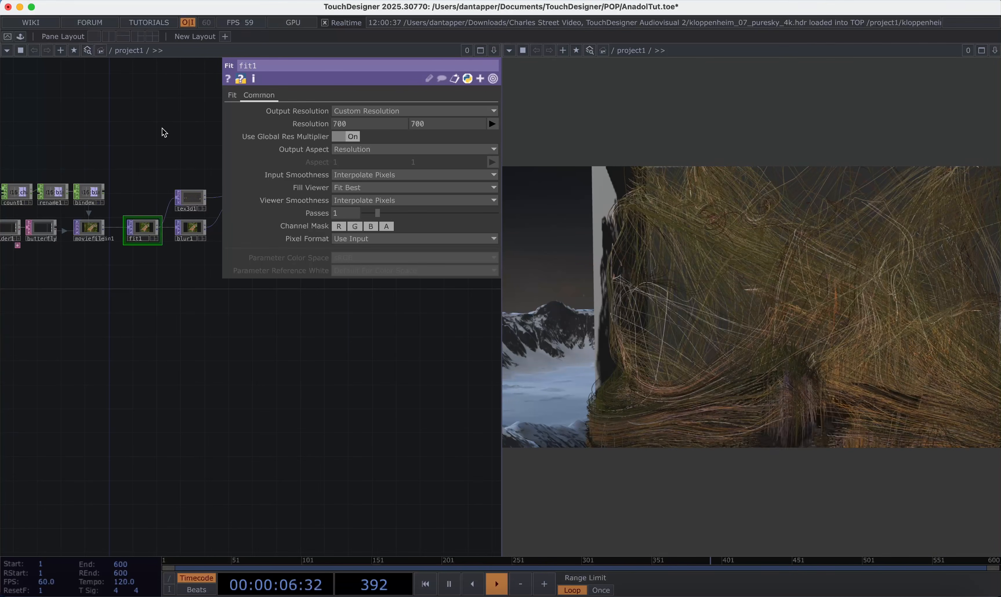
key("p")
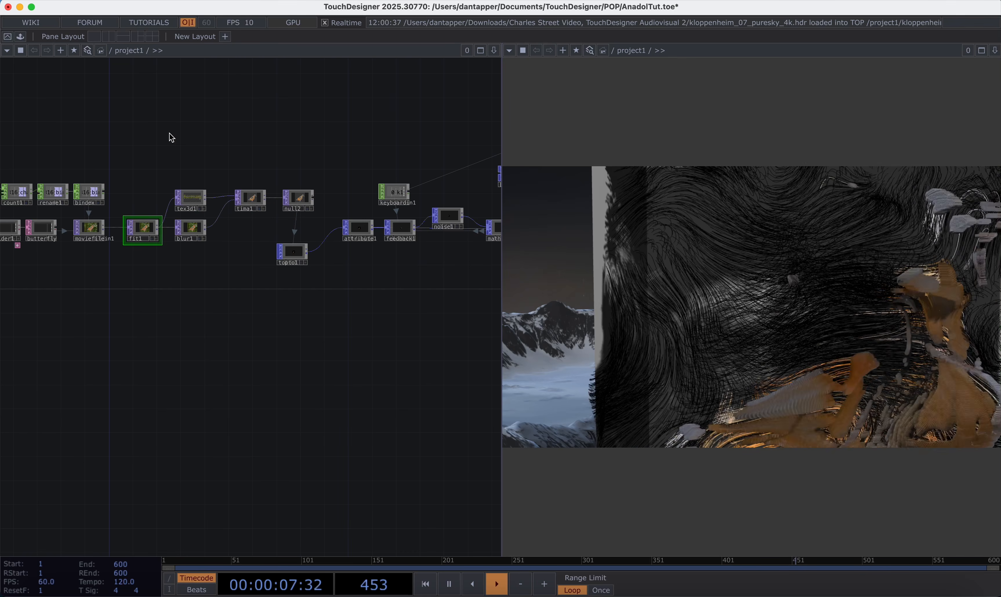
Set the Thin Random value of the delete2 POP to 0.71 and reset the feedback loop
scroll(683, 310, "down", 5)
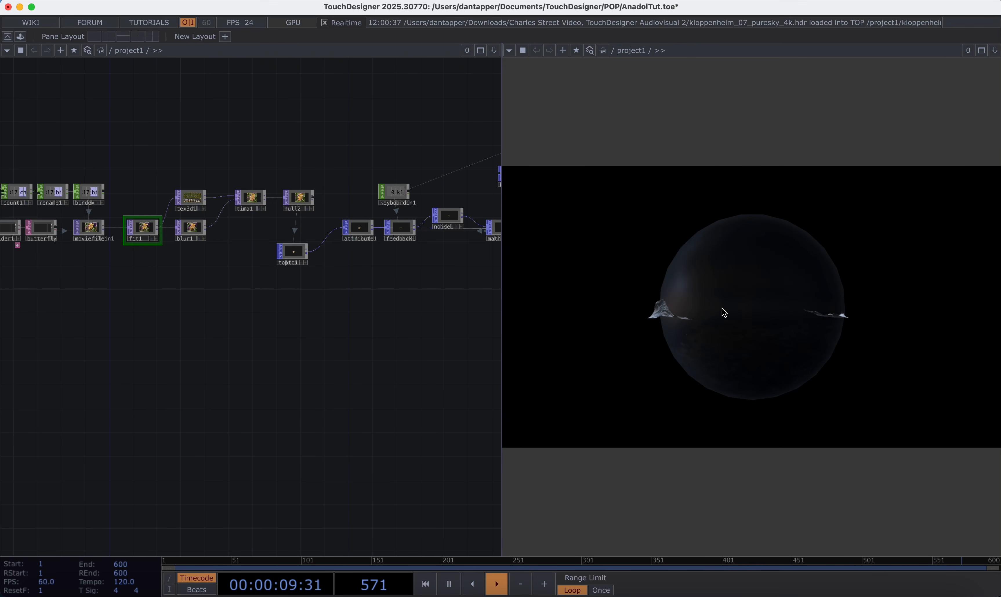
scroll(745, 318, "up", 5)
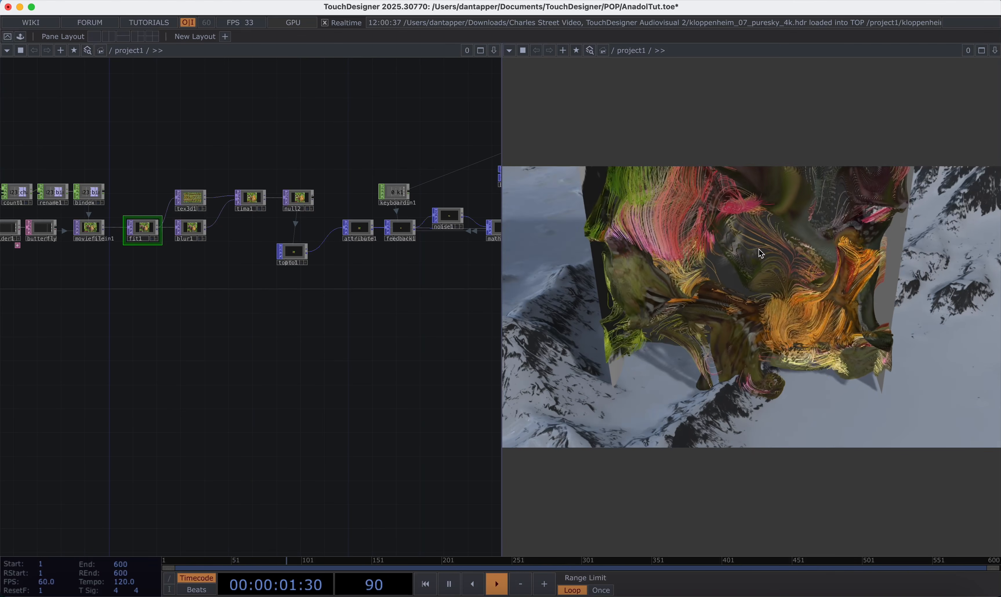
left_click_drag(392, 141, 134, 186)
left_click_drag(349, 134, 302, 145)
left_click(313, 130)
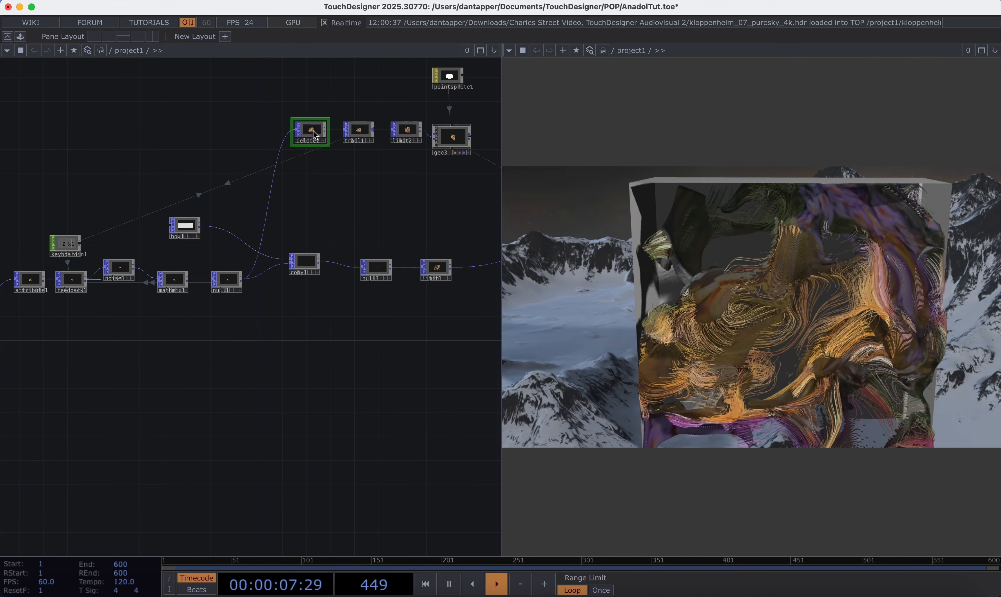
key("p")
left_click(472, 175)
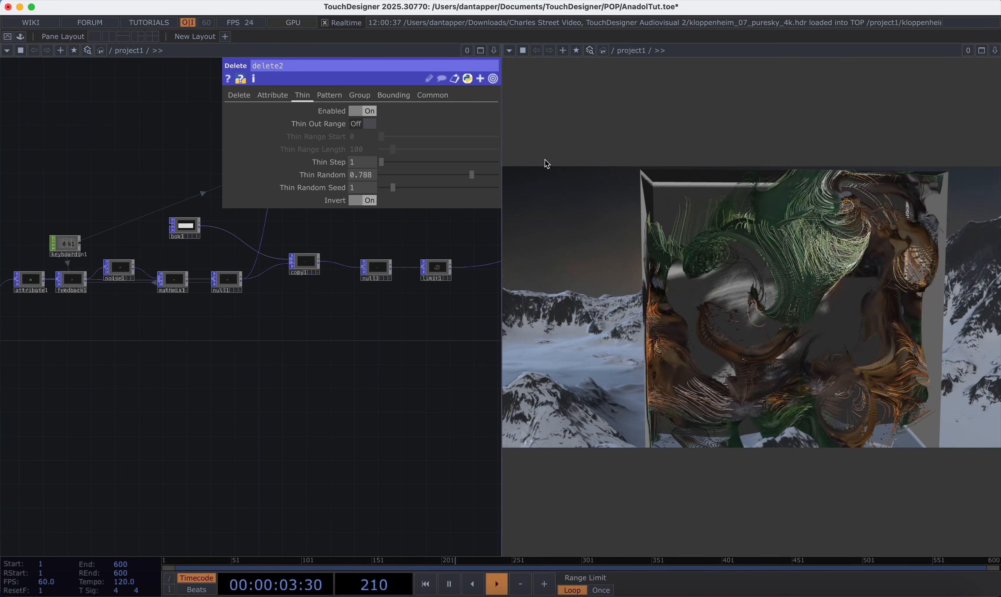
left_click(489, 177)
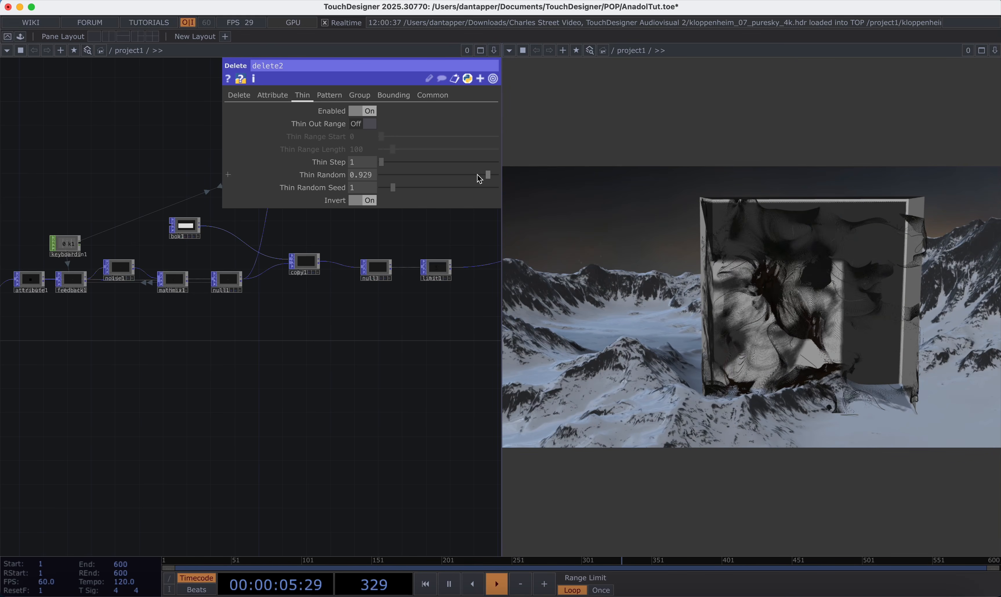
left_click_drag(488, 178, 489, 179)
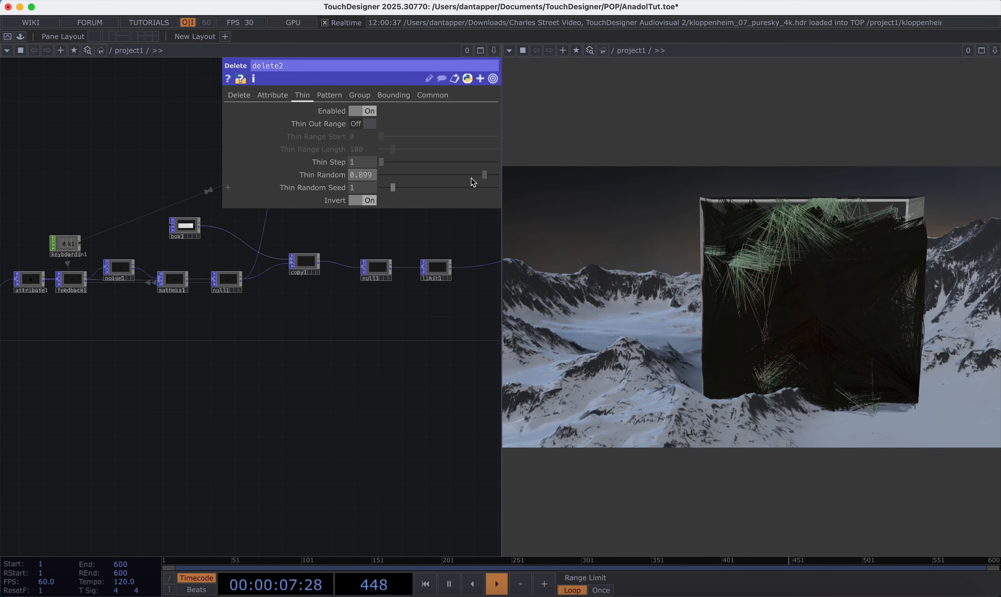
key("1")
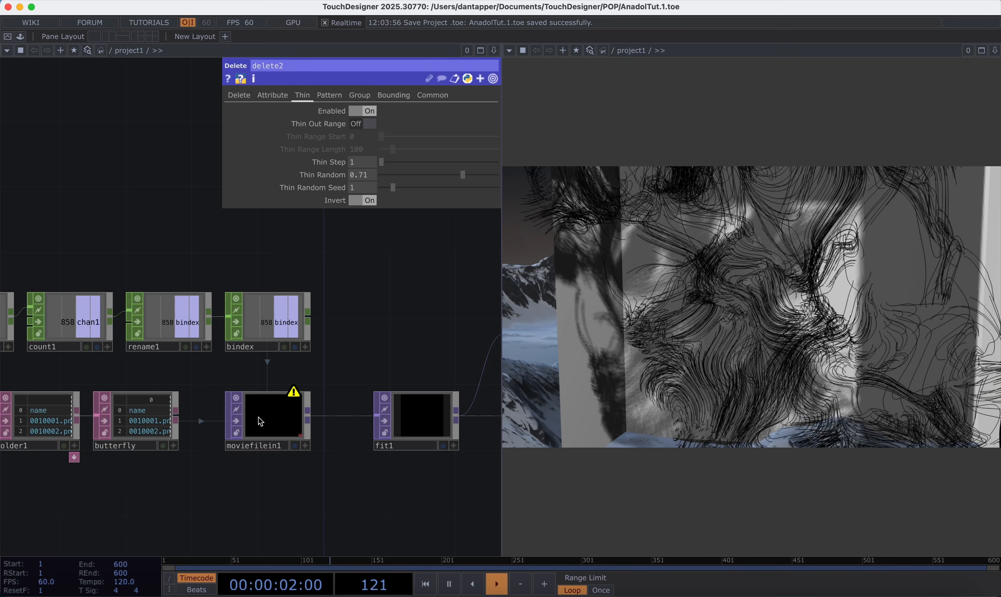
Change moviefilein1's file expression to op('butterfly')[int(op('bindex')['bindex'] % op('butterfly').numRows-1),'path']
left_click(279, 419)
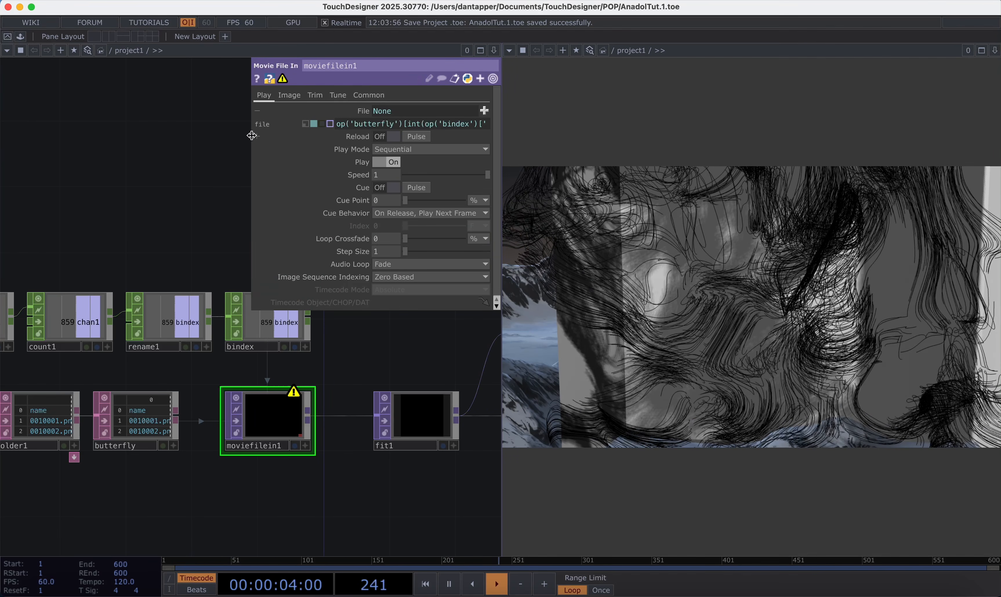
left_click_drag(252, 135, 4, 162)
left_click(270, 125)
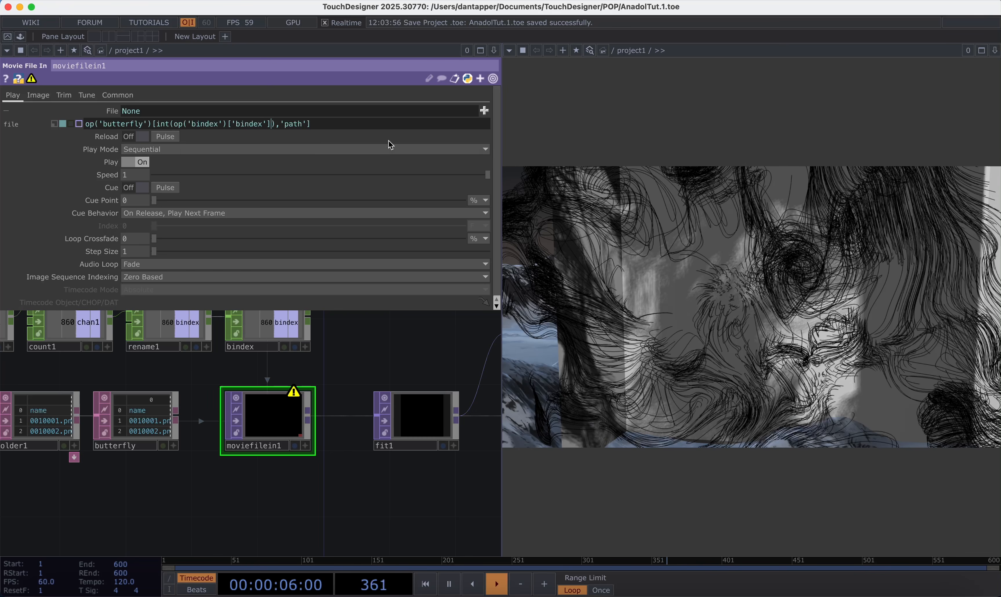
type("% op('butterfly').numRows-1")
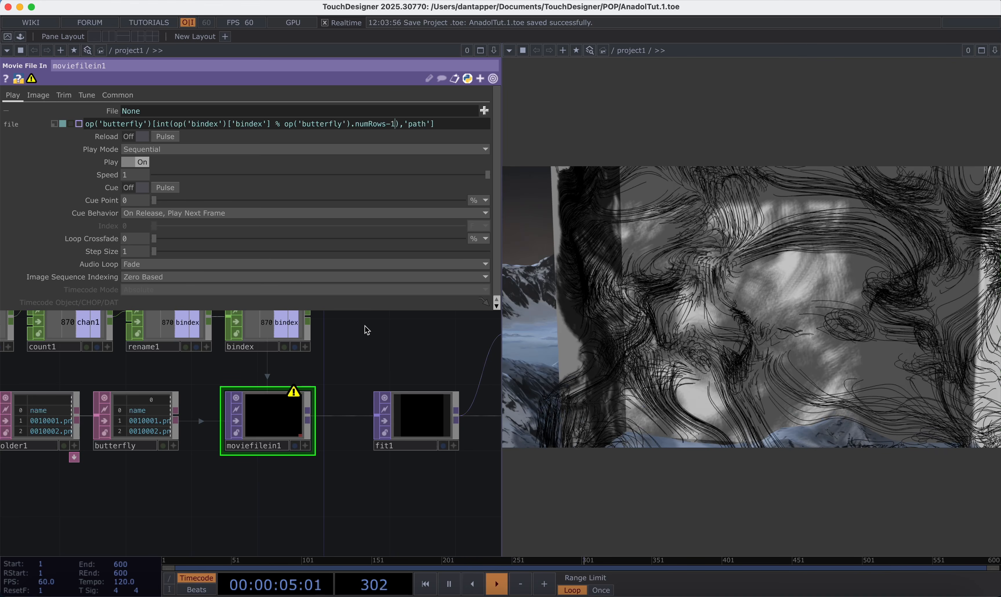
key("Return")
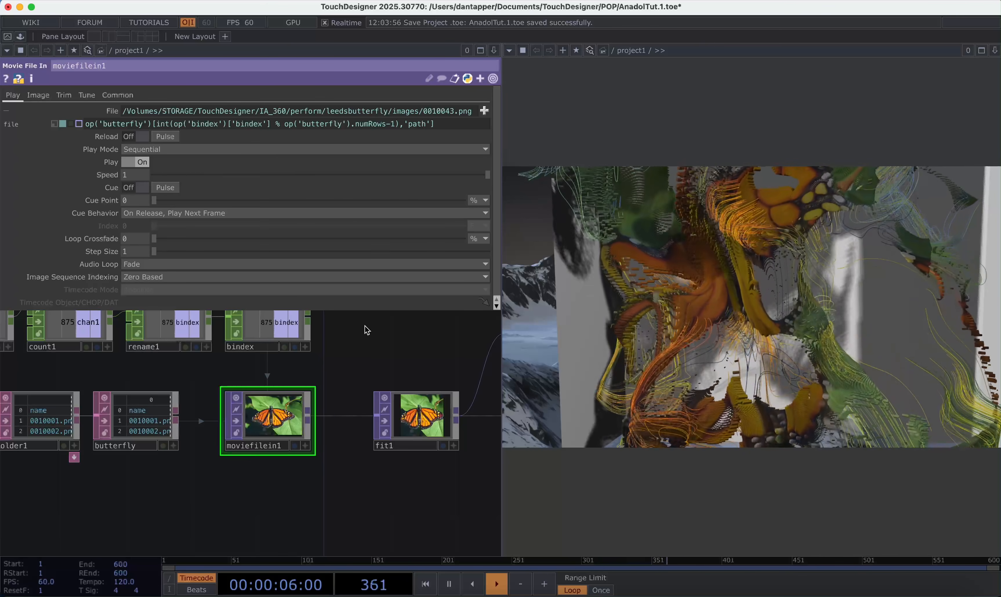
key("p")
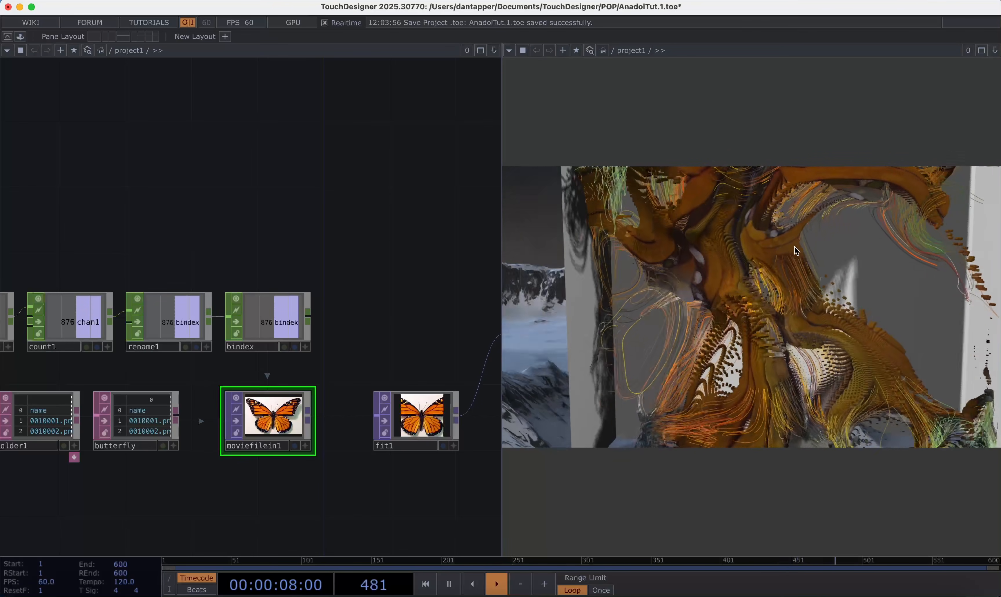